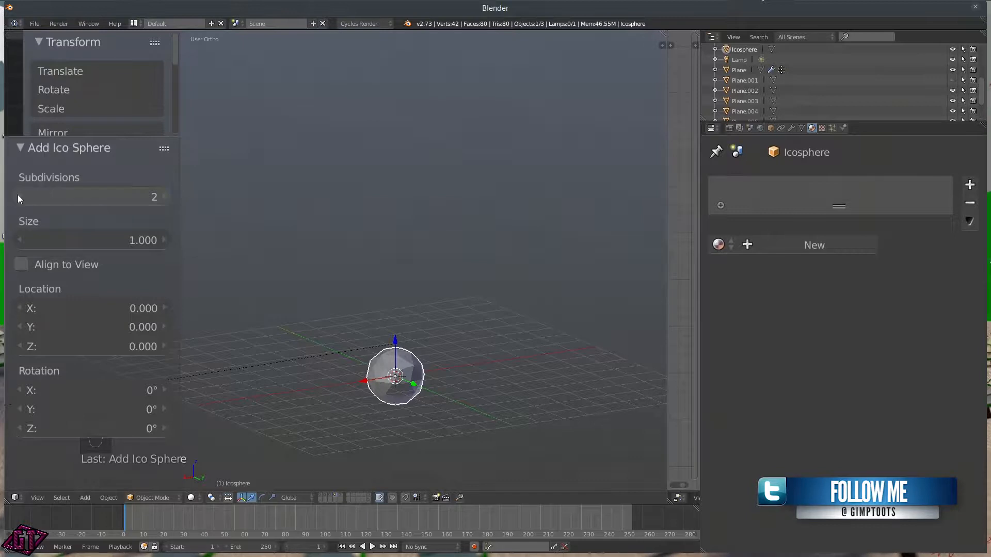
Step: Keep the icosphere at 2 subdivisions and apply Shading: Smooth from the Tool Shelf
{"action": "left_click", "coordinate": [165, 196]}
{"action": "scroll", "coordinate": [445, 237], "scroll_direction": "down", "scroll_amount": 5}
{"action": "left_click_drag", "start_coordinate": [131, 137], "coordinate": [123, 374]}
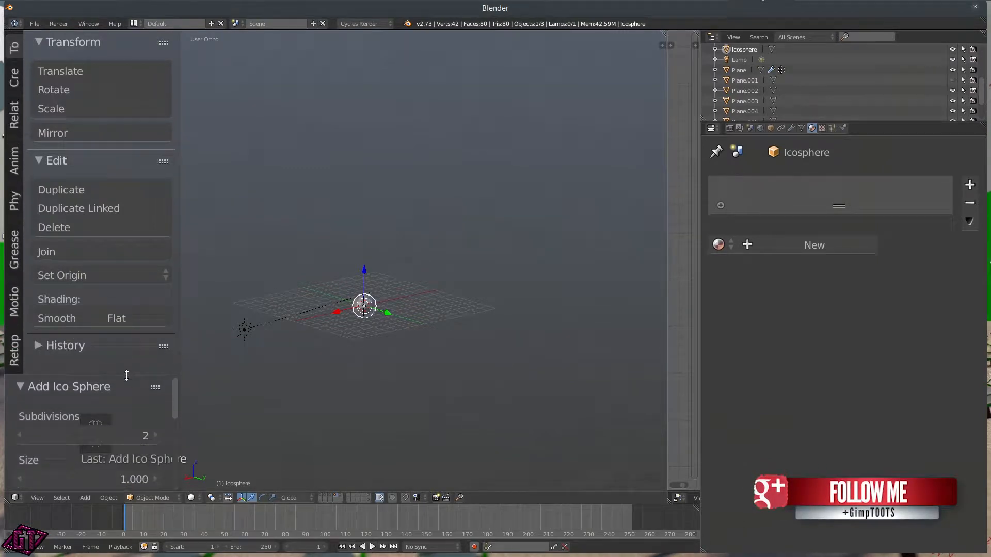
{"action": "left_click", "coordinate": [61, 318]}
{"action": "scroll", "coordinate": [350, 339], "scroll_direction": "up", "scroll_amount": 6}
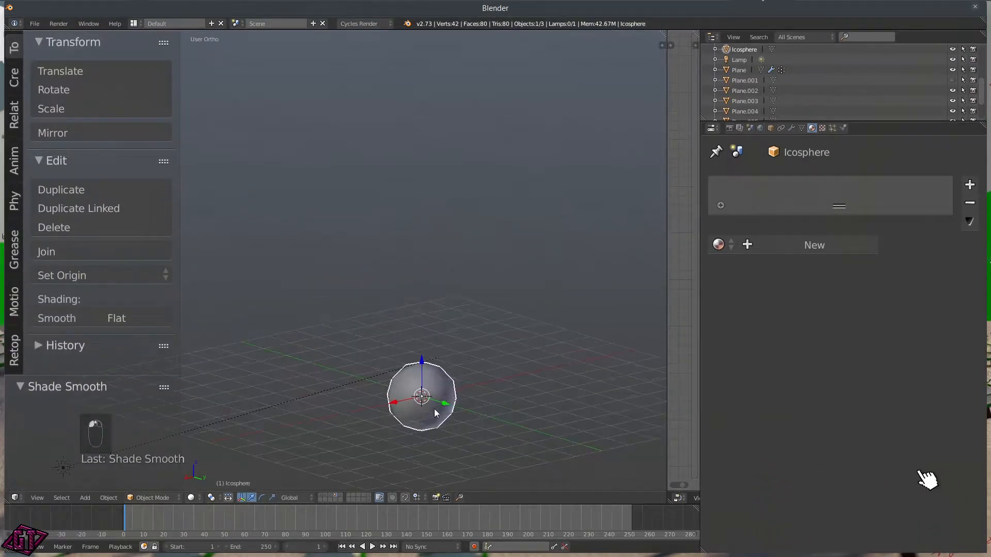
{"action": "middle_click_drag", "start_coordinate": [471, 427], "coordinate": [359, 382]}
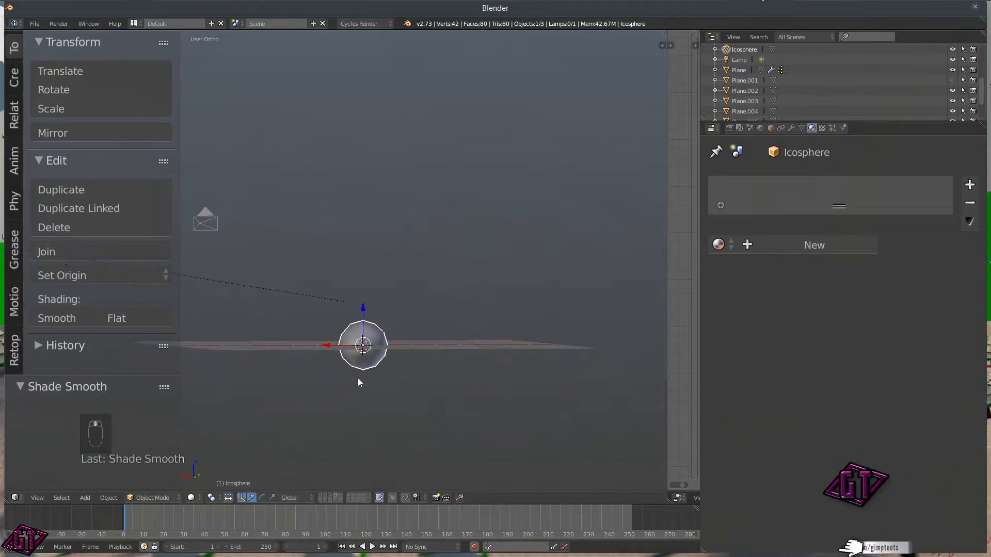
Step: Hide the Tool Shelf and switch to the front orthographic view
{"action": "key", "text": "t"}
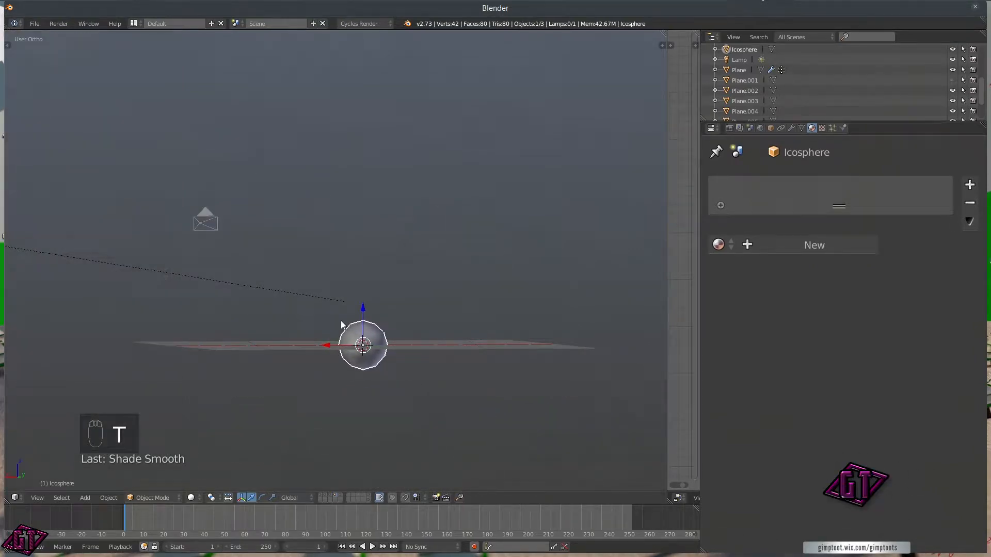
{"action": "key", "text": "q"}
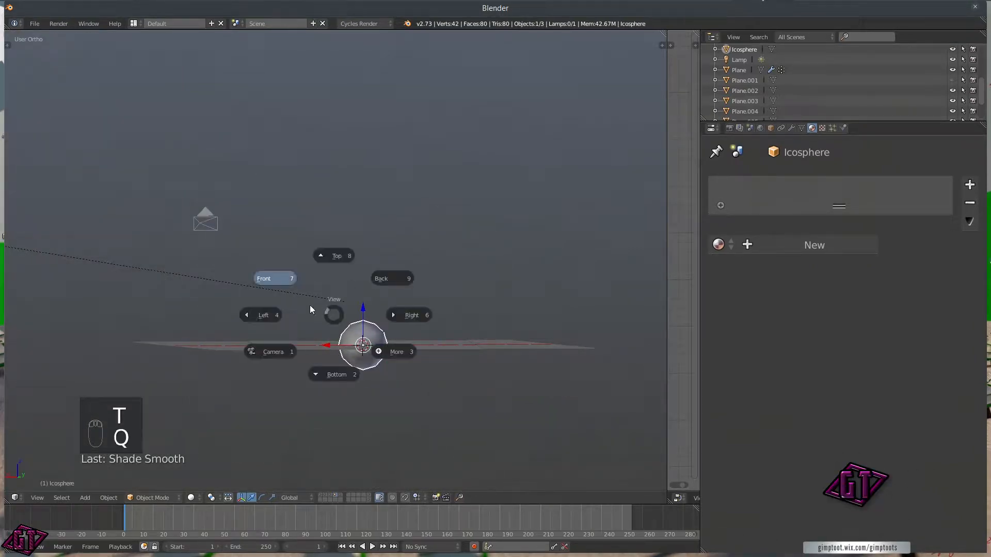
{"action": "left_click", "coordinate": [271, 276]}
{"action": "scroll", "coordinate": [367, 365], "scroll_direction": "up", "scroll_amount": 4}
{"action": "scroll", "coordinate": [366, 365], "scroll_direction": "down", "scroll_amount": 2}
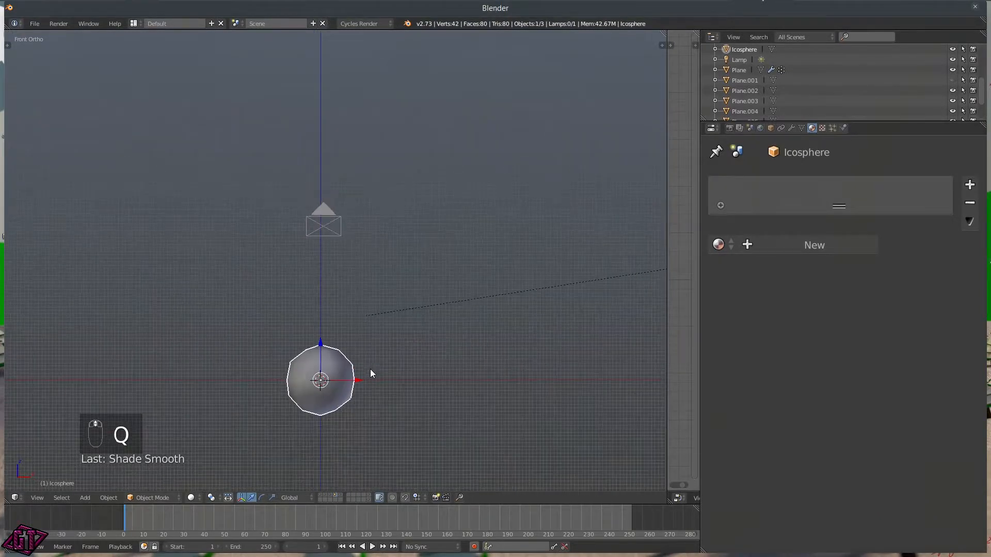
Step: Duplicate the sphere, move the copy straight up and shrink it for the middle ball
{"action": "key", "text": "shift+d"}
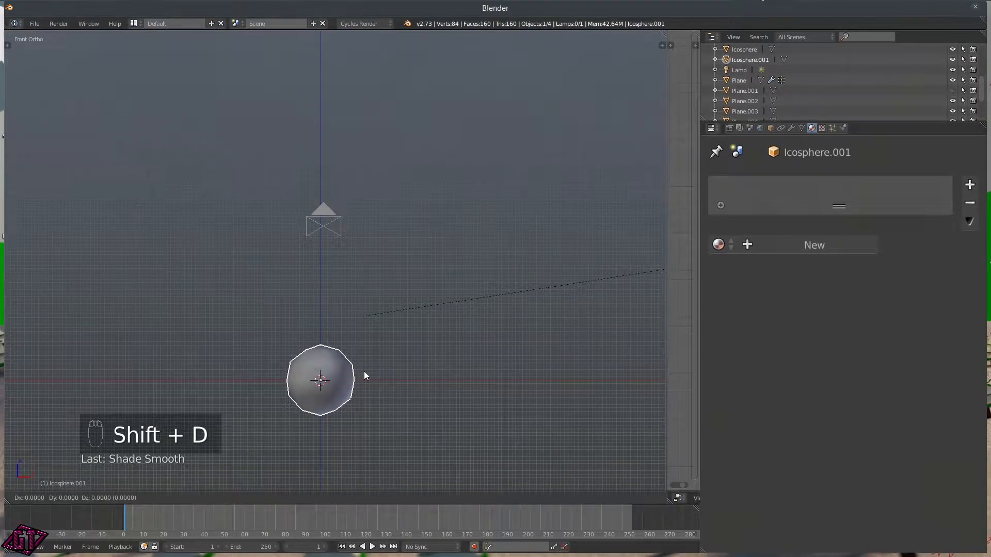
{"action": "key", "text": "z"}
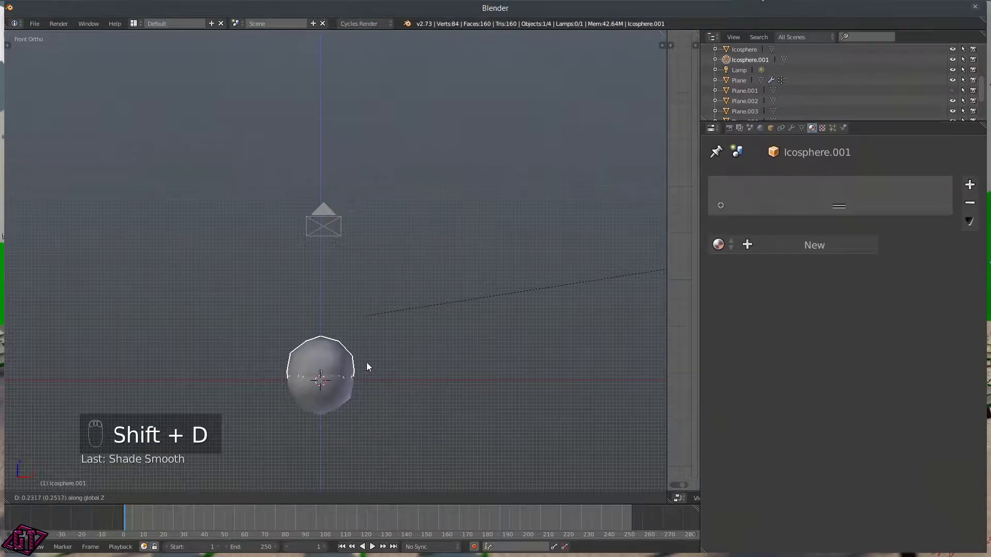
{"action": "left_click", "coordinate": [371, 324]}
{"action": "key", "text": "s"}
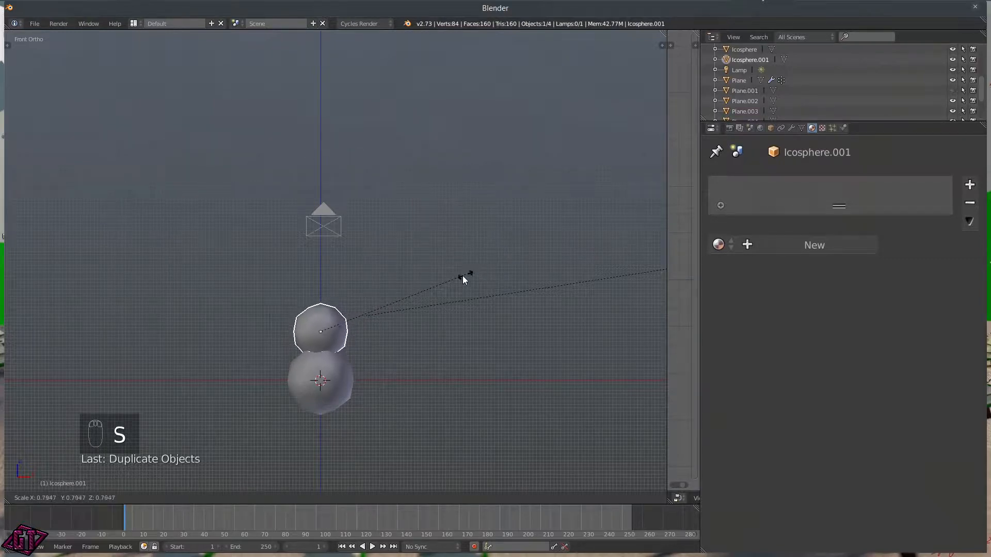
{"action": "left_click", "coordinate": [473, 274]}
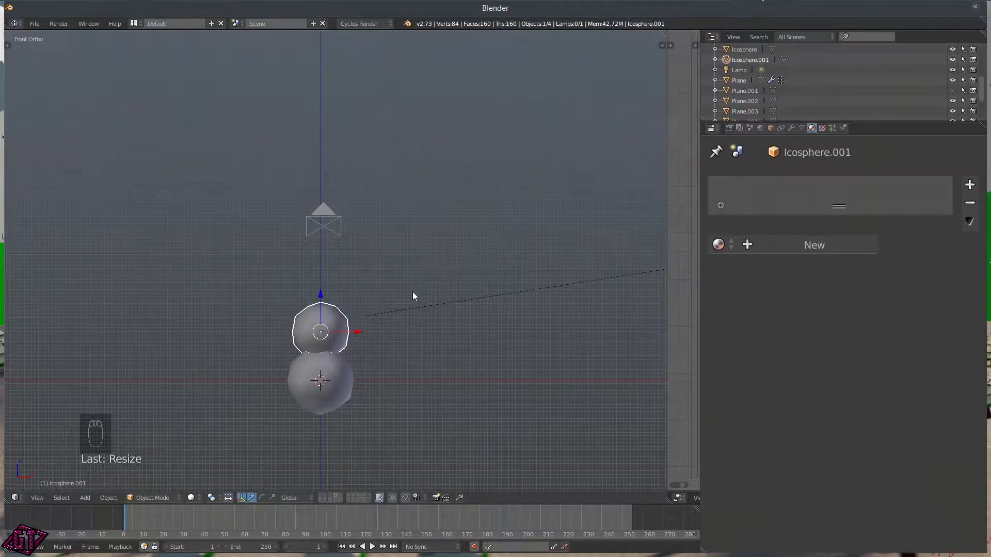
Step: Duplicate the middle sphere, raise it above and shrink it into the head
{"action": "key", "text": "shift+d"}
{"action": "key", "text": "z"}
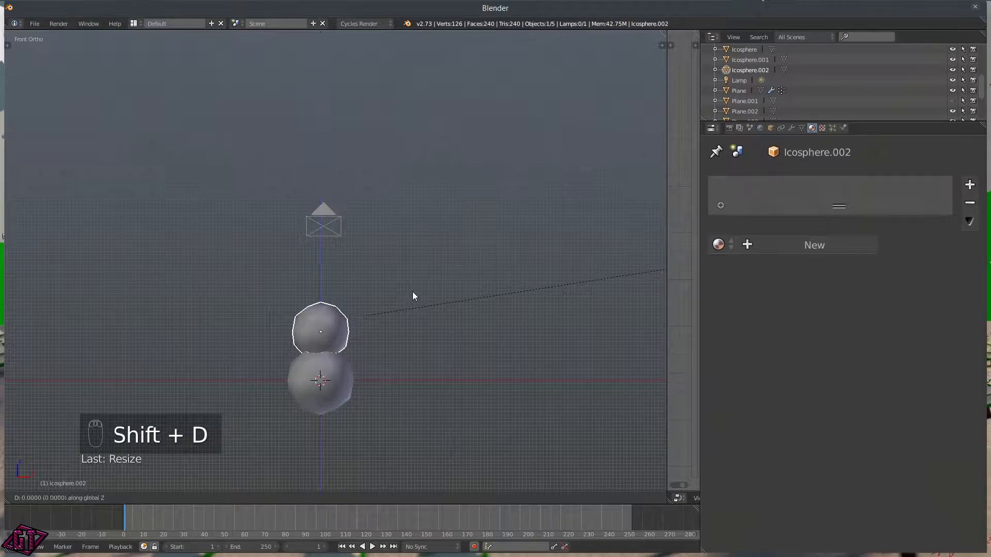
{"action": "left_click", "coordinate": [446, 255]}
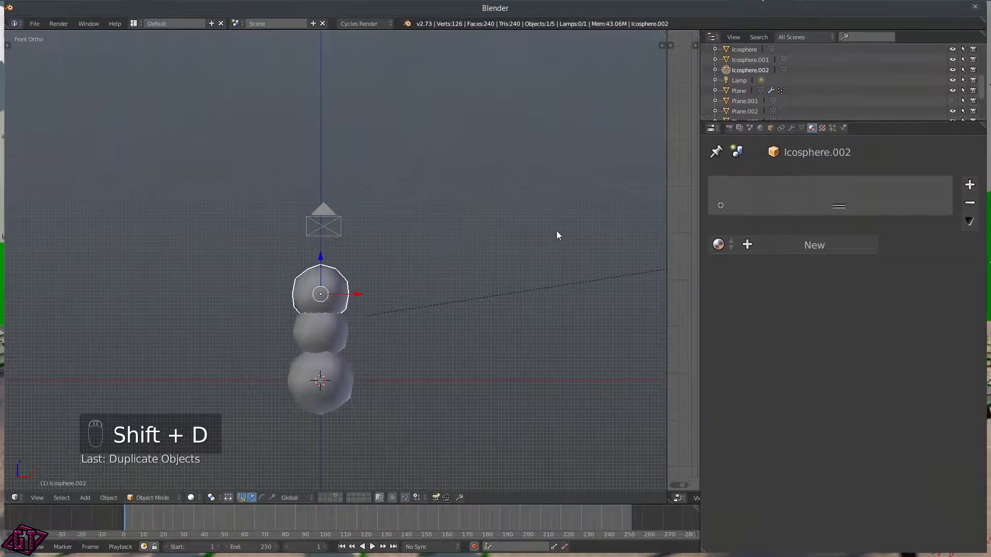
{"action": "key", "text": "s"}
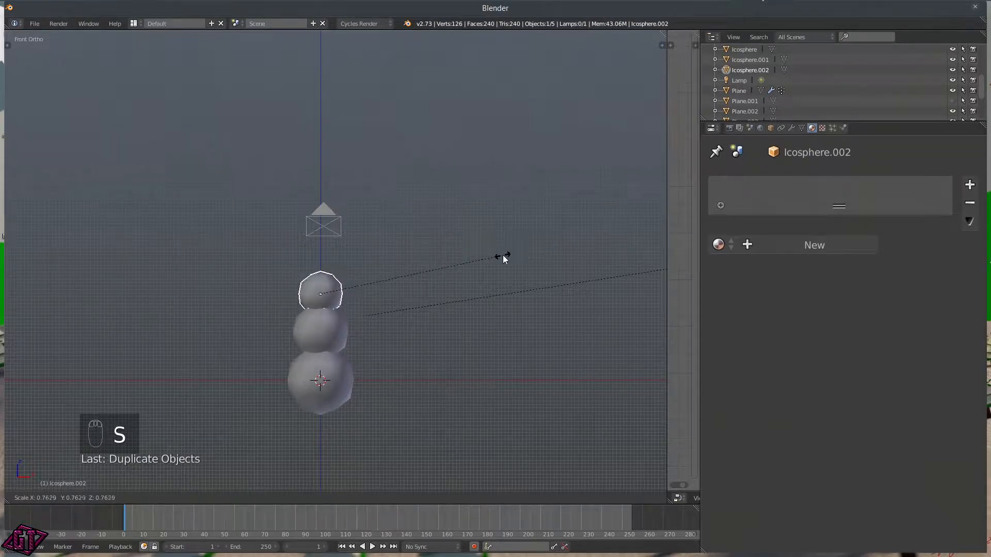
{"action": "left_click", "coordinate": [497, 258]}
Step: Select the bottom sphere in front view and enlarge it slightly
{"action": "middle_click_drag", "start_coordinate": [496, 280], "coordinate": [372, 391]}
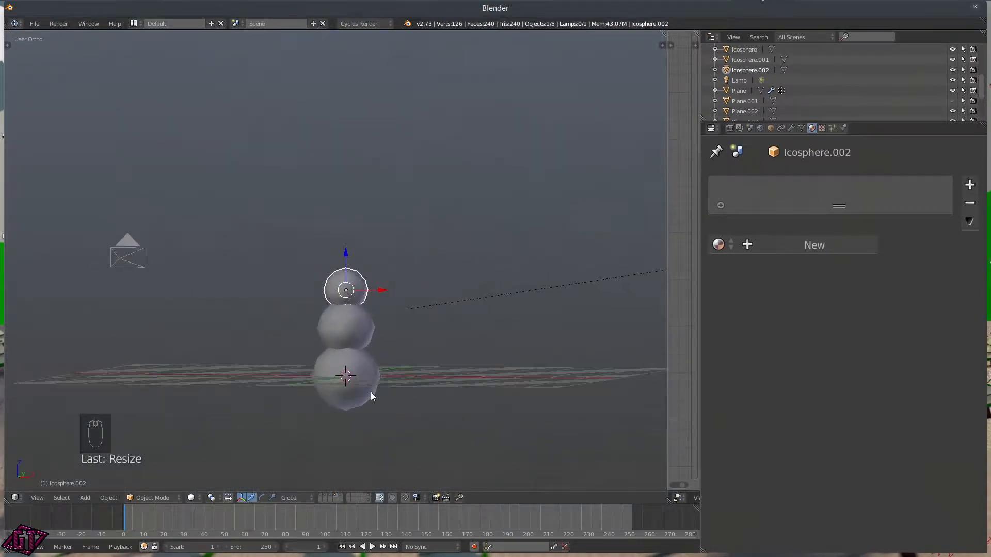
{"action": "key", "text": "q"}
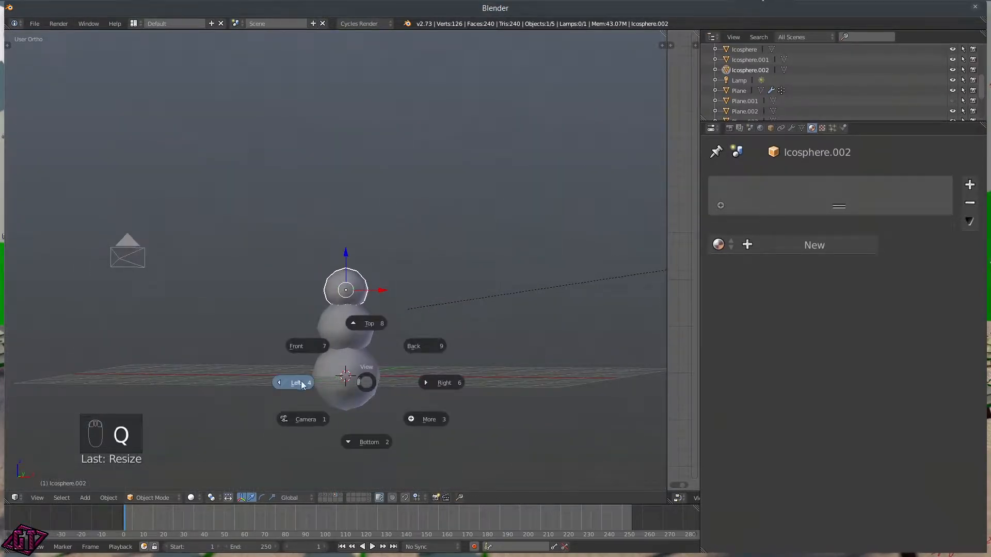
{"action": "left_click", "coordinate": [310, 351]}
{"action": "right_click", "coordinate": [350, 372]}
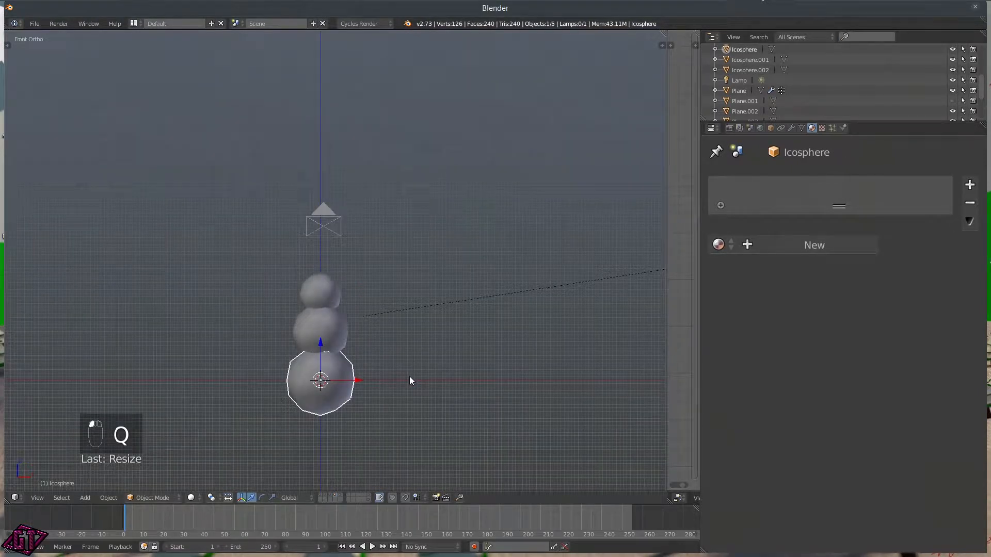
{"action": "key", "text": "s"}
{"action": "left_click", "coordinate": [417, 376]}
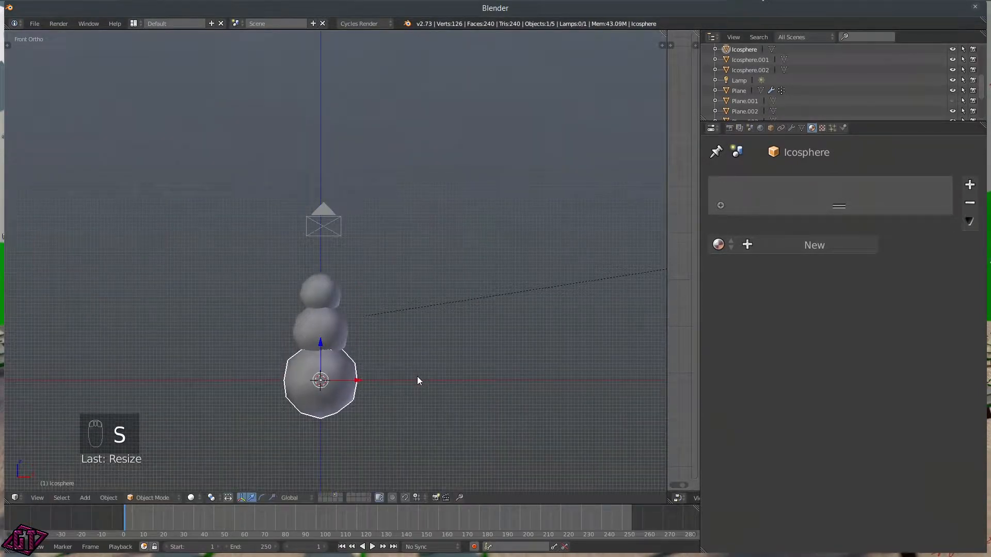
{"action": "middle_click_drag", "start_coordinate": [405, 317], "coordinate": [388, 334]}
{"action": "scroll", "coordinate": [387, 329], "scroll_direction": "up", "scroll_amount": 2}
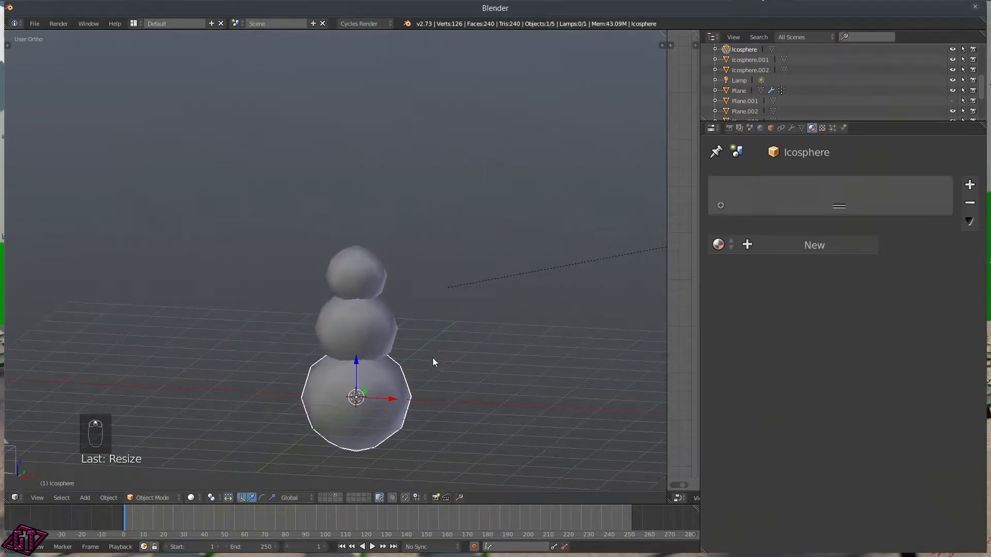
{"action": "scroll", "coordinate": [423, 366], "scroll_direction": "down", "scroll_amount": 3}
{"action": "key", "text": "shift+a"}
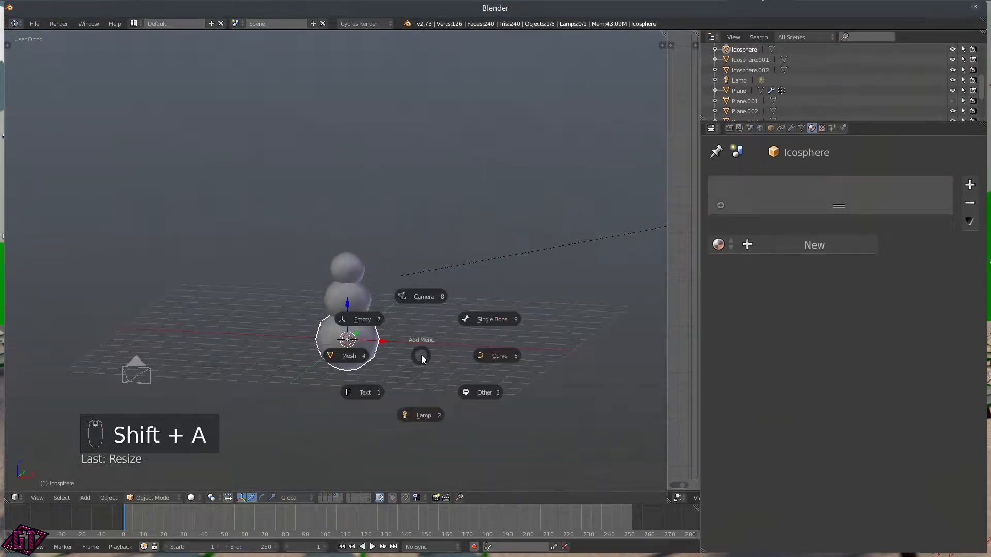
Step: Add a trial circle mesh, move it right, undo it and bring back the Tool Shelf
{"action": "left_click", "coordinate": [355, 359]}
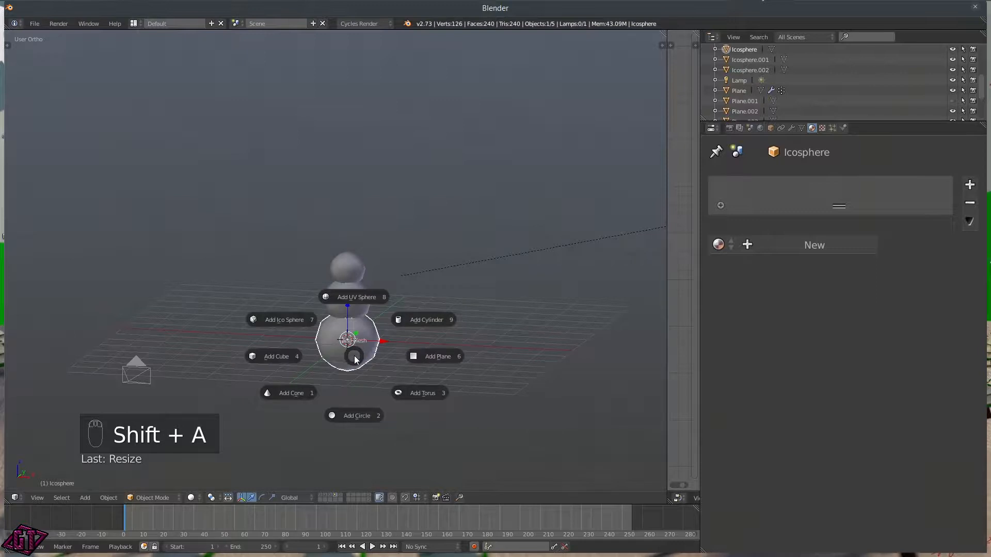
{"action": "left_click", "coordinate": [345, 415]}
{"action": "key", "text": "g"}
{"action": "left_click", "coordinate": [495, 360]}
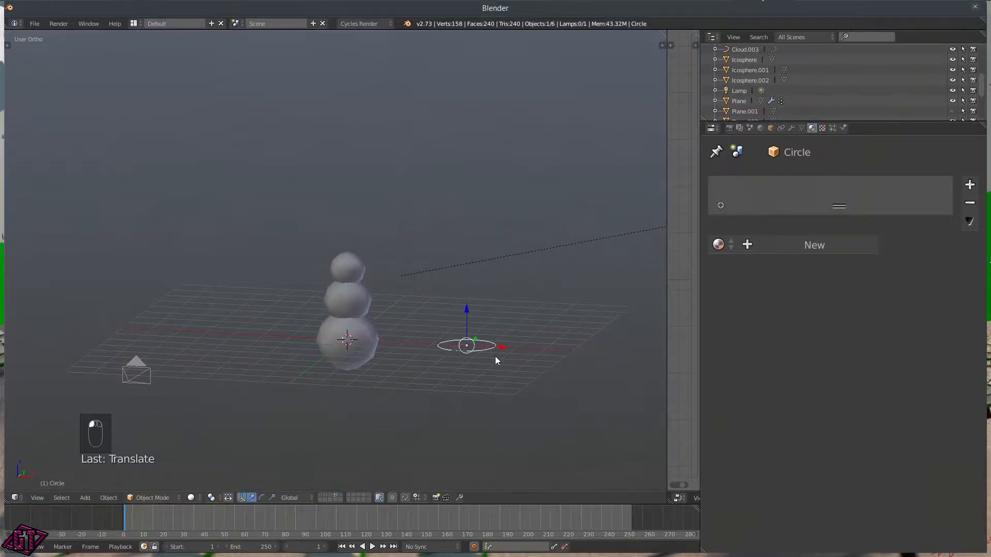
{"action": "scroll", "coordinate": [489, 360], "scroll_direction": "up", "scroll_amount": 4}
{"action": "scroll", "coordinate": [568, 449], "scroll_direction": "down", "scroll_amount": 3}
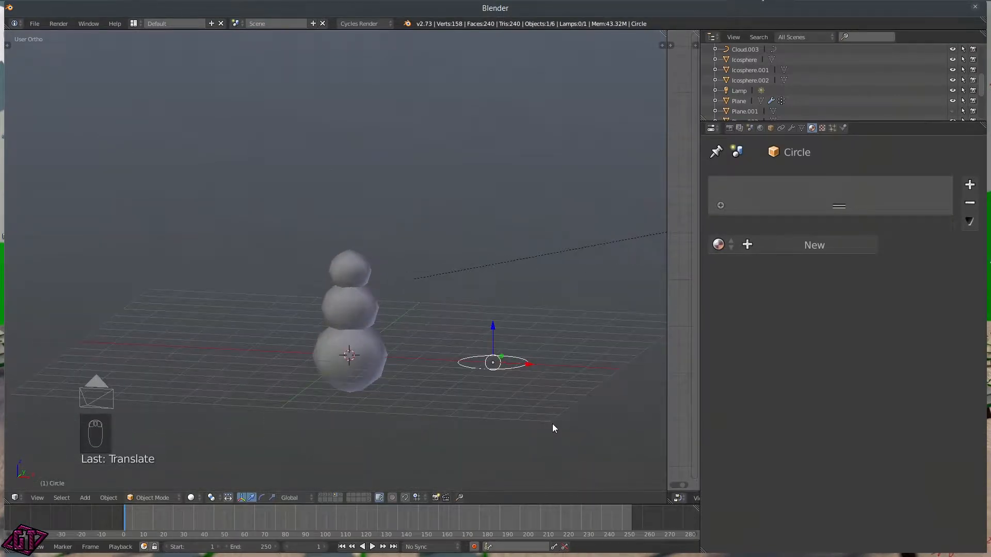
{"action": "key", "text": "ctrl+z"}
{"action": "key", "text": "ctrl+z"}
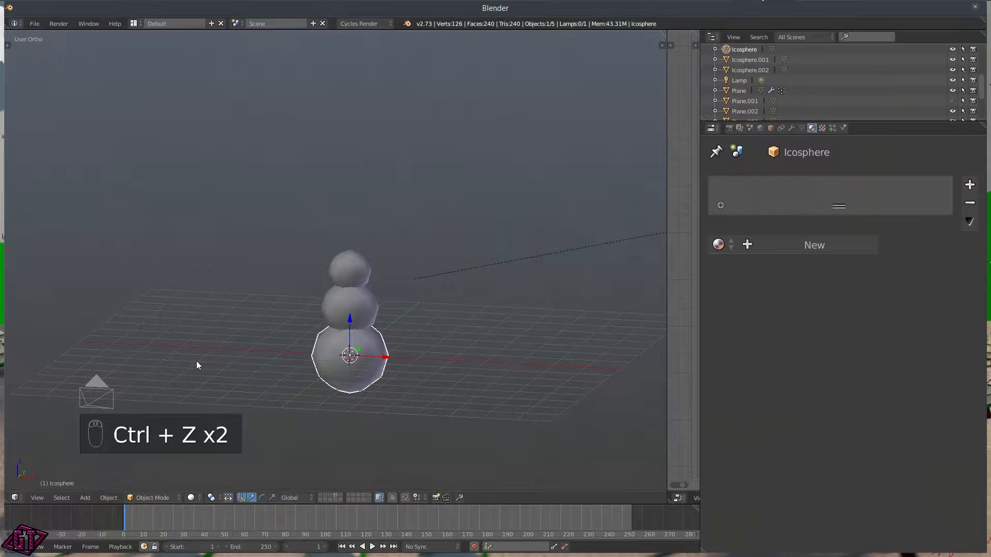
{"action": "key", "text": "t"}
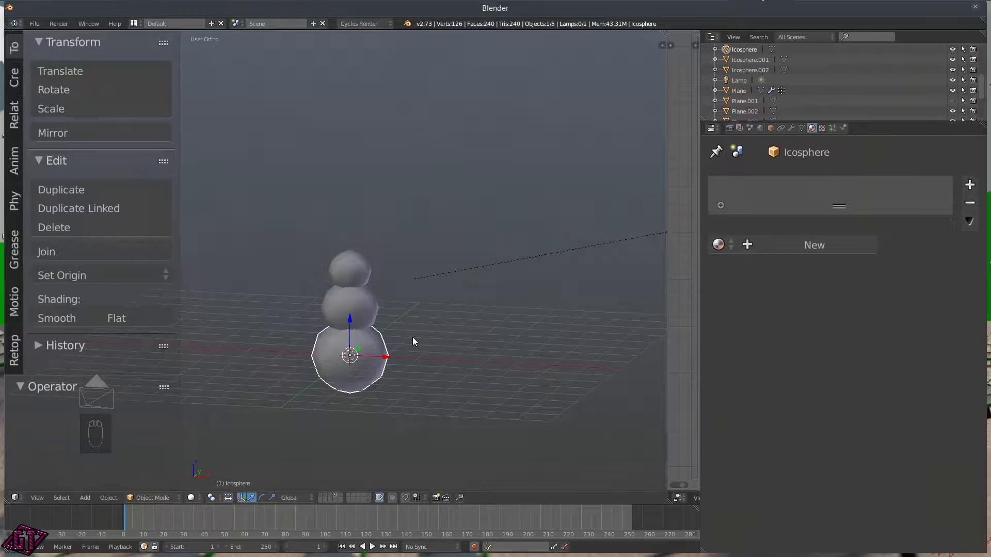
Step: Add a circle mesh with 12 vertices
{"action": "key", "text": "shift+a"}
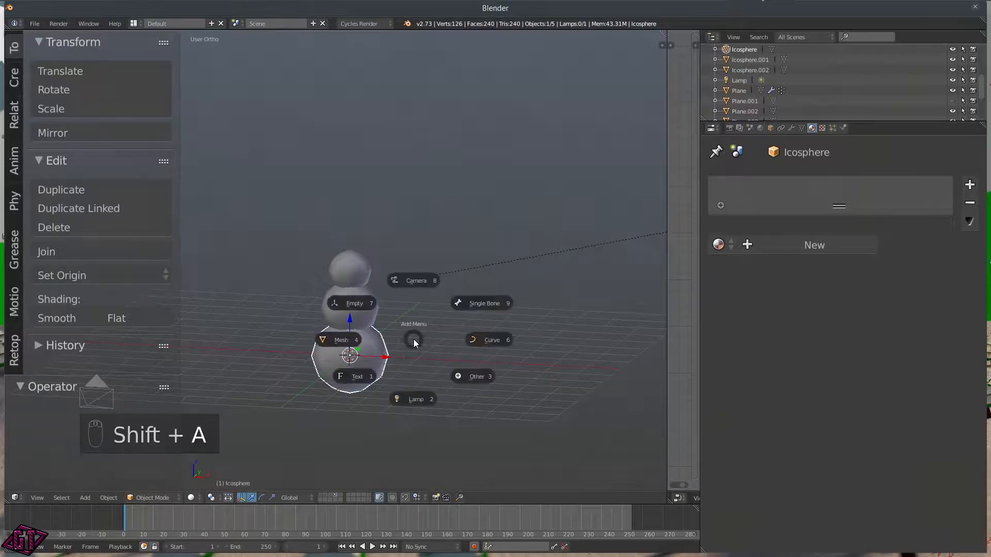
{"action": "left_click", "coordinate": [346, 343]}
{"action": "left_click", "coordinate": [348, 404]}
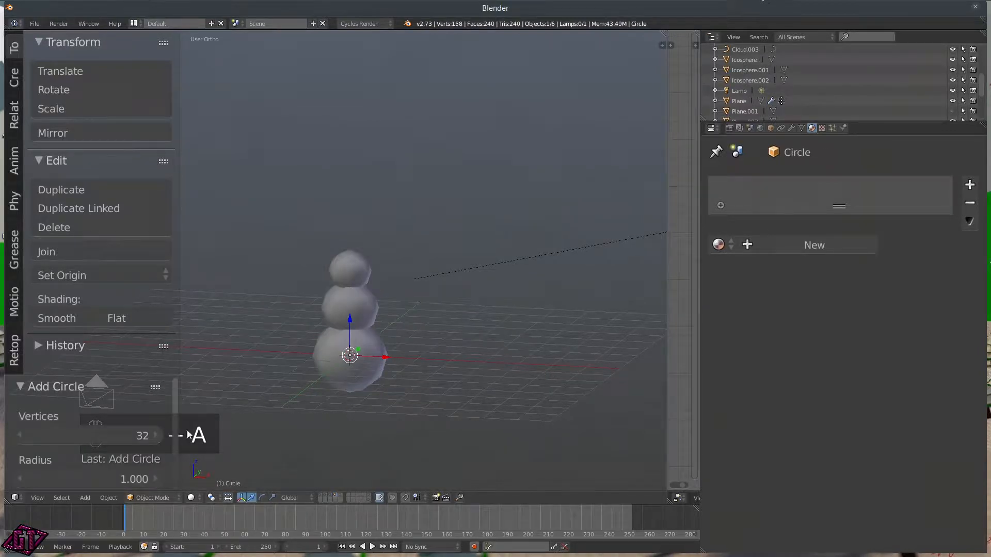
{"action": "left_click", "coordinate": [92, 435]}
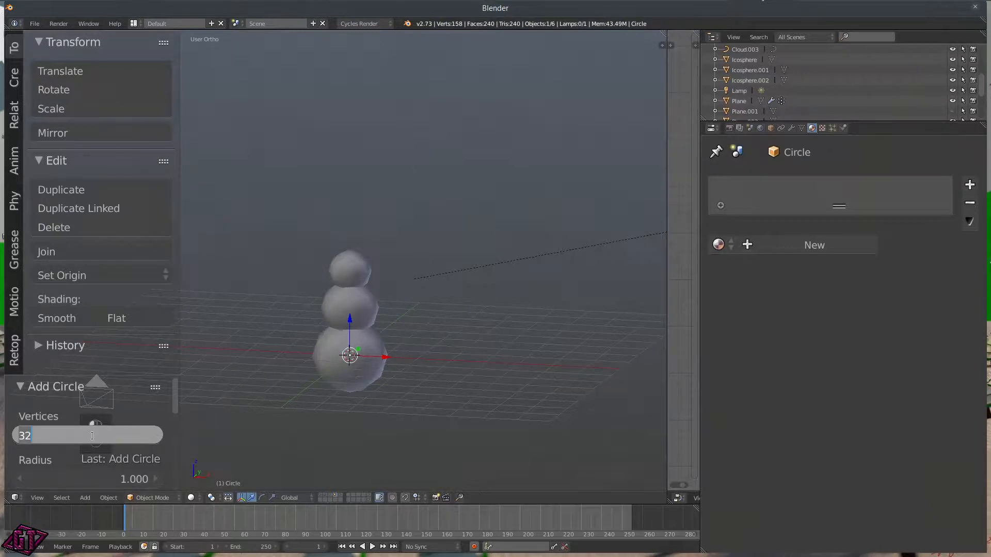
{"action": "type", "text": "1"}
{"action": "key", "text": "Return"}
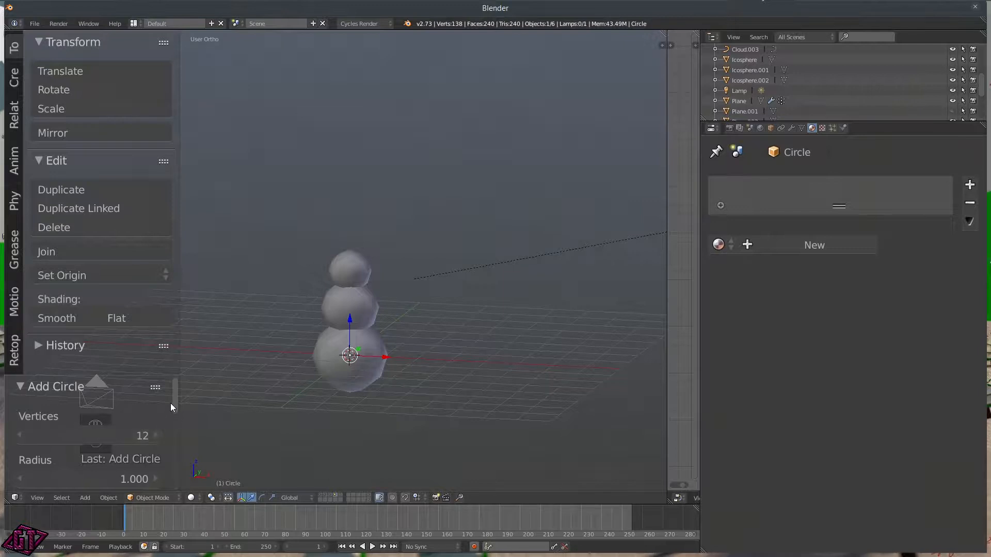
{"action": "left_click_drag", "start_coordinate": [172, 402], "coordinate": [403, 404]}
Step: Move the circle right of the snowman to X 3.710
{"action": "key", "text": "g"}
{"action": "left_click", "coordinate": [504, 369]}
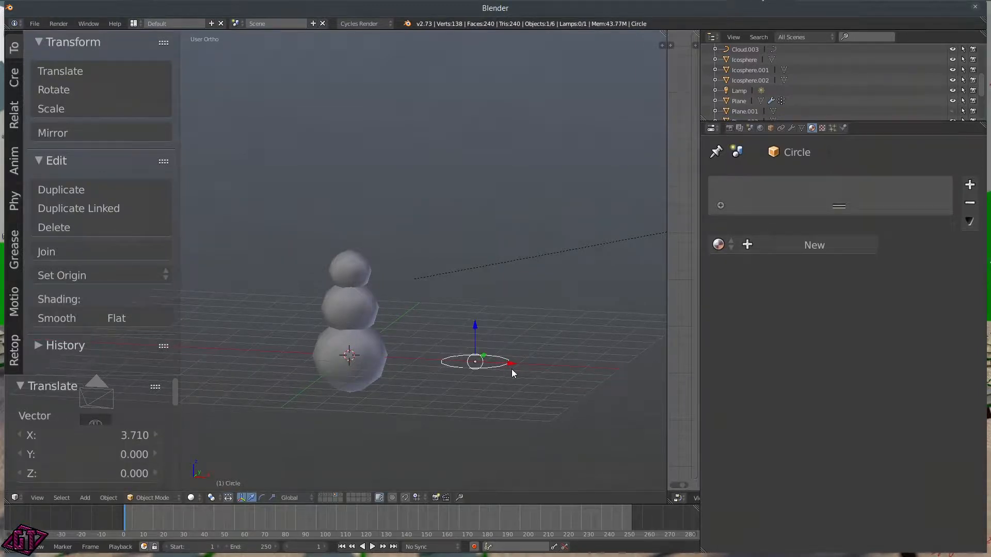
{"action": "middle_click_drag", "start_coordinate": [513, 377], "coordinate": [509, 408]}
Step: Switch to top view, centre the circle and enter Edit Mode
{"action": "key", "text": "q"}
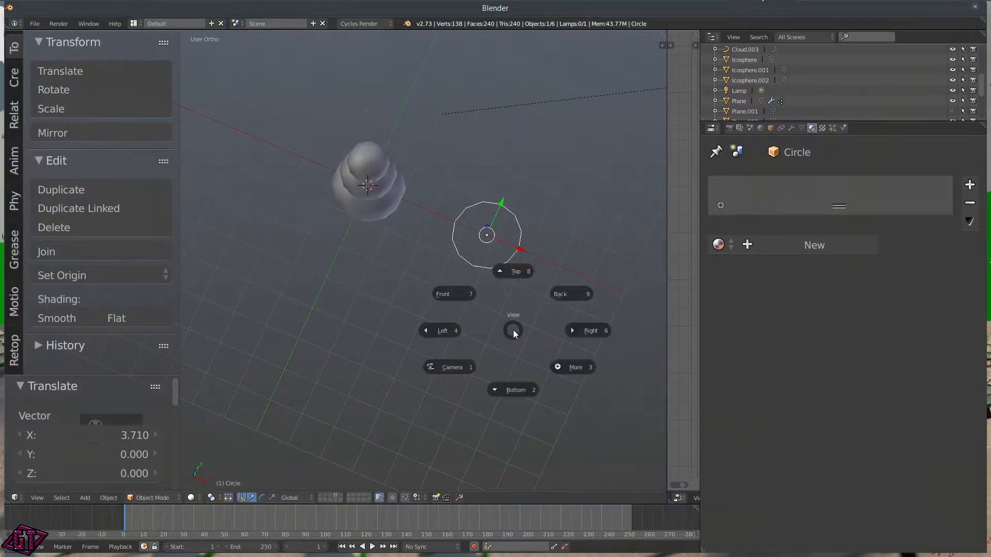
{"action": "left_click", "coordinate": [516, 278]}
{"action": "scroll", "coordinate": [487, 228], "scroll_direction": "up", "scroll_amount": 5}
{"action": "middle_click_drag", "start_coordinate": [538, 215], "coordinate": [413, 435], "text": "shift"}
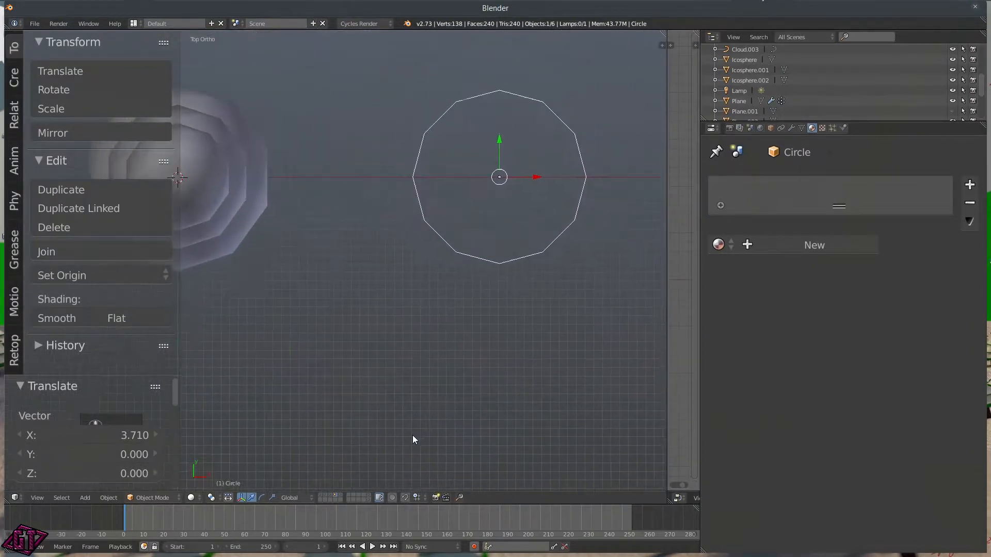
{"action": "key", "text": "Tab"}
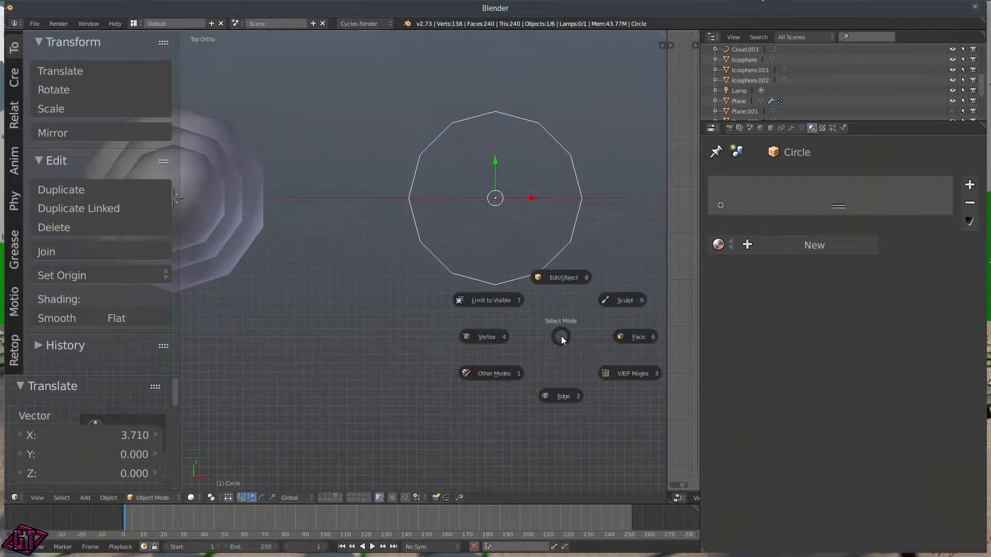
{"action": "left_click", "coordinate": [556, 278]}
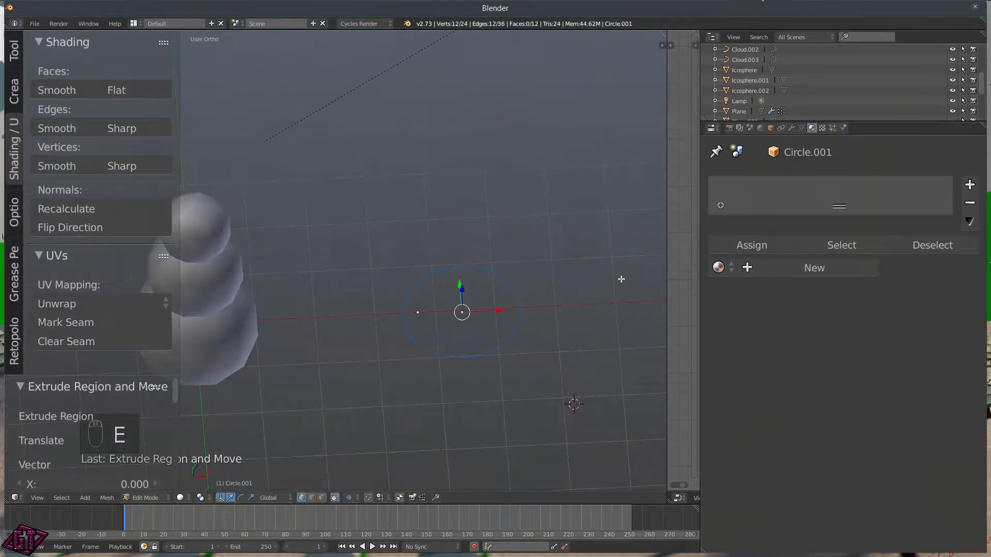
Step: Inset two rings at 0.57 and 0.401 scale, merge them at the centre and exit Edit Mode
{"action": "key", "text": "s"}
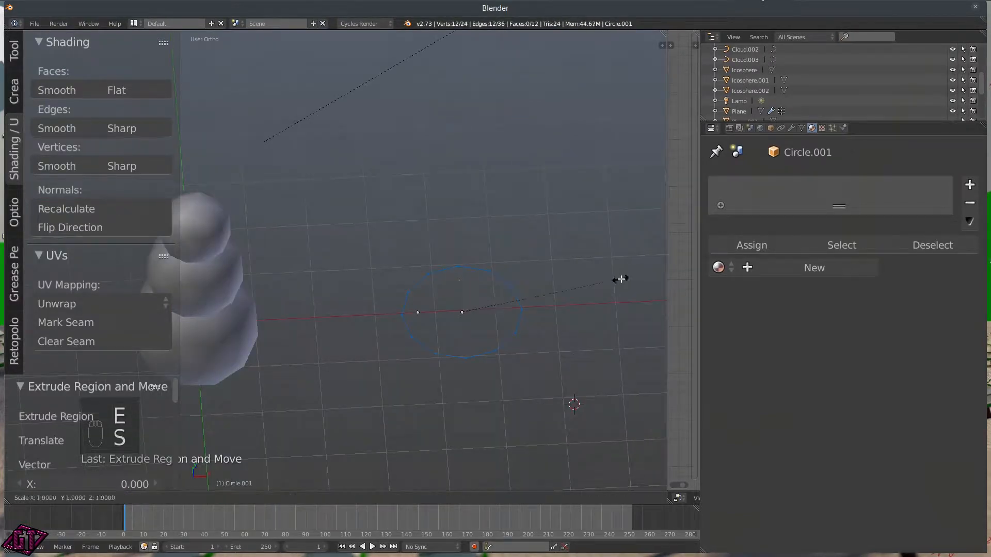
{"action": "left_click", "coordinate": [552, 290]}
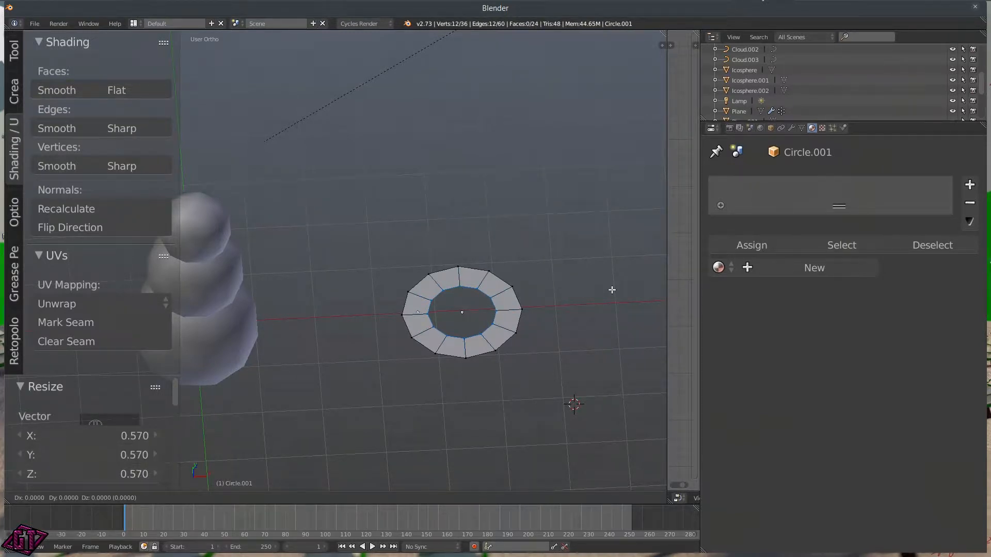
{"action": "key", "text": "e"}
{"action": "key", "text": "s"}
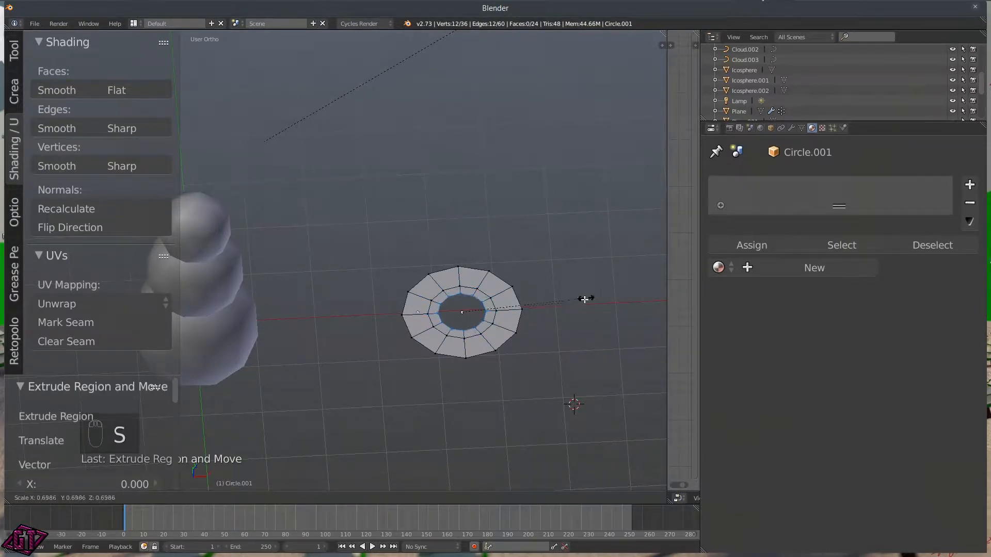
{"action": "left_click", "coordinate": [534, 307]}
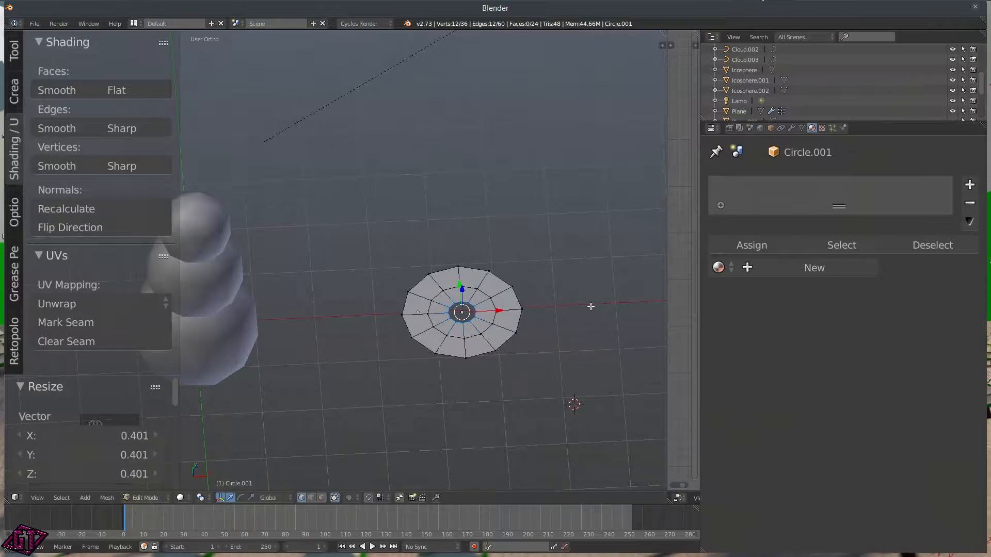
{"action": "key", "text": "alt+m"}
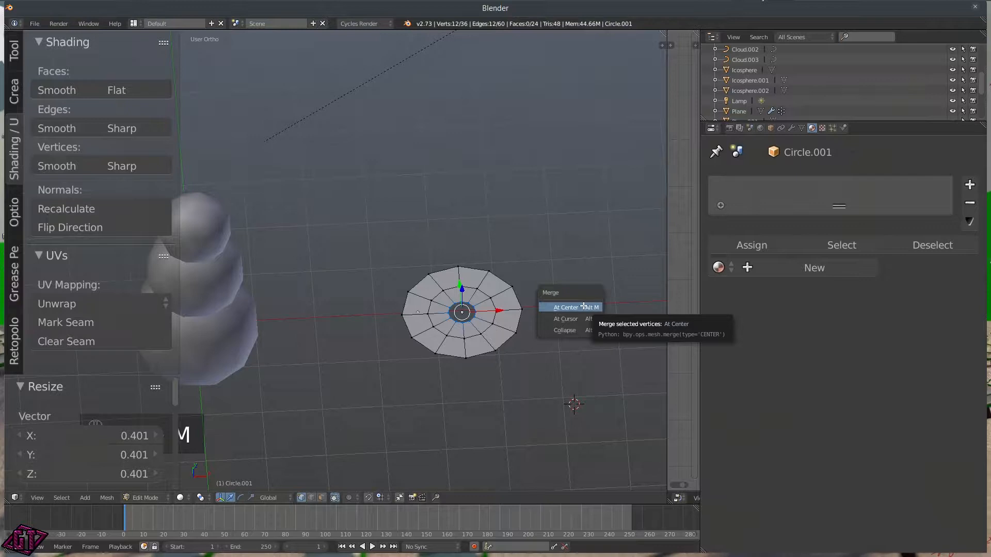
{"action": "left_click", "coordinate": [583, 307]}
{"action": "middle_click_drag", "start_coordinate": [427, 372], "coordinate": [457, 368]}
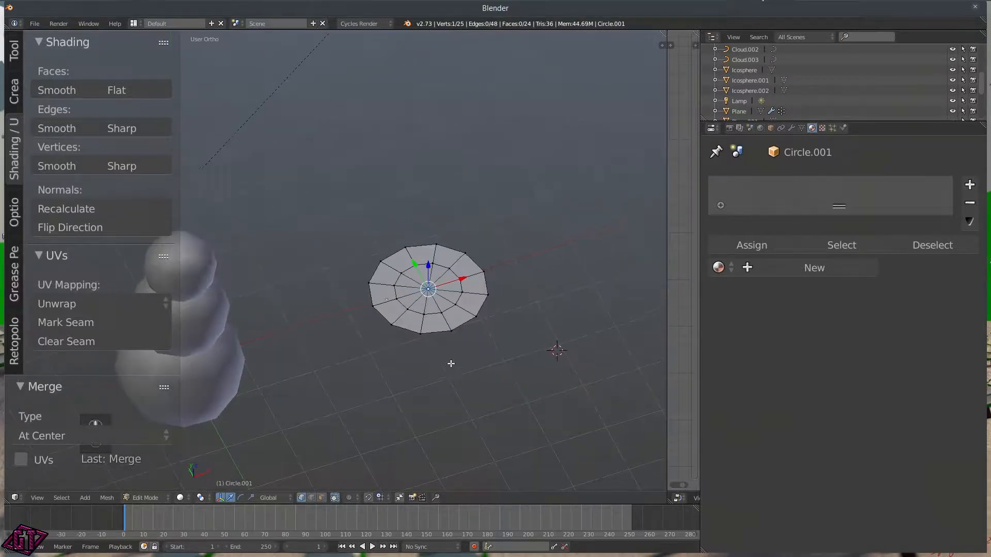
{"action": "key", "text": "Tab"}
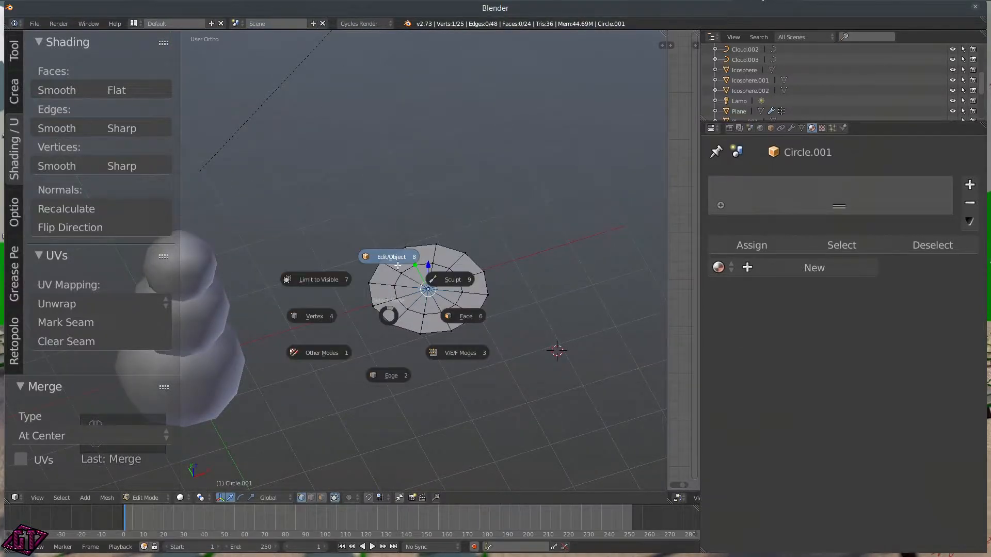
Step: Delete the original Circle object
{"action": "right_click", "coordinate": [387, 302]}
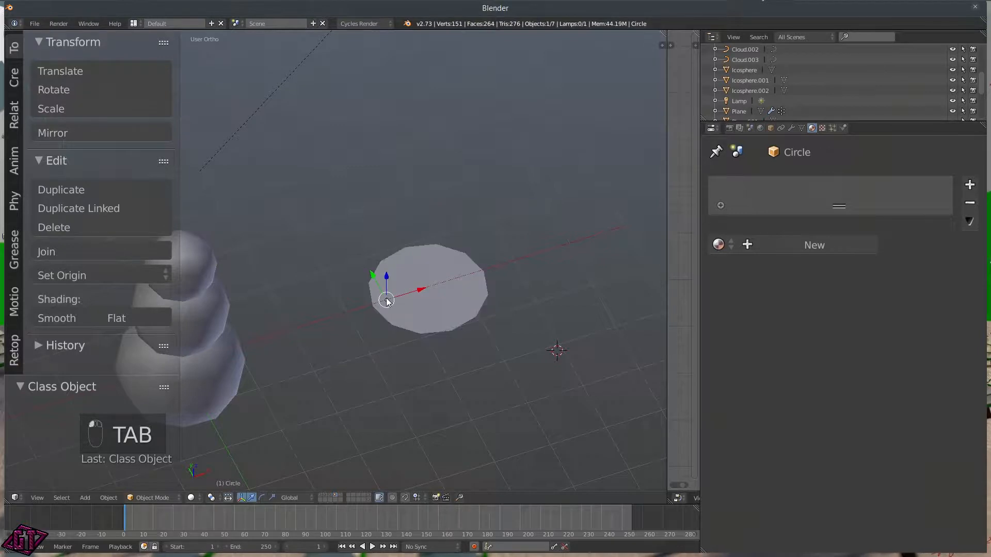
{"action": "left_click_drag", "start_coordinate": [386, 289], "coordinate": [424, 130]}
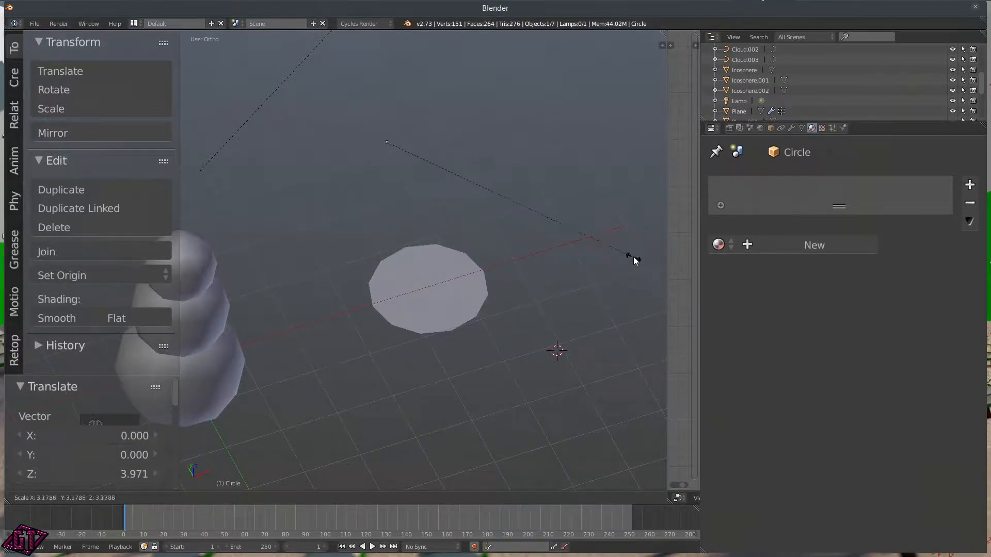
{"action": "key", "text": "x"}
{"action": "left_click", "coordinate": [580, 220]}
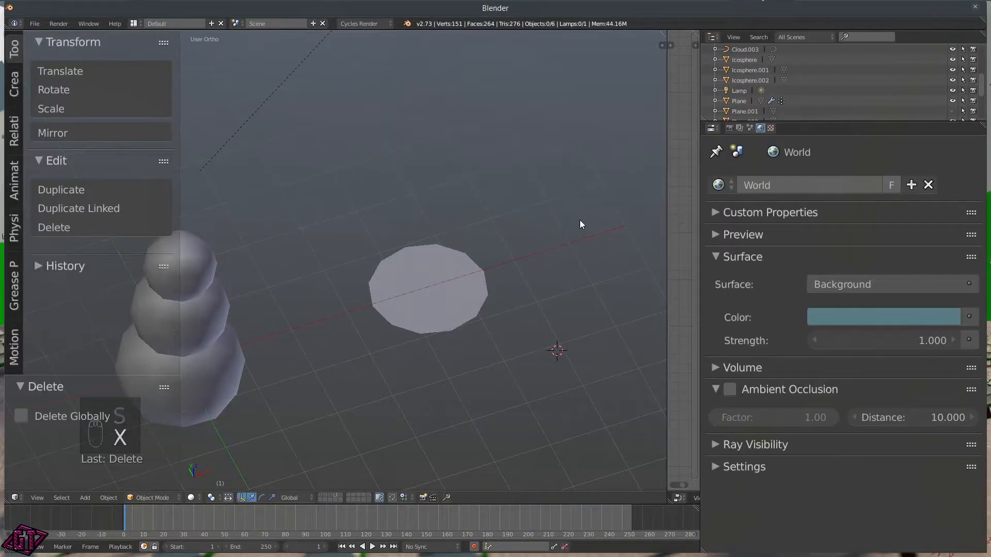
Step: Select Circle.001, enter Edit Mode and select all its vertices
{"action": "right_click", "coordinate": [433, 310]}
{"action": "middle_click_drag", "start_coordinate": [449, 328], "coordinate": [505, 497]}
{"action": "middle_click_drag", "start_coordinate": [513, 426], "coordinate": [499, 403]}
{"action": "key", "text": "Tab"}
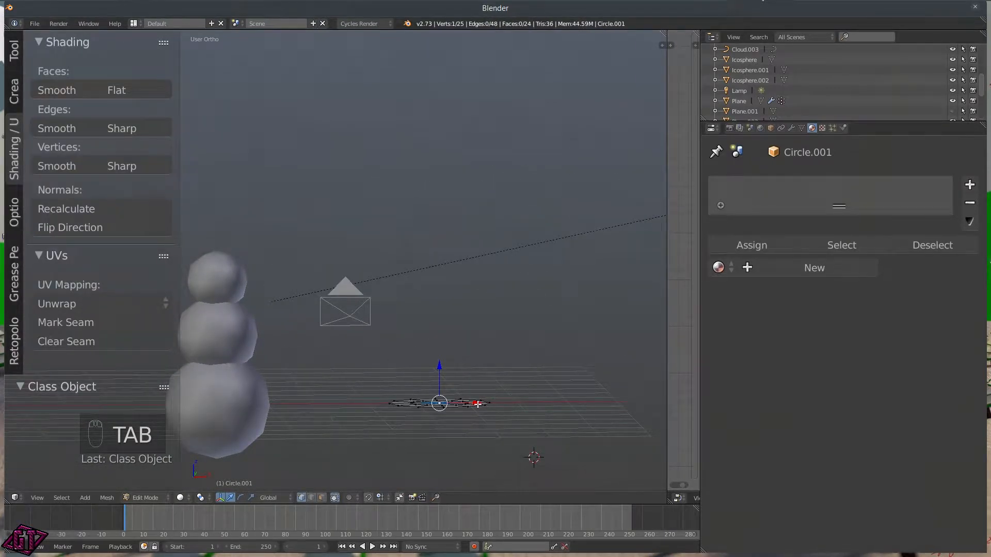
{"action": "key", "text": "a"}
{"action": "left_click", "coordinate": [481, 355]}
{"action": "key", "text": "a"}
{"action": "left_click", "coordinate": [487, 338]}
{"action": "middle_click_drag", "start_coordinate": [488, 336], "coordinate": [509, 384]}
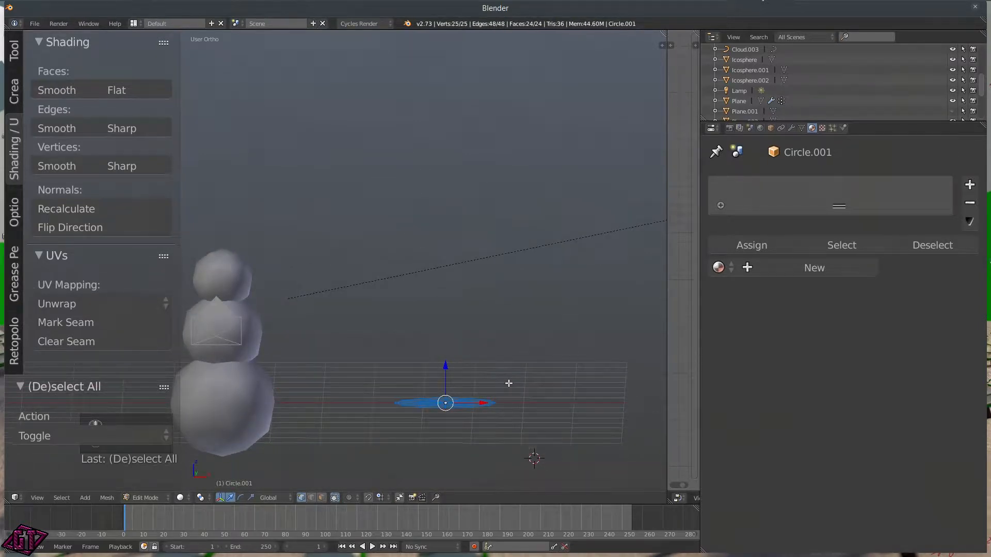
Step: Frame the disc in front view and start extruding it upward
{"action": "key", "text": "q"}
{"action": "left_click", "coordinate": [449, 351]}
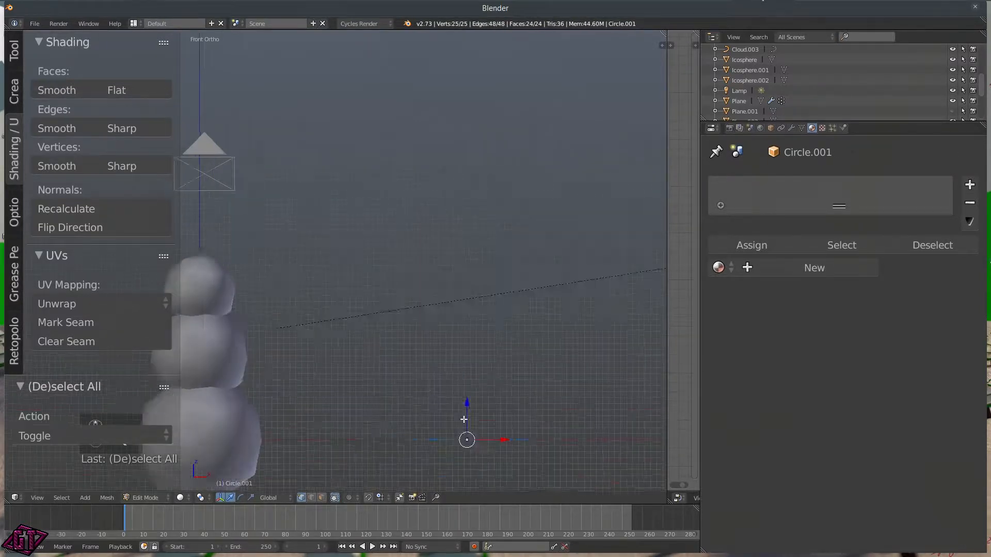
{"action": "middle_click_drag", "start_coordinate": [496, 462], "coordinate": [506, 314], "text": "shift"}
{"action": "scroll", "coordinate": [508, 318], "scroll_direction": "up", "scroll_amount": 2}
{"action": "middle_click_drag", "start_coordinate": [559, 382], "coordinate": [453, 329], "text": "shift"}
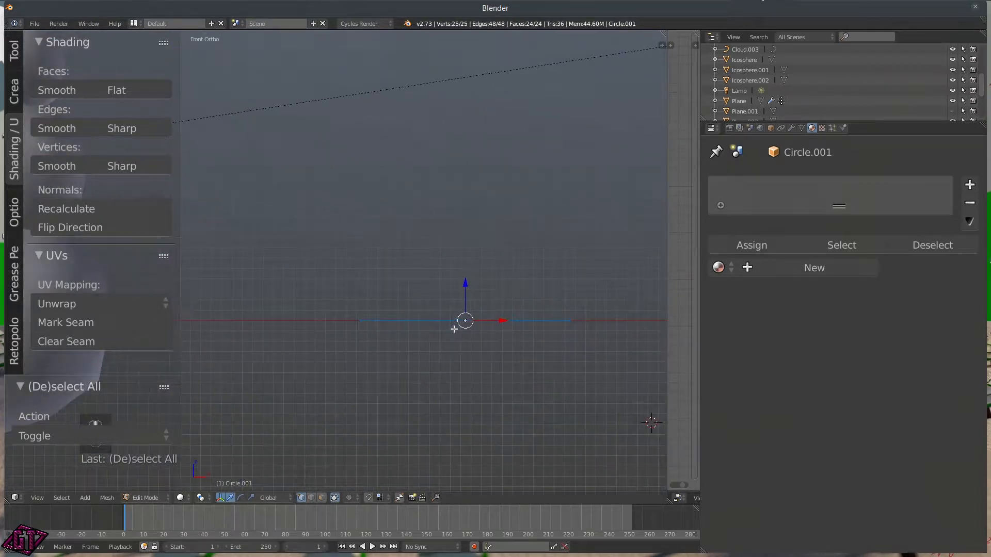
{"action": "key", "text": "e"}
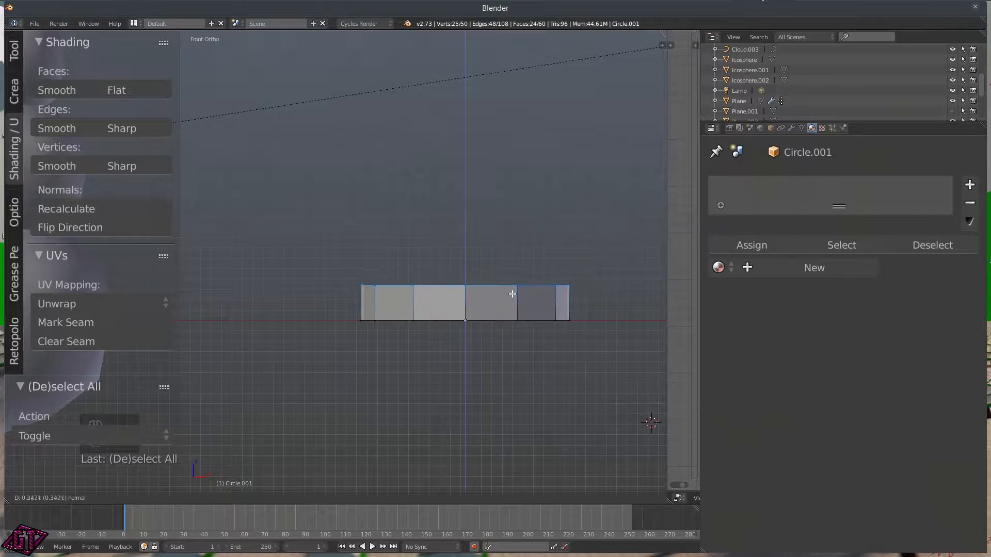
Step: Confirm the upward extrusion, making a solid 12-sided puck of 50 vertices and 60 faces
{"action": "left_click", "coordinate": [512, 297]}
{"action": "middle_click_drag", "start_coordinate": [515, 324], "coordinate": [506, 352]}
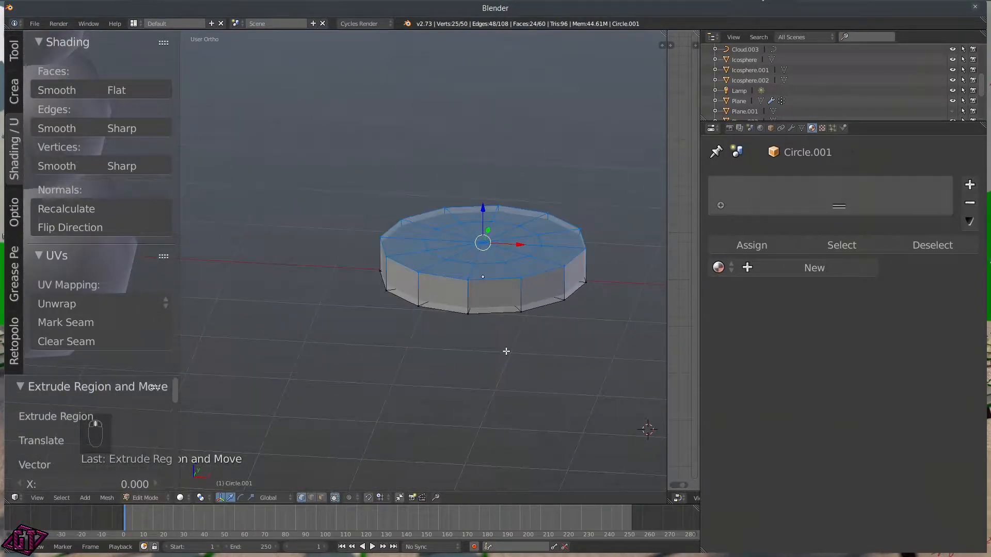
{"action": "key", "text": "a"}
{"action": "key", "text": "a"}
{"action": "middle_click_drag", "start_coordinate": [541, 323], "coordinate": [557, 256]}
{"action": "middle_click_drag", "start_coordinate": [410, 314], "coordinate": [403, 347]}
{"action": "key", "text": "ctrl+Tab"}
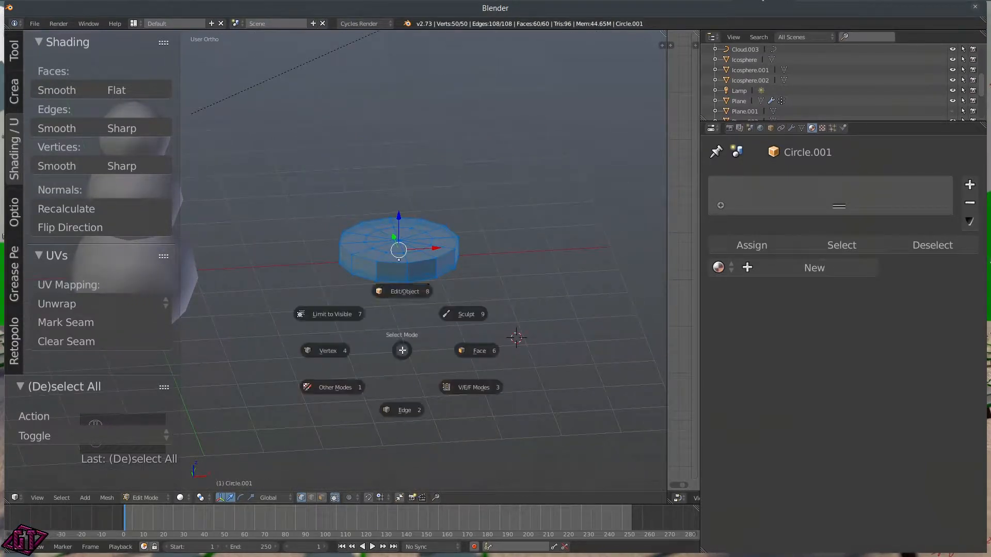
Step: Return to Object Mode and create a new material named 'Button'
{"action": "left_click", "coordinate": [423, 290]}
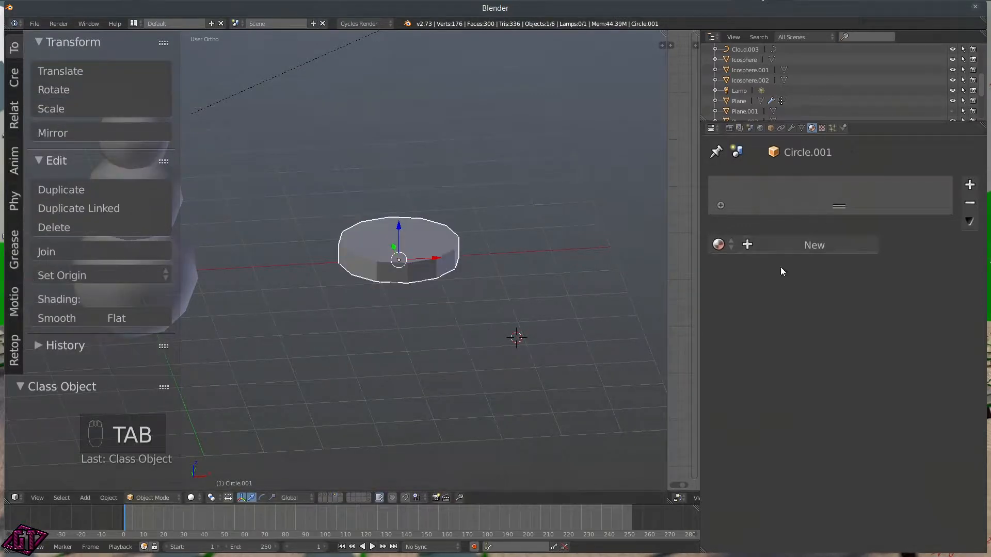
{"action": "left_click", "coordinate": [804, 243]}
{"action": "left_click", "coordinate": [766, 244]}
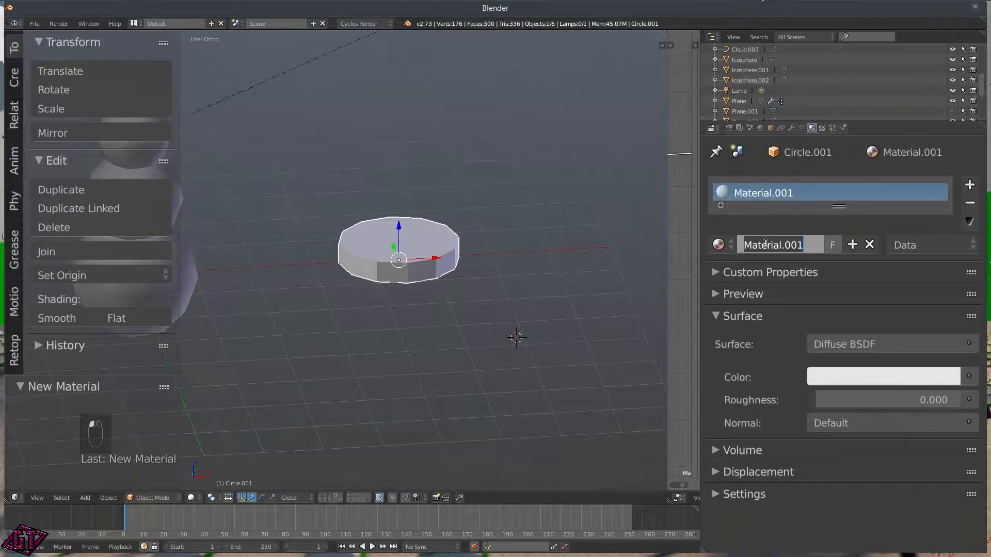
{"action": "type", "text": "Button"}
{"action": "key", "text": "Return"}
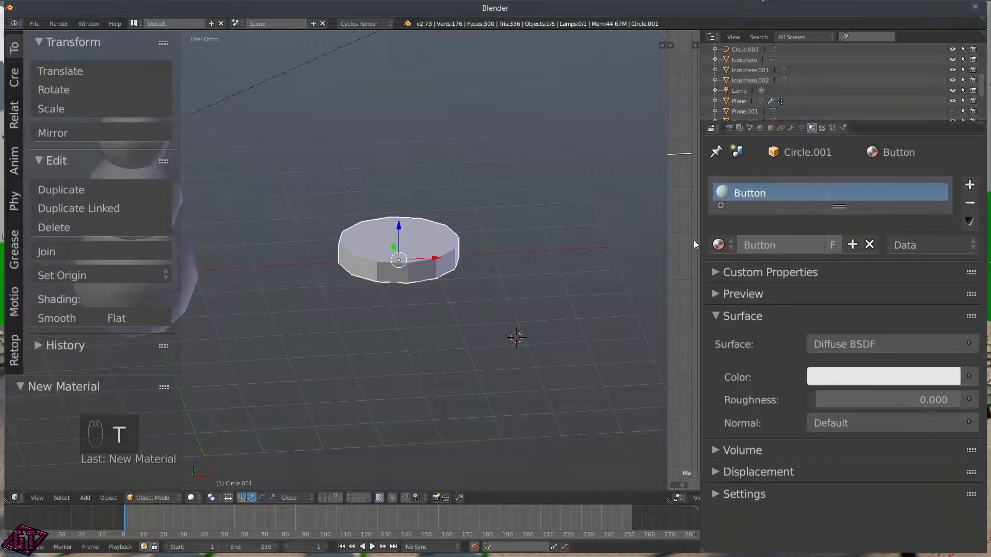
Step: Set the Button material's surface colour and viewport colour to black
{"action": "left_click", "coordinate": [900, 373]}
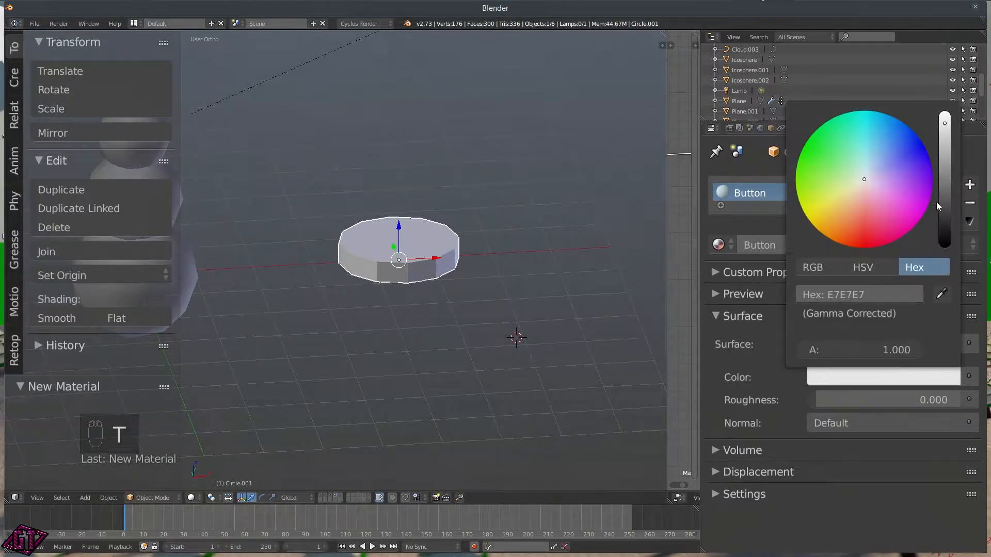
{"action": "left_click_drag", "start_coordinate": [938, 205], "coordinate": [942, 248]}
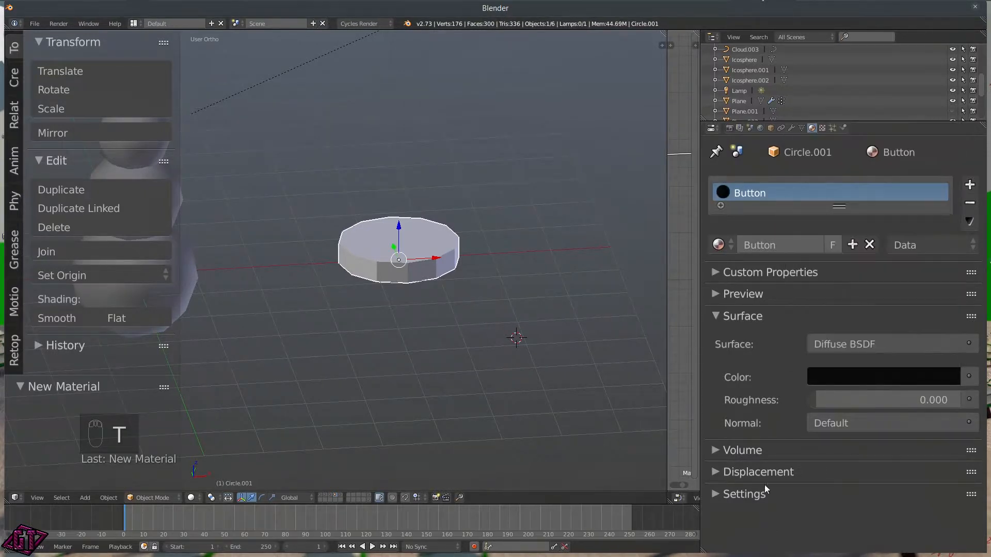
{"action": "left_click", "coordinate": [723, 487]}
{"action": "scroll", "coordinate": [842, 382], "scroll_direction": "down", "scroll_amount": 5}
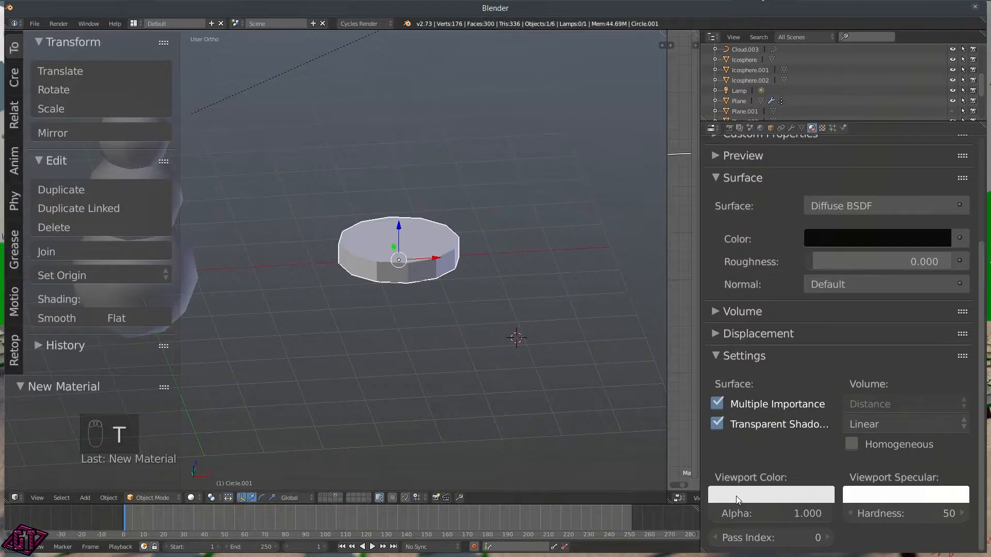
{"action": "key", "text": "ctrl+c"}
{"action": "key", "text": "ctrl+v"}
{"action": "middle_click_drag", "start_coordinate": [468, 366], "coordinate": [434, 287]}
Step: Shrink the disc to 0.359 and rotate it 90° about X
{"action": "key", "text": "s"}
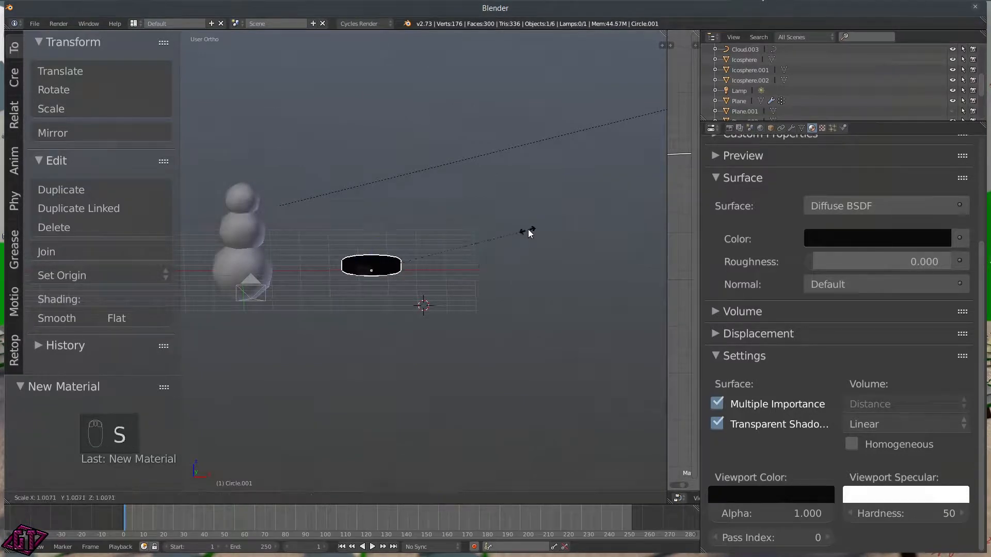
{"action": "left_click", "coordinate": [428, 258]}
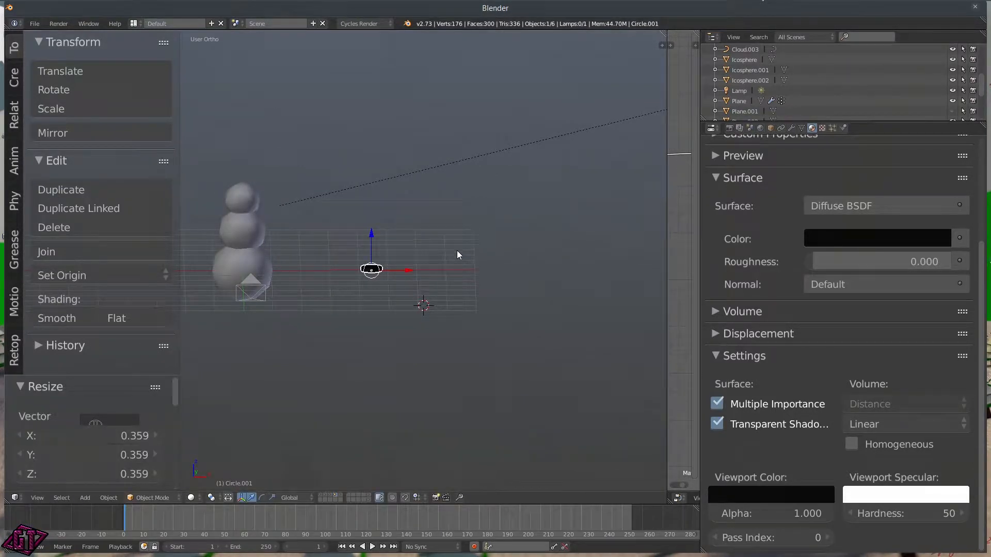
{"action": "key", "text": "r"}
{"action": "key", "text": "x"}
{"action": "key", "text": "9"}
{"action": "key", "text": "0"}
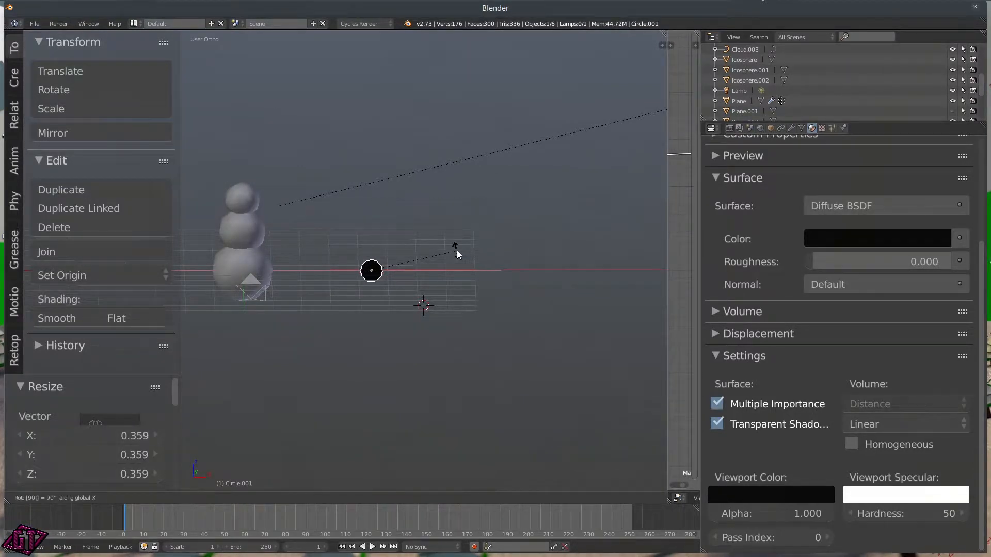
{"action": "key", "text": "Return"}
Step: Move the disc in front of the snowman and adjust its X position
{"action": "middle_click_drag", "start_coordinate": [471, 263], "coordinate": [385, 276]}
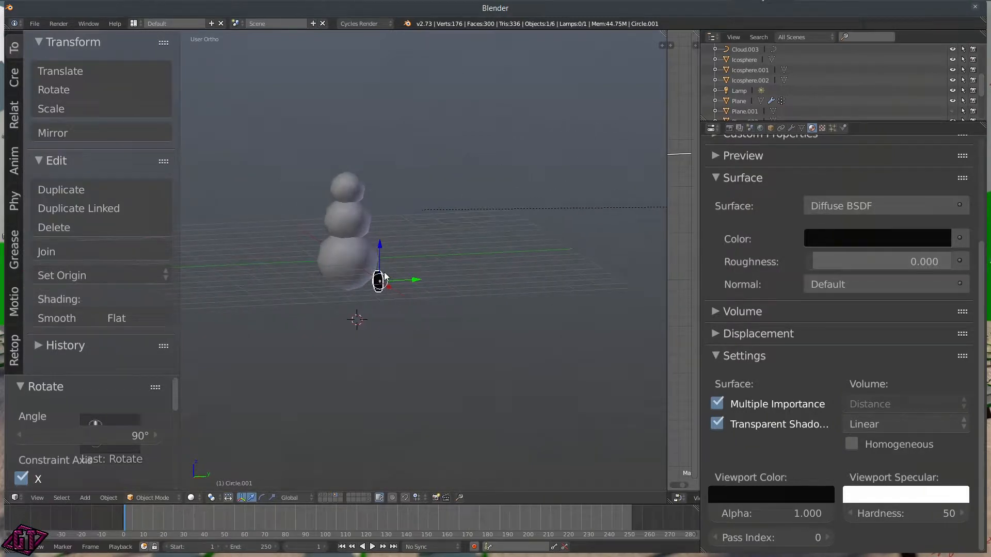
{"action": "key", "text": "g"}
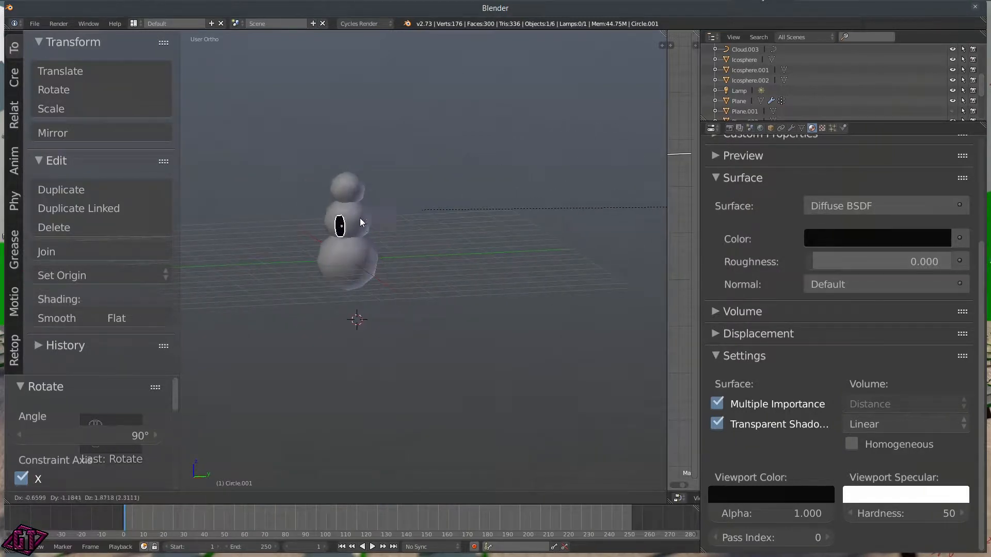
{"action": "left_click", "coordinate": [350, 212]}
{"action": "middle_click_drag", "start_coordinate": [350, 206], "coordinate": [426, 246]}
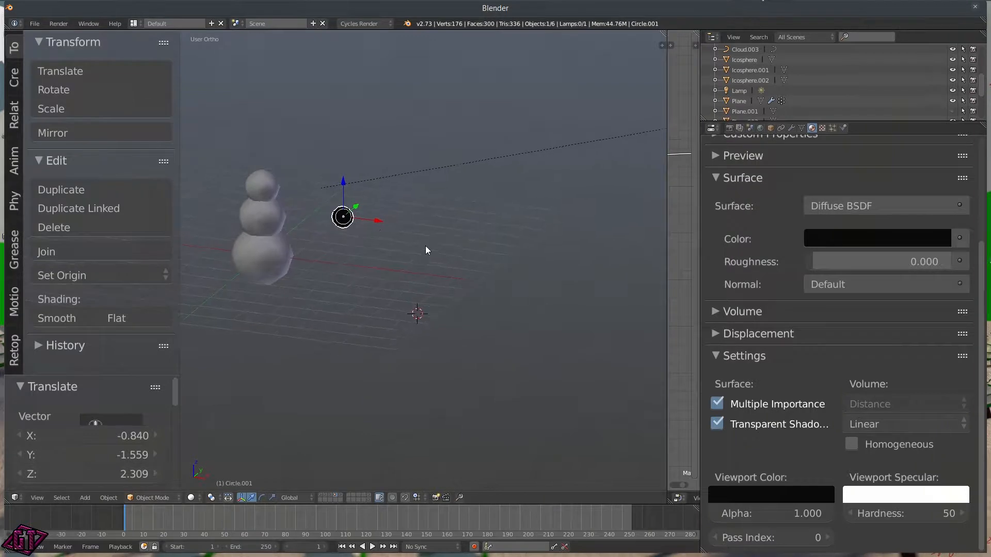
{"action": "key", "text": "g"}
{"action": "key", "text": "x"}
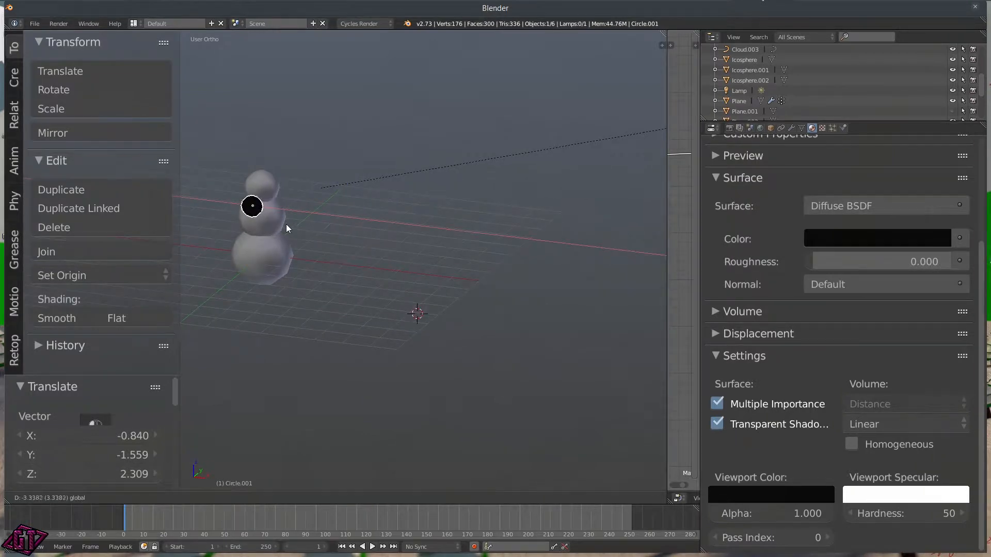
{"action": "left_click", "coordinate": [287, 225]}
{"action": "middle_click_drag", "start_coordinate": [292, 243], "coordinate": [328, 243]}
{"action": "scroll", "coordinate": [328, 243], "scroll_direction": "up", "scroll_amount": 3}
{"action": "scroll", "coordinate": [306, 250], "scroll_direction": "up", "scroll_amount": 1}
{"action": "middle_click_drag", "start_coordinate": [225, 282], "coordinate": [360, 282]}
Step: Slide the disc along Y against the middle ball, lower it and realign X
{"action": "key", "text": "g"}
{"action": "key", "text": "y"}
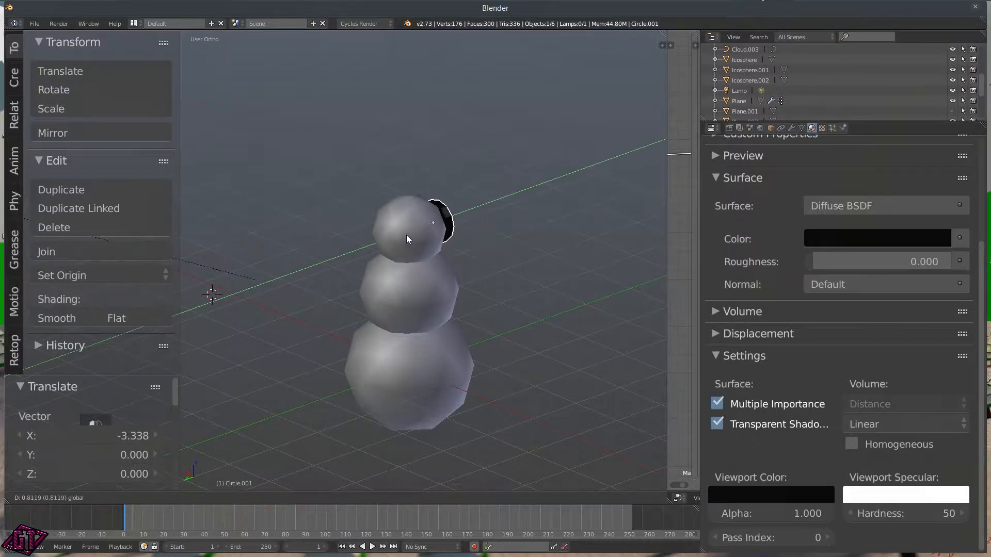
{"action": "left_click", "coordinate": [400, 236]}
{"action": "left_click_drag", "start_coordinate": [425, 186], "coordinate": [435, 231]}
{"action": "middle_click_drag", "start_coordinate": [552, 247], "coordinate": [317, 222]}
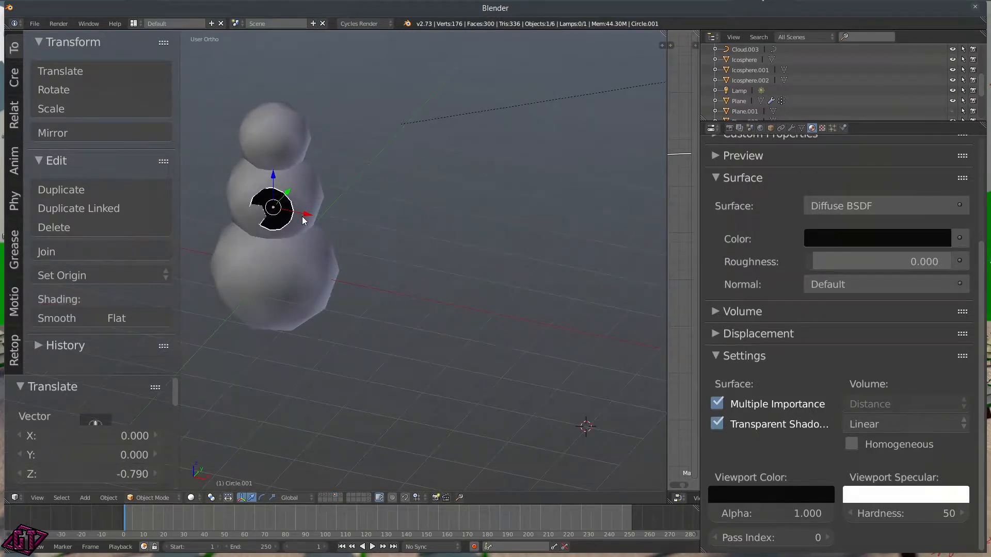
{"action": "key", "text": "g"}
{"action": "key", "text": "x"}
{"action": "left_click", "coordinate": [295, 214]}
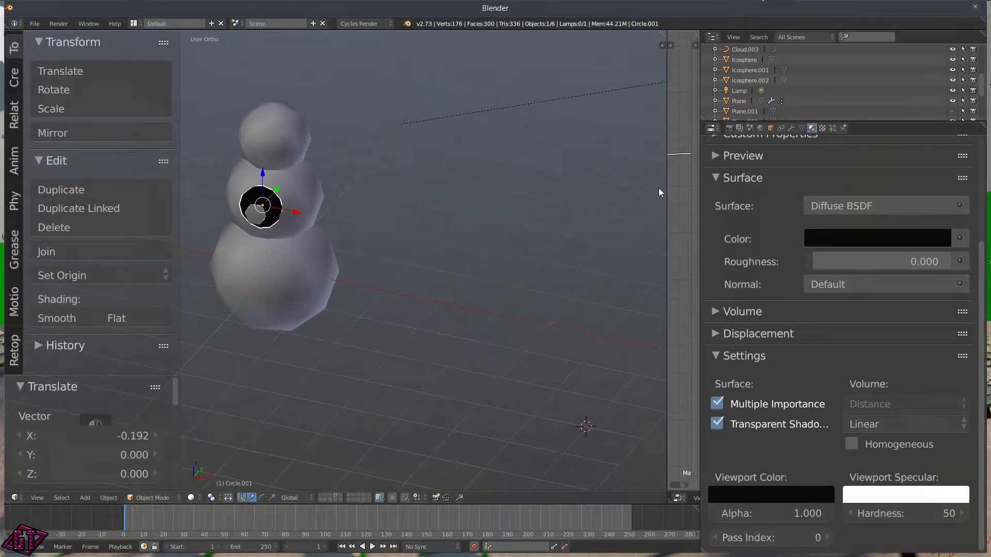
Step: Scale the button to 0.592, then refine its Y position, size and height
{"action": "key", "text": "s"}
{"action": "left_click", "coordinate": [500, 194]}
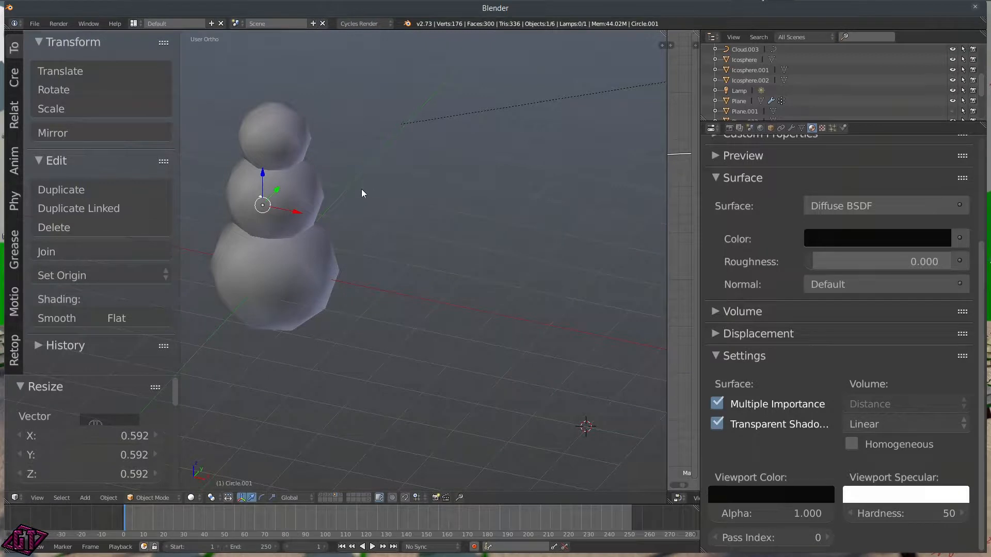
{"action": "key", "text": "g"}
{"action": "key", "text": "y"}
{"action": "left_click", "coordinate": [276, 199]}
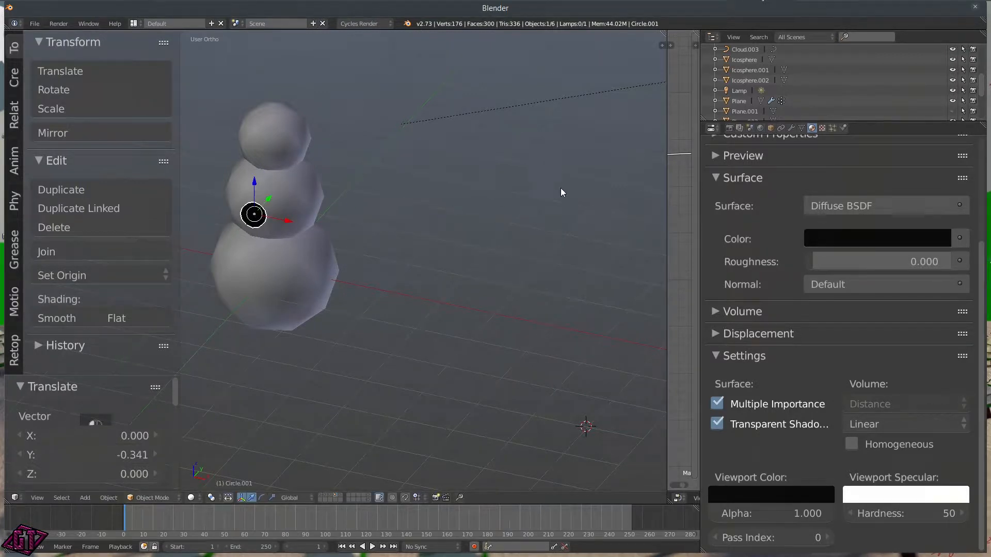
{"action": "key", "text": "s"}
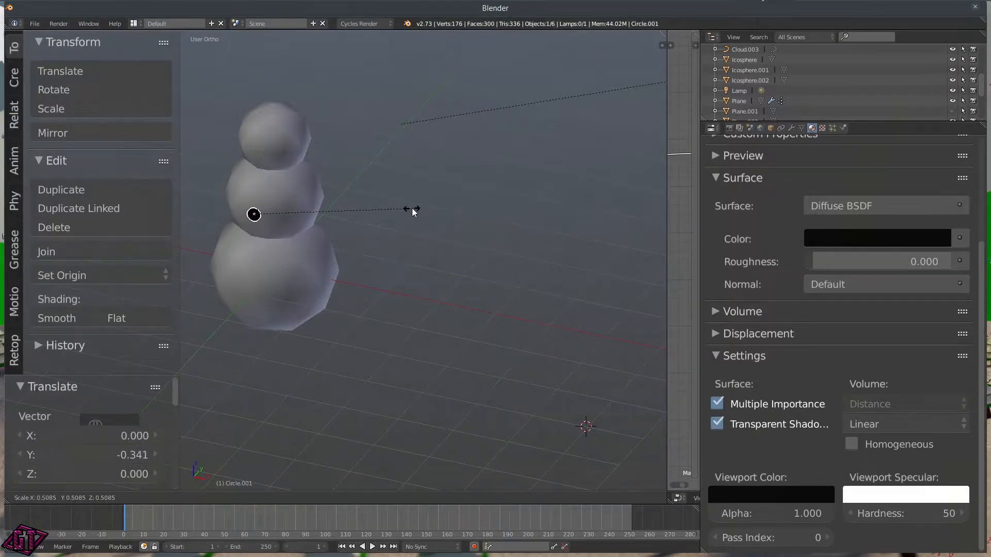
{"action": "left_click", "coordinate": [410, 208]}
{"action": "key", "text": "g"}
{"action": "key", "text": "z"}
{"action": "left_click", "coordinate": [261, 167]}
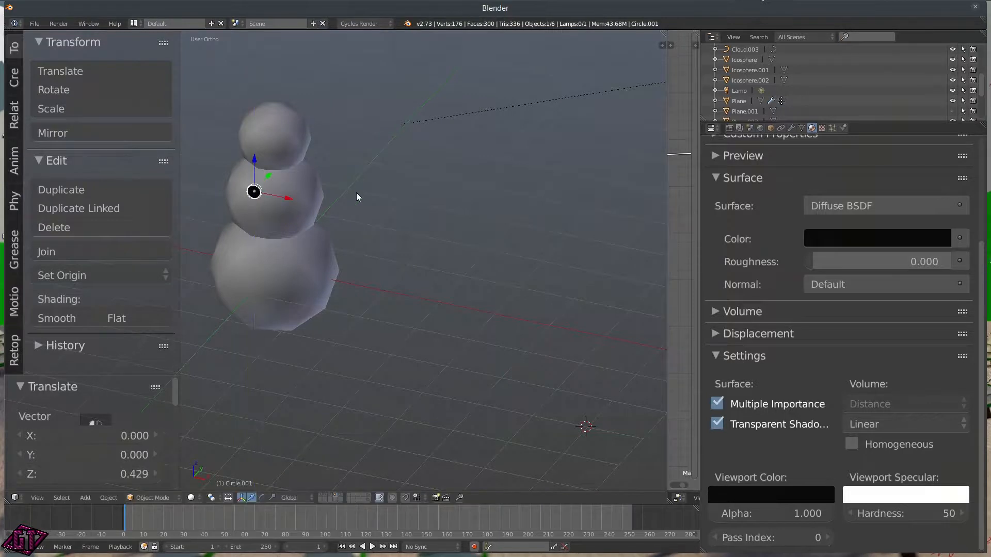
Step: Tilt the black button 13.551°, move it onto the body surface, then tilt it another 10°
{"action": "middle_click_drag", "start_coordinate": [333, 193], "coordinate": [272, 201]}
{"action": "scroll", "coordinate": [327, 187], "scroll_direction": "up", "scroll_amount": 5}
{"action": "middle_click_drag", "start_coordinate": [329, 184], "coordinate": [364, 330], "text": "shift"}
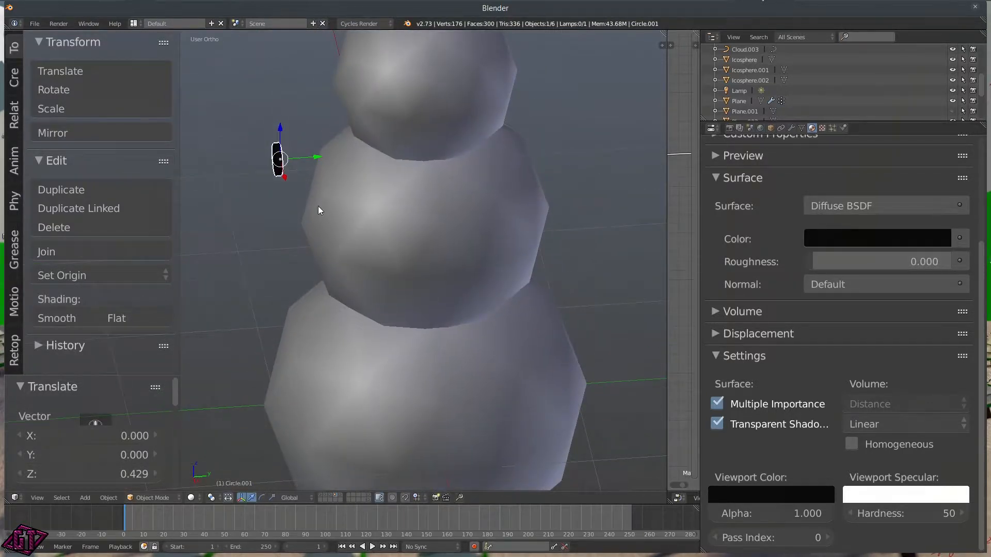
{"action": "middle_click_drag", "start_coordinate": [319, 204], "coordinate": [332, 230], "text": "shift"}
{"action": "scroll", "coordinate": [332, 230], "scroll_direction": "up", "scroll_amount": 4}
{"action": "middle_click_drag", "start_coordinate": [272, 158], "coordinate": [331, 172], "text": "shift"}
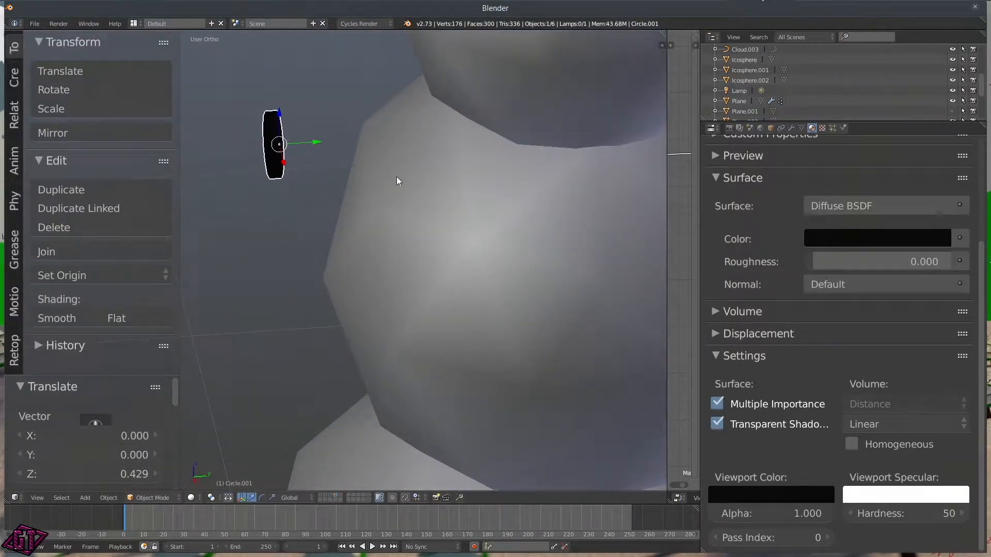
{"action": "key", "text": "r"}
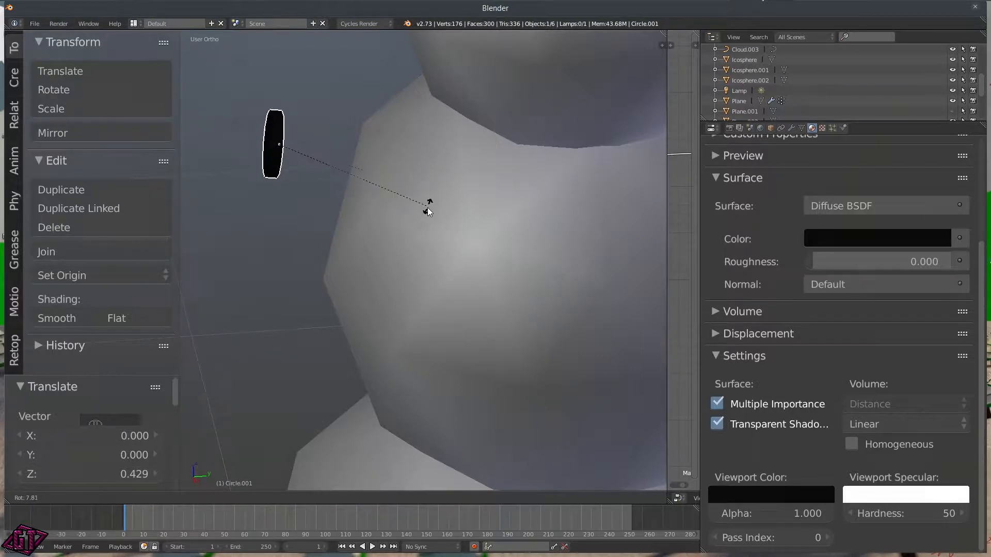
{"action": "left_click", "coordinate": [414, 217]}
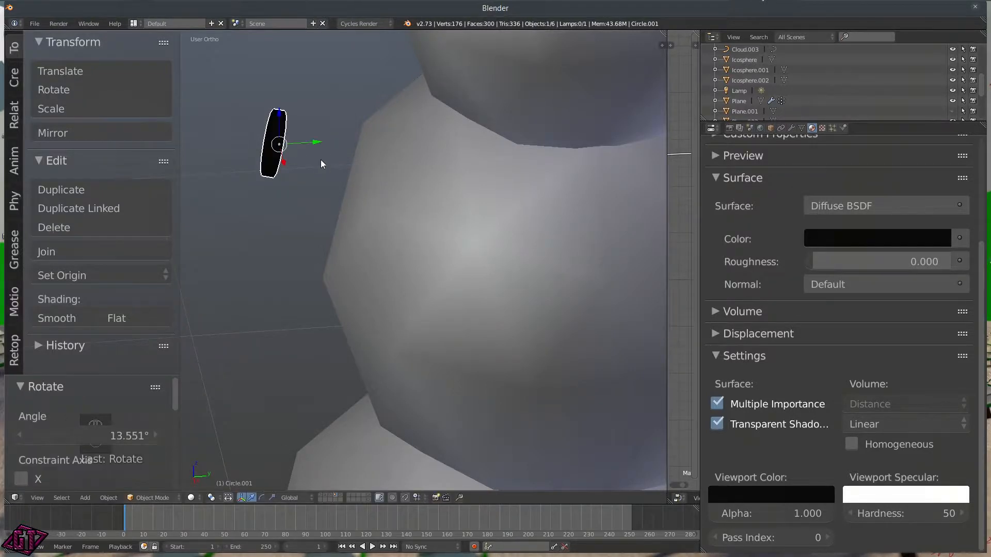
{"action": "key", "text": "g"}
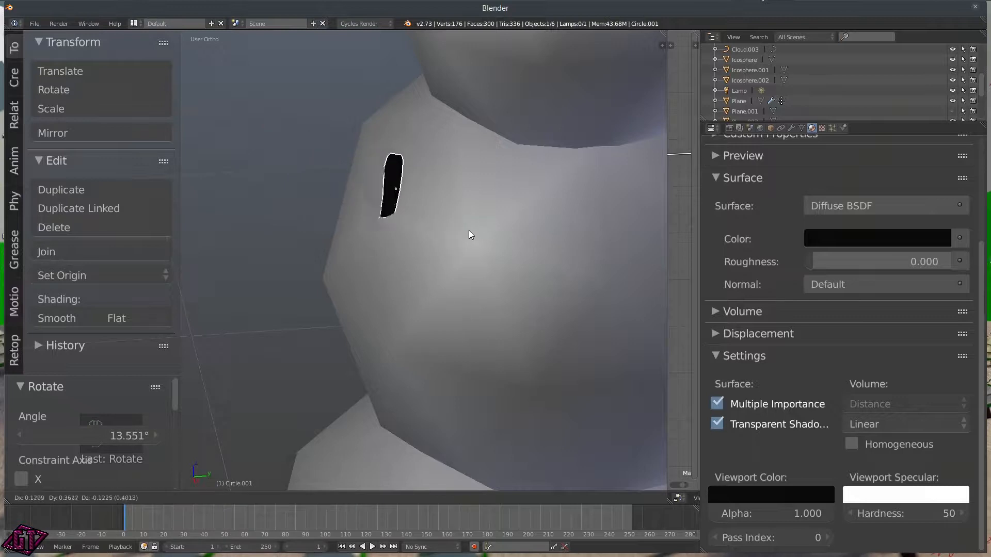
{"action": "left_click", "coordinate": [468, 232]}
{"action": "key", "text": "r"}
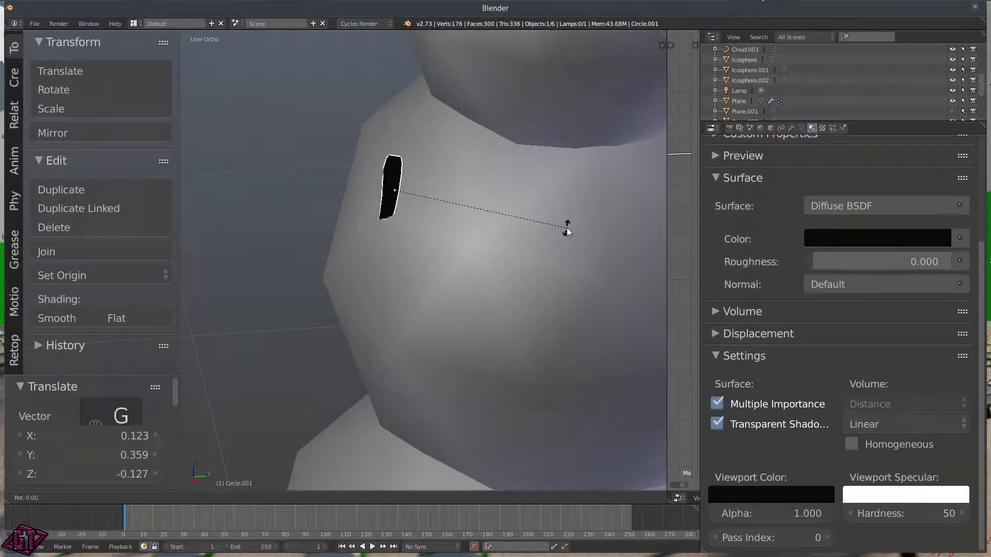
{"action": "left_click", "coordinate": [594, 274]}
Step: Turn the button 18.385° around Z, tilt it on X until flush, and nudge it along Y
{"action": "middle_click_drag", "start_coordinate": [325, 231], "coordinate": [281, 224]}
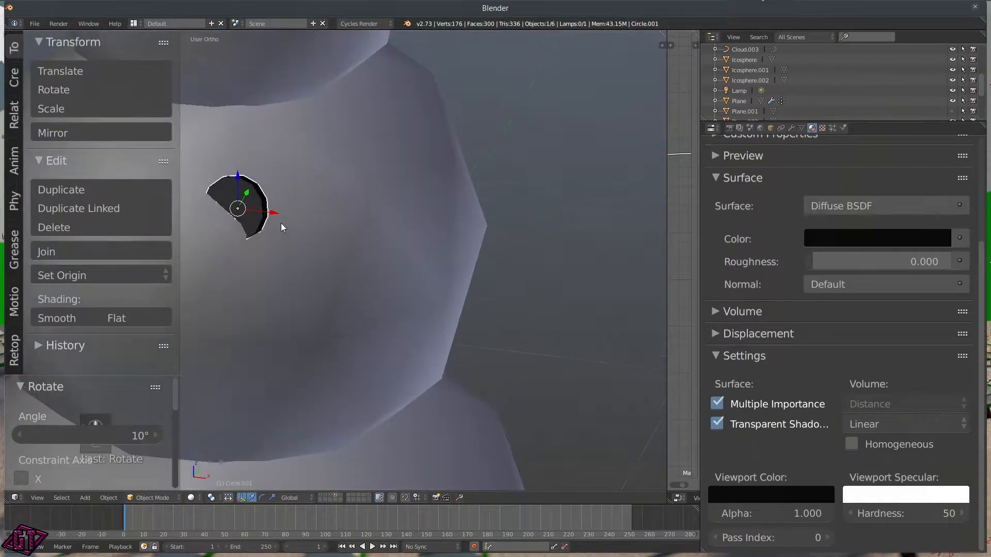
{"action": "key", "text": "r"}
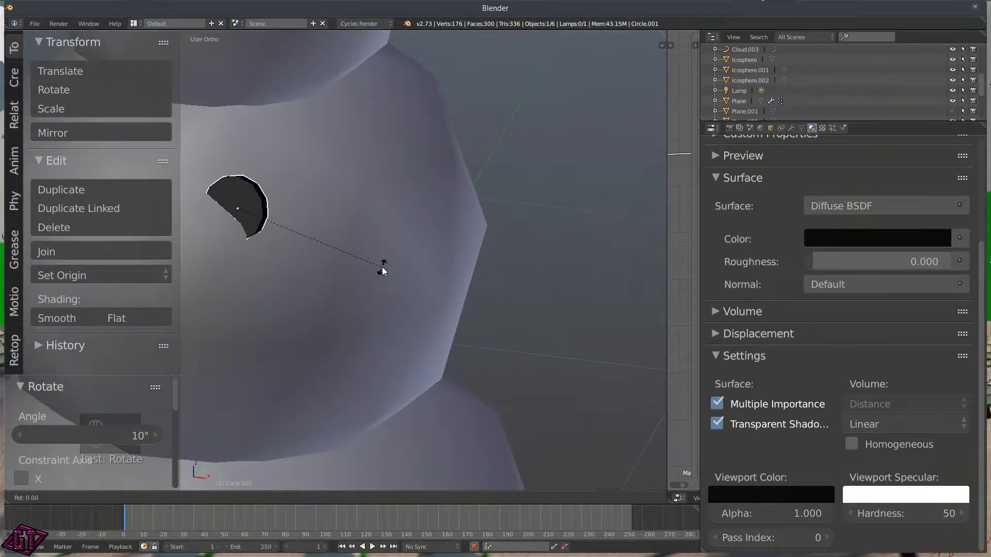
{"action": "key", "text": "z"}
{"action": "left_click", "coordinate": [479, 226]}
{"action": "middle_click_drag", "start_coordinate": [479, 226], "coordinate": [411, 221]}
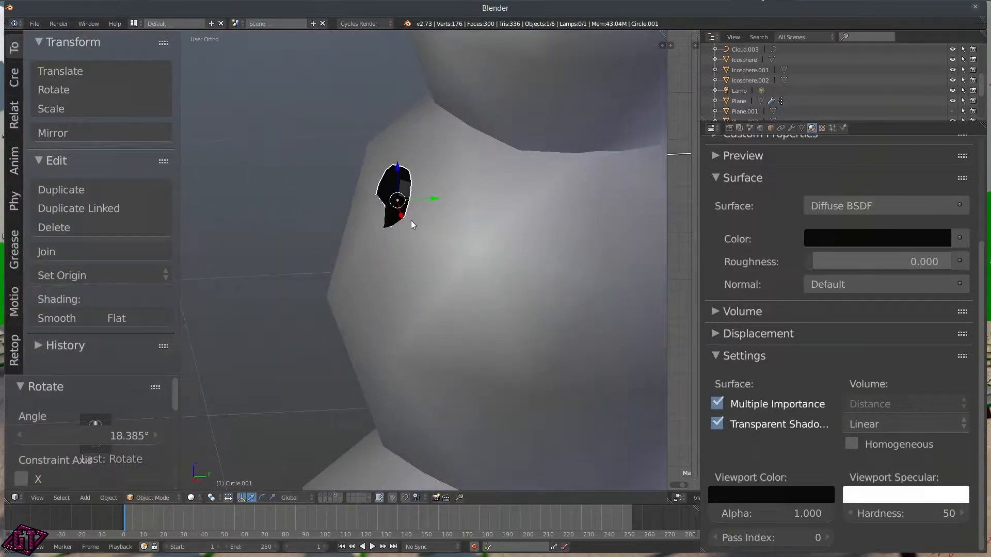
{"action": "key", "text": "r"}
{"action": "key", "text": "x"}
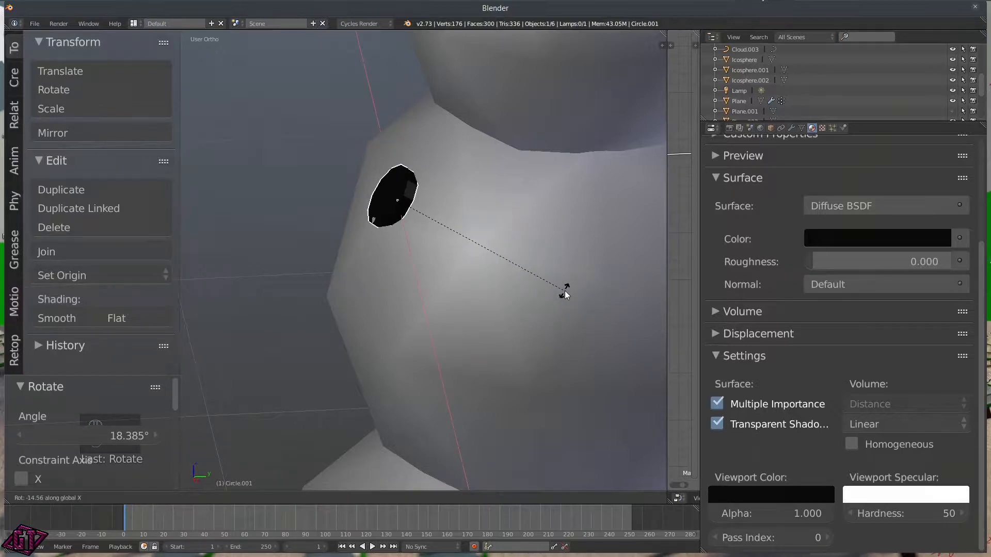
{"action": "left_click", "coordinate": [546, 296]}
{"action": "key", "text": "g"}
{"action": "key", "text": "y"}
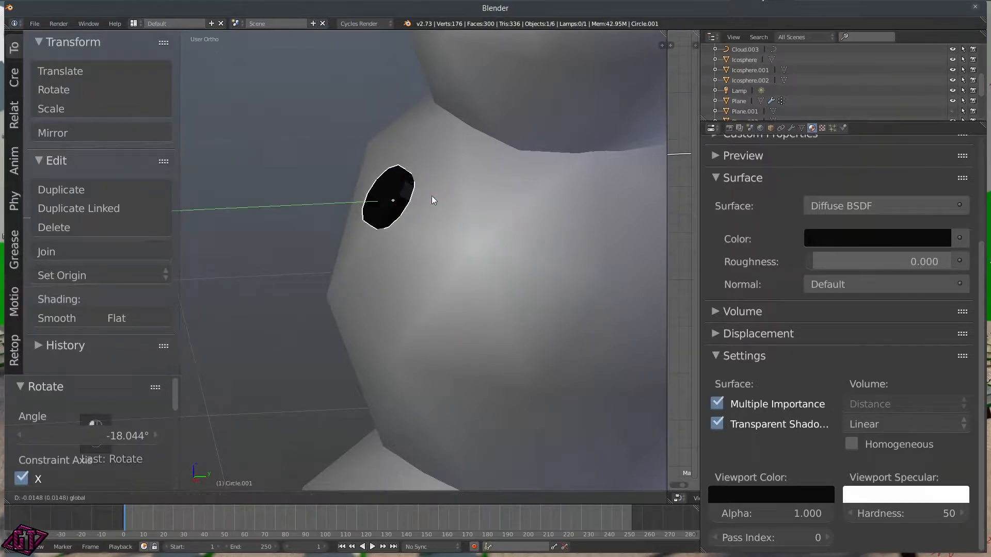
{"action": "left_click", "coordinate": [430, 196]}
Step: Look through the camera, nudge the button slightly along X, then switch to Front view
{"action": "middle_click_drag", "start_coordinate": [429, 196], "coordinate": [327, 251]}
{"action": "scroll", "coordinate": [312, 258], "scroll_direction": "down", "scroll_amount": 8}
{"action": "key", "text": "q"}
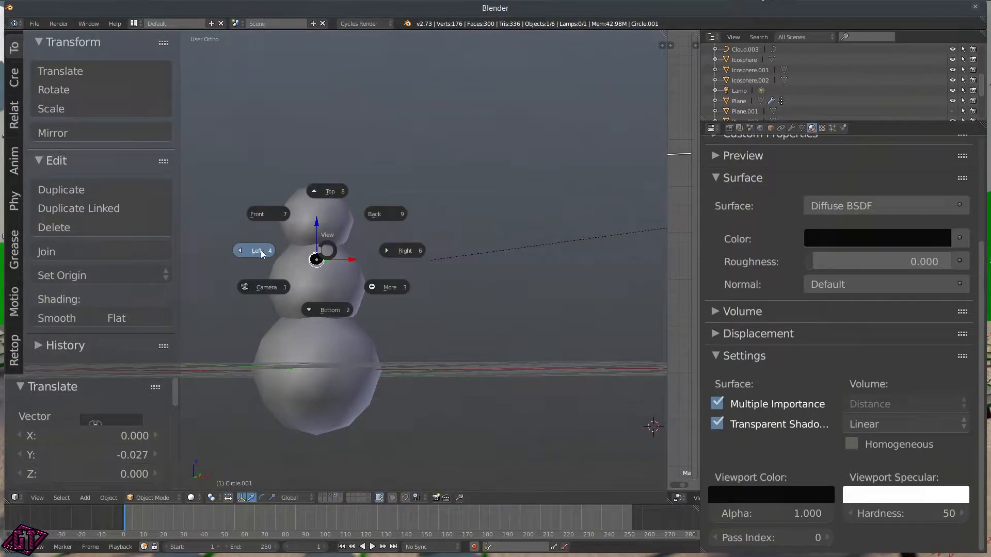
{"action": "left_click", "coordinate": [274, 287]}
{"action": "left_click_drag", "start_coordinate": [371, 310], "coordinate": [368, 312]}
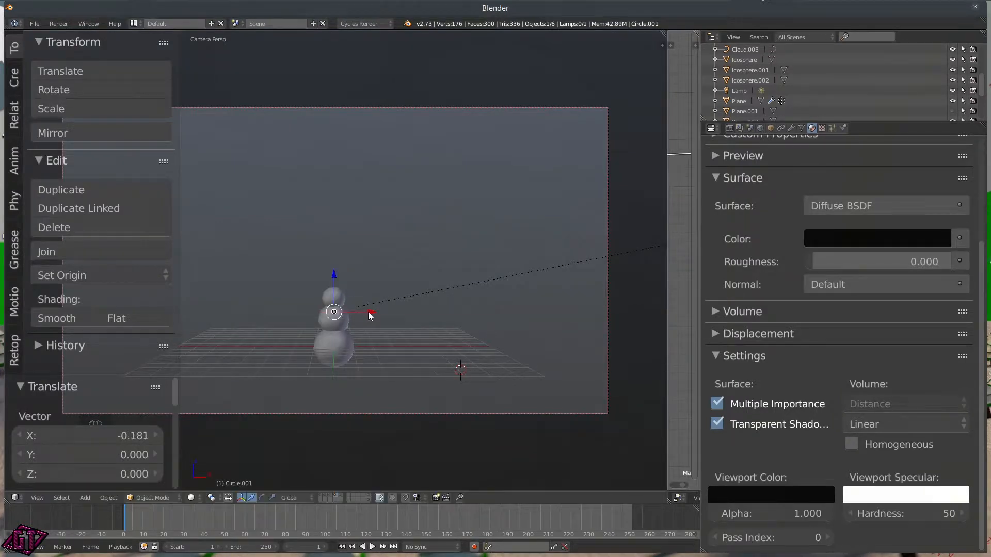
{"action": "key", "text": "q"}
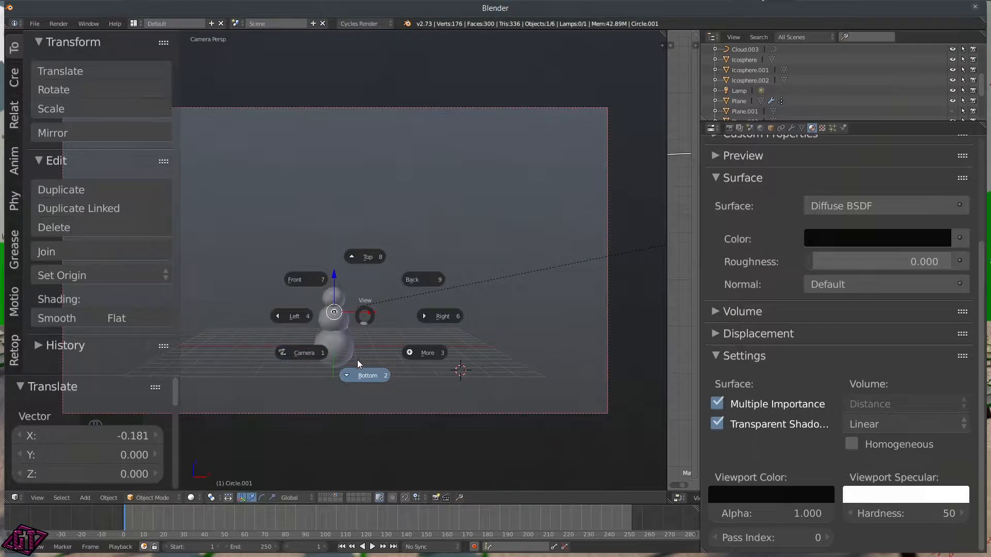
{"action": "left_click", "coordinate": [314, 278]}
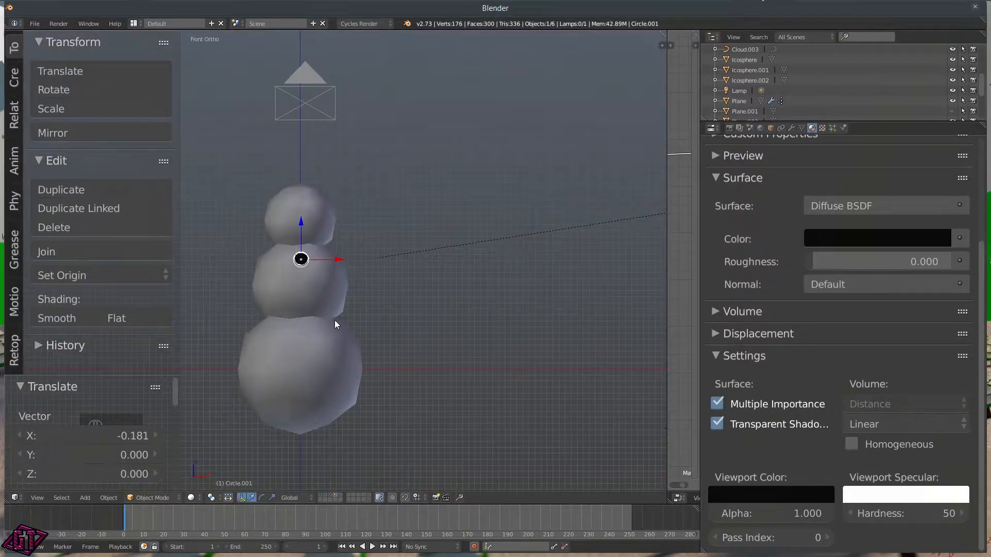
{"action": "scroll", "coordinate": [334, 320], "scroll_direction": "up", "scroll_amount": 5}
{"action": "middle_click_drag", "start_coordinate": [265, 318], "coordinate": [352, 295], "text": "shift"}
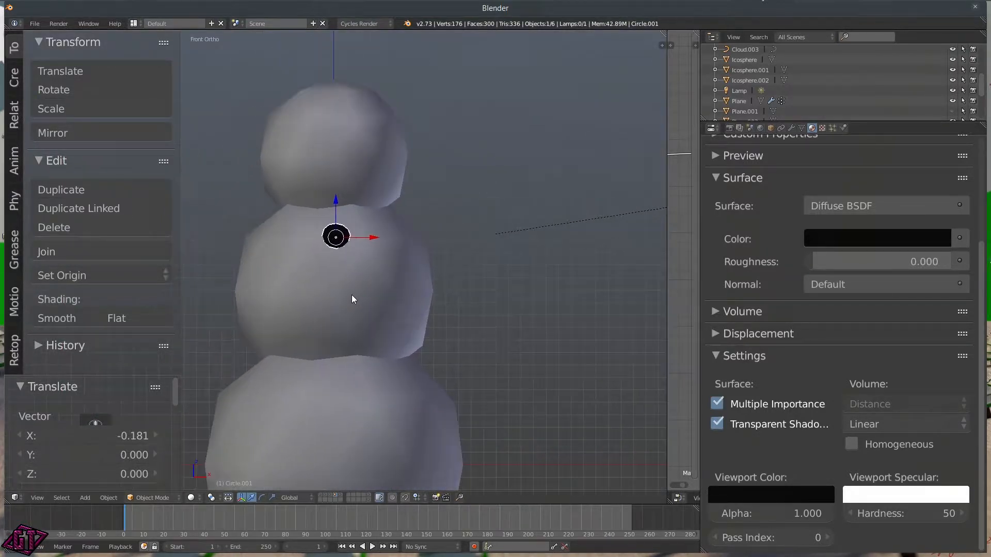
{"action": "key", "text": "shift+d"}
Step: Place the duplicated button below the first, tilted 23.002° and nudged along Y
{"action": "right_click", "coordinate": [352, 295]}
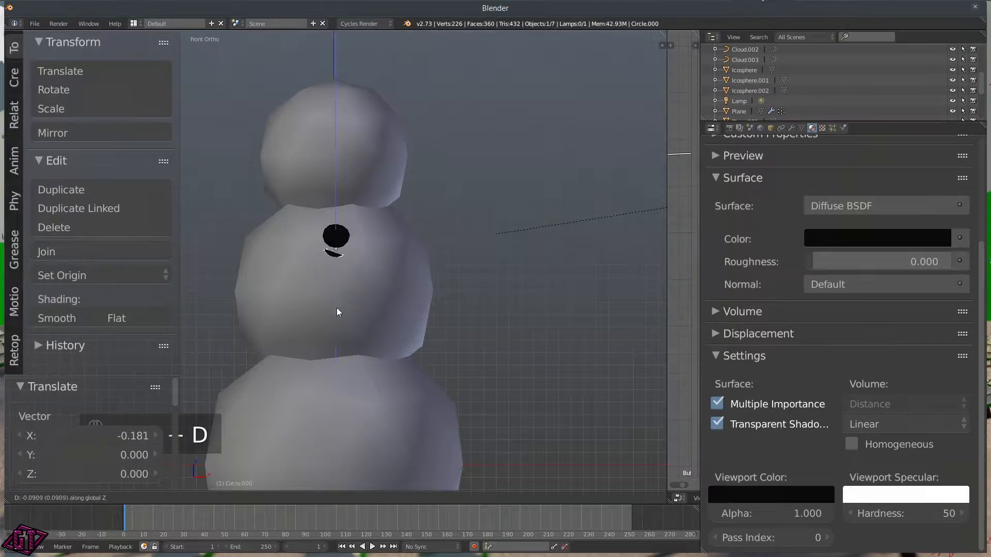
{"action": "middle_click_drag", "start_coordinate": [412, 304], "coordinate": [382, 289]}
{"action": "key", "text": "g"}
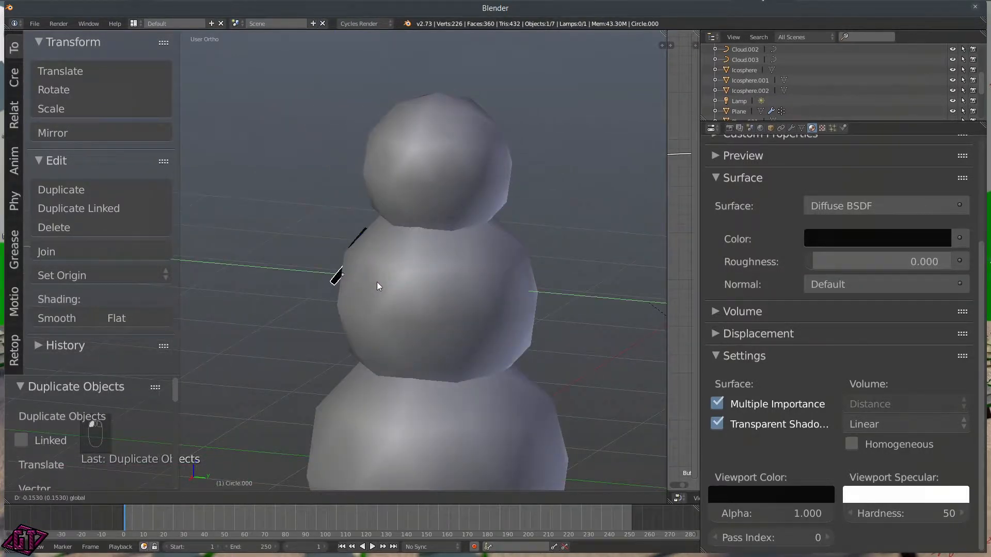
{"action": "left_click", "coordinate": [367, 291]}
{"action": "key", "text": "r"}
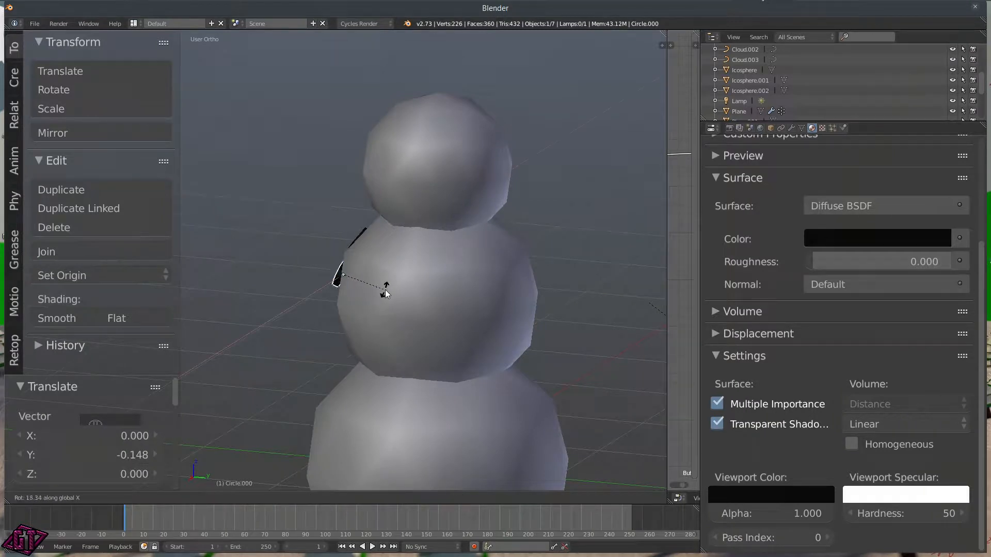
{"action": "left_click", "coordinate": [386, 287]}
{"action": "middle_click_drag", "start_coordinate": [311, 295], "coordinate": [368, 294]}
{"action": "left_click_drag", "start_coordinate": [367, 271], "coordinate": [374, 272]}
{"action": "middle_click_drag", "start_coordinate": [304, 305], "coordinate": [335, 312]}
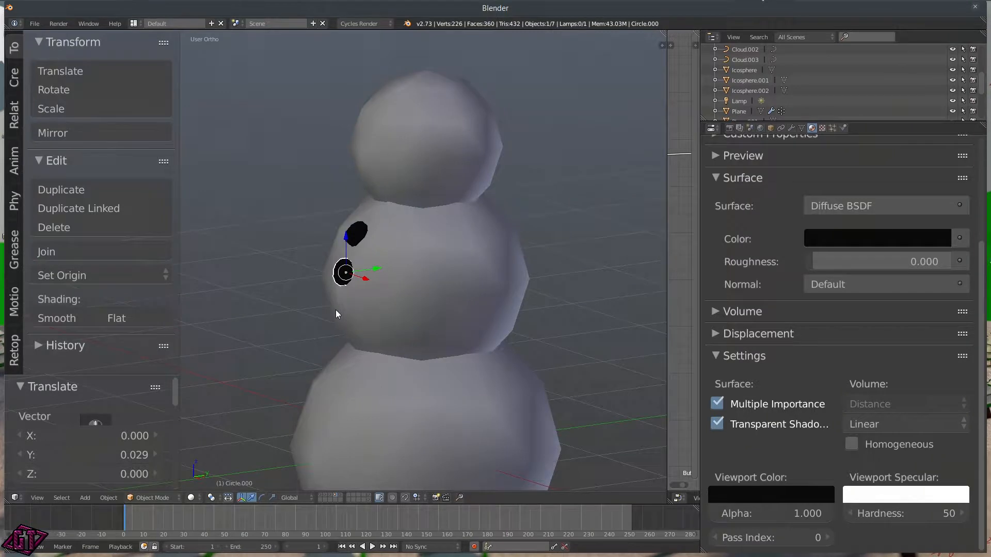
Step: Duplicate a third button below the other two and tilt it on X to about 14°
{"action": "key", "text": "shift+d"}
{"action": "left_click", "coordinate": [334, 343]}
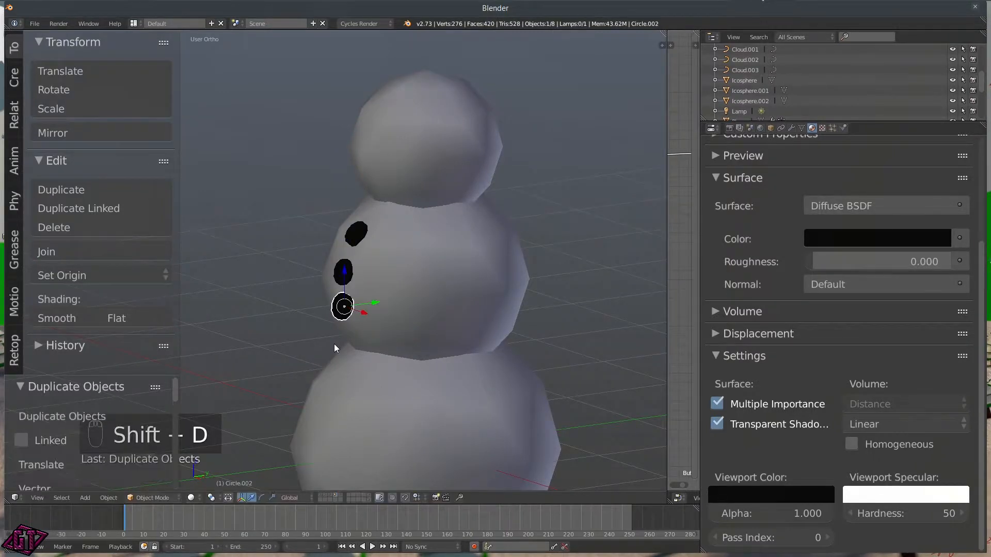
{"action": "middle_click_drag", "start_coordinate": [441, 346], "coordinate": [393, 335]}
{"action": "key", "text": "r"}
{"action": "key", "text": "x"}
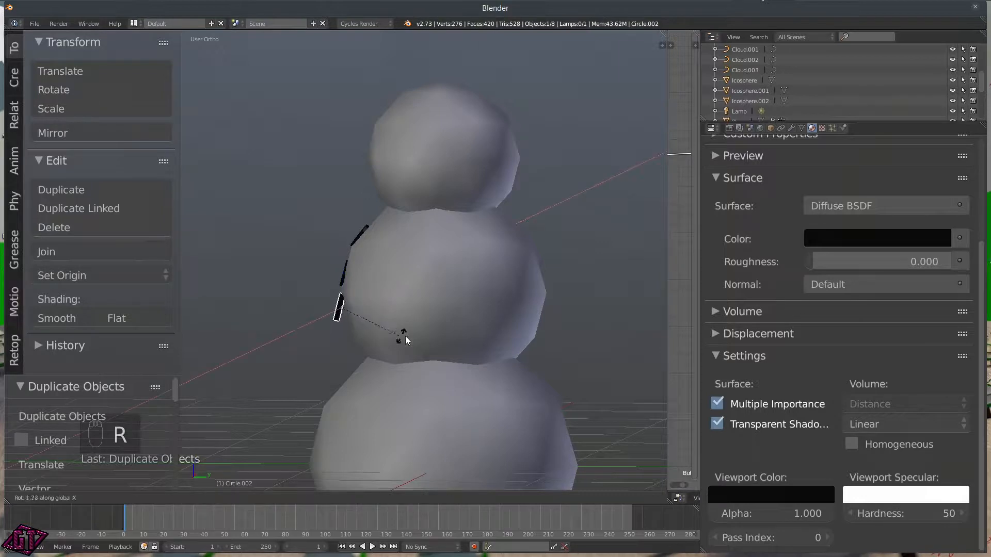
{"action": "left_click", "coordinate": [427, 326]}
{"action": "left_click_drag", "start_coordinate": [379, 308], "coordinate": [384, 308]}
{"action": "key", "text": "r"}
{"action": "key", "text": "x"}
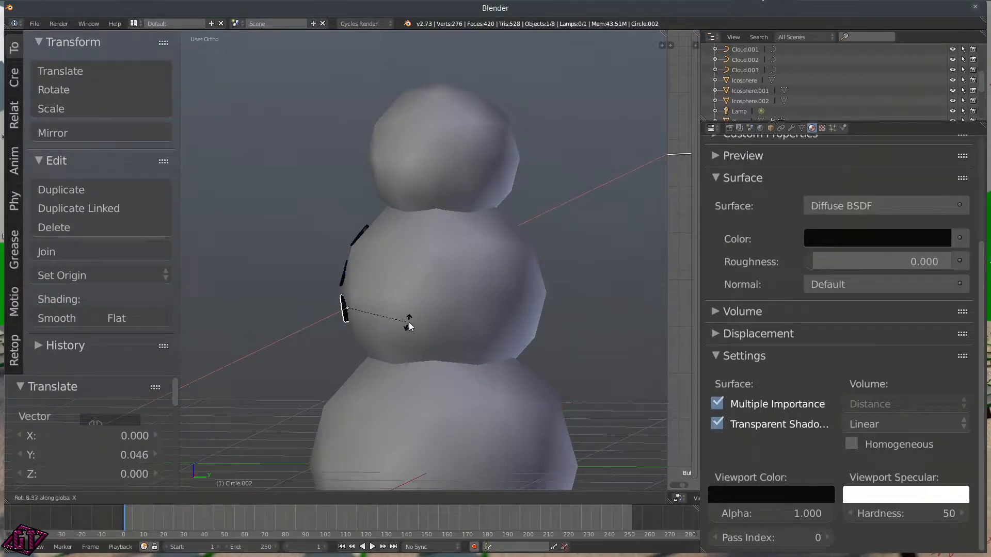
{"action": "left_click", "coordinate": [413, 316]}
Step: Lower and shift the third button to line up with the others against the sphere
{"action": "middle_click_drag", "start_coordinate": [402, 323], "coordinate": [411, 298]}
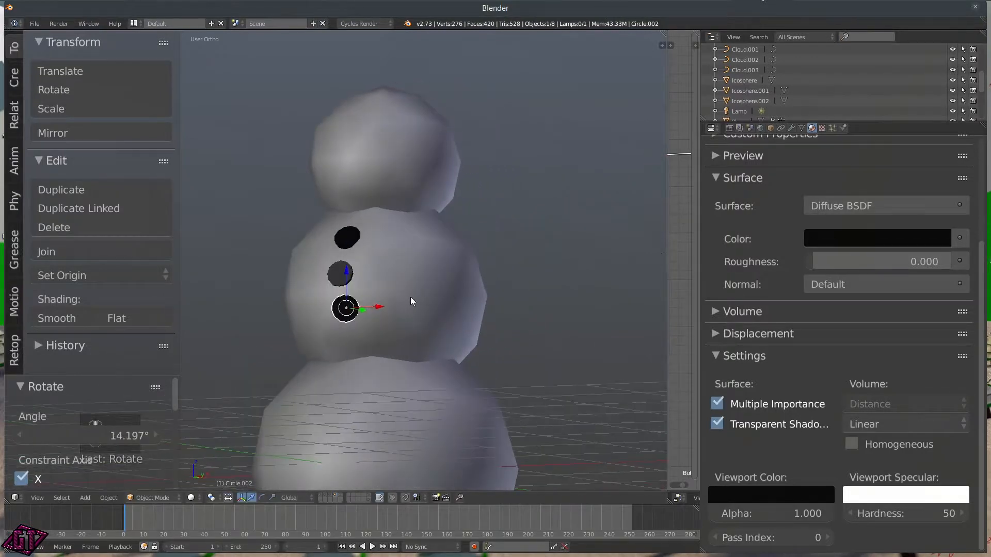
{"action": "left_click_drag", "start_coordinate": [348, 272], "coordinate": [347, 274]}
{"action": "left_click_drag", "start_coordinate": [378, 308], "coordinate": [372, 307]}
{"action": "middle_click_drag", "start_coordinate": [303, 324], "coordinate": [423, 278]}
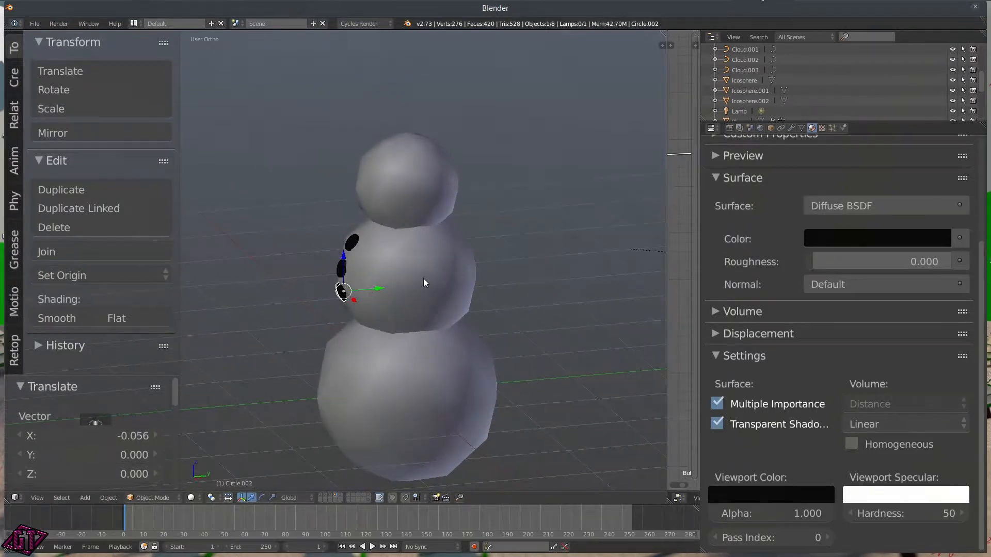
{"action": "left_click_drag", "start_coordinate": [388, 289], "coordinate": [386, 287]}
{"action": "middle_click_drag", "start_coordinate": [335, 323], "coordinate": [356, 313]}
{"action": "scroll", "coordinate": [361, 314], "scroll_direction": "down", "scroll_amount": 4}
{"action": "scroll", "coordinate": [356, 314], "scroll_direction": "up", "scroll_amount": 5}
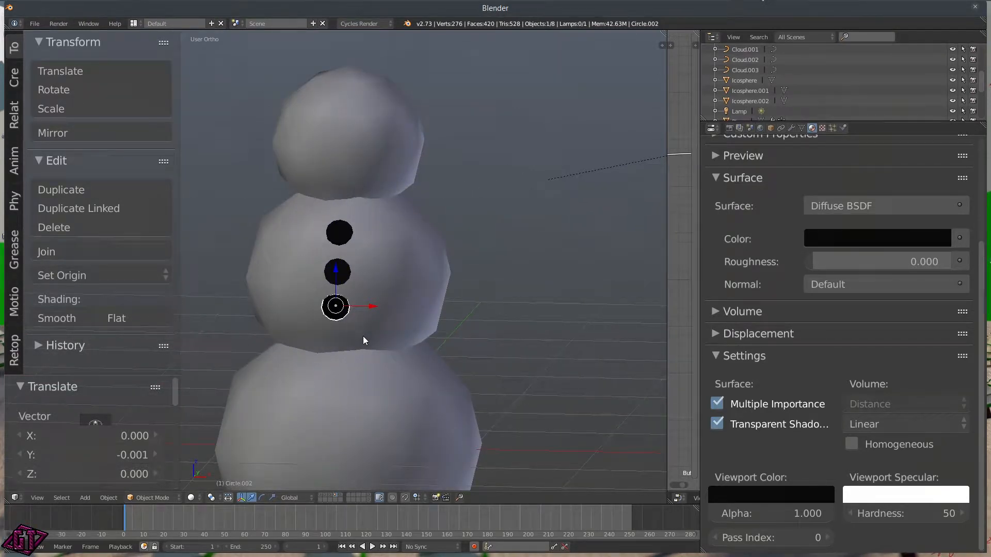
{"action": "key", "text": "shift+d"}
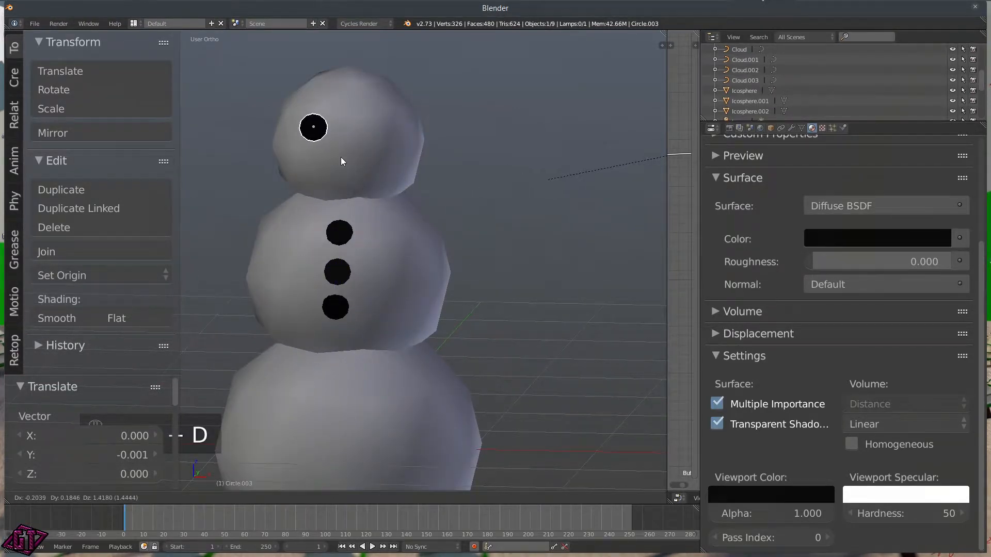
Step: Put the copy on the head and give it a single-user material 'Snowman.Eye' coloured 202020
{"action": "left_click", "coordinate": [340, 157]}
{"action": "scroll", "coordinate": [794, 190], "scroll_direction": "up", "scroll_amount": 6}
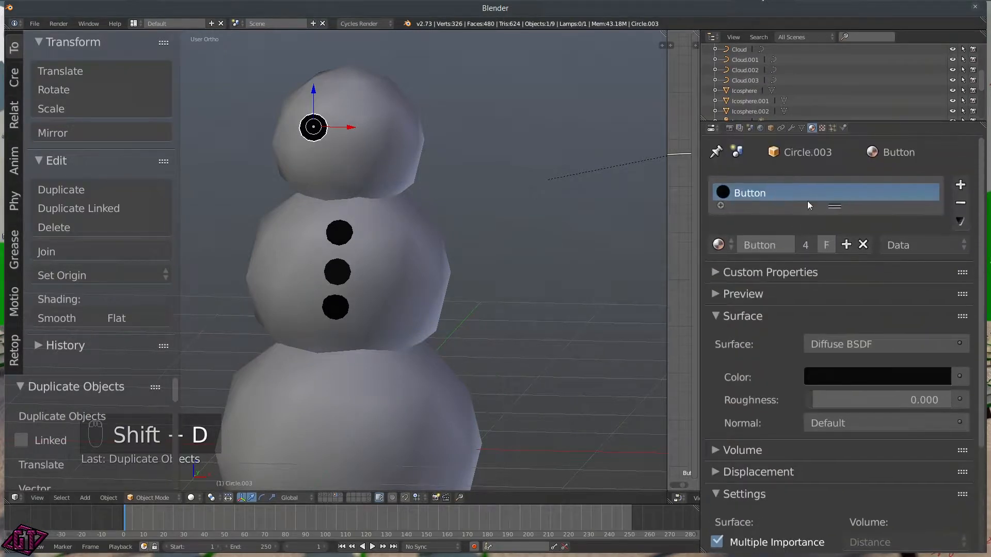
{"action": "left_click", "coordinate": [806, 241]}
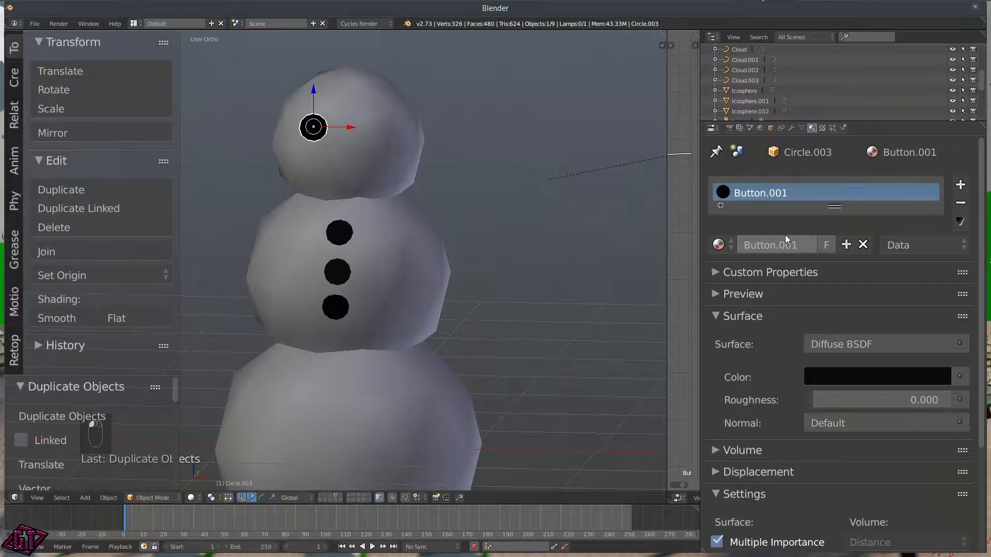
{"action": "left_click", "coordinate": [771, 243]}
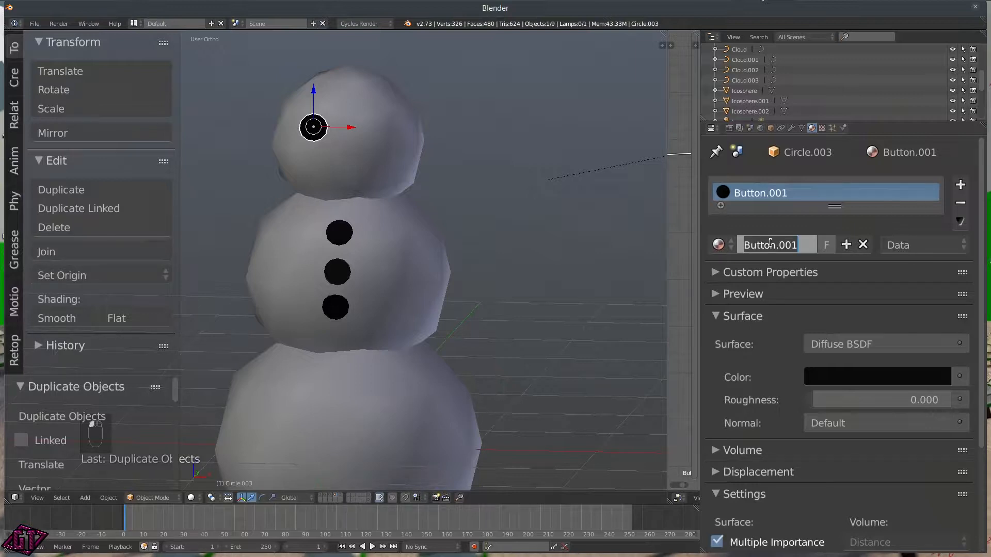
{"action": "type", "text": "Snowman.Eye"}
{"action": "key", "text": "Return"}
{"action": "left_click", "coordinate": [859, 378]}
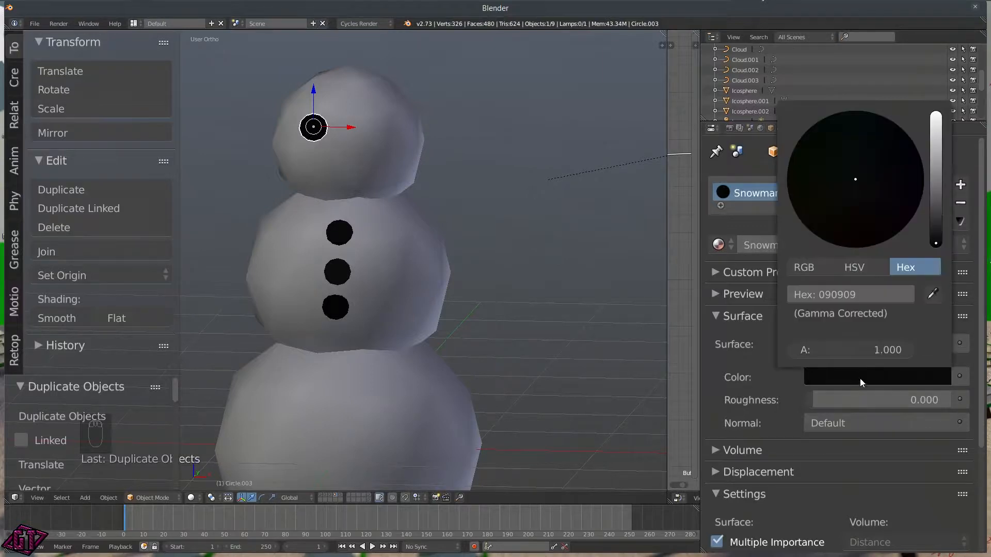
{"action": "mouse_move", "coordinate": [940, 239]}
{"action": "left_mouse_down"}
{"action": "mouse_move", "coordinate": [936, 220]}
{"action": "mouse_move", "coordinate": [936, 230]}
{"action": "left_mouse_up"}
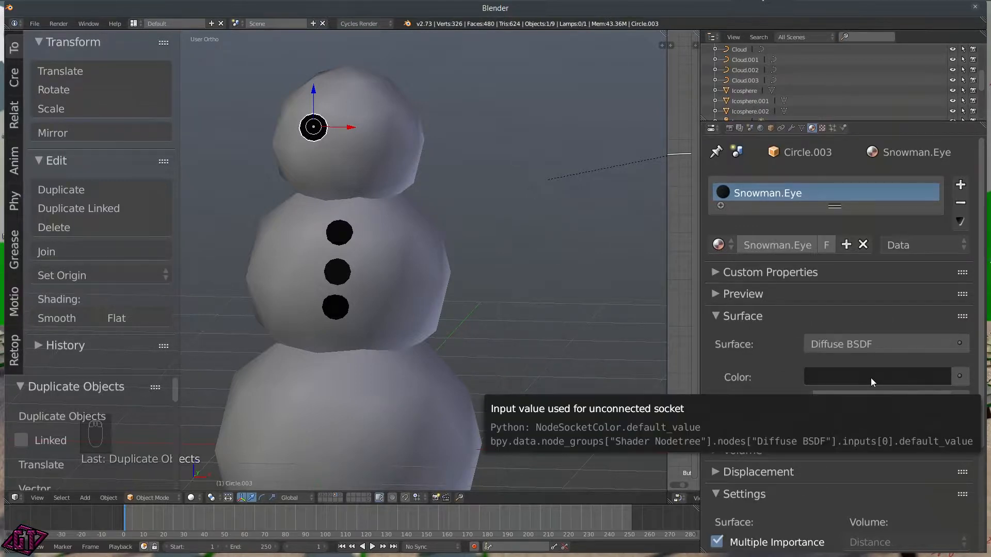
{"action": "scroll", "coordinate": [769, 393], "scroll_direction": "down", "scroll_amount": 5}
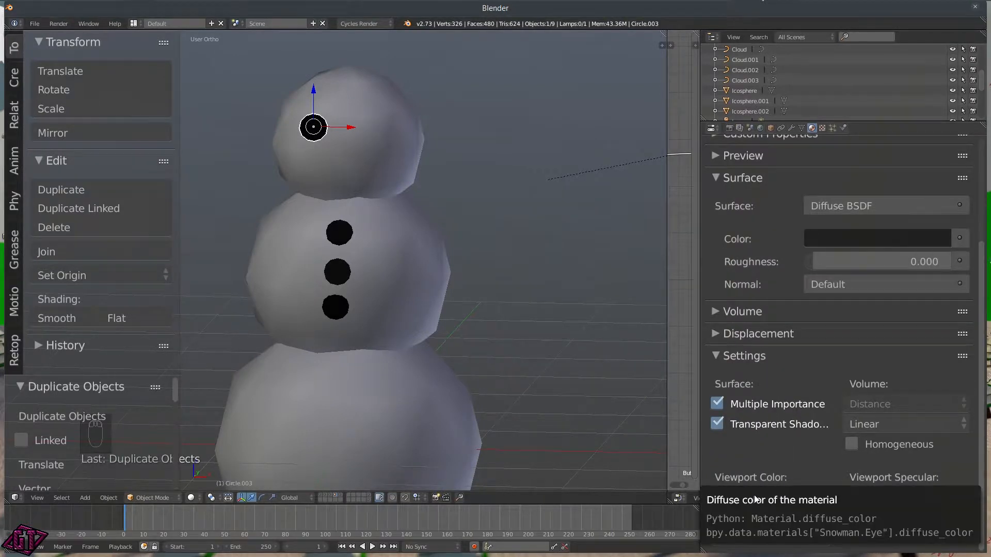
Step: Paste the eye colour into Viewport Color and rotate the eye on X and Z
{"action": "key", "text": "ctrl+v"}
{"action": "scroll", "coordinate": [497, 271], "scroll_direction": "up", "scroll_amount": 5}
{"action": "scroll", "coordinate": [449, 224], "scroll_direction": "down", "scroll_amount": 4}
{"action": "middle_click_drag", "start_coordinate": [449, 224], "coordinate": [369, 174]}
{"action": "key", "text": "r"}
{"action": "key", "text": "x"}
{"action": "left_click", "coordinate": [408, 180]}
{"action": "middle_click_drag", "start_coordinate": [407, 181], "coordinate": [404, 130]}
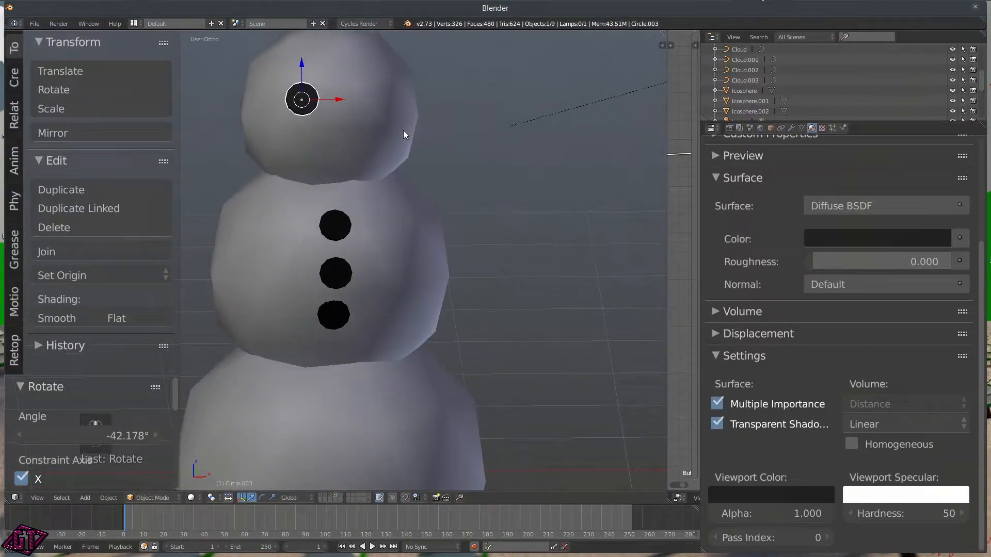
{"action": "key", "text": "r"}
{"action": "key", "text": "z"}
{"action": "left_click", "coordinate": [388, 136]}
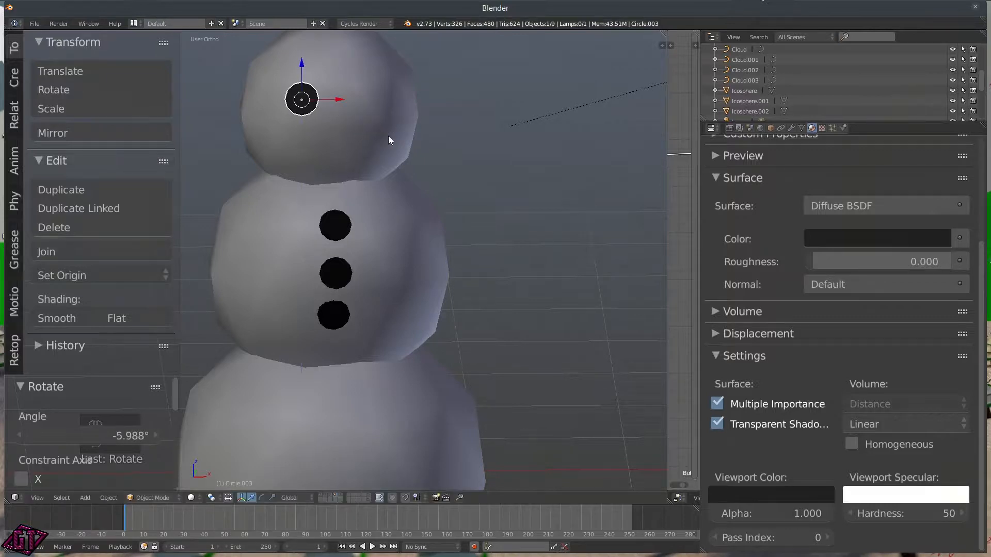
Step: Seat the eye against the head surface, nudge it along X, and rotate it about -15°
{"action": "middle_click_drag", "start_coordinate": [388, 135], "coordinate": [299, 140]}
{"action": "key", "text": "g"}
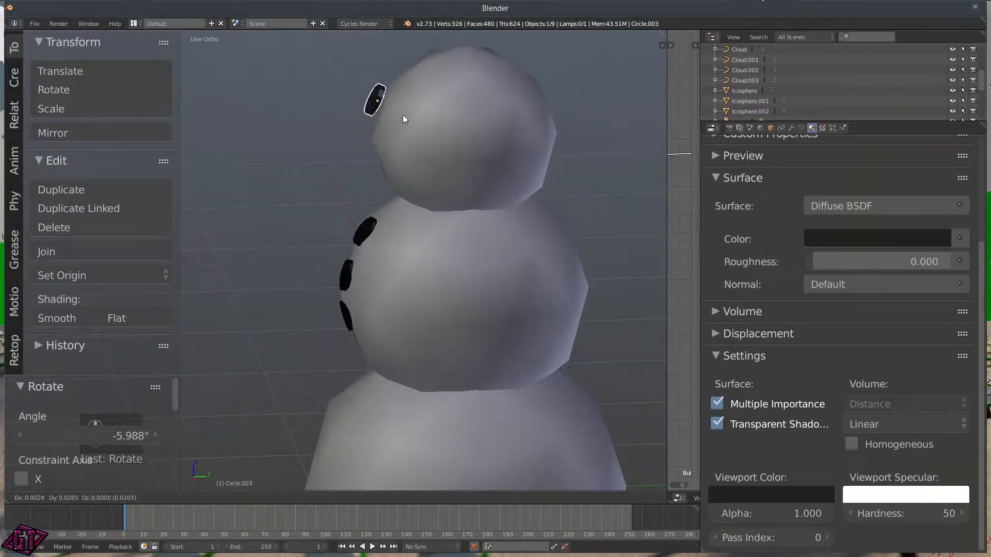
{"action": "left_click", "coordinate": [408, 116]}
{"action": "middle_click_drag", "start_coordinate": [367, 137], "coordinate": [351, 116]}
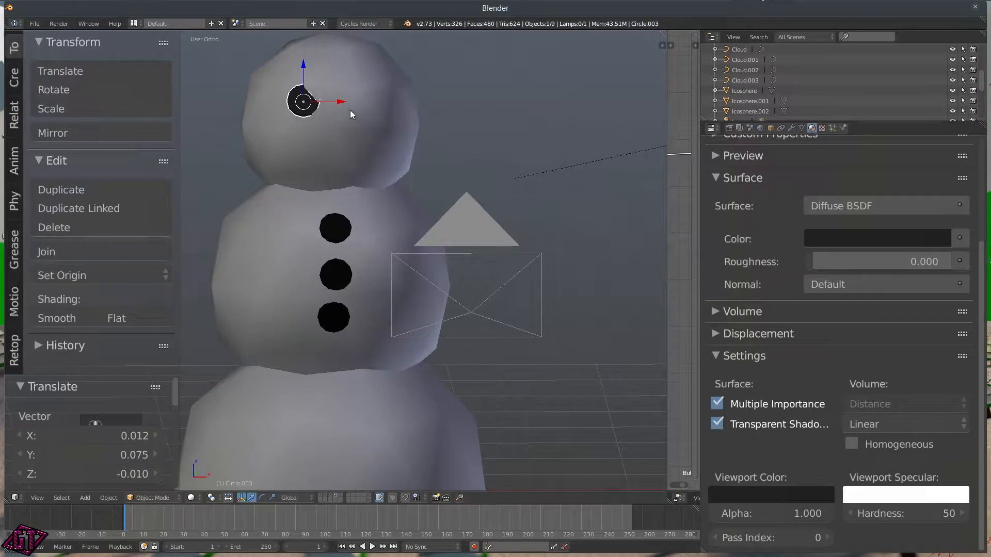
{"action": "left_click_drag", "start_coordinate": [333, 100], "coordinate": [333, 101]}
{"action": "middle_click_drag", "start_coordinate": [332, 101], "coordinate": [362, 122]}
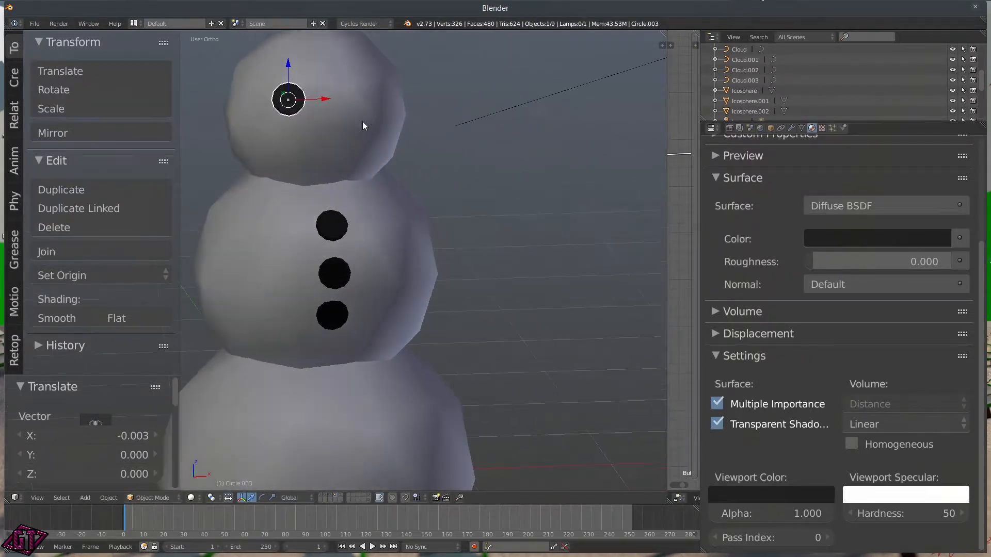
{"action": "key", "text": "r"}
{"action": "left_click", "coordinate": [338, 130]}
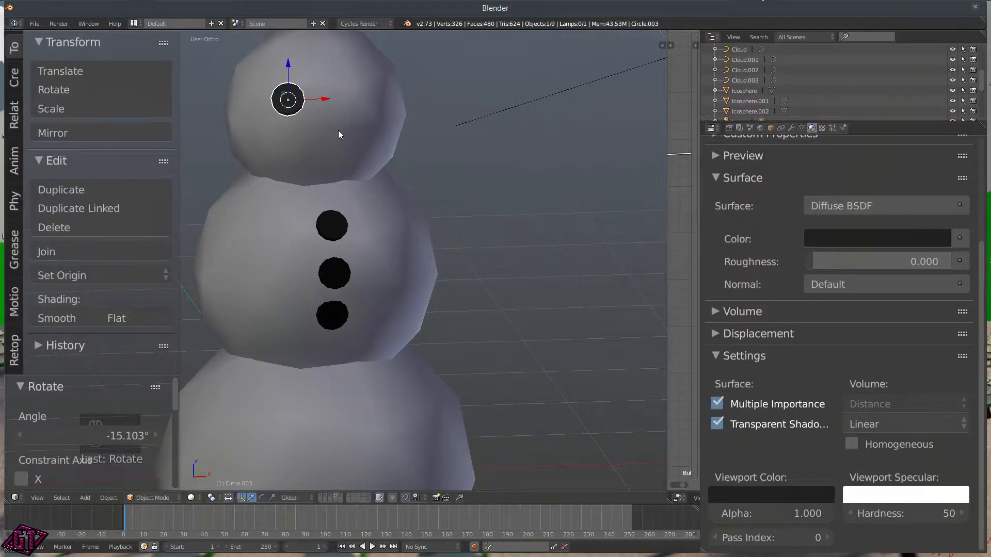
{"action": "scroll", "coordinate": [417, 111], "scroll_direction": "down", "scroll_amount": 3}
{"action": "middle_click_drag", "start_coordinate": [418, 116], "coordinate": [388, 140]}
Step: Duplicate the eye onto the other side of the head and turn it
{"action": "key", "text": "shift+d"}
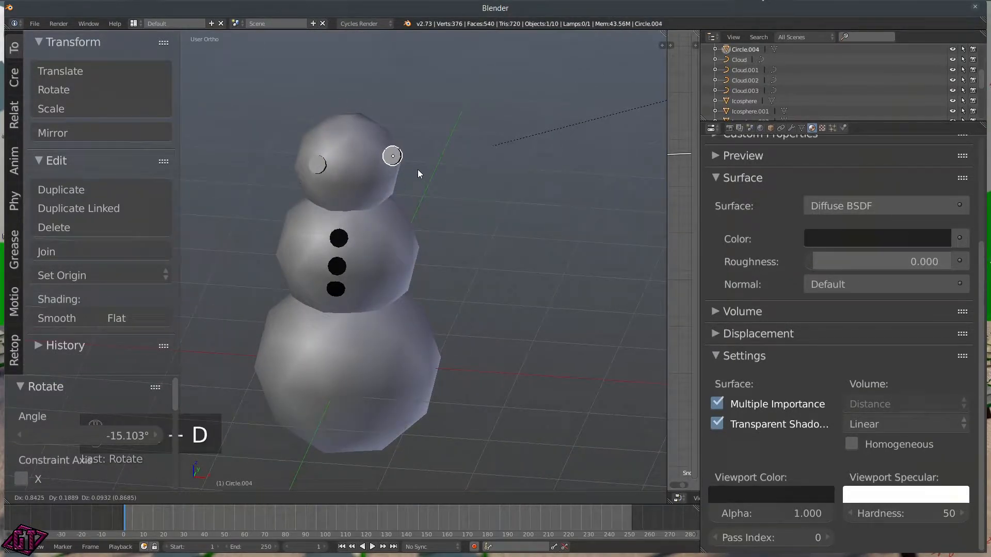
{"action": "left_click", "coordinate": [394, 178]}
{"action": "key", "text": "r"}
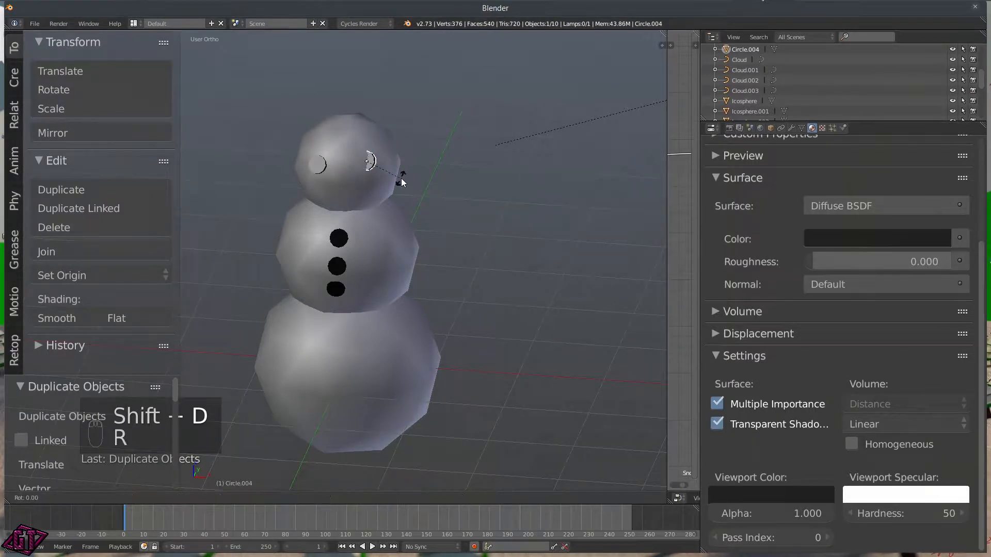
{"action": "left_click", "coordinate": [484, 141]}
Step: Tilt the second eye on X and shift it -0.062 along Y against the head
{"action": "middle_click_drag", "start_coordinate": [426, 190], "coordinate": [394, 226]}
{"action": "key", "text": "r"}
{"action": "key", "text": "x"}
{"action": "left_click", "coordinate": [426, 228]}
{"action": "key", "text": "g"}
{"action": "key", "text": "y"}
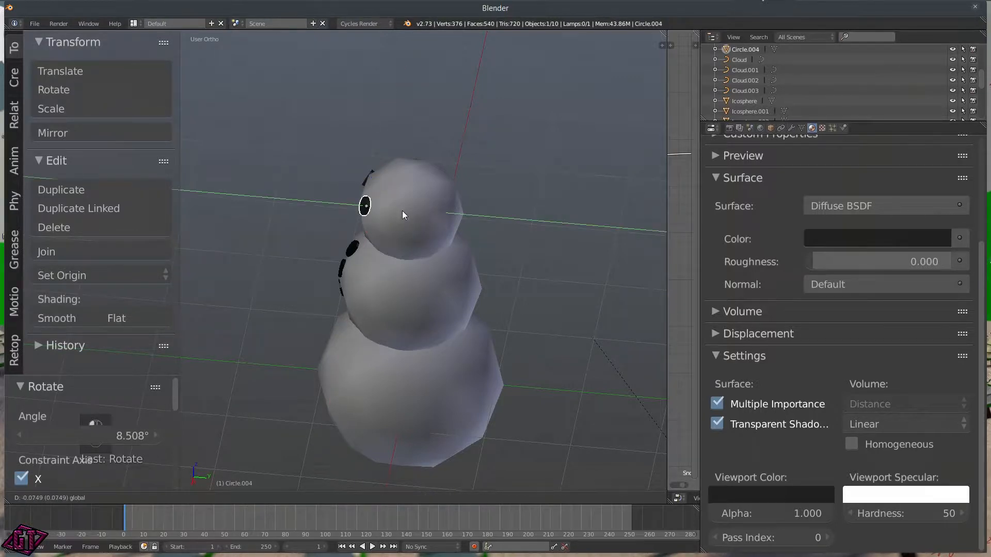
{"action": "left_click", "coordinate": [403, 212]}
{"action": "middle_click_drag", "start_coordinate": [302, 231], "coordinate": [382, 209]}
{"action": "scroll", "coordinate": [382, 208], "scroll_direction": "down", "scroll_amount": 5}
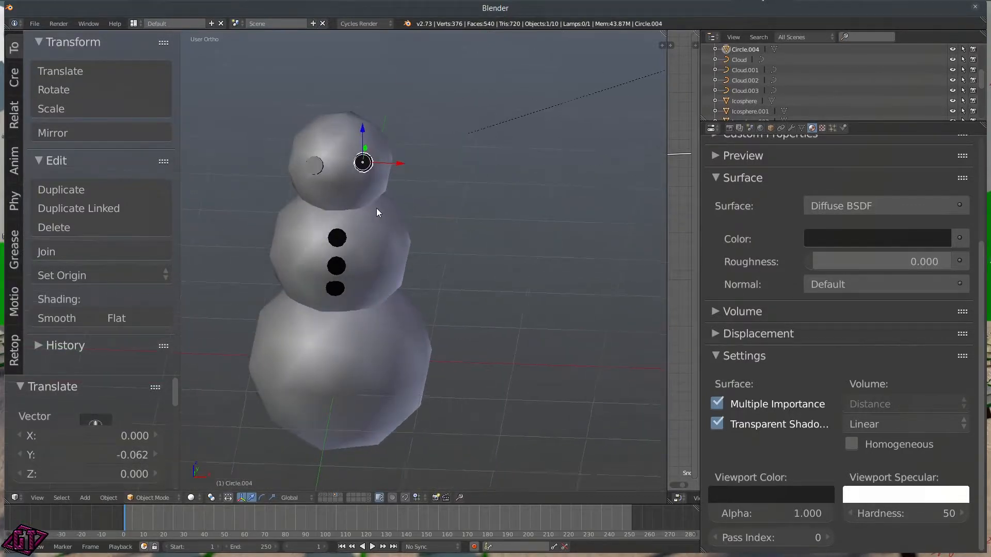
{"action": "mouse_move", "coordinate": [398, 277]}
{"action": "middle_mouse_down"}
{"action": "mouse_move", "coordinate": [386, 250]}
{"action": "mouse_move", "coordinate": [392, 277]}
{"action": "mouse_move", "coordinate": [406, 274]}
{"action": "middle_mouse_up"}
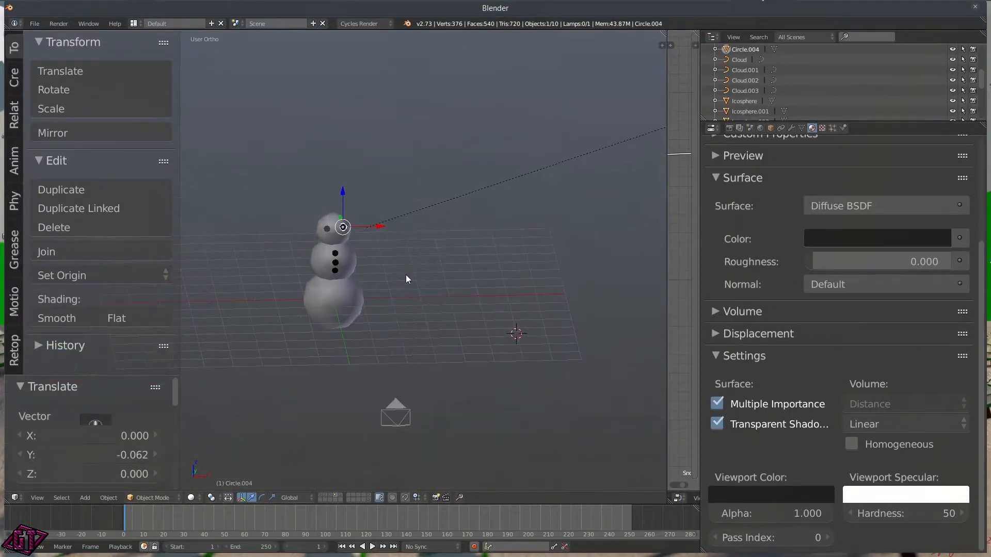
Step: Add a 4-vertex cone and scale it in width and depth only
{"action": "key", "text": "shift+a"}
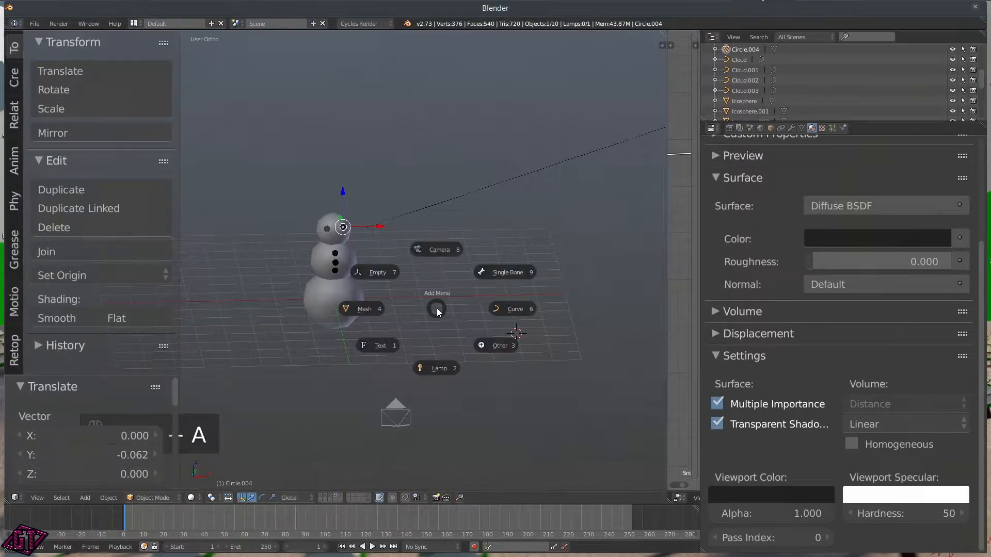
{"action": "left_click", "coordinate": [376, 309]}
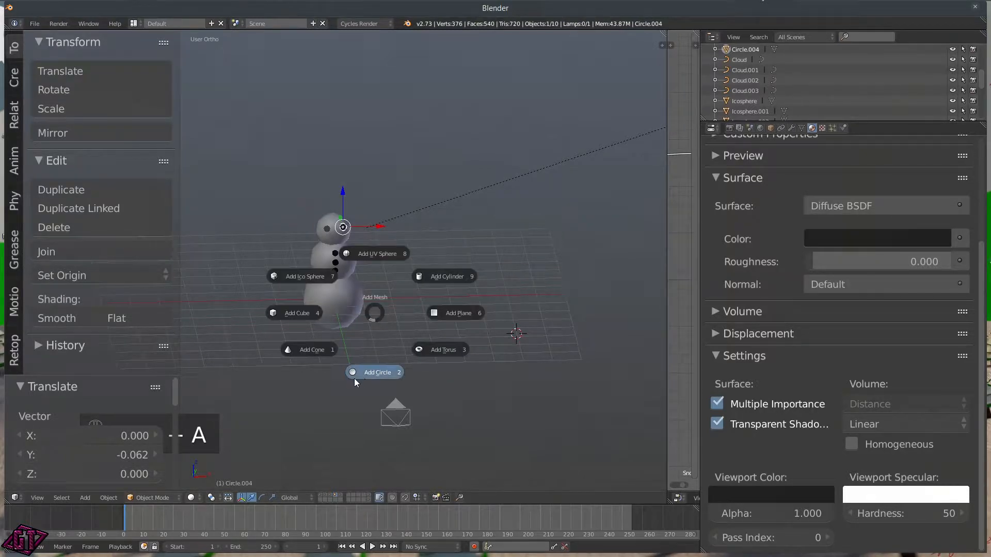
{"action": "left_click", "coordinate": [320, 355]}
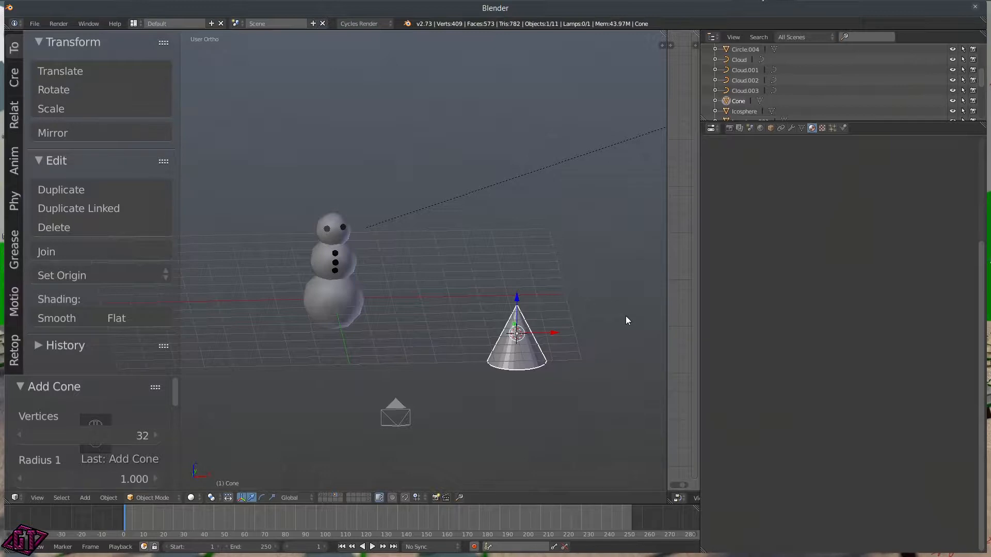
{"action": "left_click", "coordinate": [118, 428]}
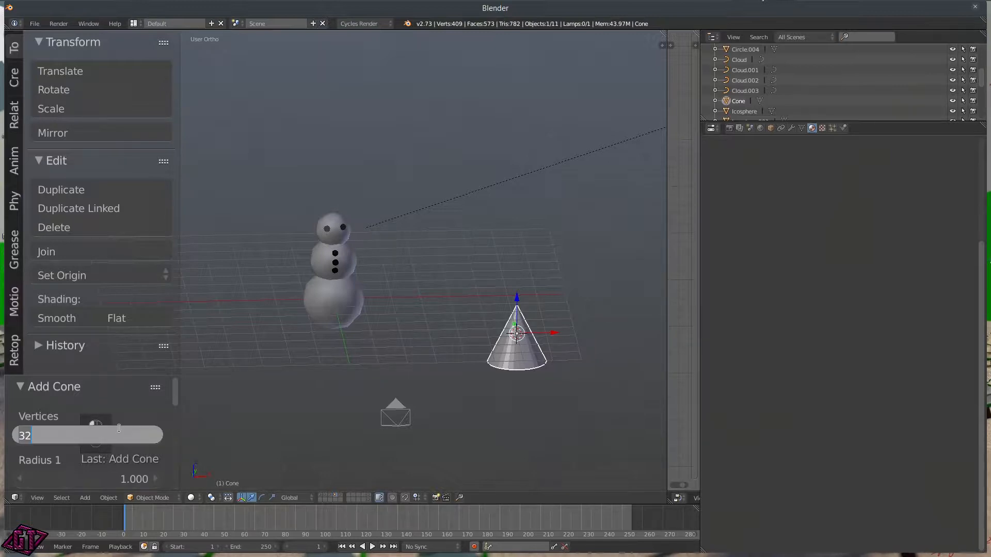
{"action": "type", "text": "4"}
{"action": "key", "text": "Return"}
{"action": "scroll", "coordinate": [494, 303], "scroll_direction": "down", "scroll_amount": 3}
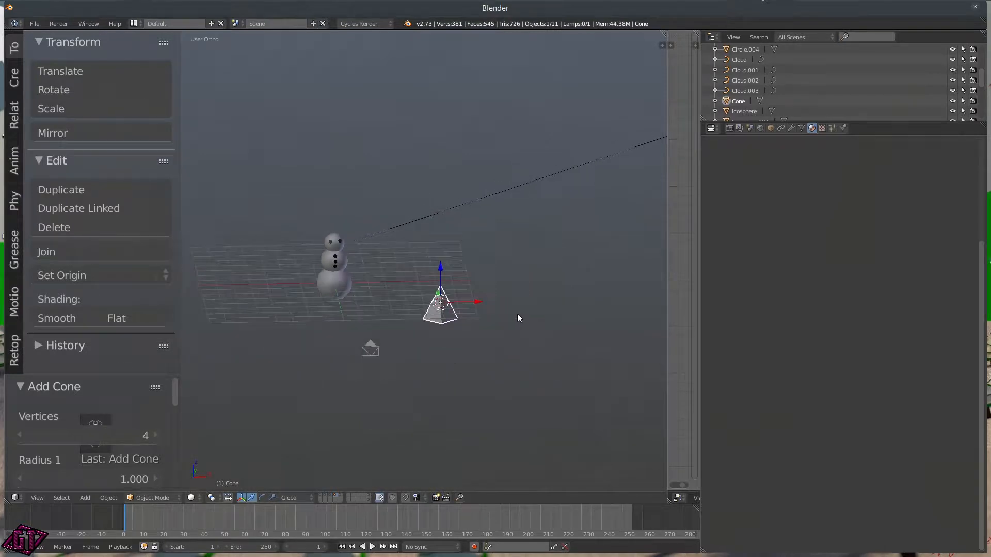
{"action": "key", "text": "s"}
{"action": "key", "text": "shift+z"}
{"action": "left_click", "coordinate": [460, 305]}
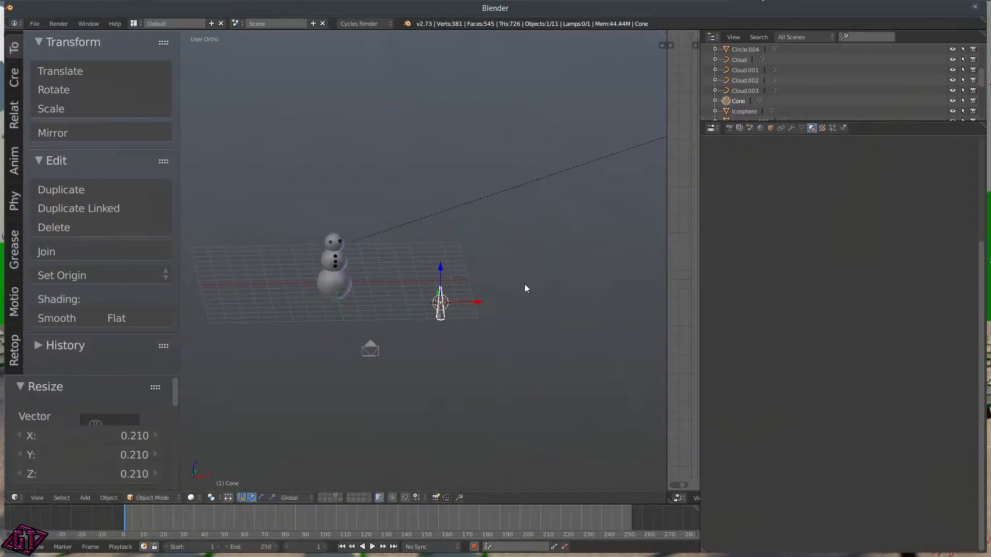
Step: Rotate the cone 90° on X and move it onto the snowman's head in Front view
{"action": "type", "text": "rx90"}
{"action": "key", "text": "Return"}
{"action": "middle_click_drag", "start_coordinate": [522, 289], "coordinate": [474, 314]}
{"action": "key", "text": "q"}
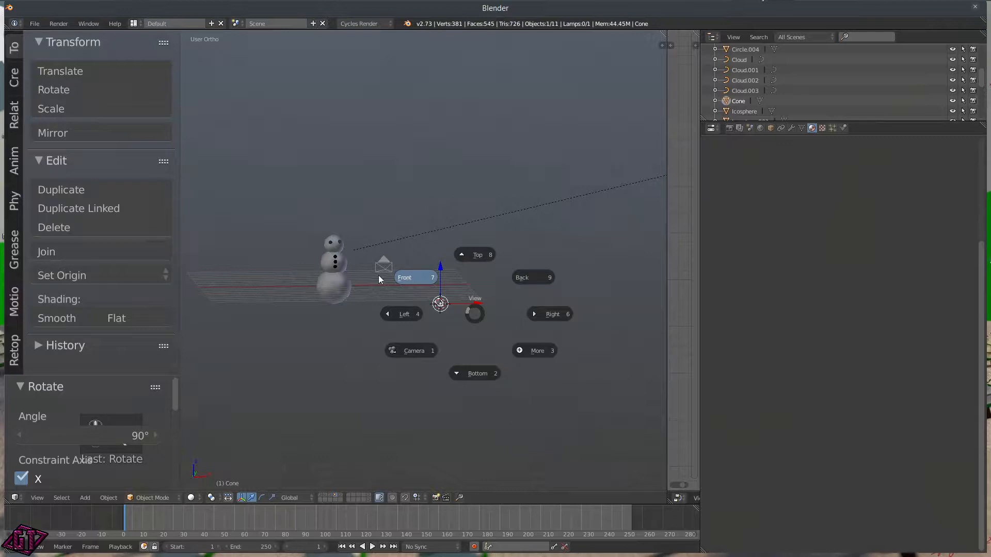
{"action": "left_click", "coordinate": [410, 278]}
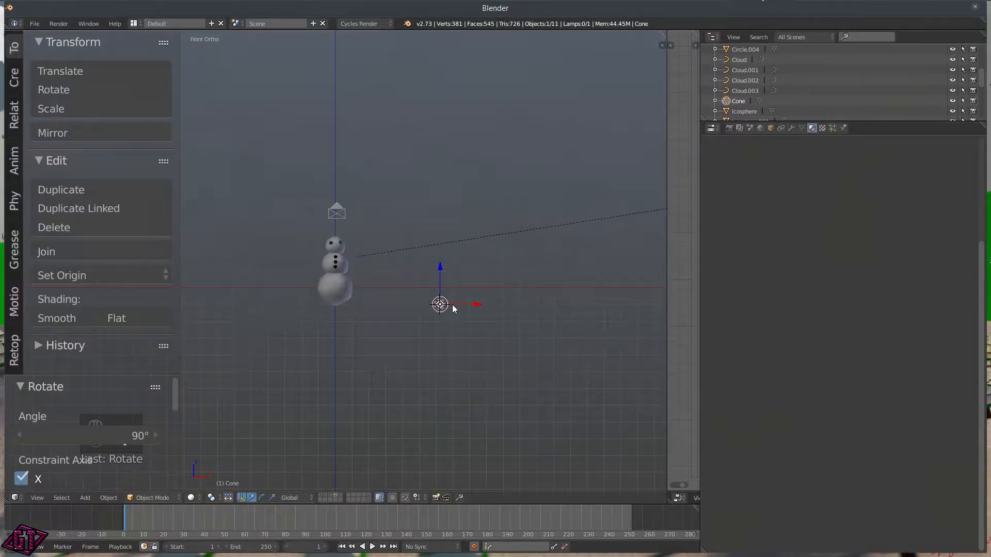
{"action": "key", "text": "g"}
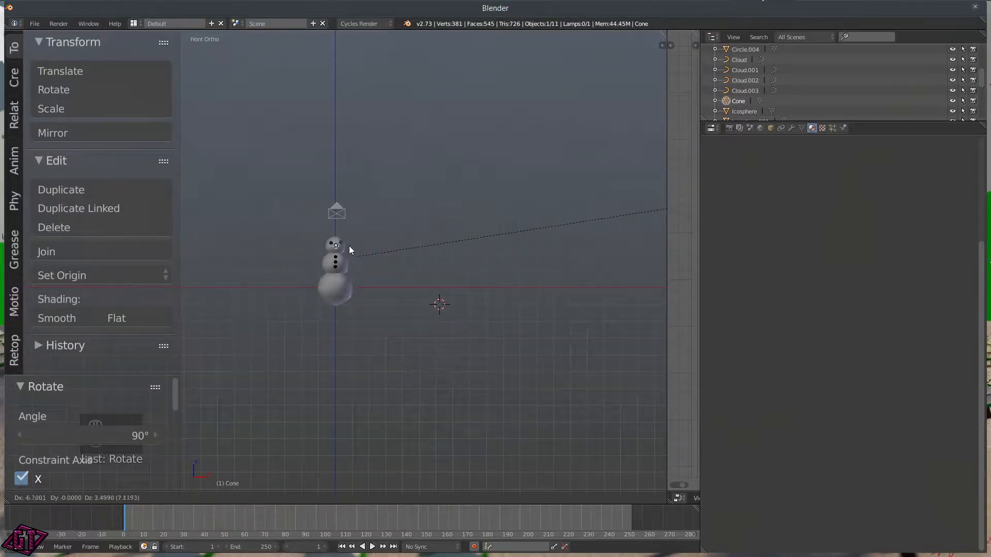
{"action": "left_click", "coordinate": [348, 247]}
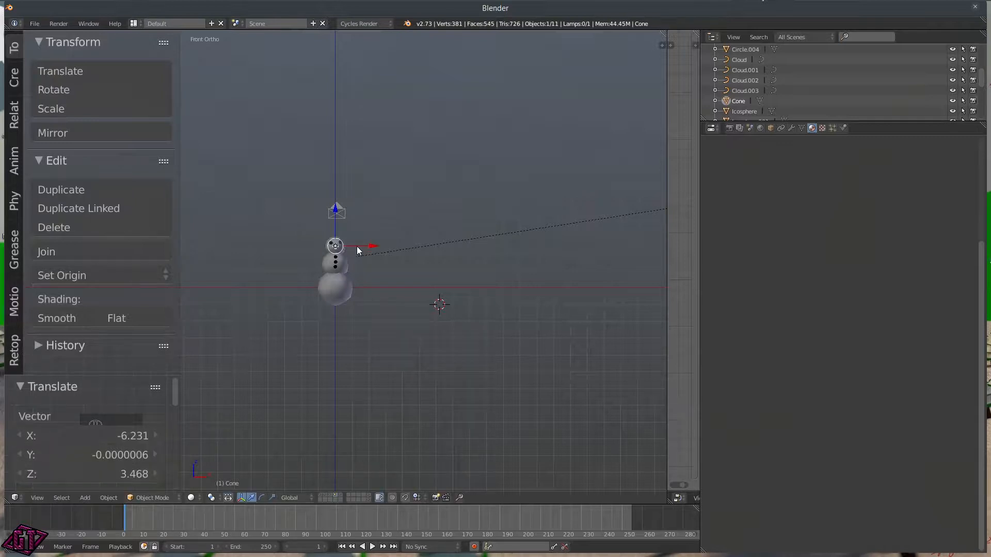
Step: Shrink the cone to 0.453 and push it forward out of the face in Right view
{"action": "scroll", "coordinate": [355, 249], "scroll_direction": "up", "scroll_amount": 8}
{"action": "scroll", "coordinate": [364, 255], "scroll_direction": "up", "scroll_amount": 4}
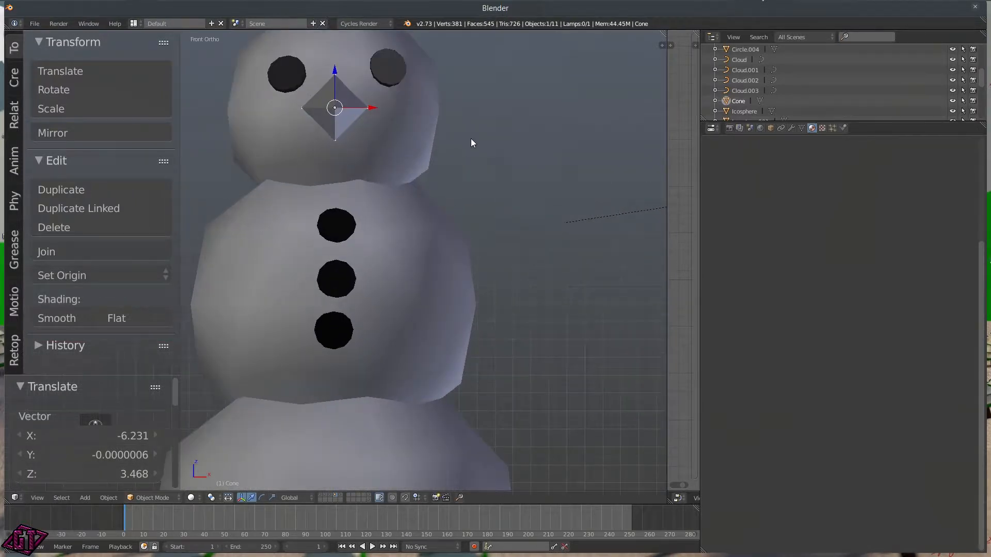
{"action": "key", "text": "s"}
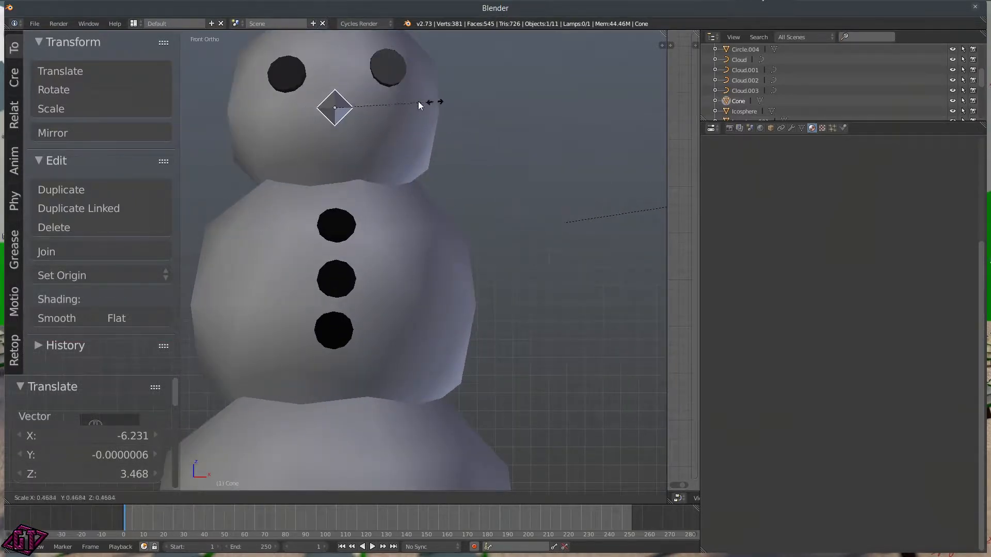
{"action": "left_click", "coordinate": [432, 103]}
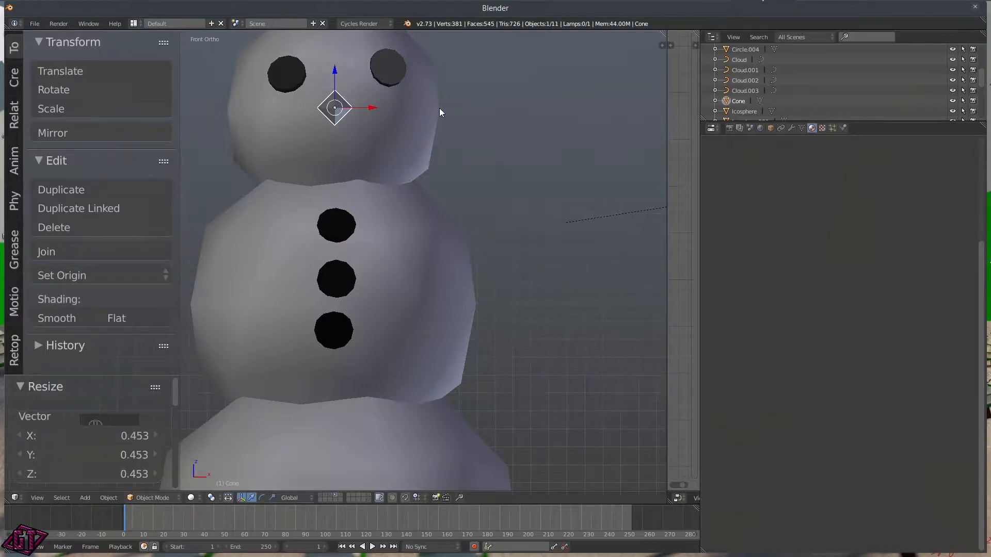
{"action": "key", "text": "q"}
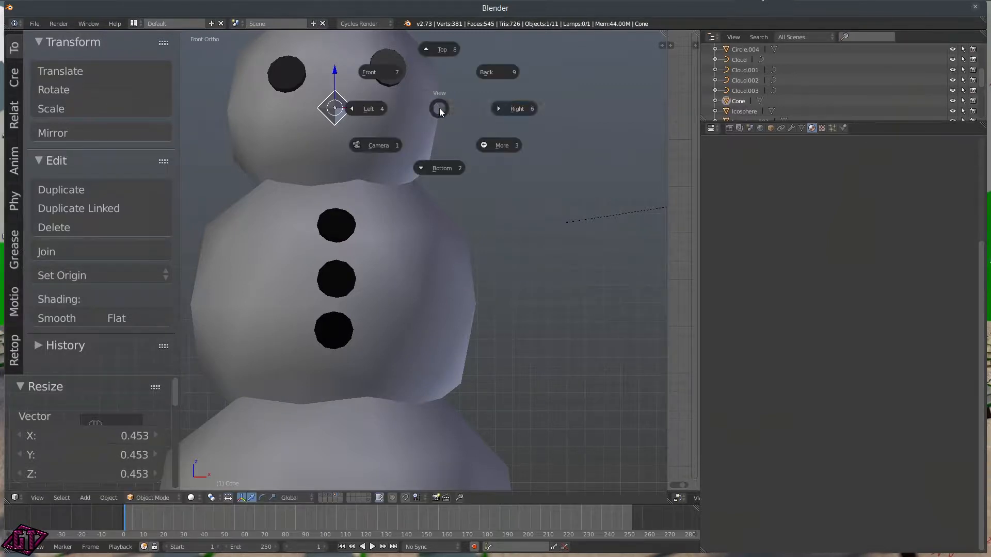
{"action": "left_click", "coordinate": [497, 105]}
{"action": "left_click_drag", "start_coordinate": [291, 114], "coordinate": [380, 113]}
Step: Add a new material to the cone nose and name it Snowman.Nose
{"action": "middle_click_drag", "start_coordinate": [318, 166], "coordinate": [464, 172]}
{"action": "left_click", "coordinate": [812, 128]}
{"action": "left_click", "coordinate": [792, 246]}
{"action": "left_click", "coordinate": [792, 249]}
{"action": "type", "text": "S"}
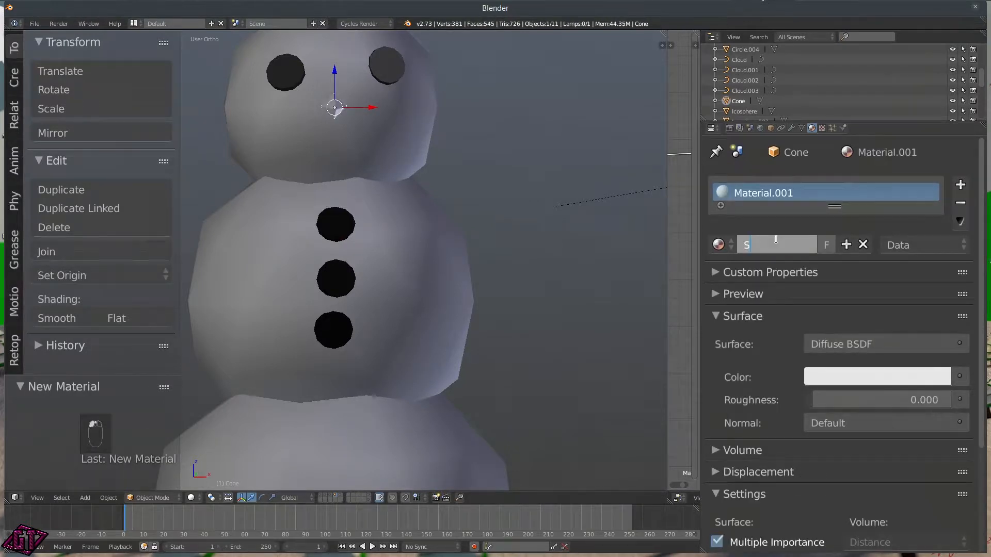
{"action": "type", "text": "nowman"}
{"action": "type", "text": ".Nose"}
{"action": "key", "text": "Return"}
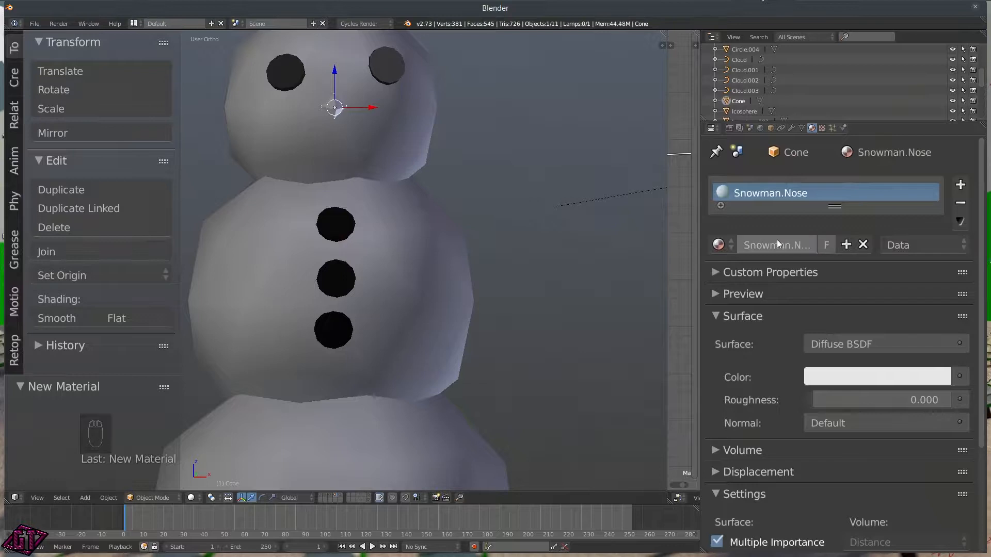
Step: Make the nose material orange and paste the same orange into its Viewport Color
{"action": "left_click", "coordinate": [859, 377]}
{"action": "mouse_move", "coordinate": [849, 241]}
{"action": "left_mouse_down"}
{"action": "mouse_move", "coordinate": [846, 223]}
{"action": "mouse_move", "coordinate": [829, 224]}
{"action": "left_mouse_up"}
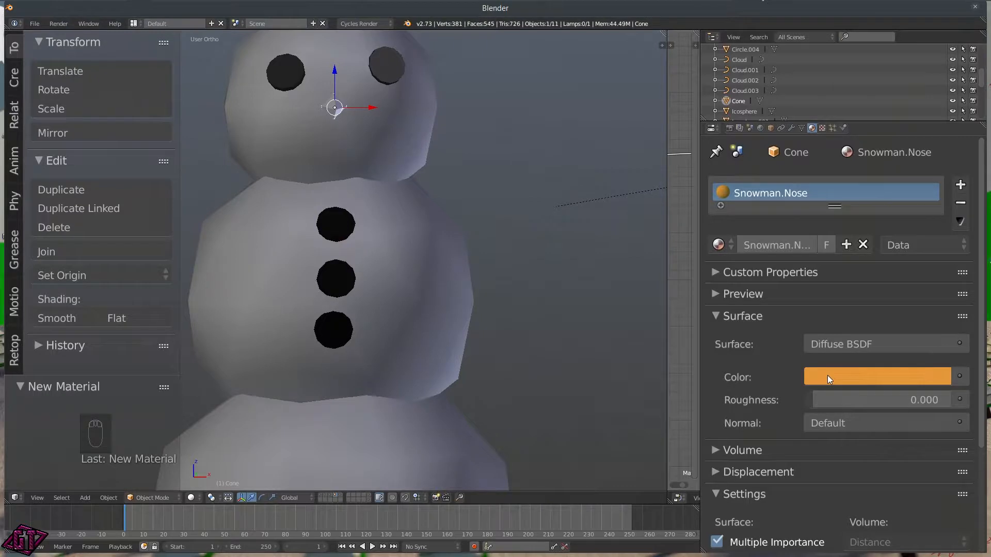
{"action": "scroll", "coordinate": [774, 372], "scroll_direction": "down", "scroll_amount": 5}
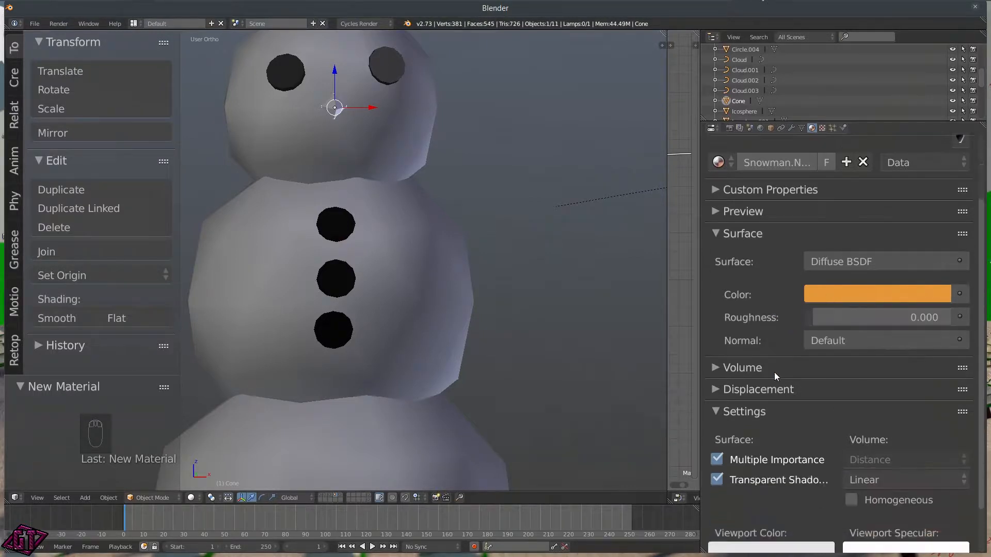
{"action": "key", "text": "ctrl+v"}
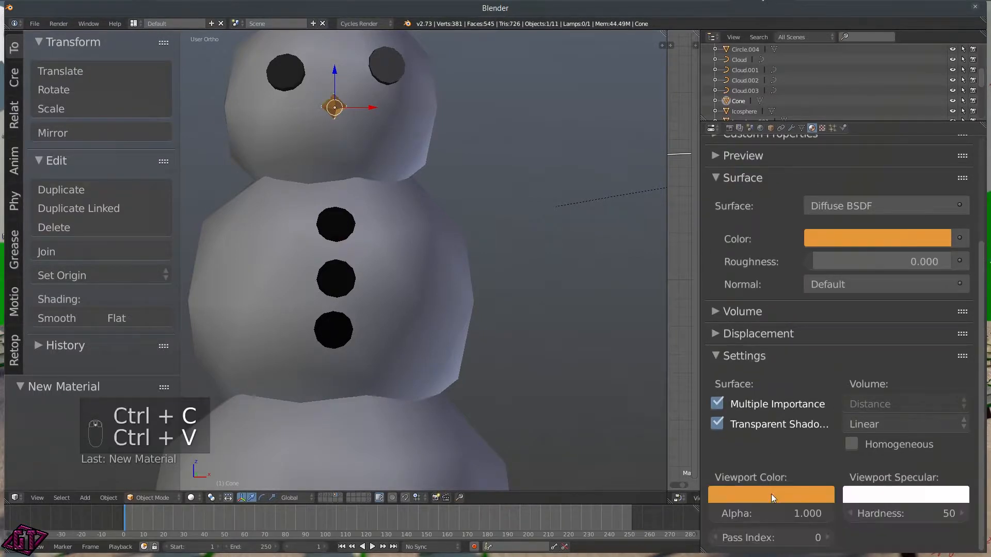
{"action": "scroll", "coordinate": [449, 191], "scroll_direction": "down", "scroll_amount": 5}
{"action": "middle_click_drag", "start_coordinate": [413, 231], "coordinate": [376, 230]}
{"action": "scroll", "coordinate": [375, 227], "scroll_direction": "up", "scroll_amount": 6}
{"action": "scroll", "coordinate": [349, 164], "scroll_direction": "down", "scroll_amount": 5}
{"action": "middle_click_drag", "start_coordinate": [351, 161], "coordinate": [292, 145]}
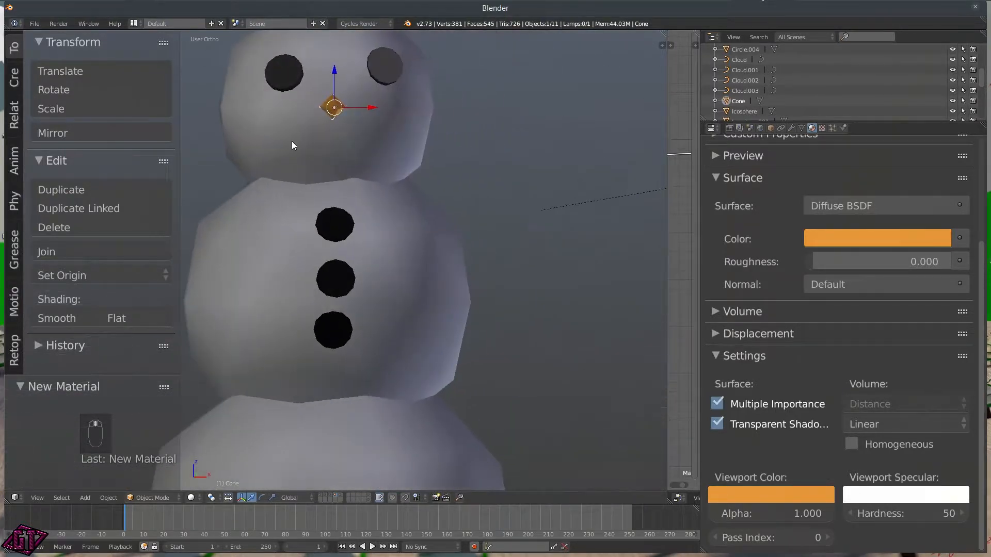
{"action": "scroll", "coordinate": [385, 181], "scroll_direction": "down", "scroll_amount": 4}
{"action": "middle_click_drag", "start_coordinate": [393, 206], "coordinate": [408, 181]}
{"action": "scroll", "coordinate": [350, 178], "scroll_direction": "up", "scroll_amount": 6}
{"action": "scroll", "coordinate": [331, 173], "scroll_direction": "down", "scroll_amount": 4}
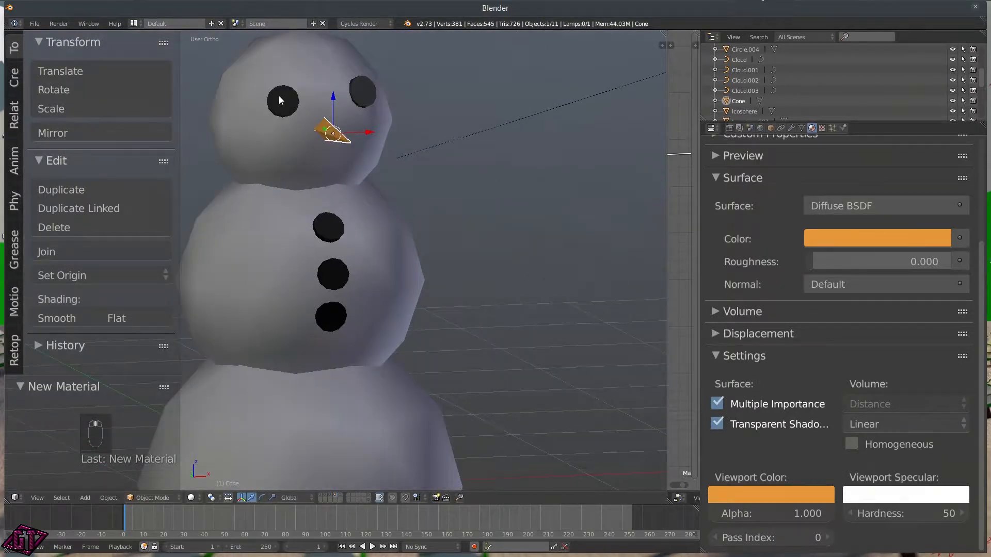
{"action": "left_click", "coordinate": [337, 231]}
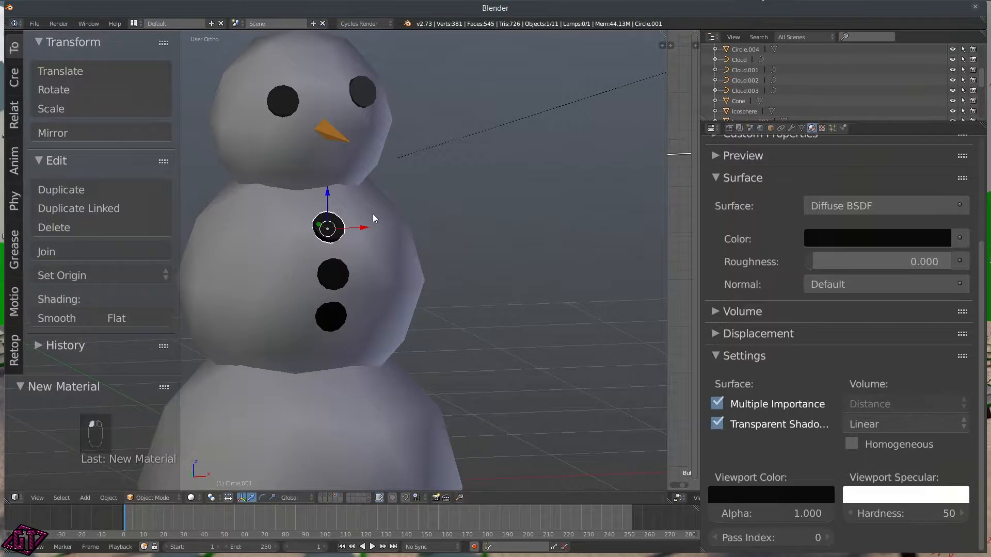
{"action": "key", "text": "shift+d"}
{"action": "left_click", "coordinate": [314, 137]}
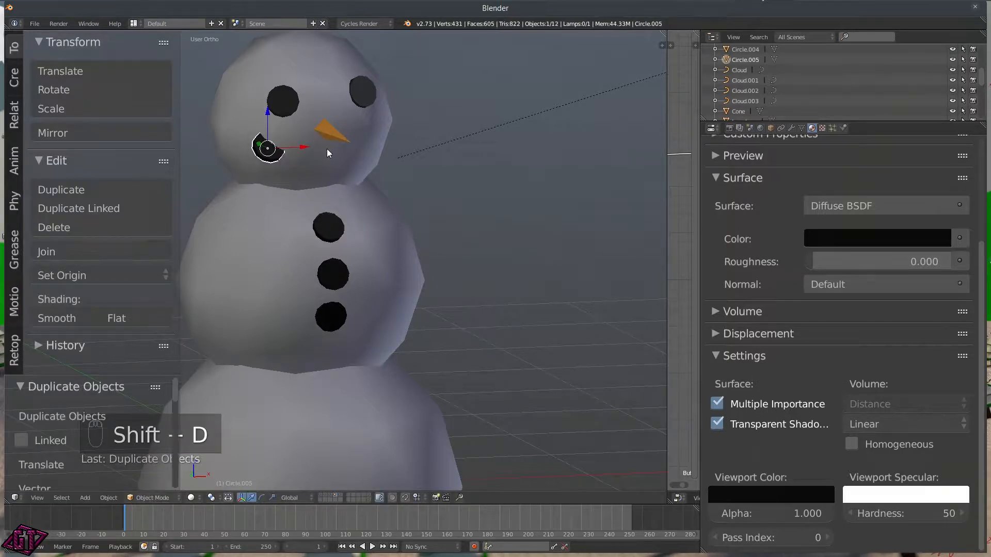
{"action": "key", "text": "s"}
{"action": "left_click", "coordinate": [337, 163]}
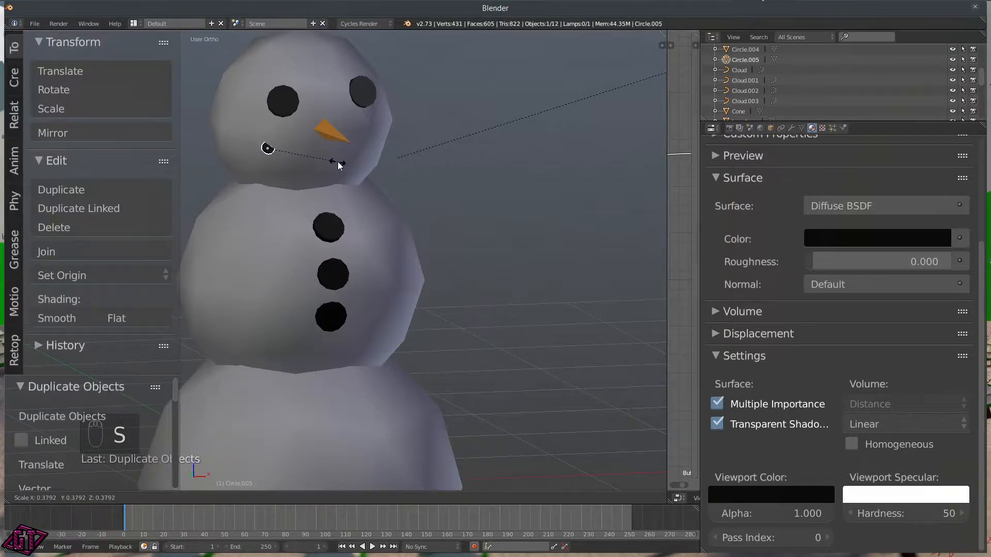
{"action": "key", "text": "shift+d"}
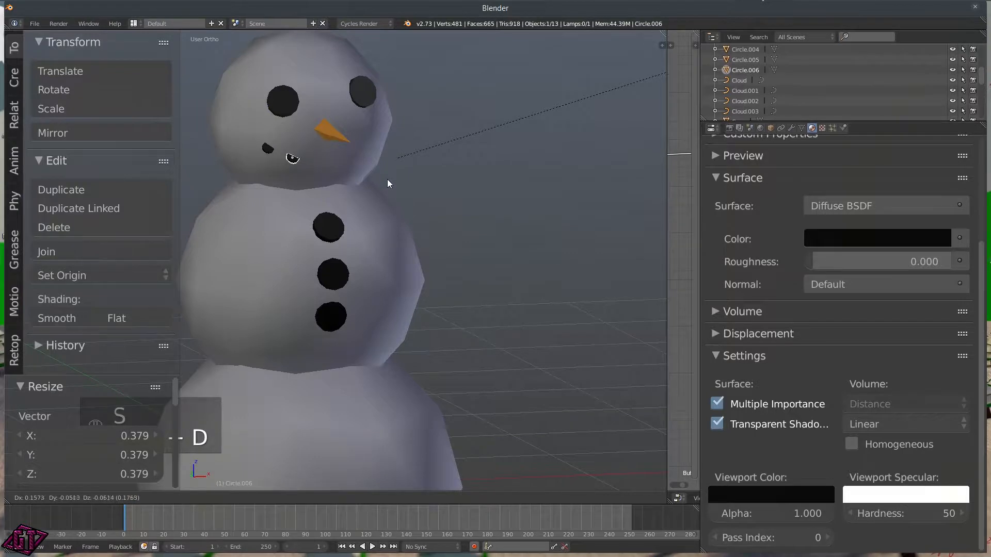
{"action": "left_click", "coordinate": [387, 181]}
{"action": "key", "text": "shift+d"}
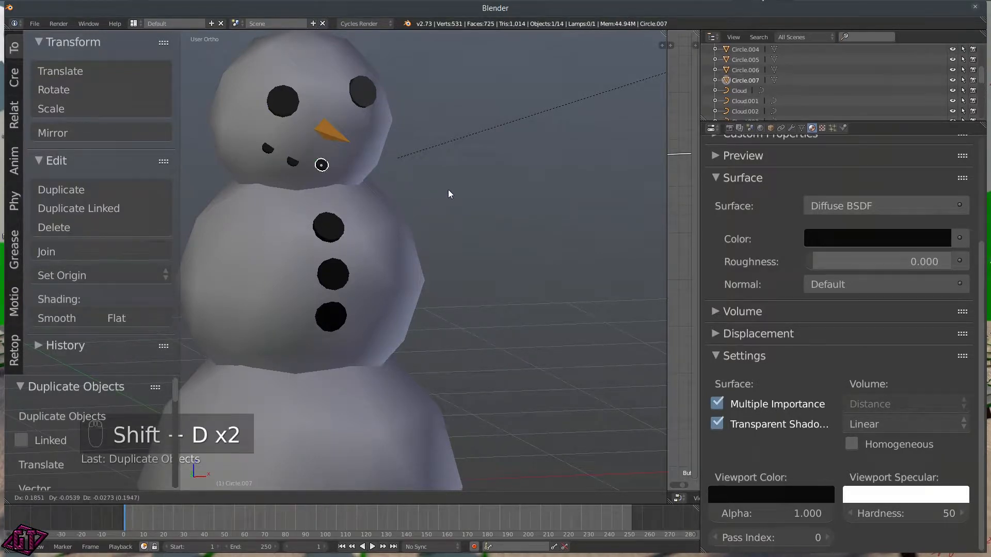
{"action": "left_click", "coordinate": [447, 194]}
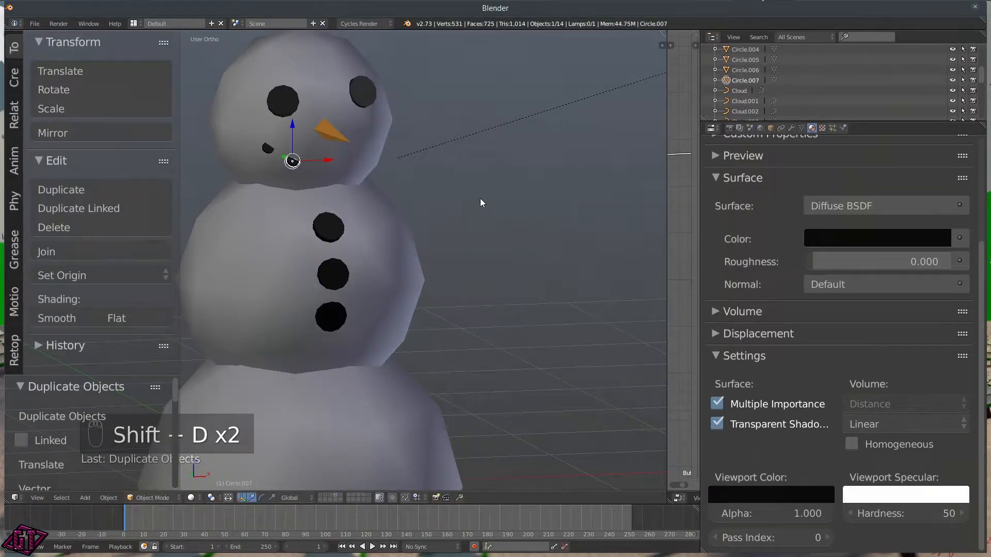
{"action": "key", "text": "ctrl+z"}
{"action": "key", "text": "ctrl+z"}
{"action": "key", "text": "ctrl+z"}
{"action": "key", "text": "ctrl+z"}
{"action": "key", "text": "ctrl+z"}
{"action": "key", "text": "ctrl+z"}
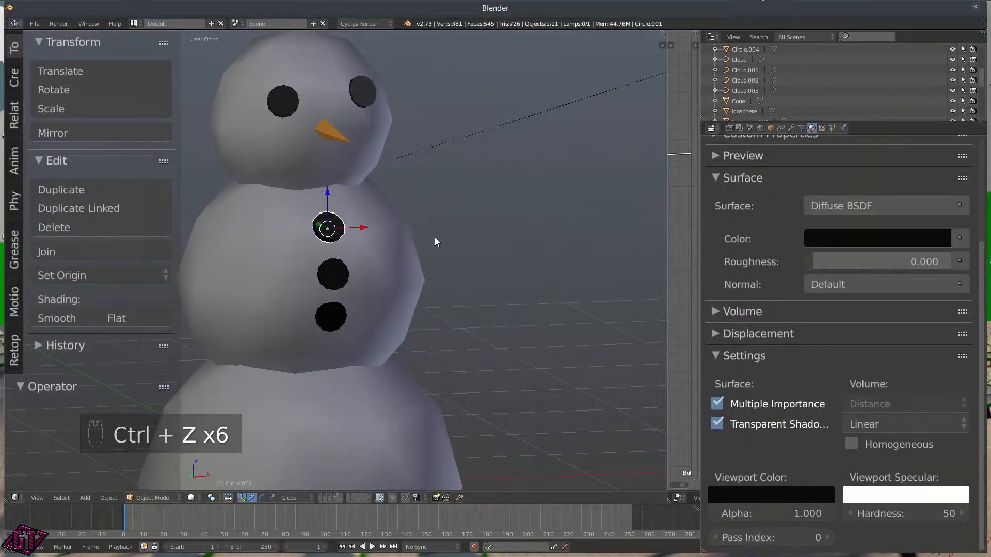
{"action": "middle_click_drag", "start_coordinate": [435, 238], "coordinate": [390, 246]}
{"action": "scroll", "coordinate": [390, 245], "scroll_direction": "down", "scroll_amount": 1}
{"action": "left_click_drag", "start_coordinate": [378, 234], "coordinate": [376, 236]}
{"action": "scroll", "coordinate": [380, 248], "scroll_direction": "down", "scroll_amount": 5}
{"action": "middle_click_drag", "start_coordinate": [388, 274], "coordinate": [427, 289]}
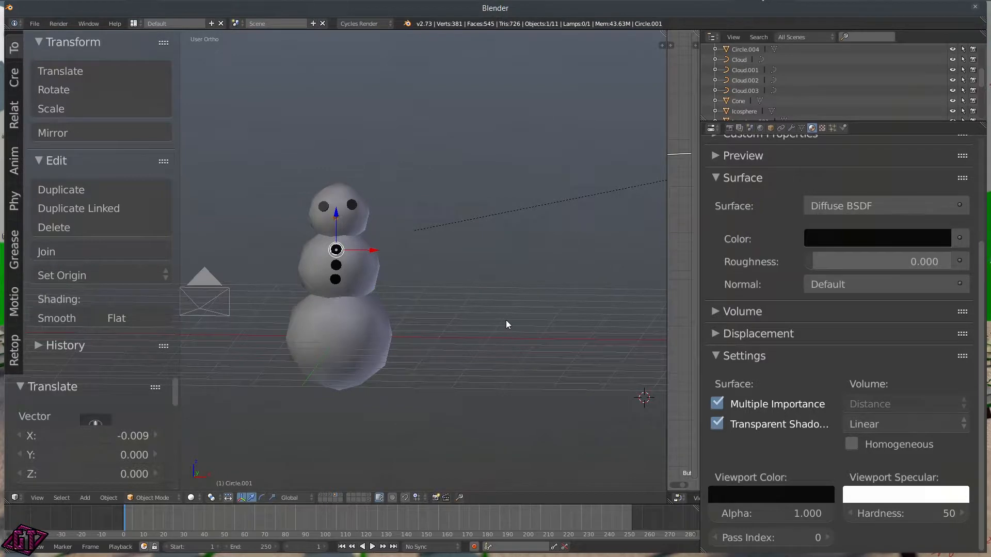
{"action": "right_click", "coordinate": [341, 196]}
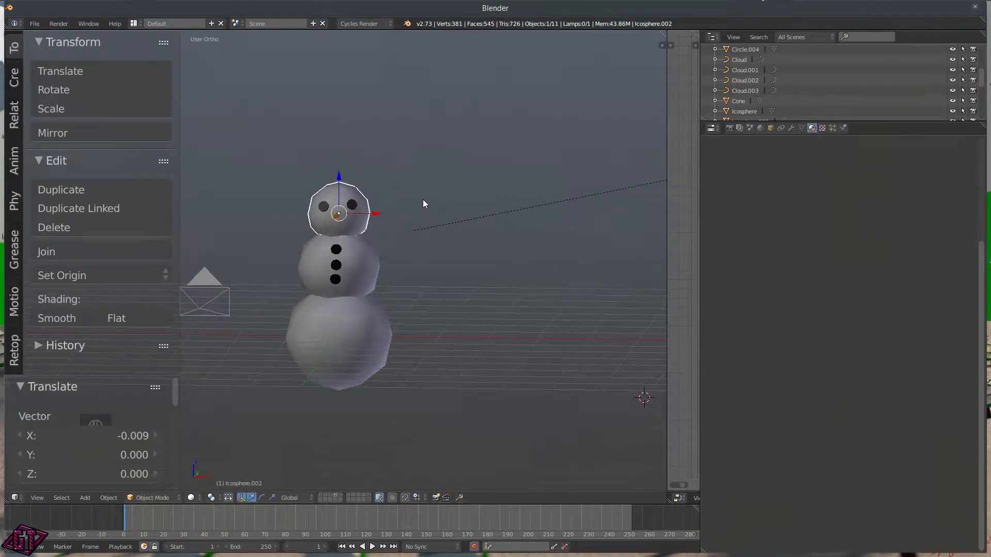
Step: Duplicate the head sphere and shrink the copy to a tiny dot
{"action": "key", "text": "shift+d"}
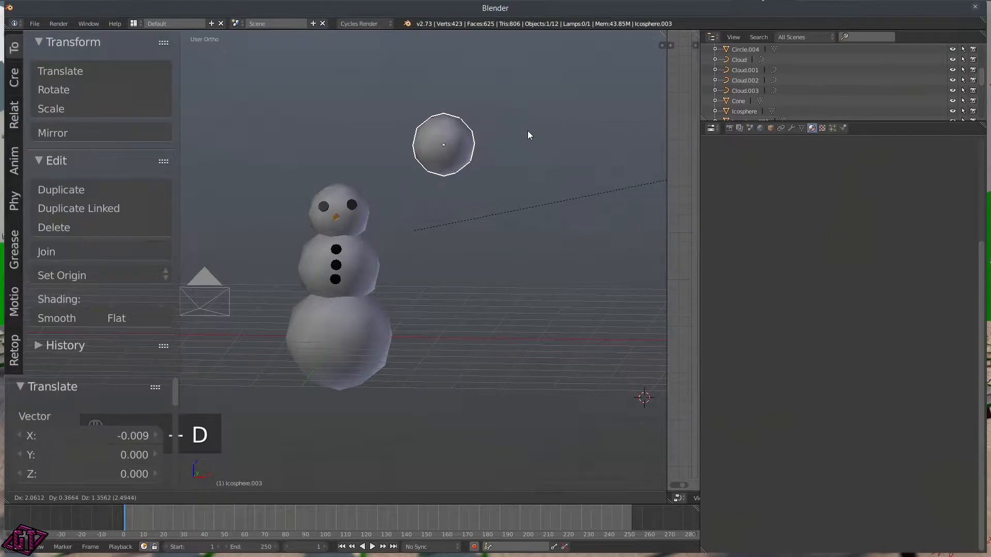
{"action": "left_click", "coordinate": [527, 126]}
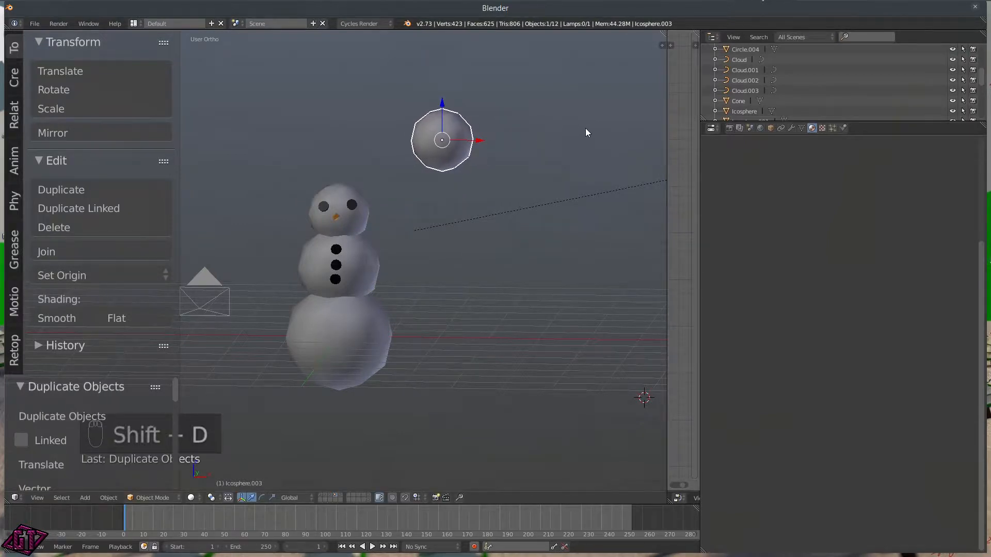
{"action": "key", "text": "s"}
{"action": "left_click", "coordinate": [455, 145]}
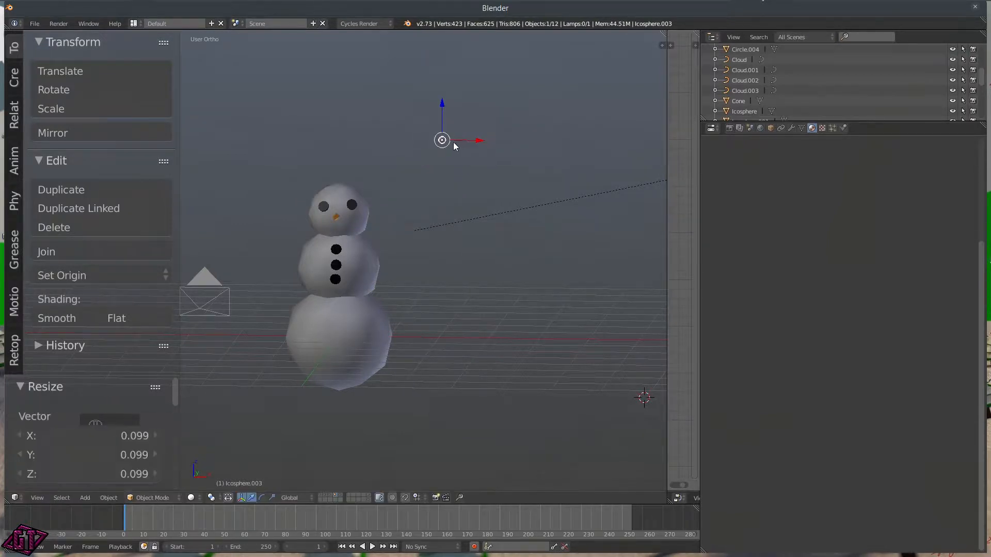
Step: In front view, place the tiny sphere below and left of the carrot nose
{"action": "key", "text": "KP_1"}
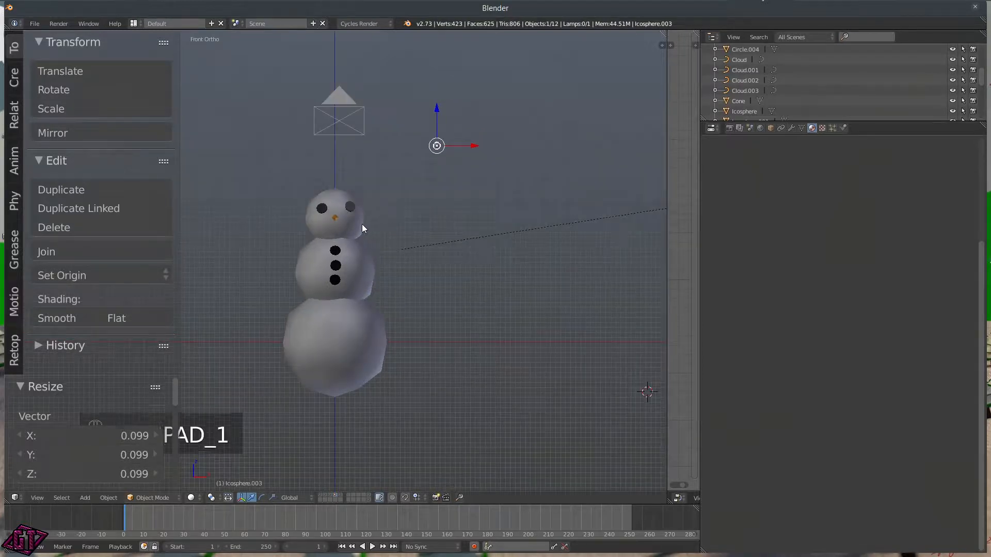
{"action": "scroll", "coordinate": [361, 222], "scroll_direction": "up", "scroll_amount": 3}
{"action": "scroll", "coordinate": [431, 172], "scroll_direction": "down", "scroll_amount": 3}
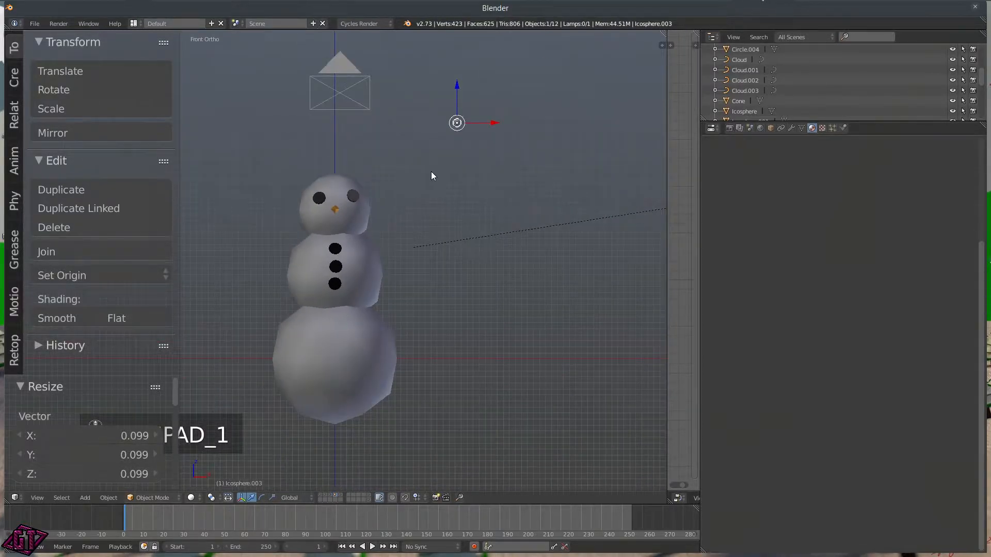
{"action": "scroll", "coordinate": [429, 172], "scroll_direction": "up", "scroll_amount": 1}
{"action": "key", "text": "g"}
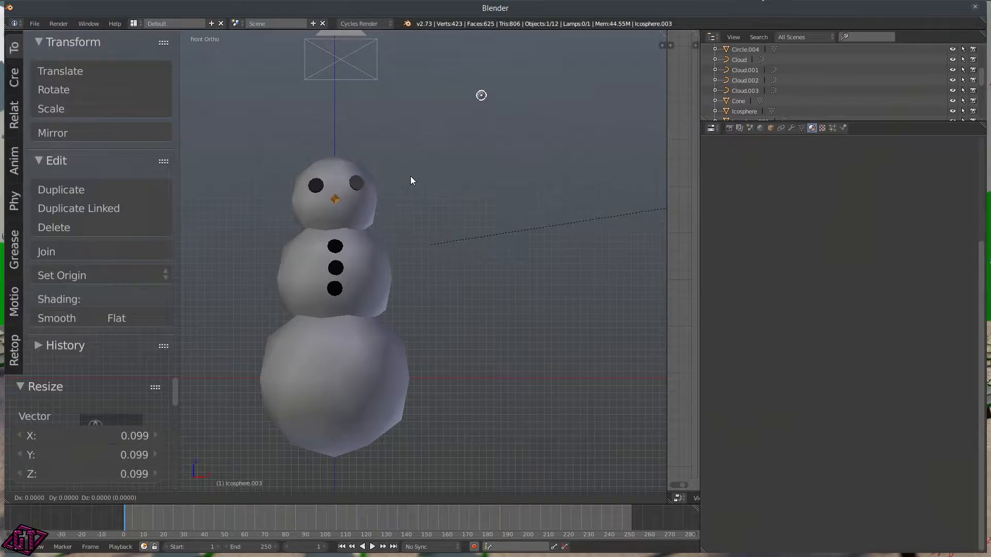
{"action": "left_click", "coordinate": [256, 296]}
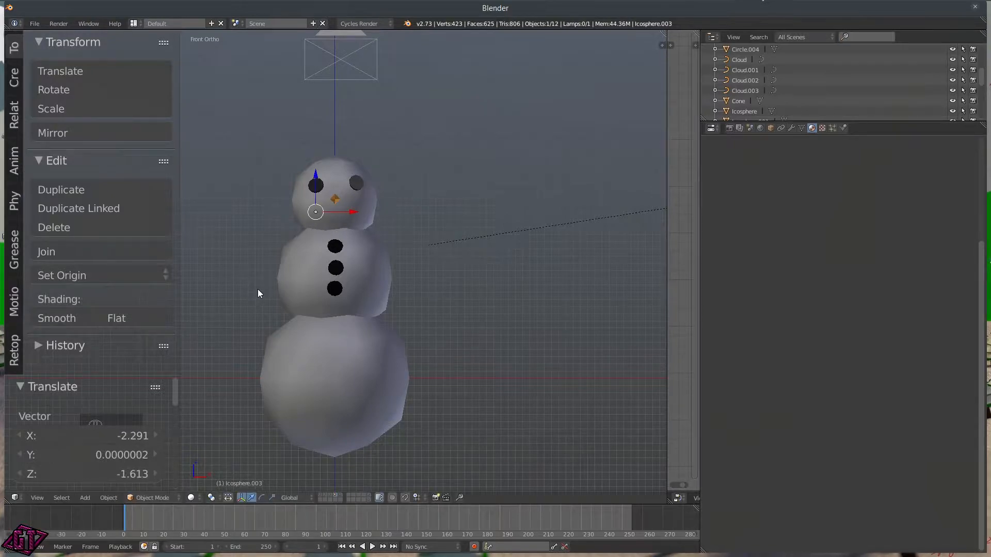
Step: In right view, slide the dot along Y until it sits flush with the face
{"action": "key", "text": "q"}
{"action": "left_click", "coordinate": [344, 288]}
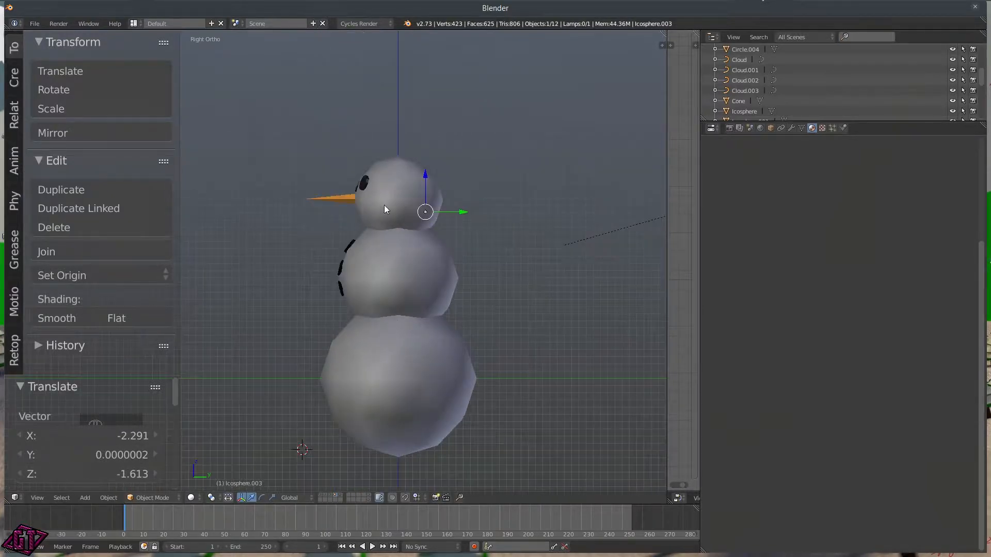
{"action": "key", "text": "g"}
{"action": "key", "text": "y"}
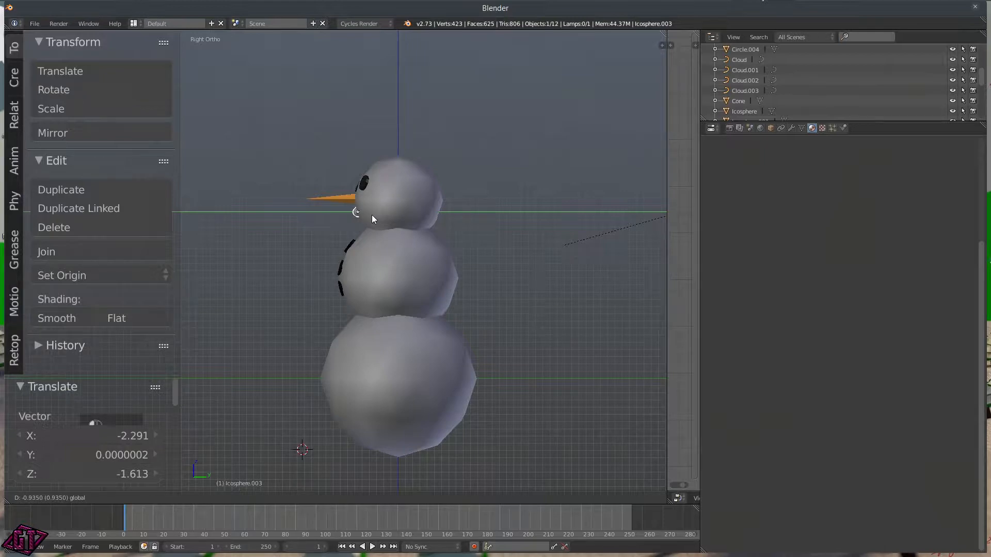
{"action": "left_click", "coordinate": [372, 219]}
{"action": "middle_click_drag", "start_coordinate": [810, 140], "coordinate": [803, 204]}
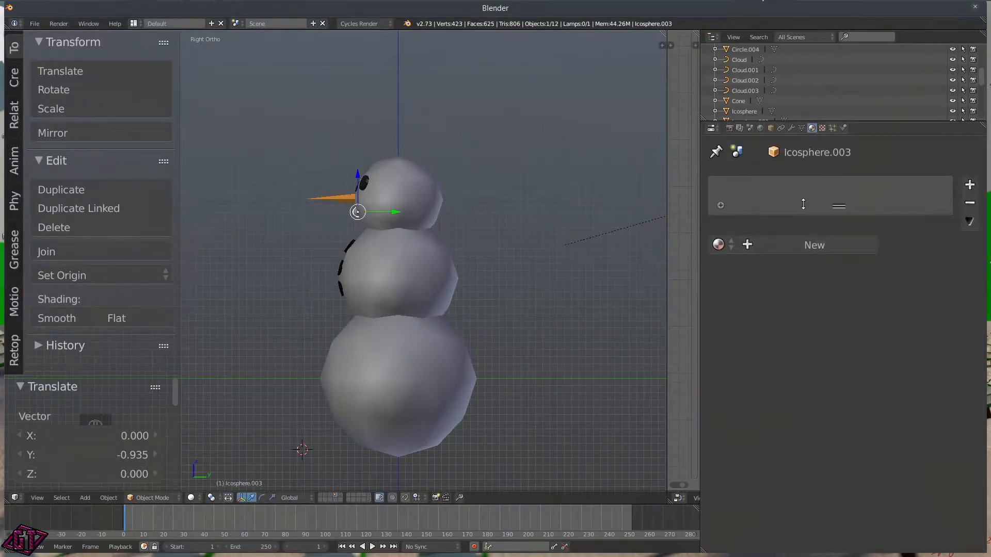
Step: Create a new material for the dot and name it Snowman.mouth
{"action": "left_click", "coordinate": [763, 246]}
{"action": "left_click", "coordinate": [755, 246]}
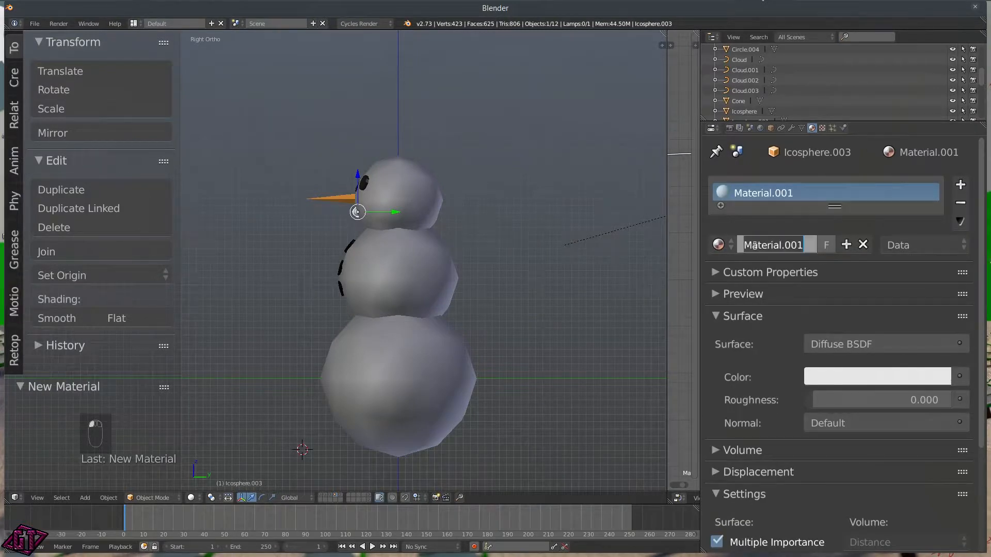
{"action": "type", "text": "Snowman.mouth\\"}
{"action": "key", "text": "Return"}
{"action": "key", "text": "BackSpace"}
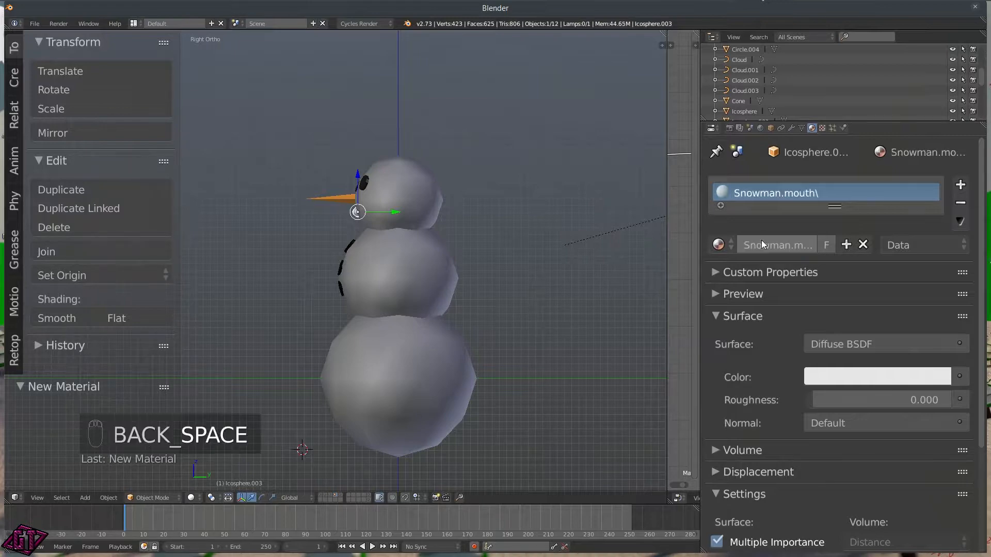
Step: Set the mouth material's surface colour and viewport colour to black
{"action": "left_click", "coordinate": [835, 379]}
{"action": "left_click_drag", "start_coordinate": [940, 224], "coordinate": [936, 248]}
{"action": "scroll", "coordinate": [845, 380], "scroll_direction": "down", "scroll_amount": 5}
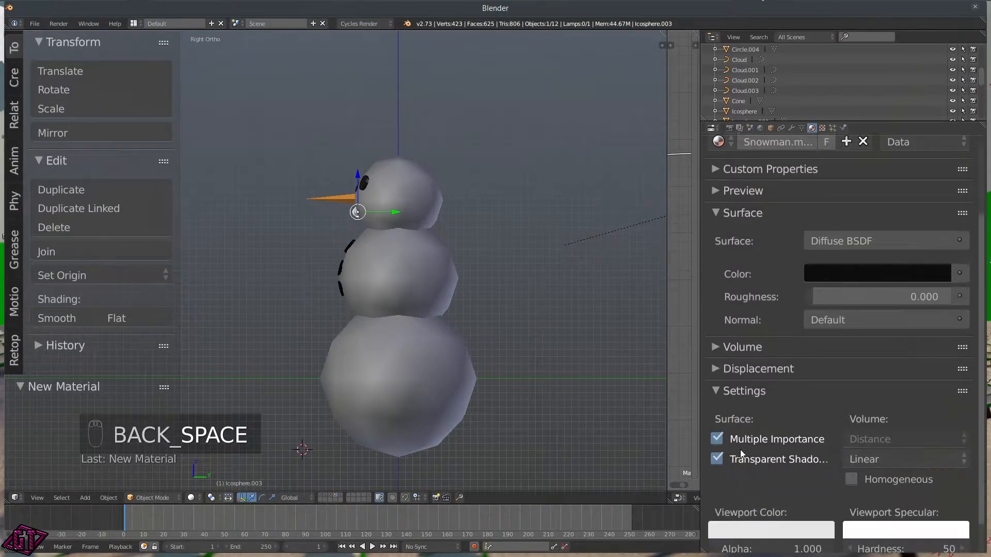
{"action": "left_click", "coordinate": [776, 527]}
{"action": "left_click_drag", "start_coordinate": [825, 405], "coordinate": [821, 417]}
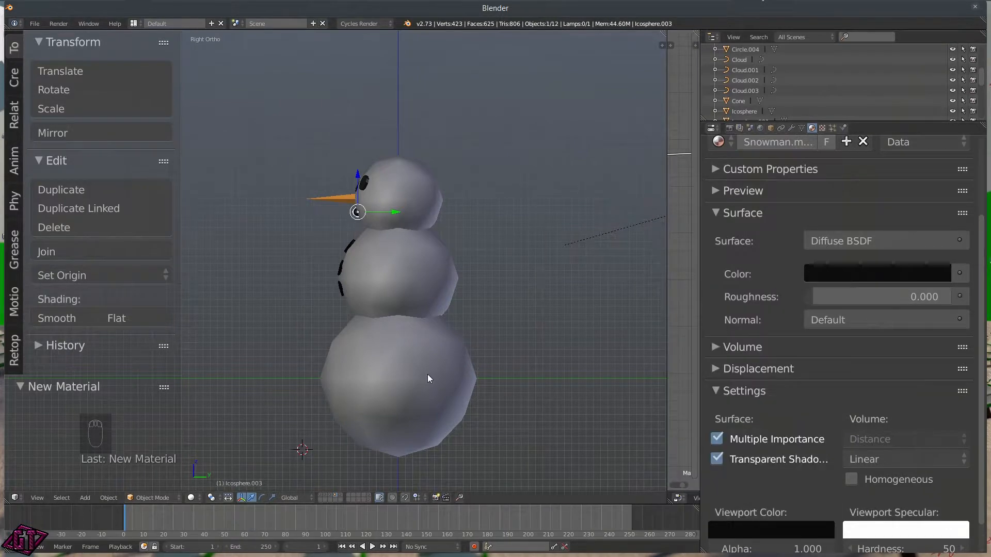
{"action": "middle_click_drag", "start_coordinate": [428, 378], "coordinate": [454, 343]}
{"action": "scroll", "coordinate": [288, 307], "scroll_direction": "up", "scroll_amount": 5}
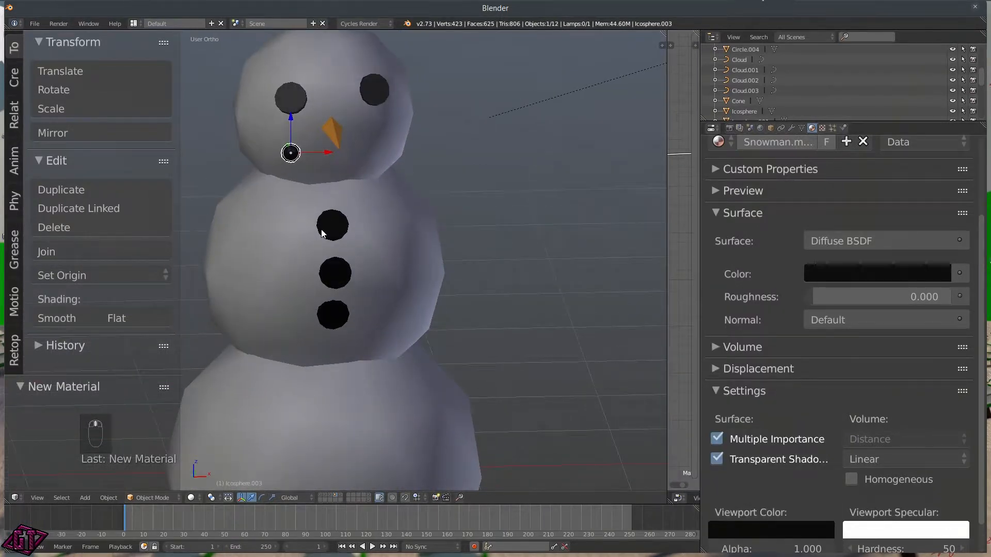
Step: In front view, duplicate the mouth dot five times along a curved smile arc under the nose
{"action": "key", "text": "q"}
{"action": "left_click", "coordinate": [253, 219]}
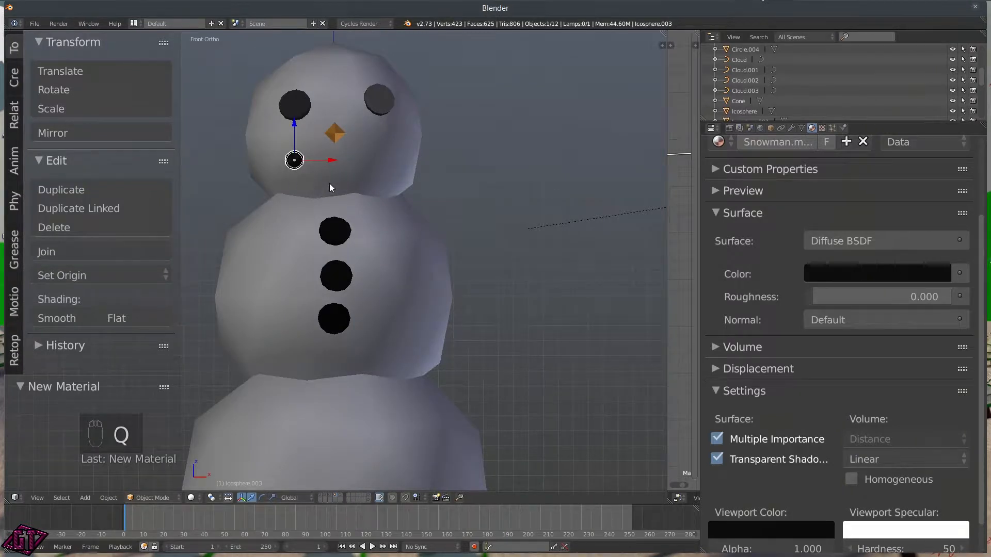
{"action": "key", "text": "shift+d"}
{"action": "left_click", "coordinate": [362, 195]}
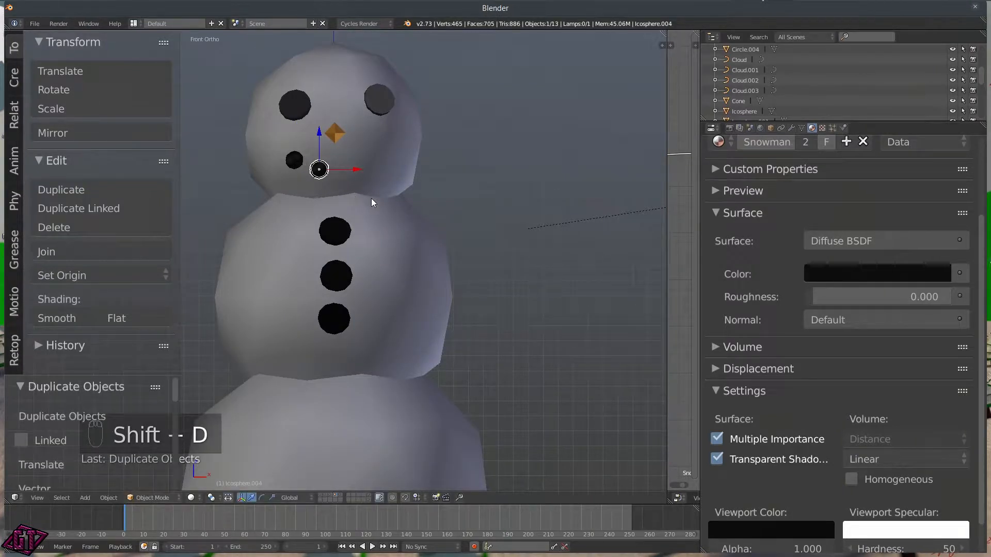
{"action": "key", "text": "shift+d"}
{"action": "left_click", "coordinate": [400, 200]}
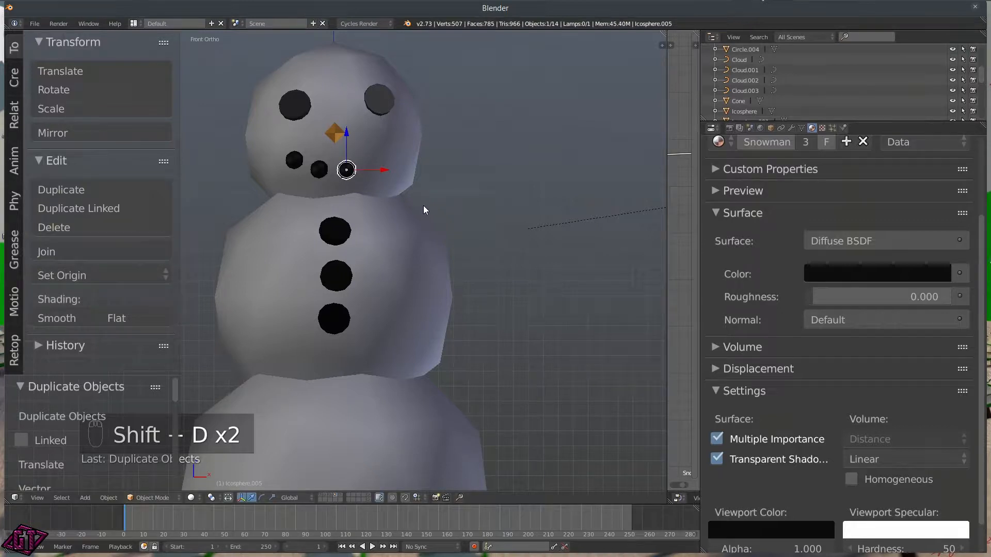
{"action": "key", "text": "shift+d"}
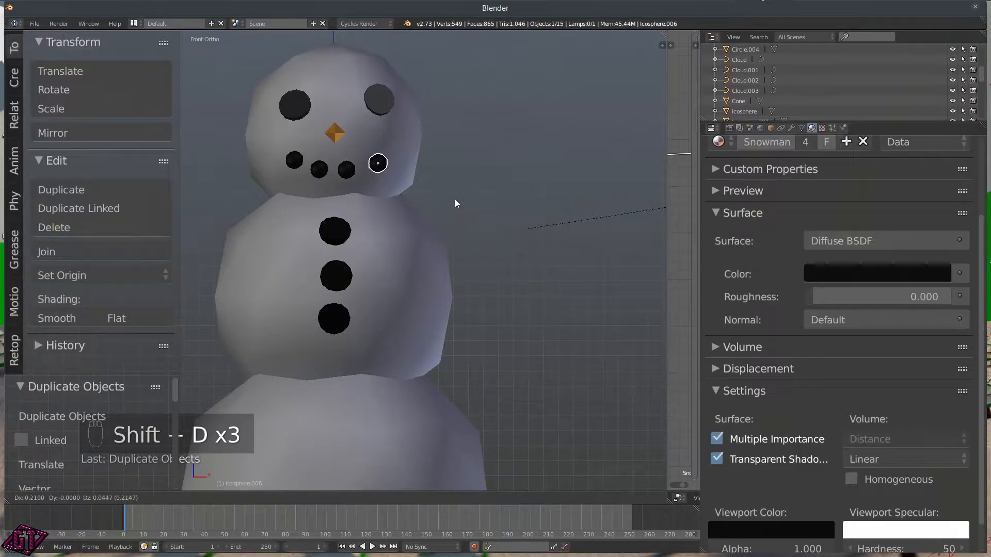
{"action": "left_click", "coordinate": [455, 199]}
{"action": "key", "text": "shift+d"}
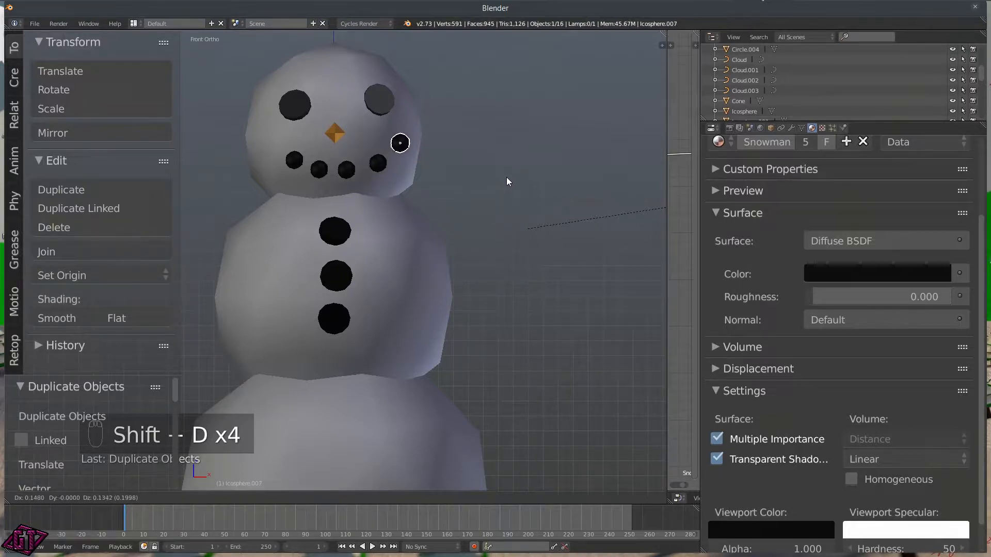
{"action": "left_click", "coordinate": [504, 181]}
{"action": "key", "text": "shift+d"}
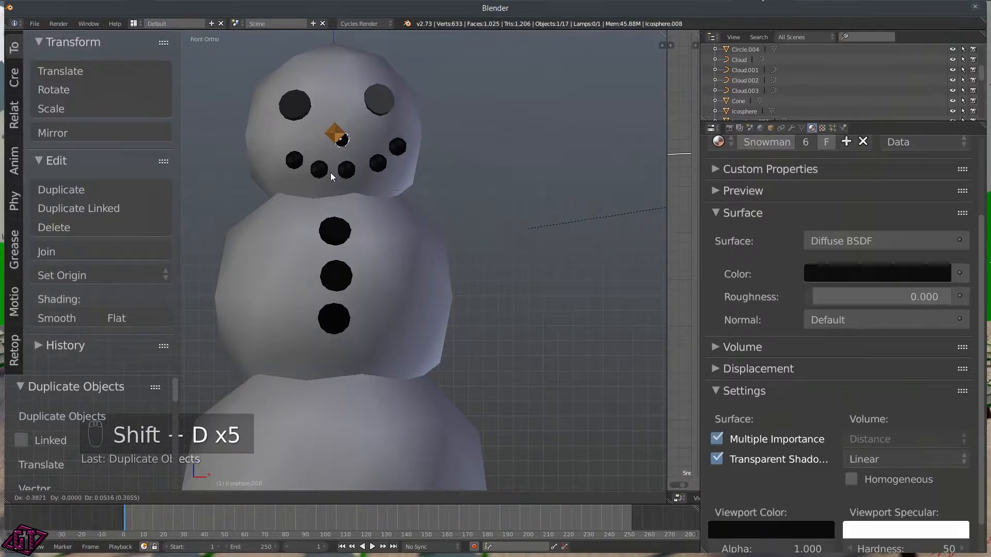
{"action": "left_click", "coordinate": [273, 179]}
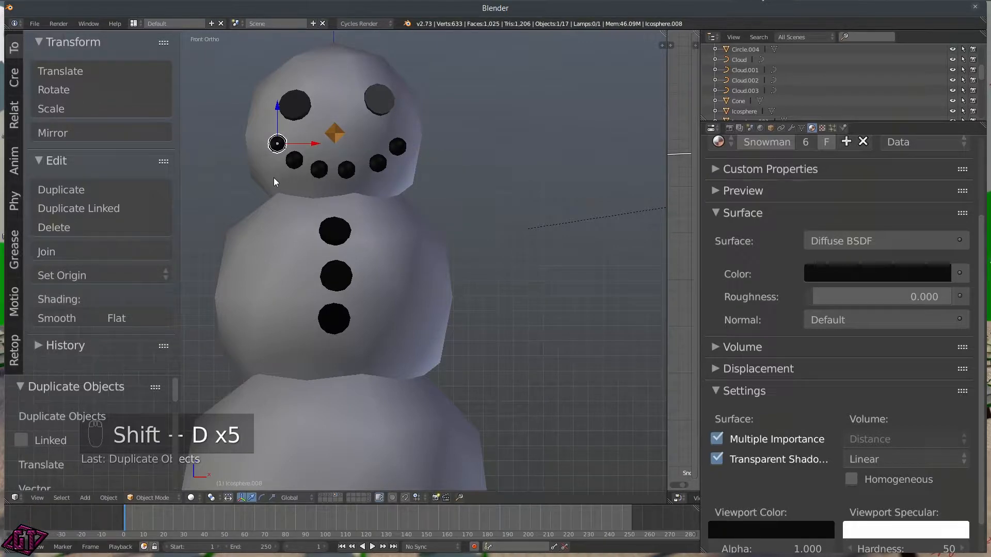
{"action": "key", "text": "q"}
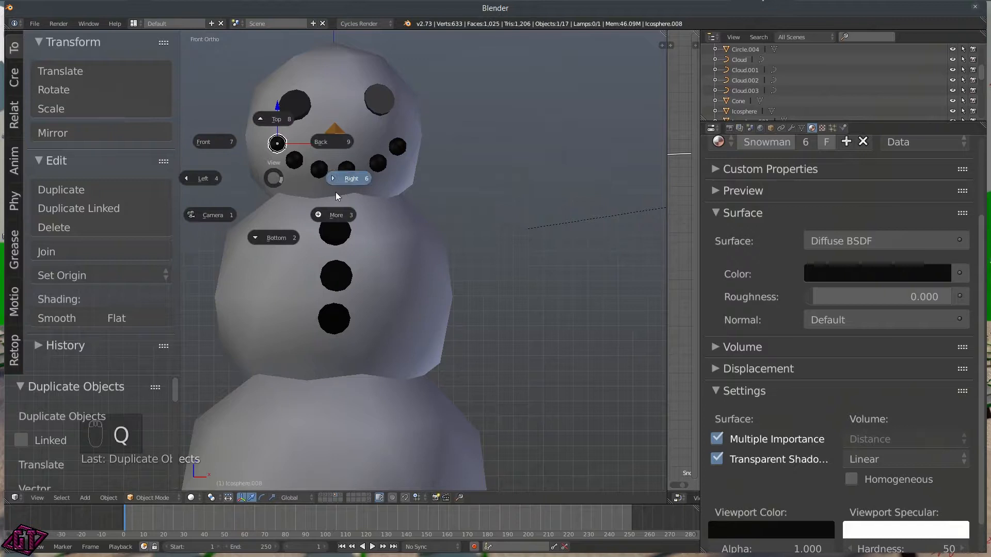
{"action": "left_click", "coordinate": [343, 183]}
Step: Push the lower mouth dot along Y so it sits flush with the face
{"action": "left_click_drag", "start_coordinate": [403, 144], "coordinate": [406, 145]}
{"action": "left_click", "coordinate": [384, 146]}
{"action": "left_click", "coordinate": [389, 145]}
{"action": "right_click", "coordinate": [378, 164]}
{"action": "key", "text": "g"}
{"action": "key", "text": "y"}
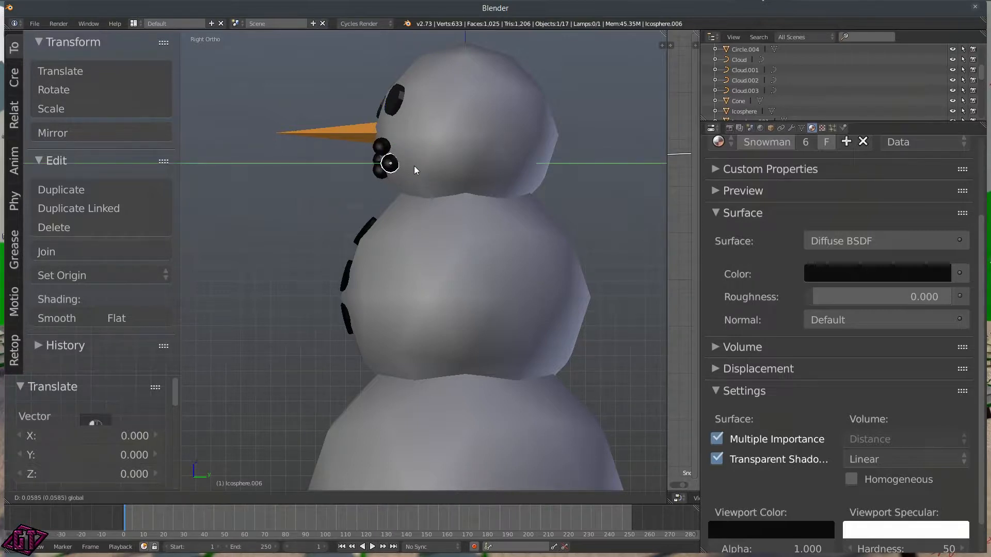
{"action": "left_click", "coordinate": [417, 165]}
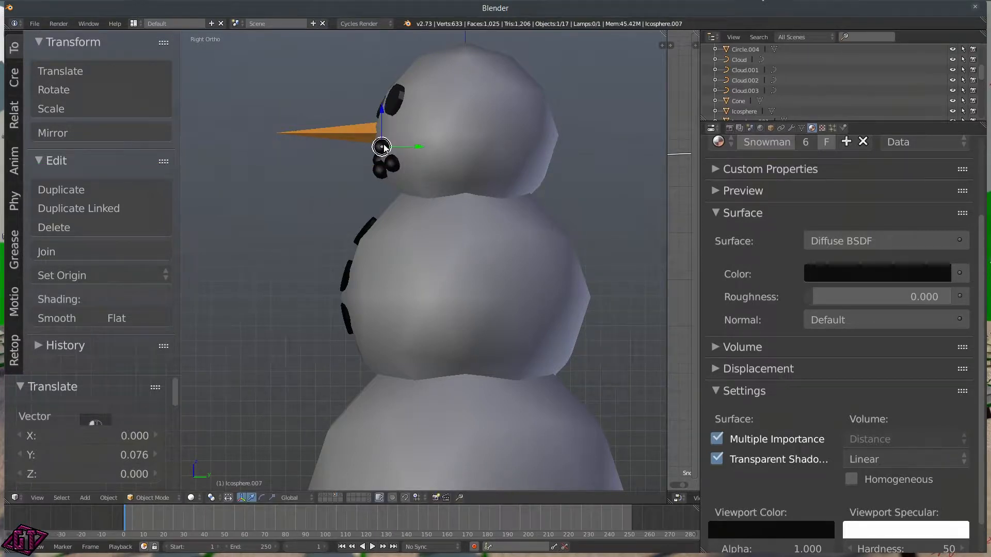
{"action": "left_click_drag", "start_coordinate": [411, 144], "coordinate": [418, 144]}
{"action": "right_click", "coordinate": [418, 144]}
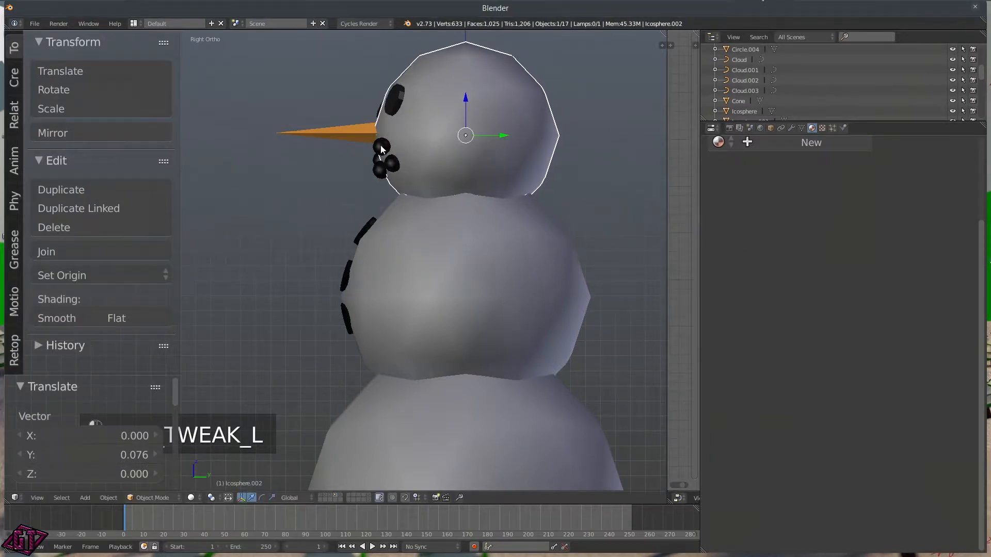
Step: Slide two more mouth dots along Y onto the face surface
{"action": "right_click", "coordinate": [381, 145]}
{"action": "key", "text": "g"}
{"action": "key", "text": "y"}
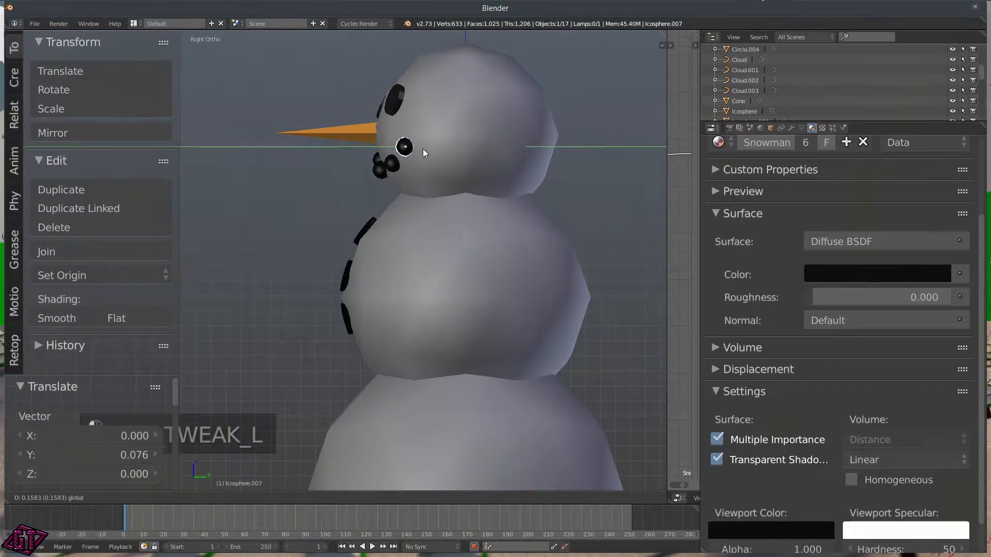
{"action": "left_click", "coordinate": [424, 149]}
{"action": "right_click", "coordinate": [388, 165]}
{"action": "key", "text": "g"}
{"action": "key", "text": "y"}
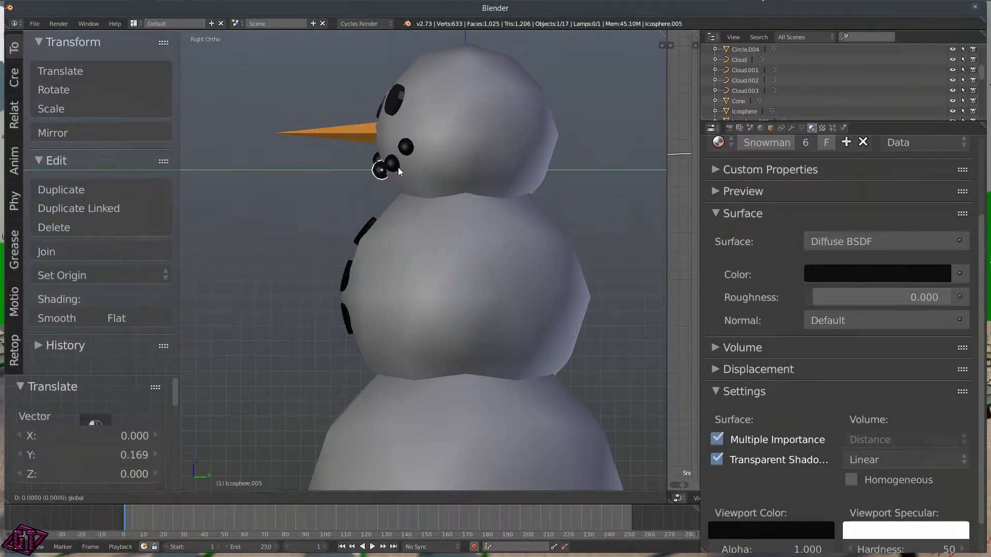
{"action": "left_click", "coordinate": [404, 169]}
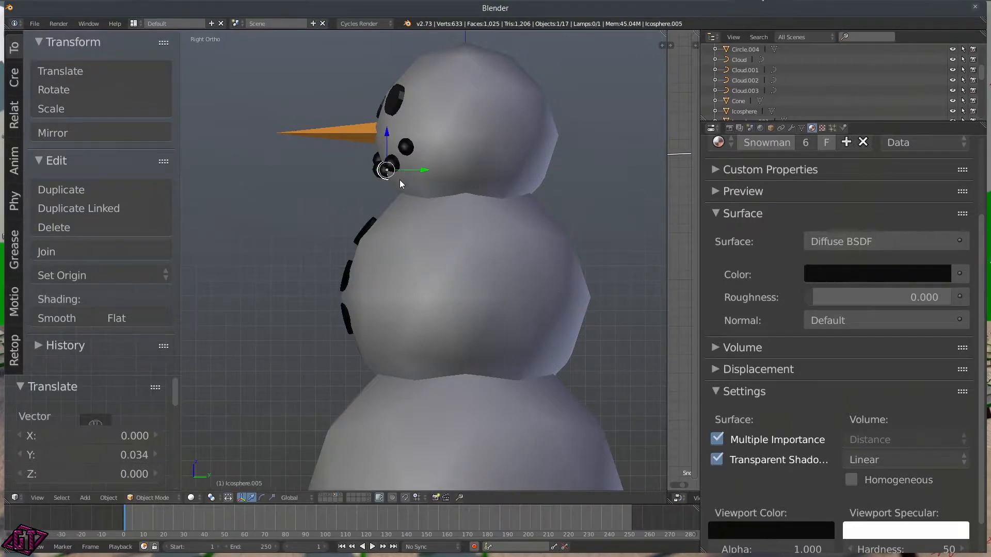
Step: Zoom in and move the lower-left mouth dot flush with the face along Y
{"action": "scroll", "coordinate": [400, 180], "scroll_direction": "up", "scroll_amount": 4}
{"action": "middle_click_drag", "start_coordinate": [408, 175], "coordinate": [380, 360], "text": "shift"}
{"action": "right_click", "coordinate": [400, 234]}
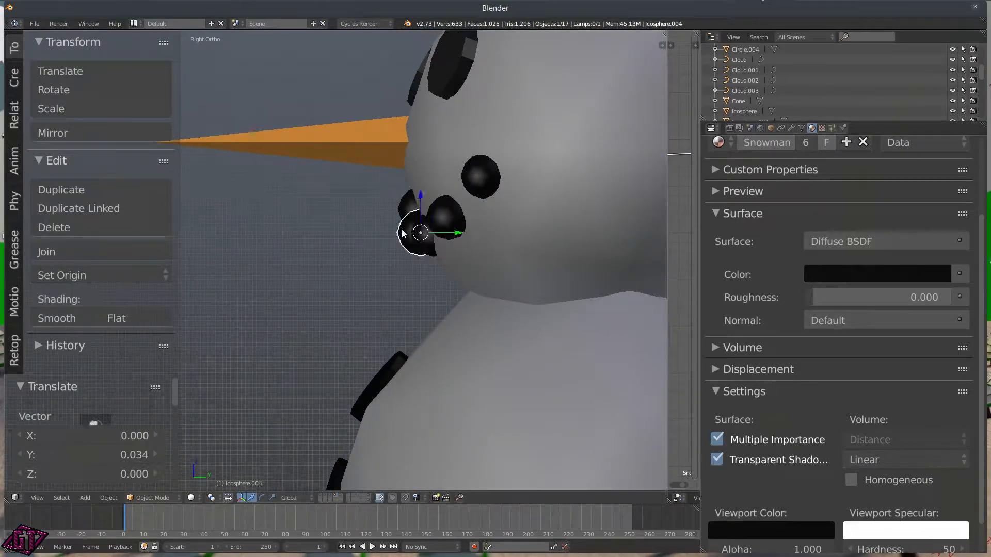
{"action": "key", "text": "g"}
{"action": "key", "text": "y"}
{"action": "left_click", "coordinate": [458, 229]}
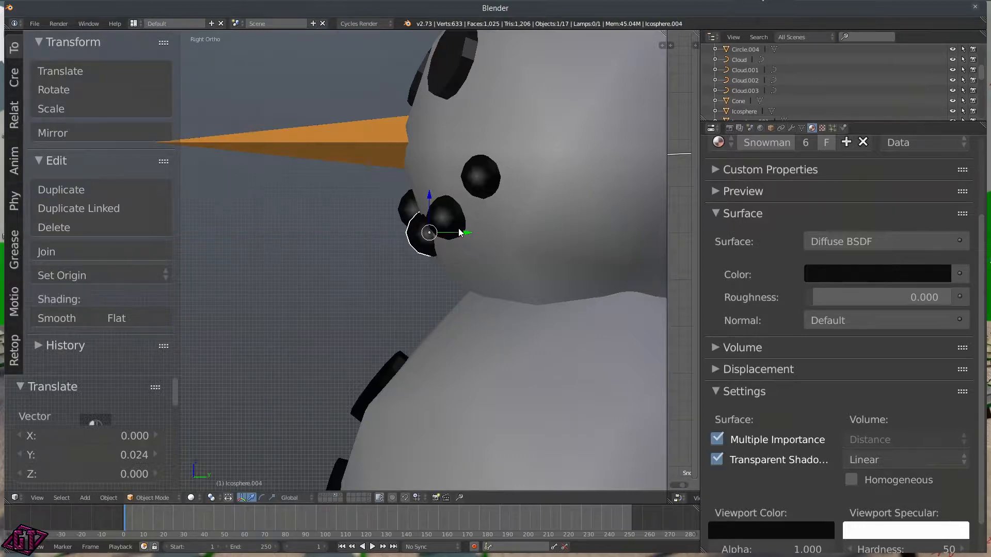
Step: In wireframe shading, nudge the hidden mouth dot slightly along Y
{"action": "key", "text": "z"}
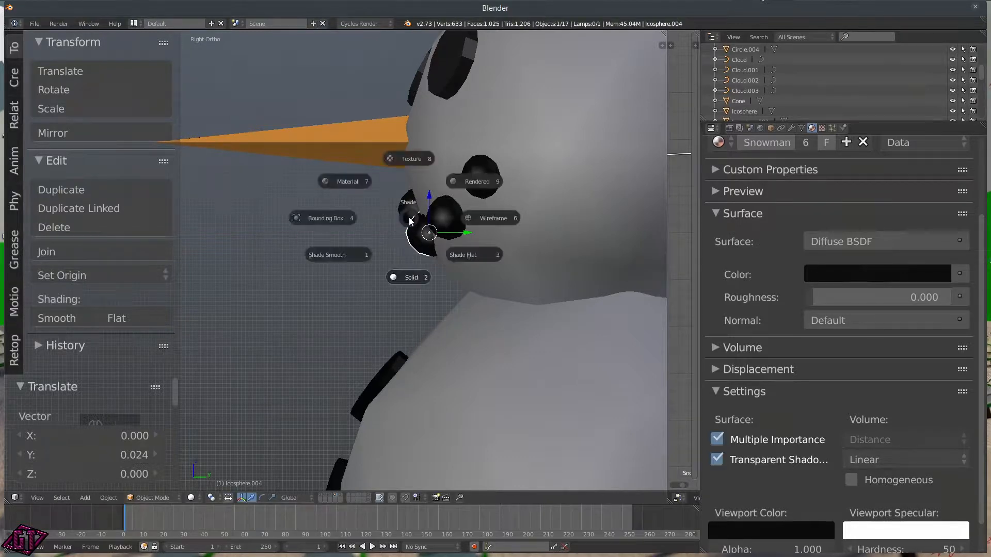
{"action": "left_click", "coordinate": [485, 219]}
{"action": "right_click", "coordinate": [418, 203]}
{"action": "left_click_drag", "start_coordinate": [462, 209], "coordinate": [475, 209]}
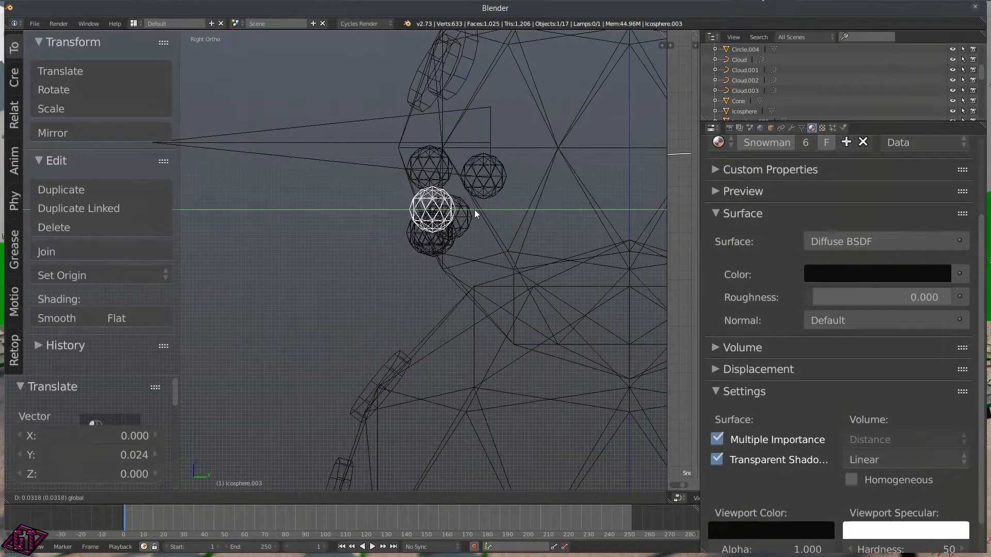
Step: From the left side view in solid shading, shift both eye spheres along Y onto the face
{"action": "key", "text": "q"}
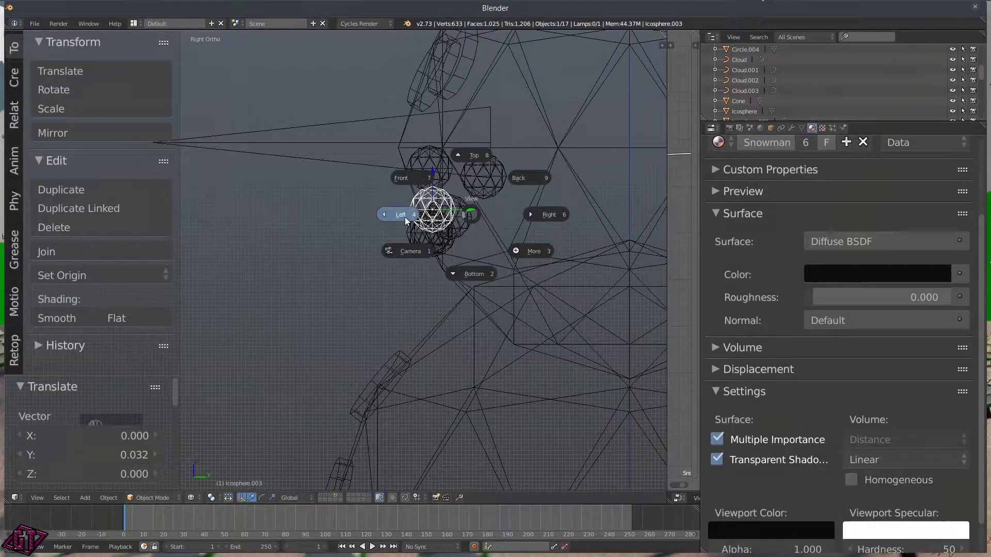
{"action": "left_click", "coordinate": [402, 182]}
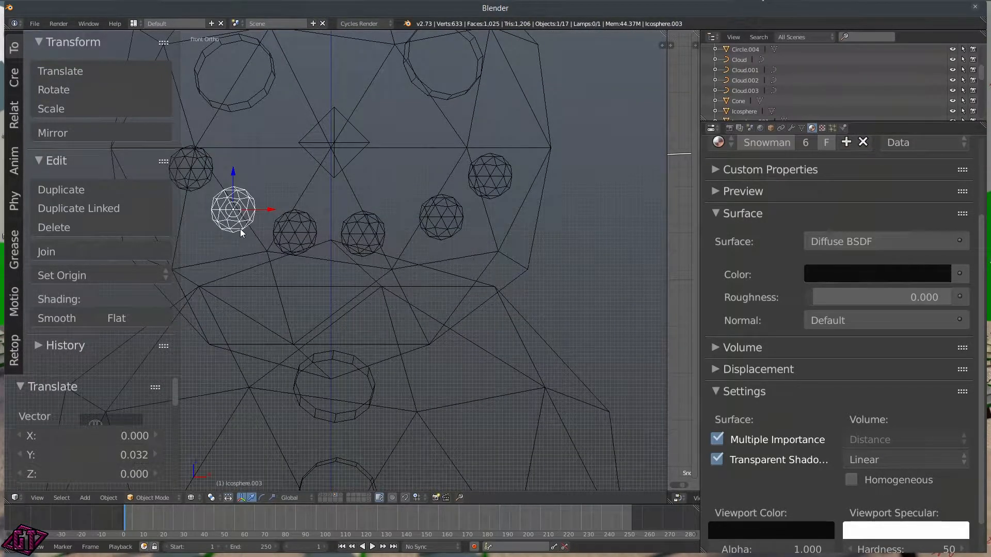
{"action": "key", "text": "ctrl+KP_3"}
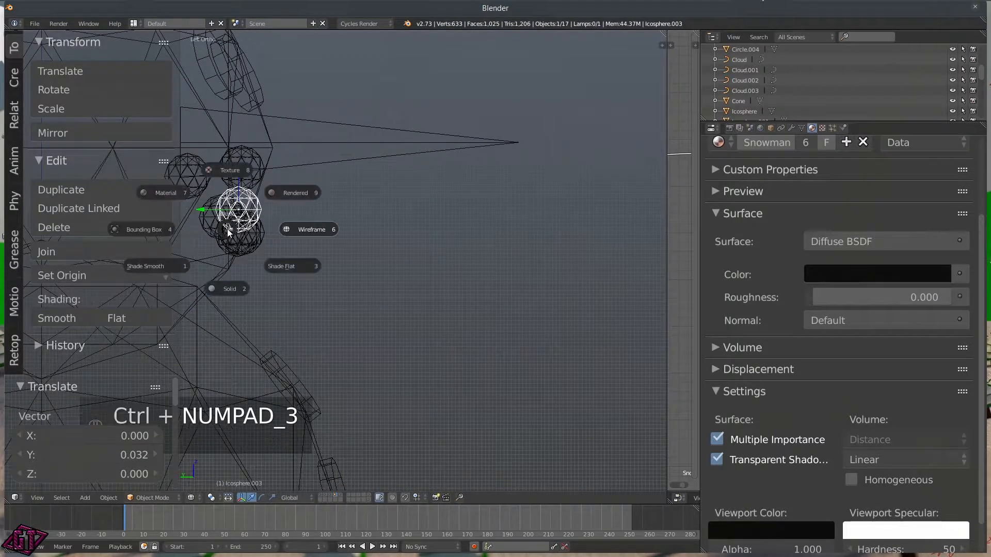
{"action": "key", "text": "z"}
{"action": "left_click_drag", "start_coordinate": [215, 209], "coordinate": [210, 209]}
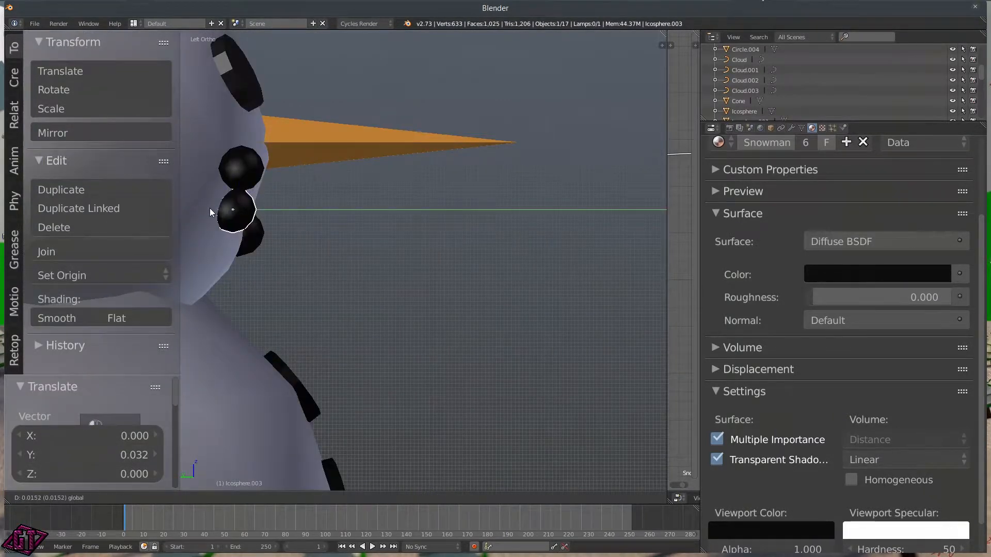
{"action": "right_click", "coordinate": [233, 163]}
{"action": "left_click_drag", "start_coordinate": [216, 166], "coordinate": [186, 165]}
{"action": "middle_click_drag", "start_coordinate": [234, 208], "coordinate": [212, 246]}
{"action": "scroll", "coordinate": [213, 246], "scroll_direction": "down", "scroll_amount": 7}
{"action": "mouse_move", "coordinate": [365, 298]}
{"action": "middle_mouse_down"}
{"action": "mouse_move", "coordinate": [292, 332]}
{"action": "mouse_move", "coordinate": [365, 314]}
{"action": "middle_mouse_up"}
{"action": "scroll", "coordinate": [405, 347], "scroll_direction": "down", "scroll_amount": 3}
{"action": "middle_click_drag", "start_coordinate": [402, 351], "coordinate": [425, 342]}
Step: Add a cylinder with 8 vertices and Cap Fill set to Nothing
{"action": "key", "text": "shift+a"}
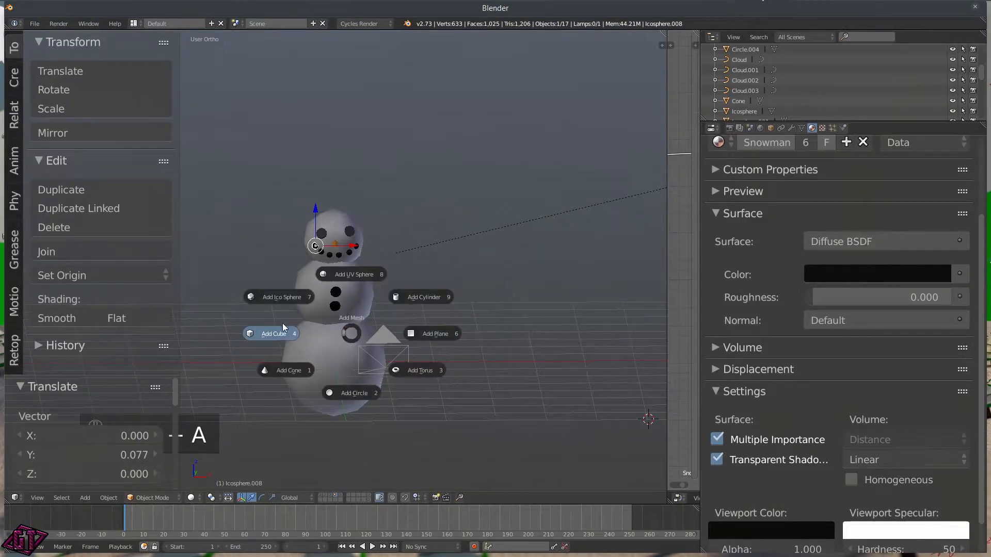
{"action": "left_click", "coordinate": [426, 298]}
{"action": "scroll", "coordinate": [565, 322], "scroll_direction": "down", "scroll_amount": 3}
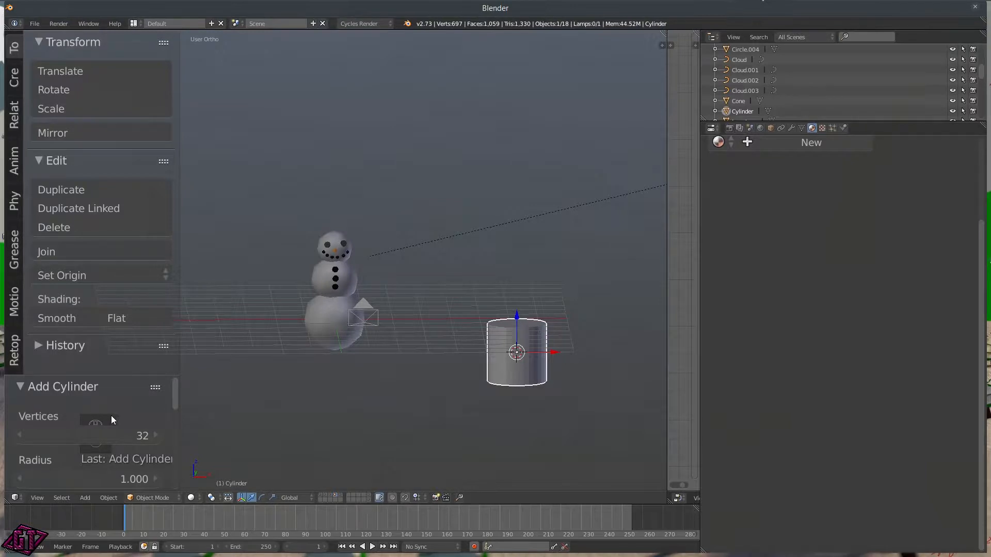
{"action": "left_click", "coordinate": [106, 432]}
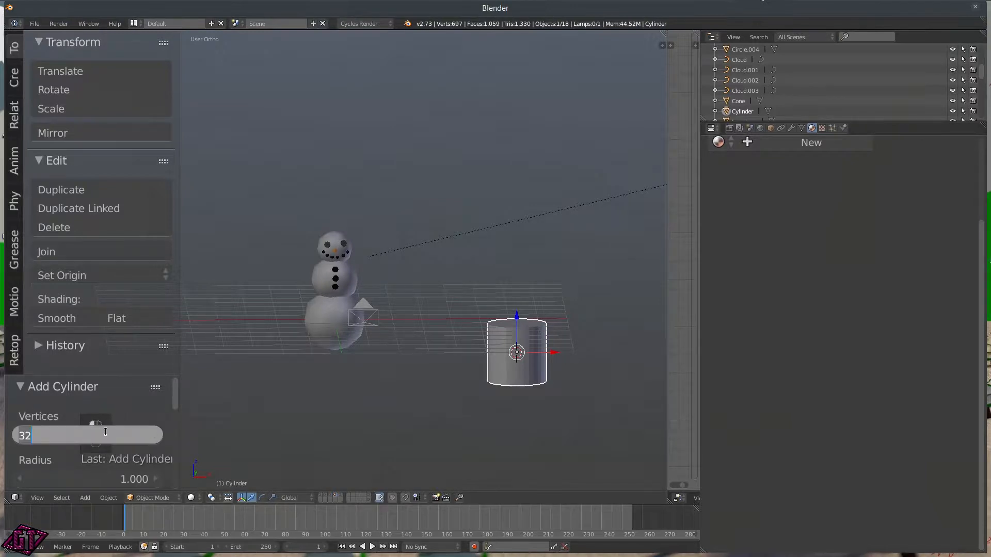
{"action": "type", "text": "8"}
{"action": "key", "text": "Return"}
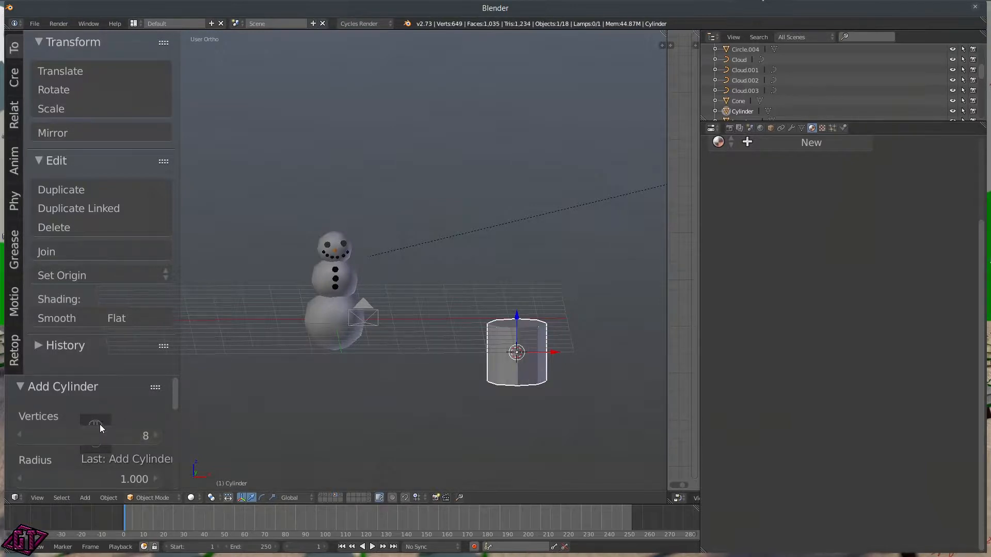
{"action": "left_click_drag", "start_coordinate": [171, 401], "coordinate": [180, 439]}
{"action": "key", "text": "g"}
{"action": "right_click", "coordinate": [178, 392]}
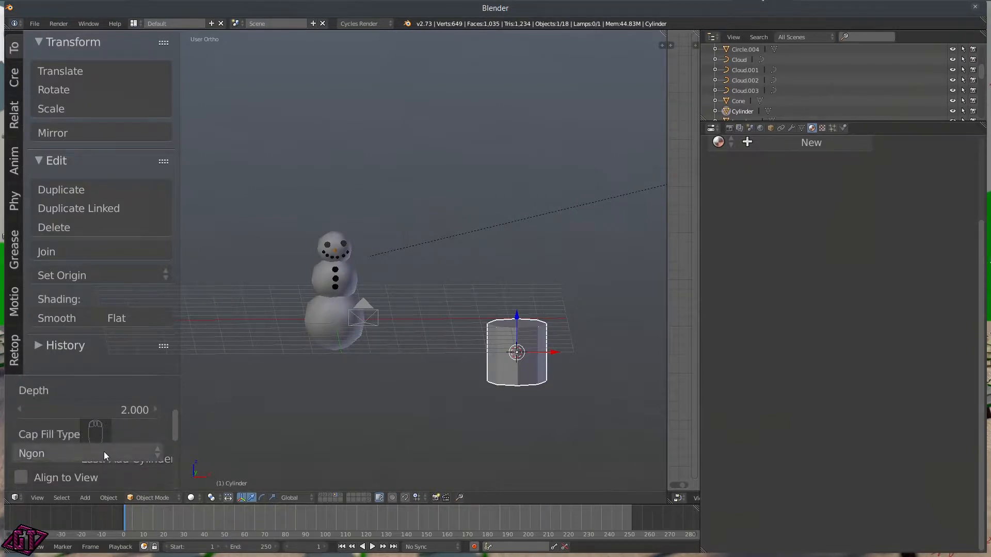
{"action": "left_click", "coordinate": [103, 451]}
{"action": "left_click", "coordinate": [61, 429]}
{"action": "scroll", "coordinate": [543, 364], "scroll_direction": "up", "scroll_amount": 3}
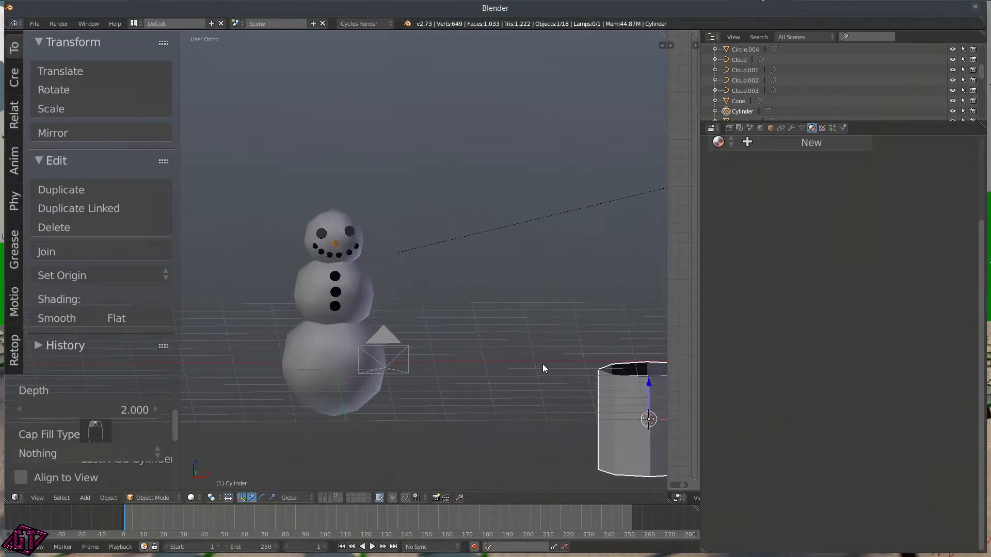
{"action": "scroll", "coordinate": [556, 362], "scroll_direction": "down", "scroll_amount": 5}
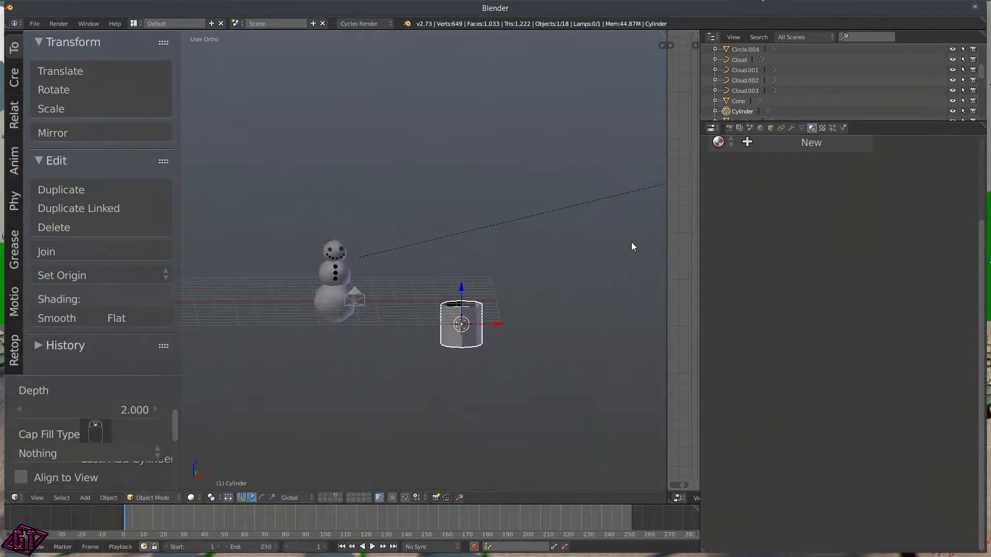
Step: Scale the cylinder down twice, excluding Z, into a thin stick
{"action": "key", "text": "s"}
{"action": "key", "text": "shift+z"}
{"action": "left_click", "coordinate": [476, 315]}
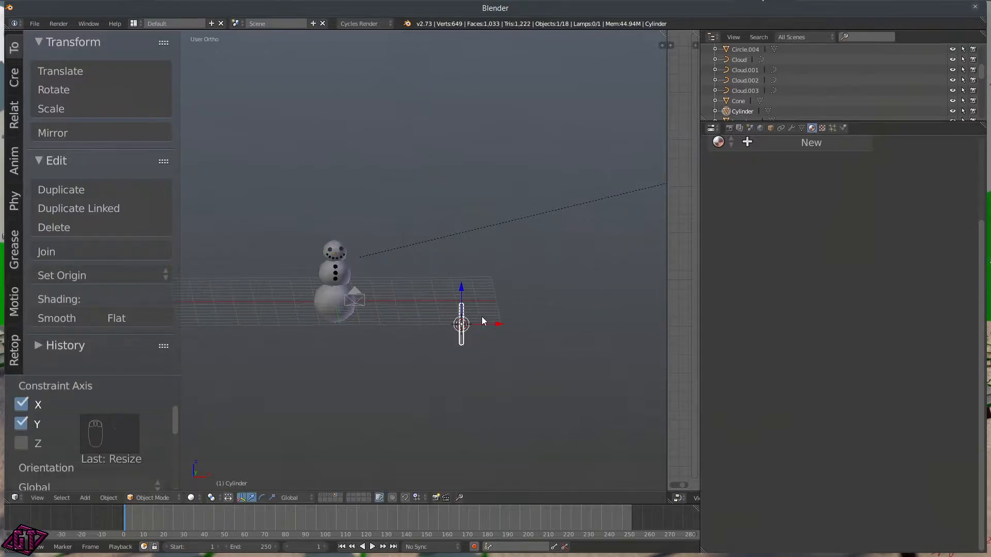
{"action": "scroll", "coordinate": [516, 346], "scroll_direction": "up", "scroll_amount": 6}
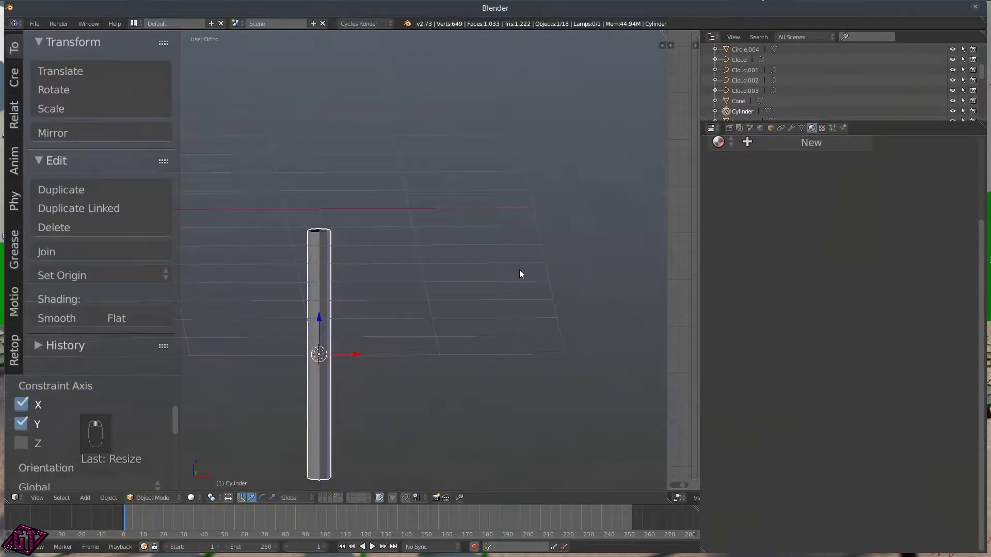
{"action": "key", "text": "s"}
{"action": "key", "text": "shift+z"}
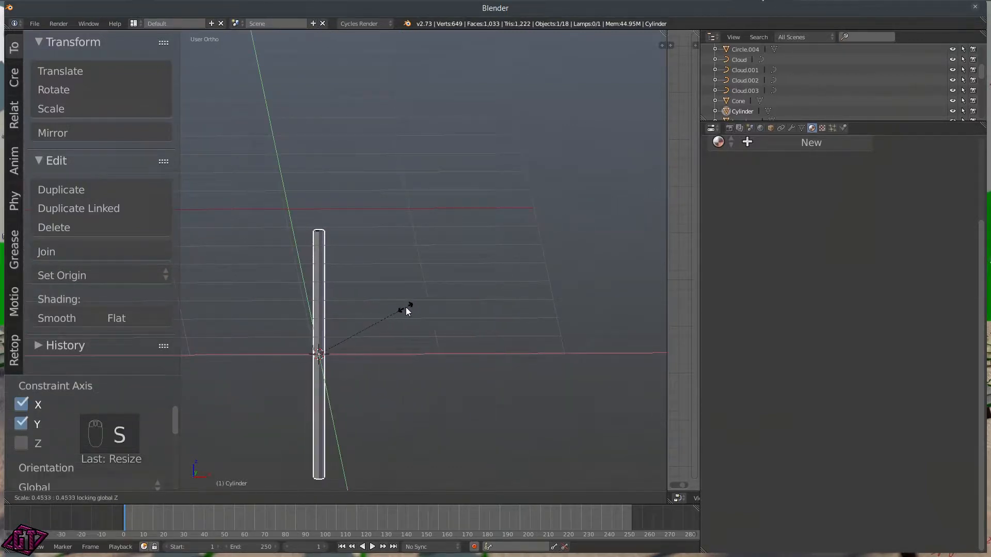
{"action": "left_click", "coordinate": [398, 312]}
{"action": "scroll", "coordinate": [411, 294], "scroll_direction": "down", "scroll_amount": 5}
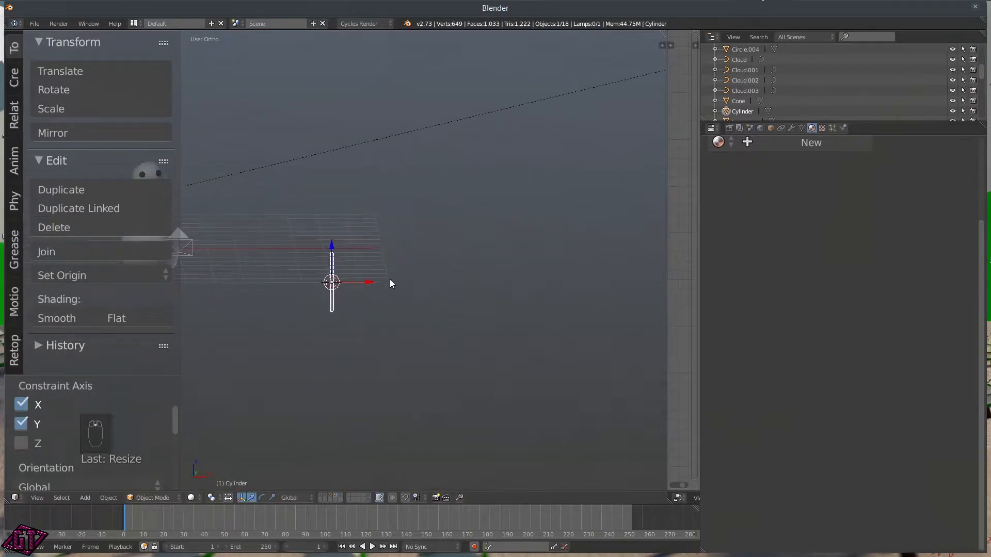
Step: Rotate the stick 90 degrees around Y so it lies horizontally
{"action": "key", "text": "r"}
{"action": "key", "text": "x"}
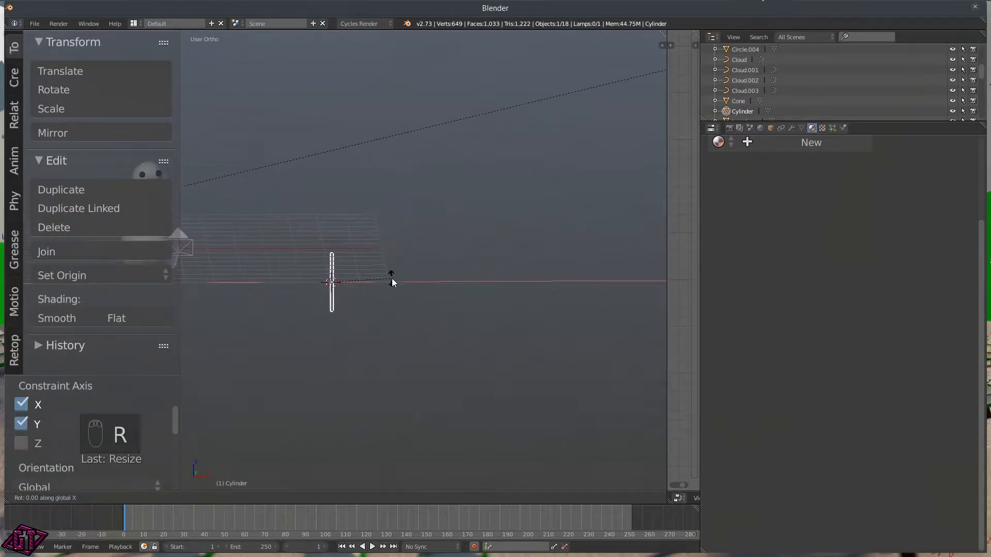
{"action": "key", "text": "Escape"}
{"action": "key", "text": "r"}
{"action": "key", "text": "y"}
{"action": "left_click", "coordinate": [391, 277]}
Step: In front view, move the stick beside the snowman's middle ball
{"action": "middle_click_drag", "start_coordinate": [307, 301], "coordinate": [439, 317], "text": "shift"}
{"action": "key", "text": "q"}
{"action": "left_click", "coordinate": [381, 281]}
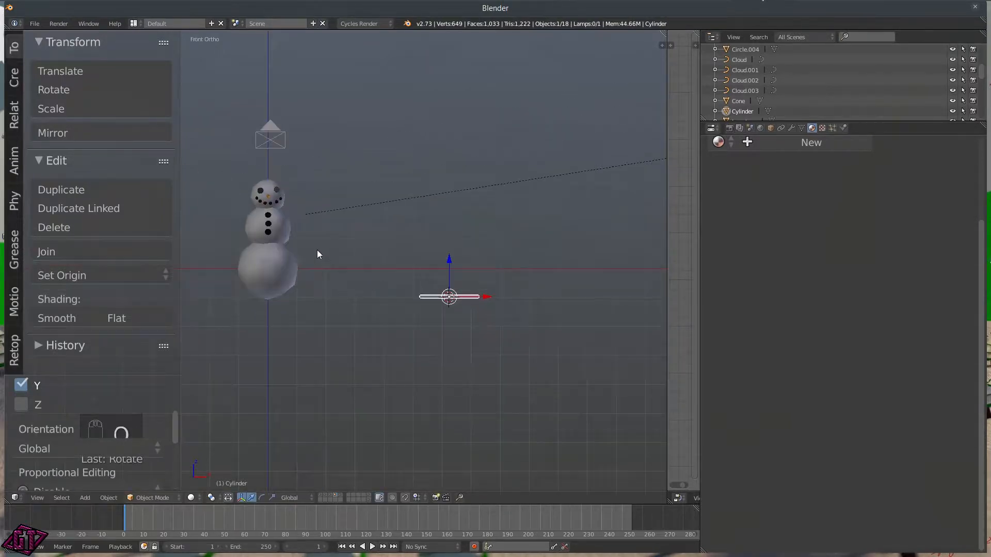
{"action": "key", "text": "g"}
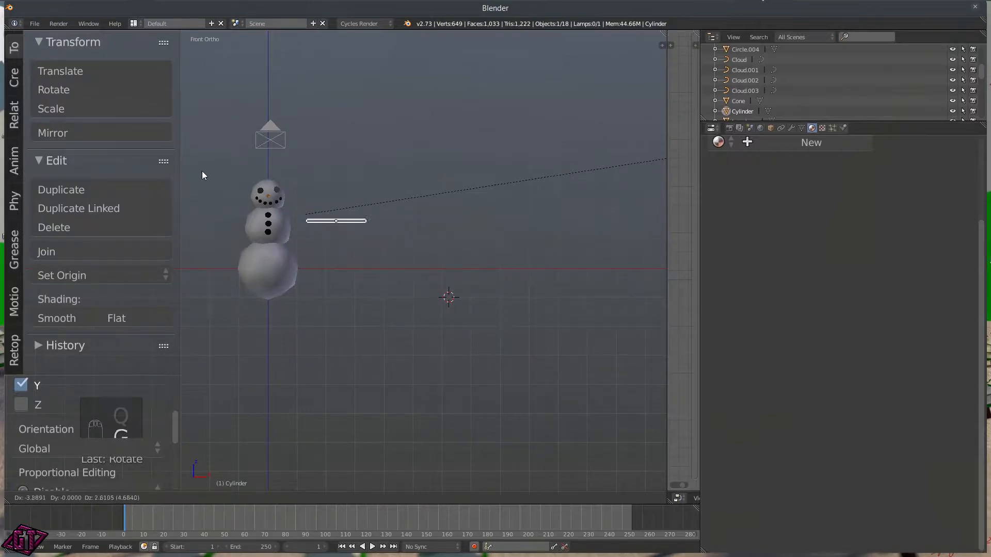
{"action": "left_click", "coordinate": [182, 175]}
{"action": "scroll", "coordinate": [312, 233], "scroll_direction": "up", "scroll_amount": 6}
{"action": "middle_click_drag", "start_coordinate": [284, 255], "coordinate": [433, 370], "text": "shift"}
{"action": "scroll", "coordinate": [382, 307], "scroll_direction": "up", "scroll_amount": 6}
{"action": "scroll", "coordinate": [407, 309], "scroll_direction": "down", "scroll_amount": 4}
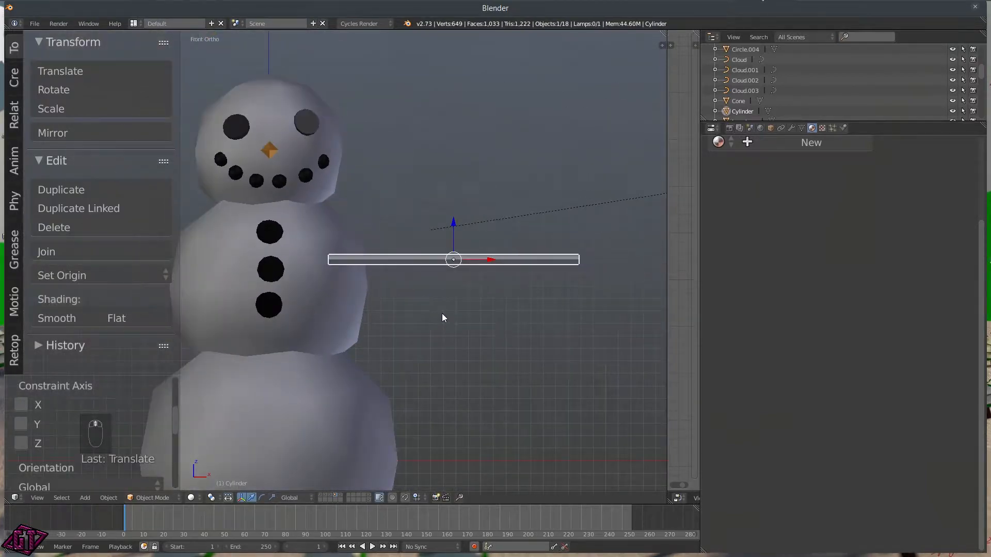
{"action": "key", "text": "g"}
{"action": "right_click", "coordinate": [456, 333]}
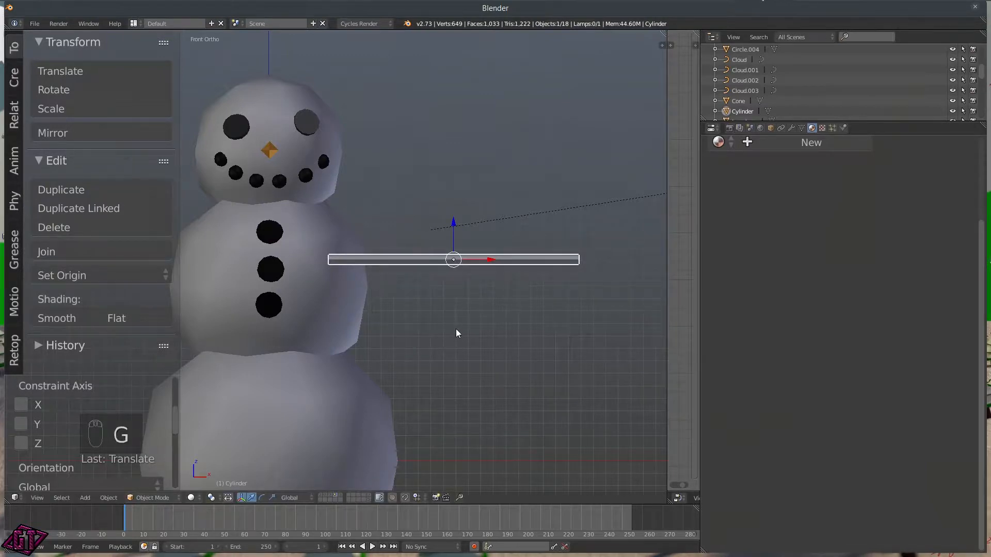
Step: Slide the stick into the body from side and front views and shade it smooth
{"action": "key", "text": "q"}
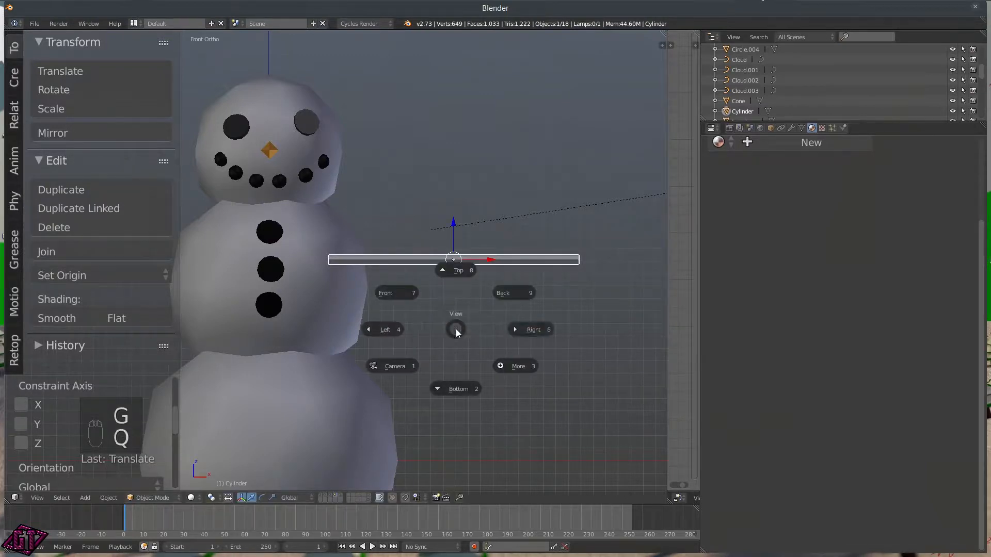
{"action": "left_click", "coordinate": [512, 330]}
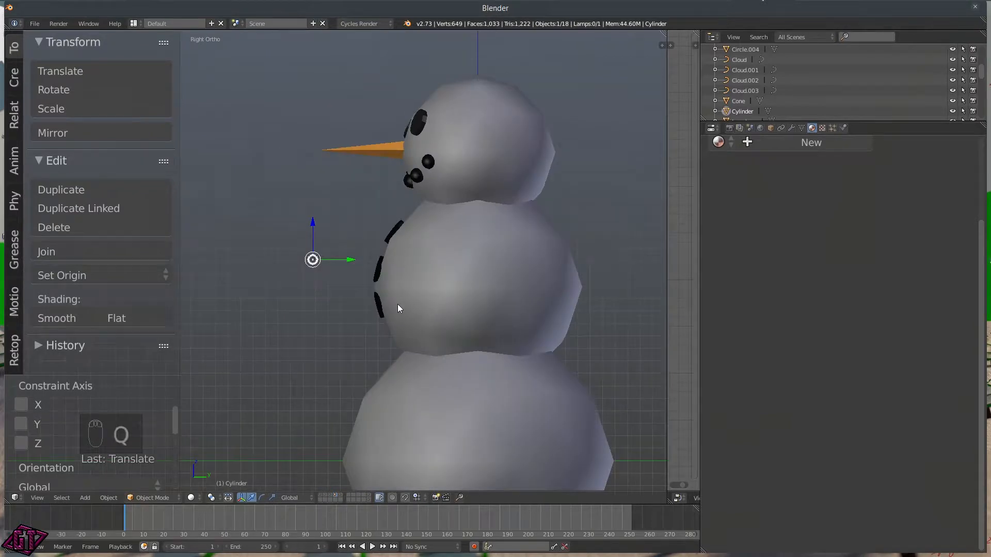
{"action": "left_click_drag", "start_coordinate": [349, 264], "coordinate": [520, 266]}
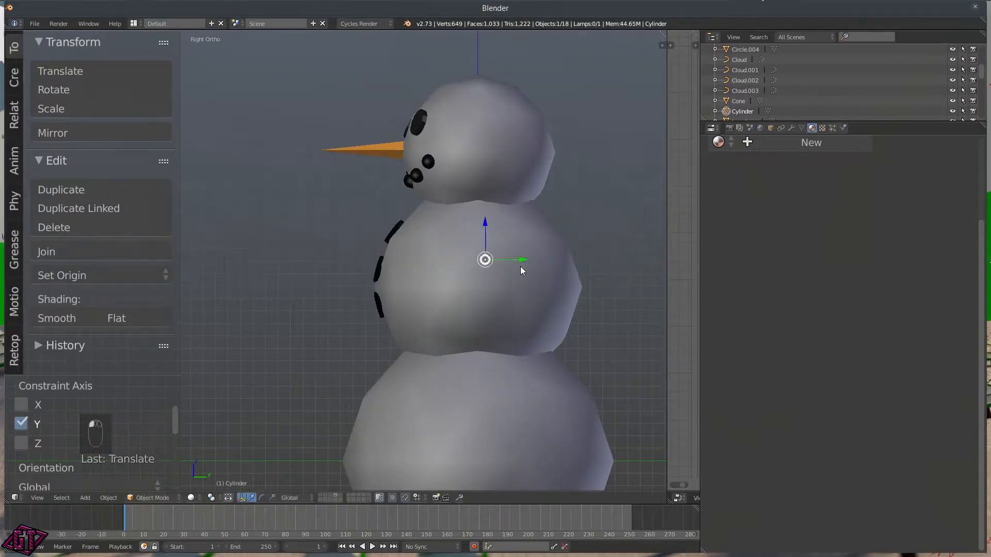
{"action": "key", "text": "q"}
{"action": "left_click", "coordinate": [437, 256]}
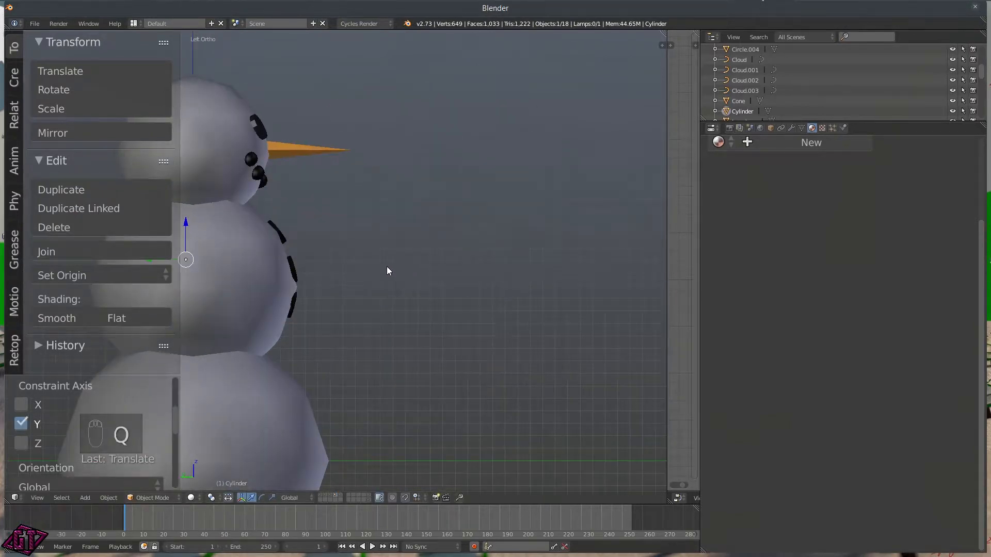
{"action": "key", "text": "q"}
{"action": "left_click", "coordinate": [330, 228]}
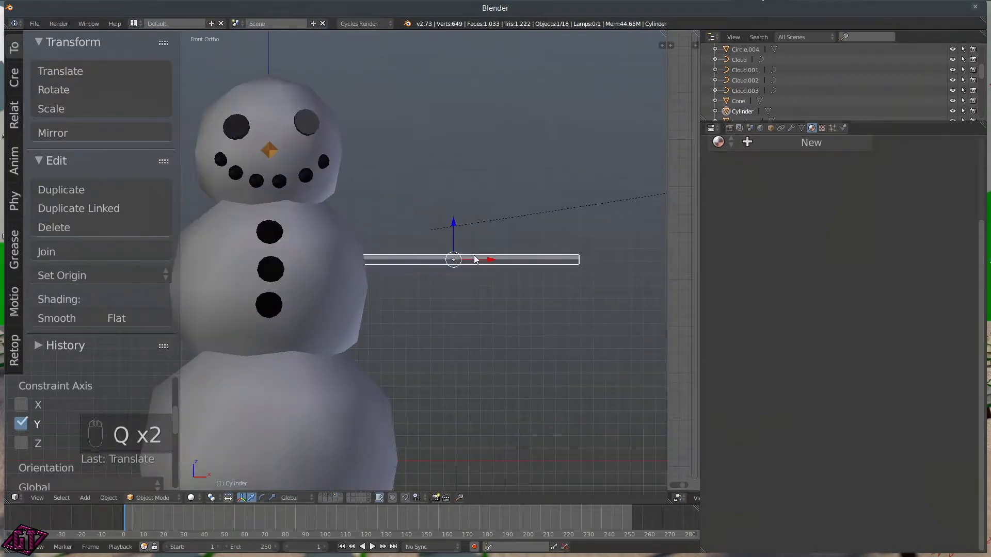
{"action": "left_click_drag", "start_coordinate": [475, 256], "coordinate": [443, 255]}
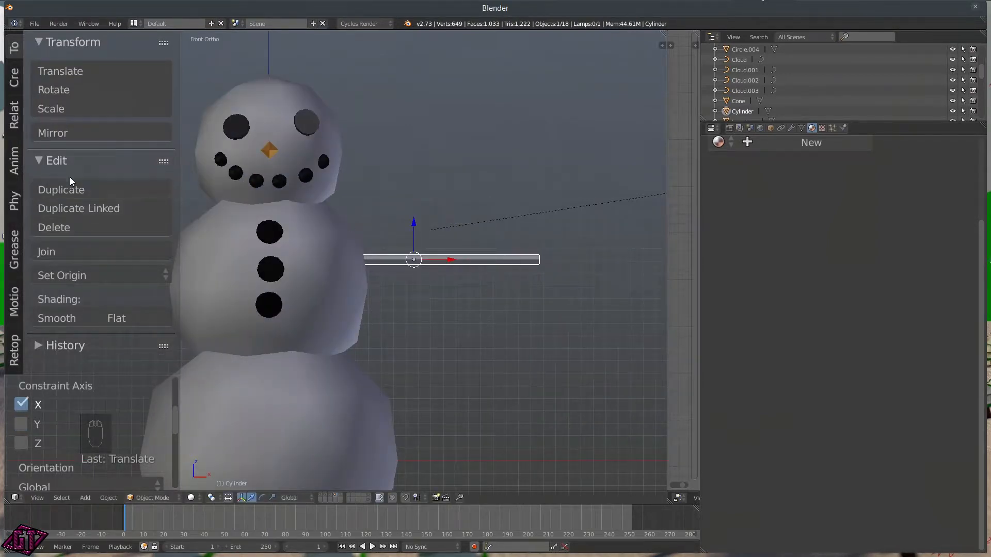
{"action": "left_click", "coordinate": [55, 318]}
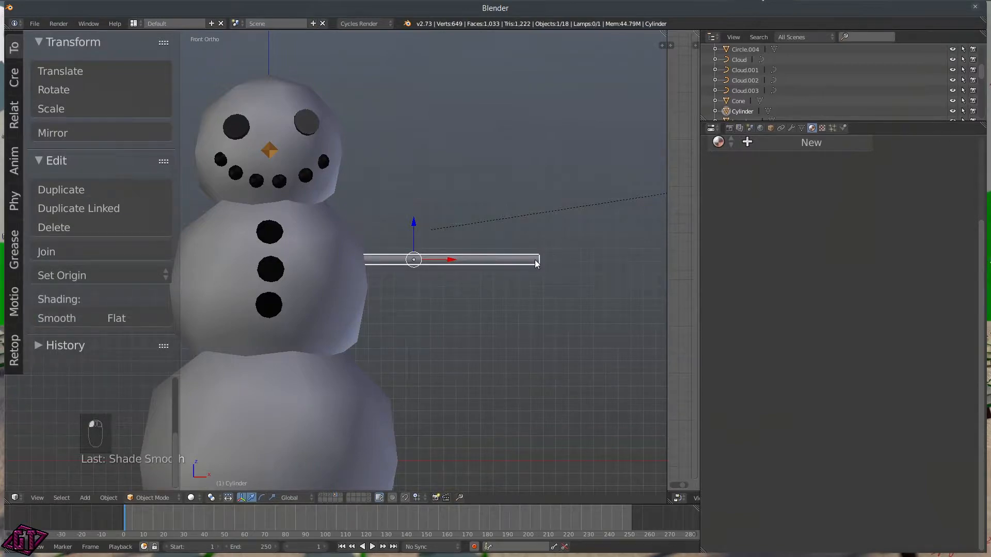
{"action": "key", "text": "Tab"}
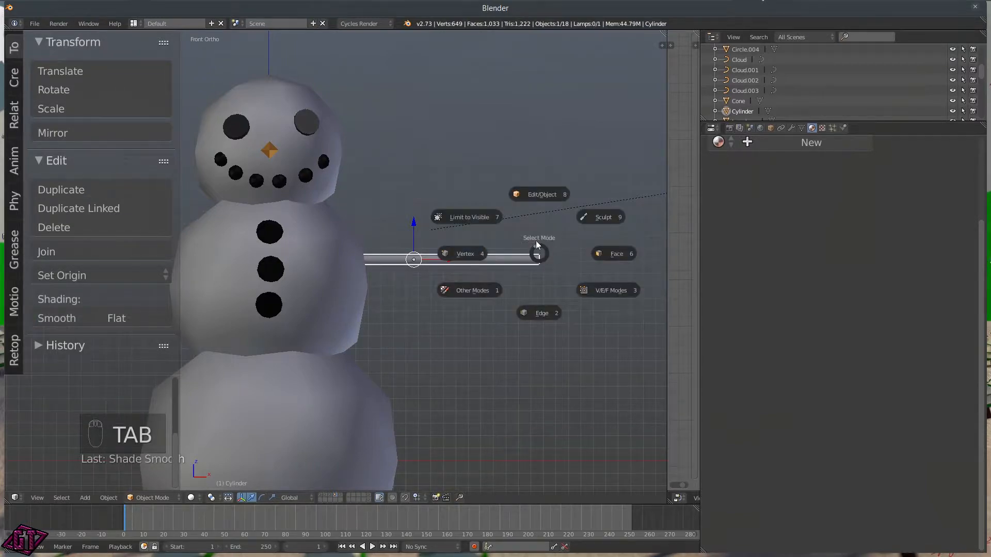
Step: In Edit Mode, extrude the stick's right end ring straight along X
{"action": "left_click", "coordinate": [541, 199]}
{"action": "scroll", "coordinate": [560, 272], "scroll_direction": "up", "scroll_amount": 8}
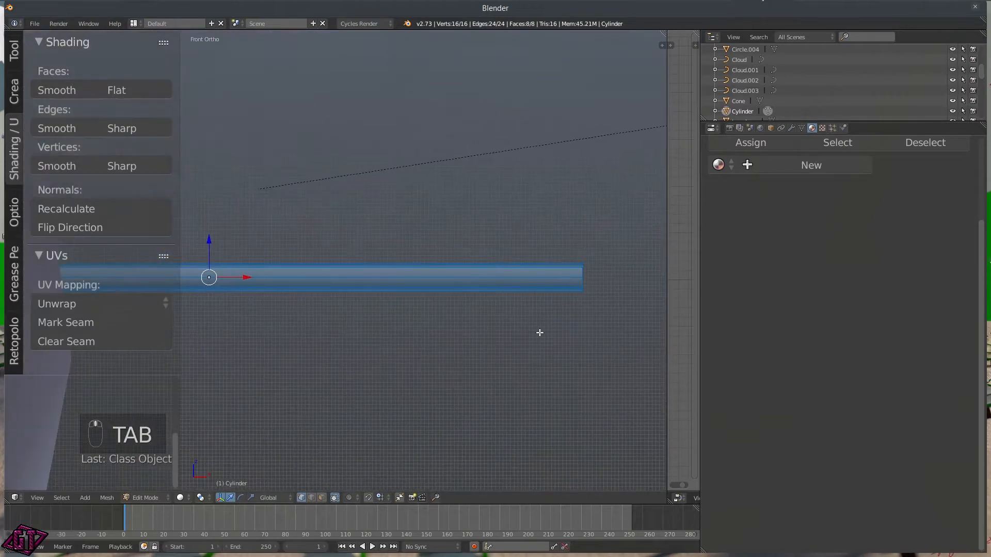
{"action": "middle_click_drag", "start_coordinate": [444, 292], "coordinate": [372, 293], "text": "shift"}
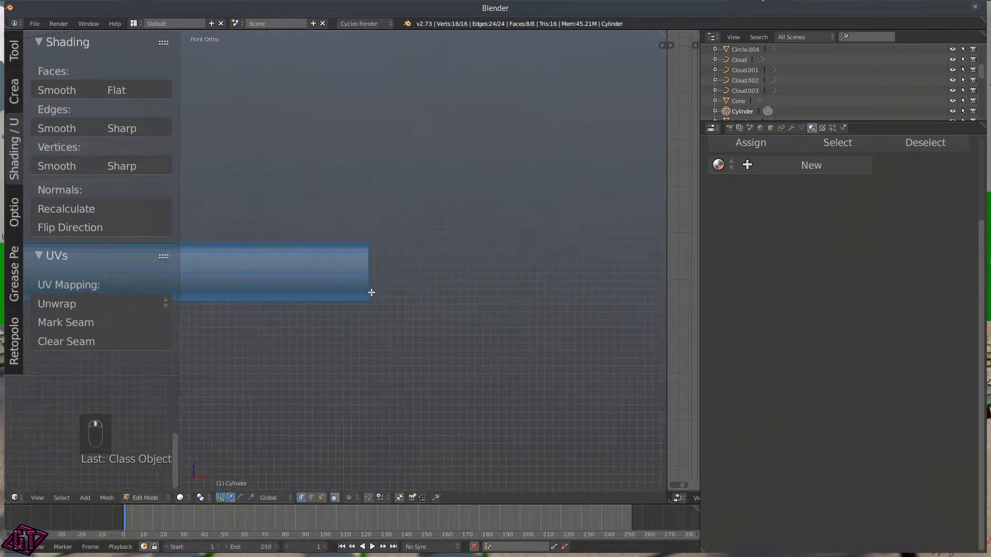
{"action": "left_click", "coordinate": [368, 259], "text": "alt"}
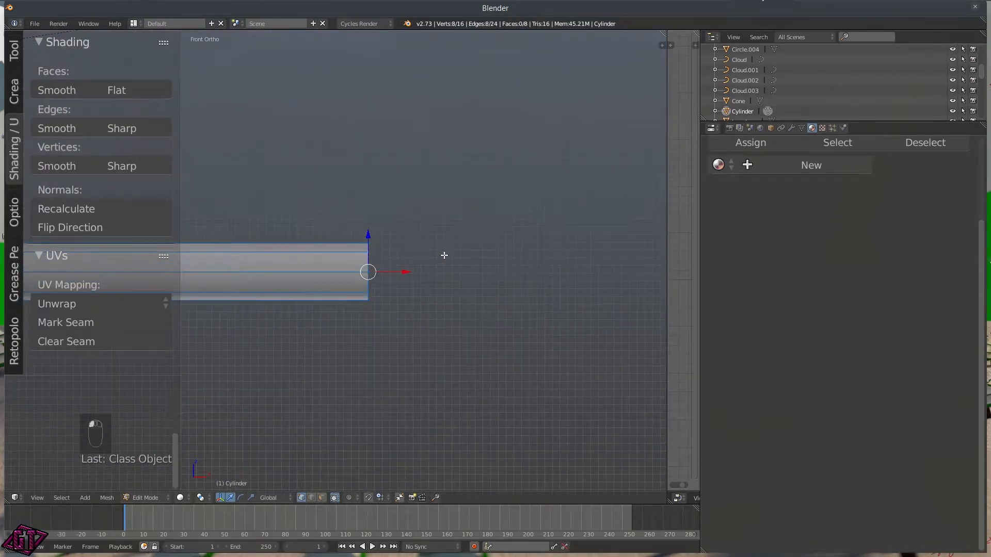
{"action": "key", "text": "e"}
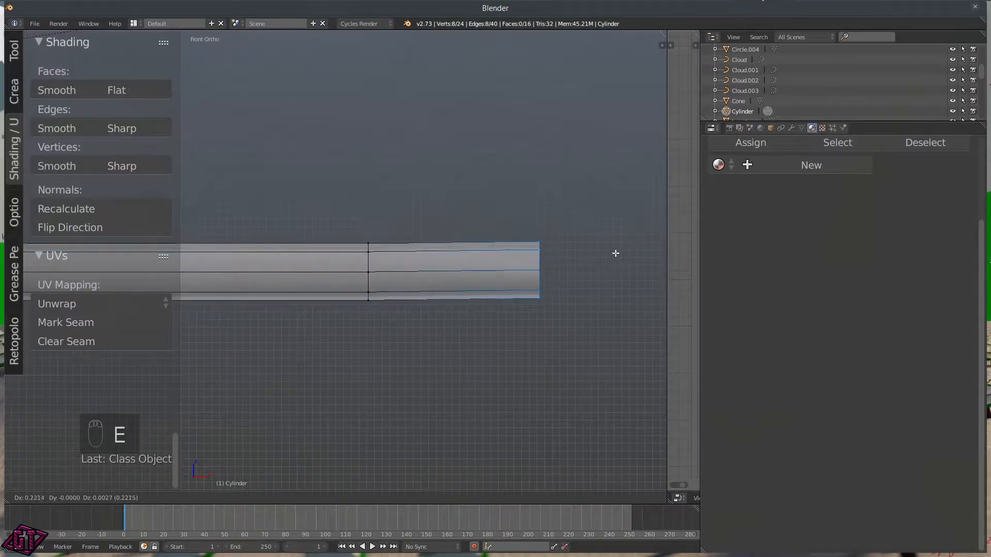
{"action": "key", "text": "x"}
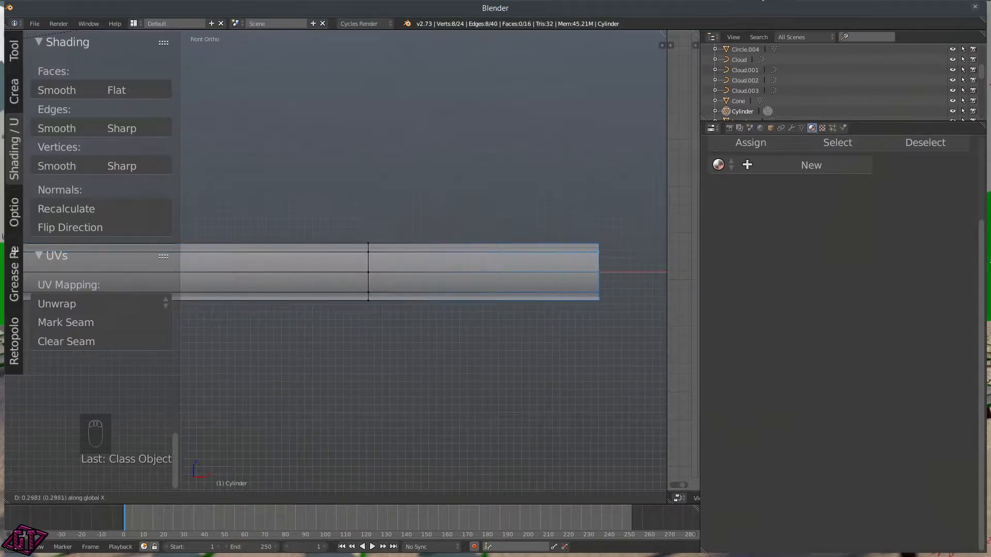
{"action": "left_click", "coordinate": [30, 251]}
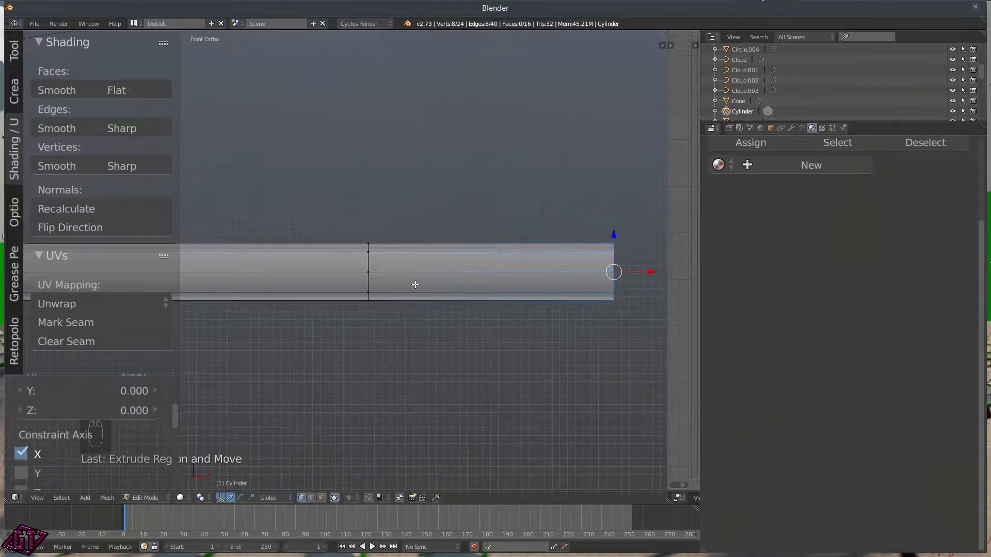
Step: Loop cut the new arm section and slide the edge loop into place
{"action": "key", "text": "ctrl+r"}
{"action": "left_click", "coordinate": [439, 272]}
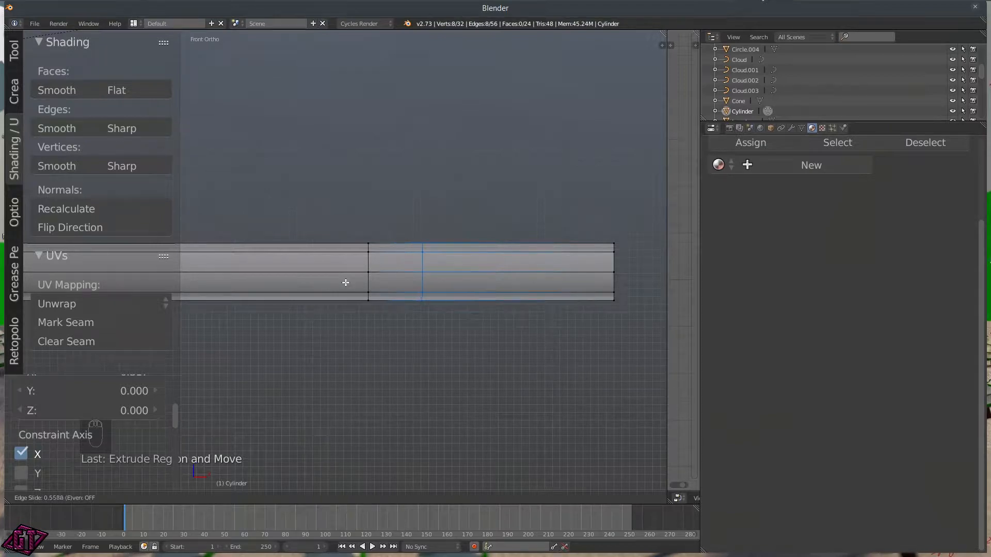
{"action": "left_click", "coordinate": [346, 281]}
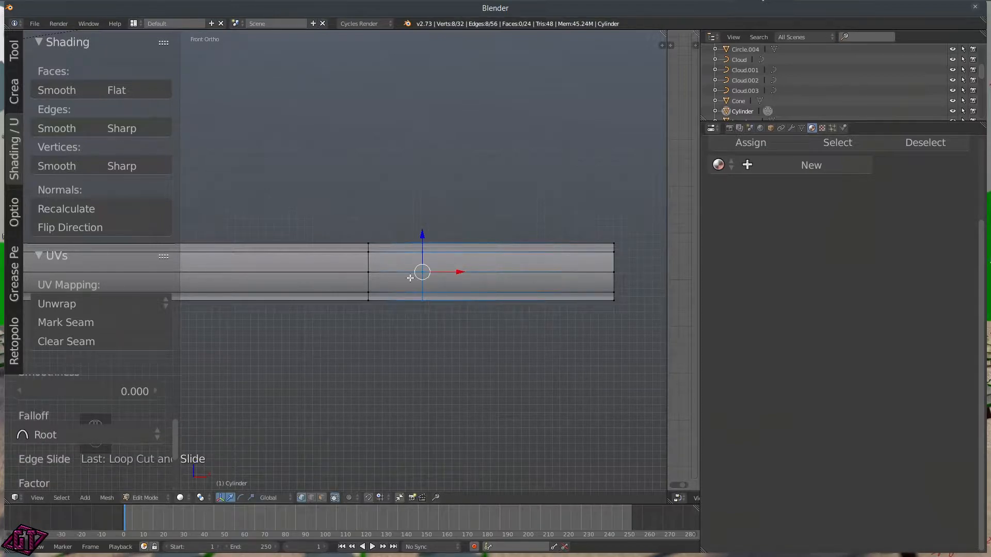
{"action": "key", "text": "q"}
{"action": "left_click", "coordinate": [408, 222]}
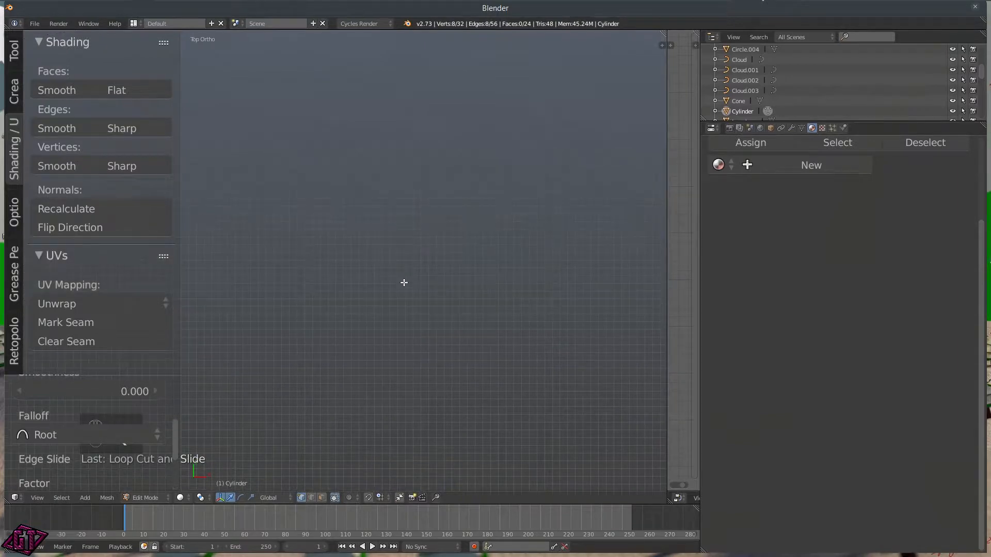
Step: In face select mode, select three faces beside the edge loop
{"action": "middle_click_drag", "start_coordinate": [298, 242], "coordinate": [348, 263], "text": "shift"}
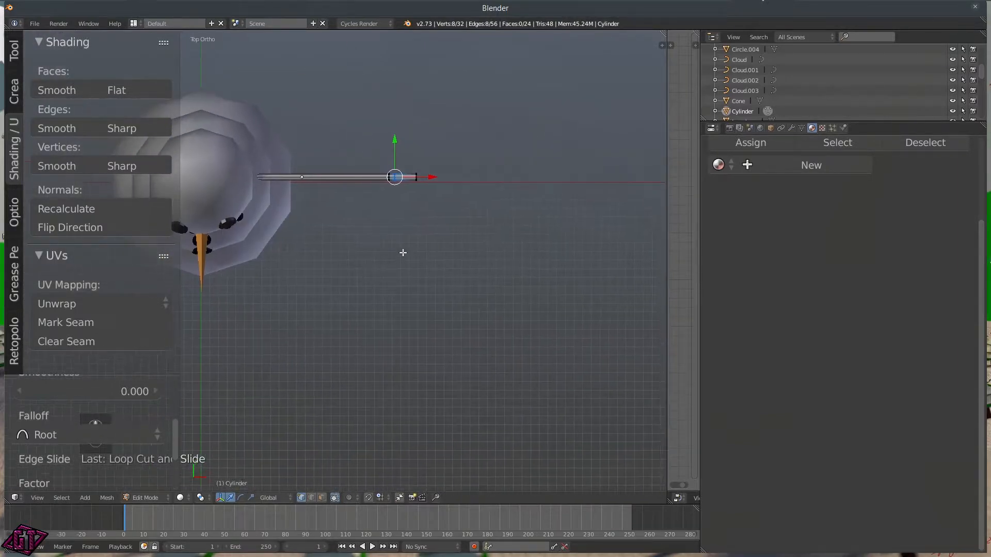
{"action": "scroll", "coordinate": [423, 212], "scroll_direction": "up", "scroll_amount": 6}
{"action": "middle_click_drag", "start_coordinate": [423, 212], "coordinate": [372, 392], "text": "shift"}
{"action": "scroll", "coordinate": [480, 268], "scroll_direction": "up", "scroll_amount": 5}
{"action": "middle_click_drag", "start_coordinate": [525, 218], "coordinate": [388, 346], "text": "shift"}
{"action": "middle_click_drag", "start_coordinate": [479, 274], "coordinate": [446, 296]}
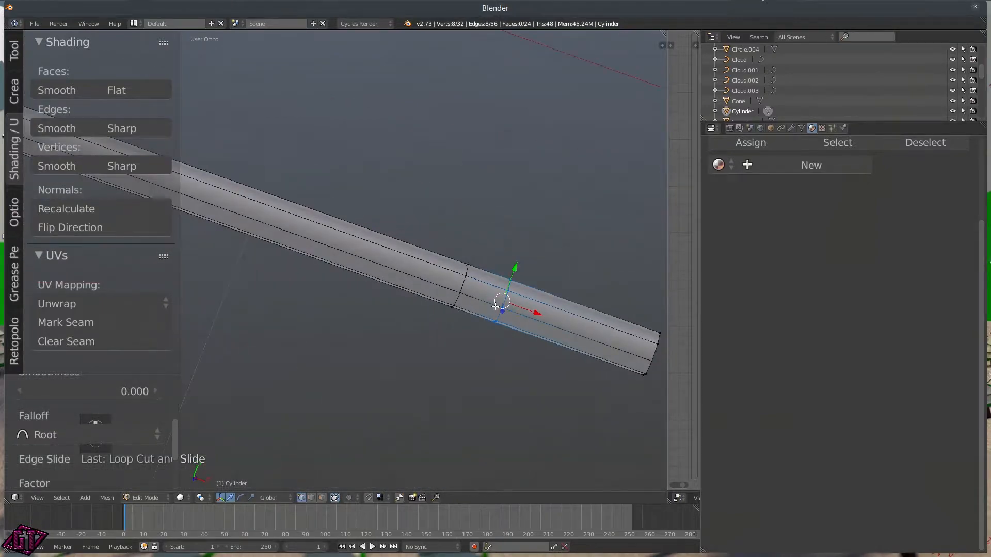
{"action": "key", "text": "ctrl+Tab"}
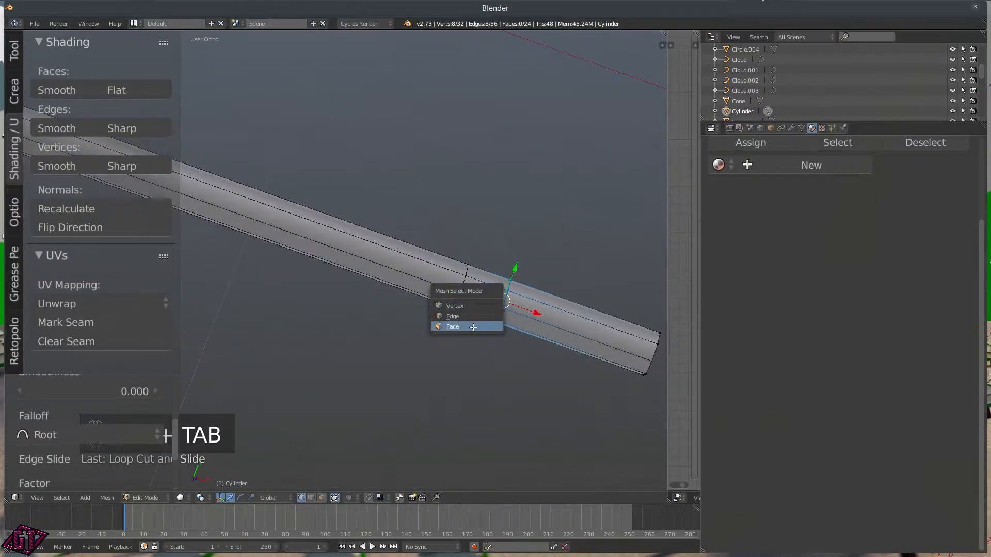
{"action": "left_click", "coordinate": [485, 328]}
{"action": "right_click", "coordinate": [491, 280]}
{"action": "middle_click_drag", "start_coordinate": [491, 281], "coordinate": [443, 269]}
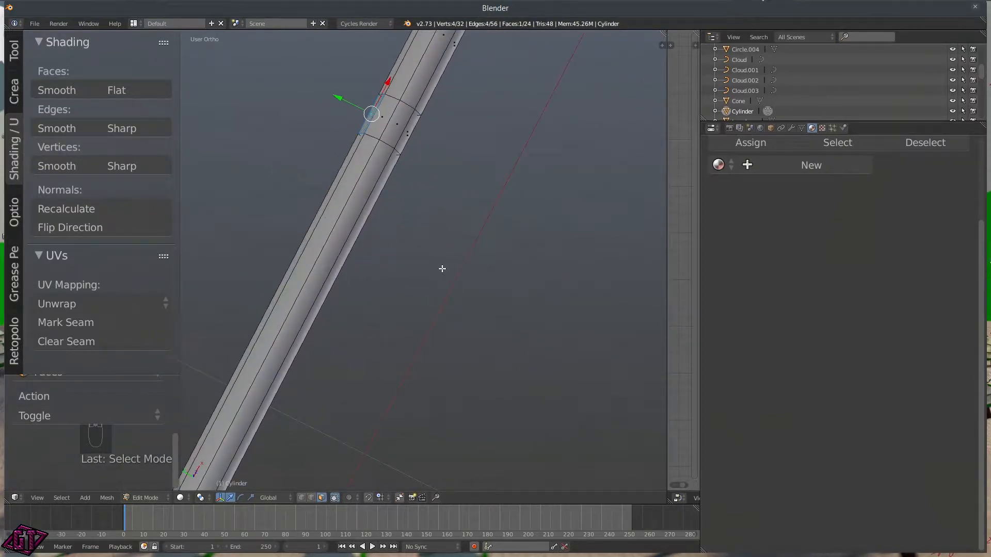
{"action": "key", "text": "q"}
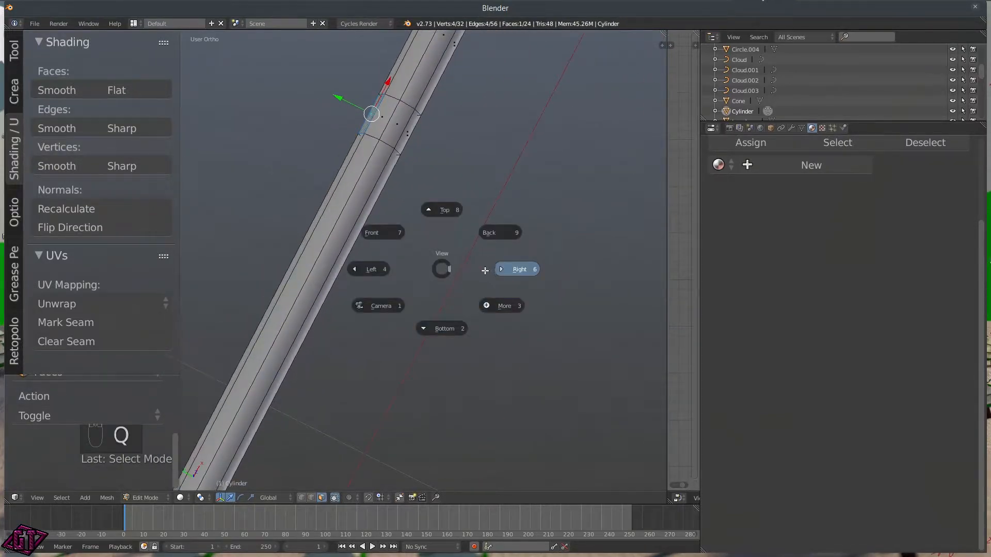
{"action": "left_click", "coordinate": [490, 234]}
{"action": "middle_click_drag", "start_coordinate": [246, 279], "coordinate": [447, 266], "text": "shift"}
{"action": "right_click", "coordinate": [386, 253], "text": "shift"}
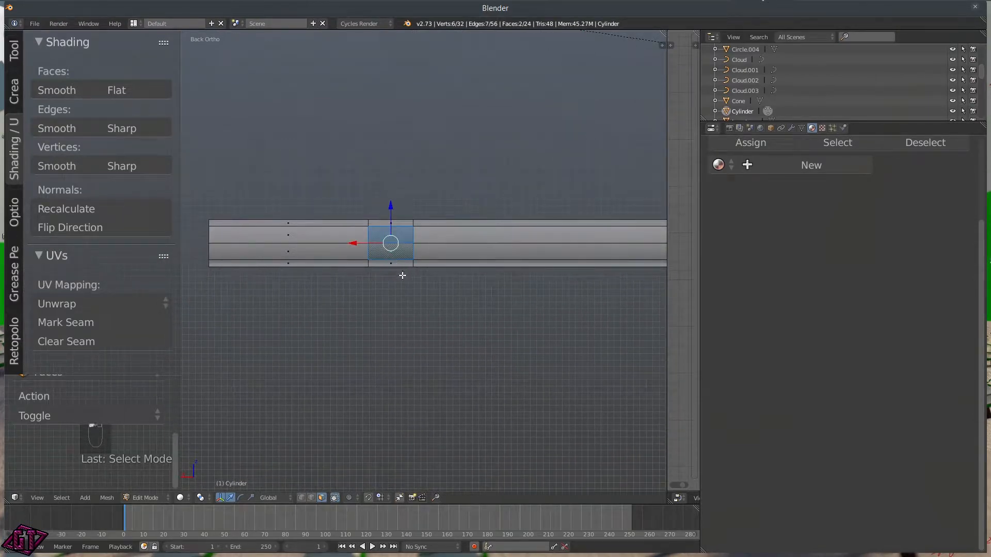
{"action": "right_click", "coordinate": [401, 266], "text": "shift"}
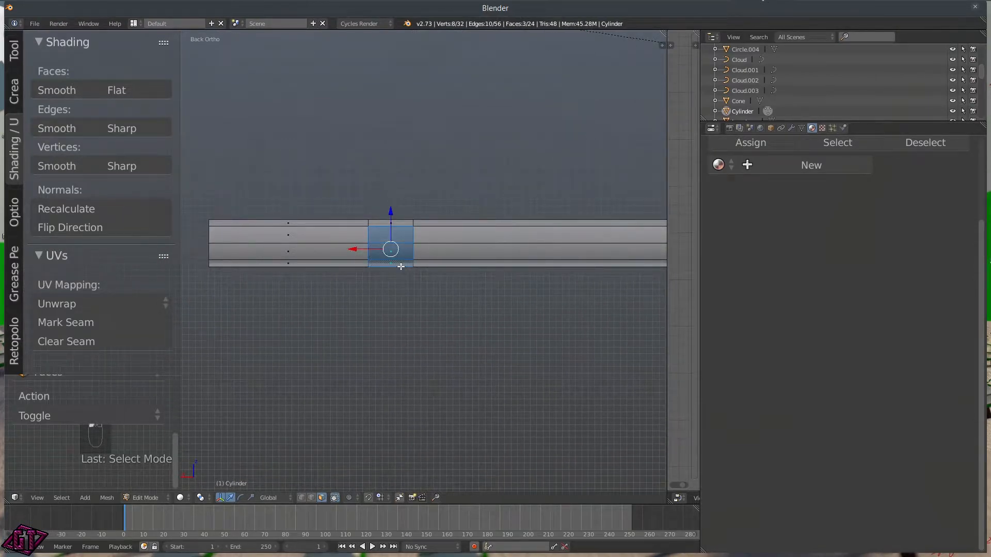
Step: From the right view, extrude the selected faces outward into a twig
{"action": "key", "text": "q"}
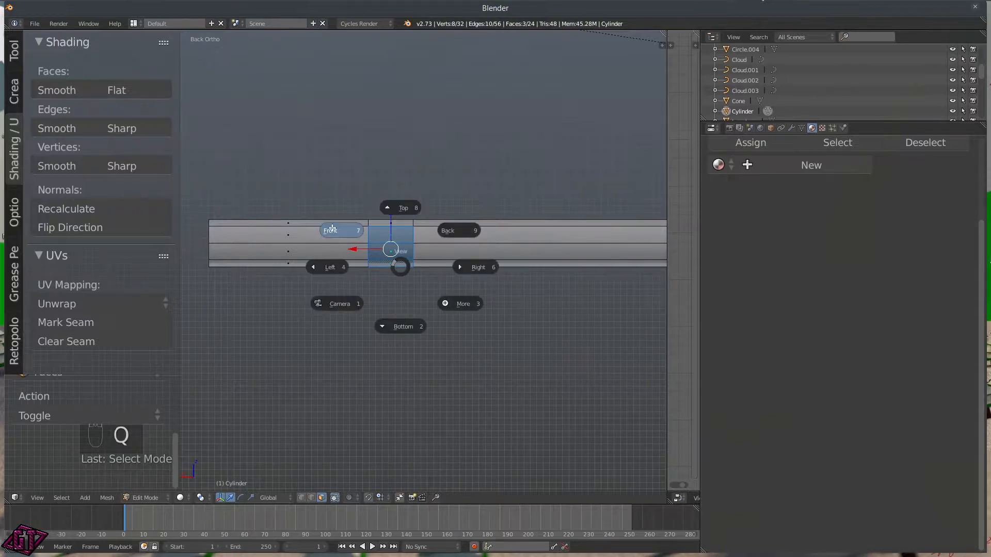
{"action": "left_click", "coordinate": [488, 268]}
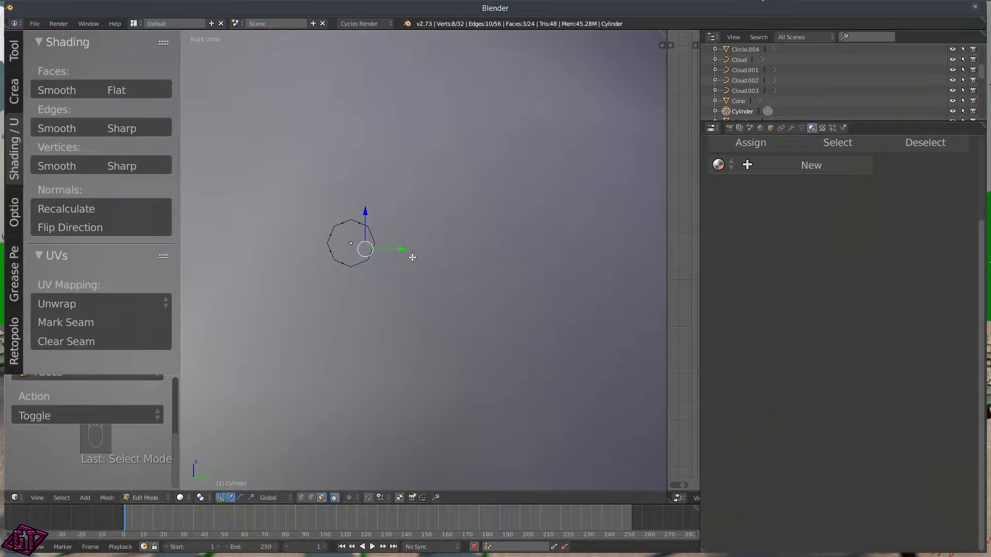
{"action": "key", "text": "e"}
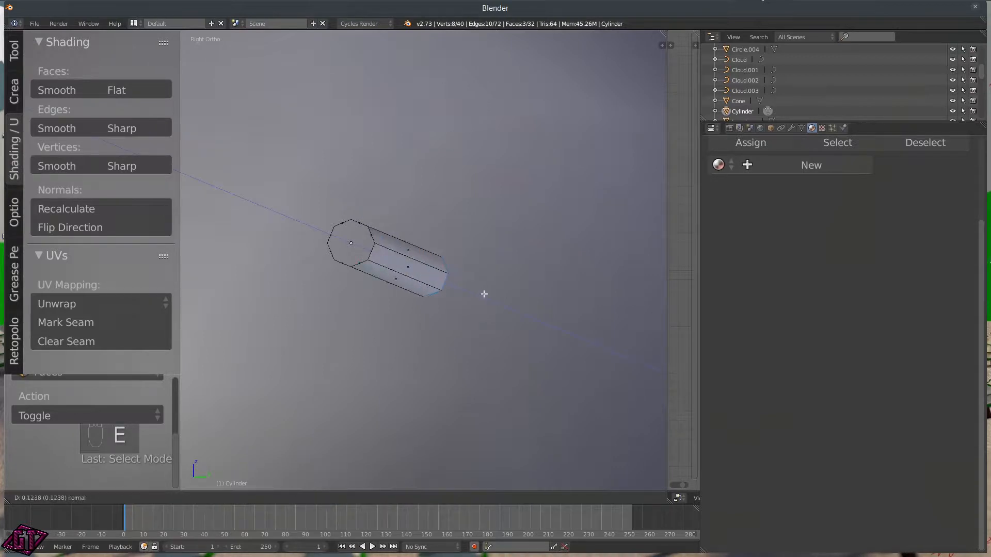
{"action": "left_click", "coordinate": [518, 308]}
{"action": "middle_click_drag", "start_coordinate": [518, 308], "coordinate": [604, 314]}
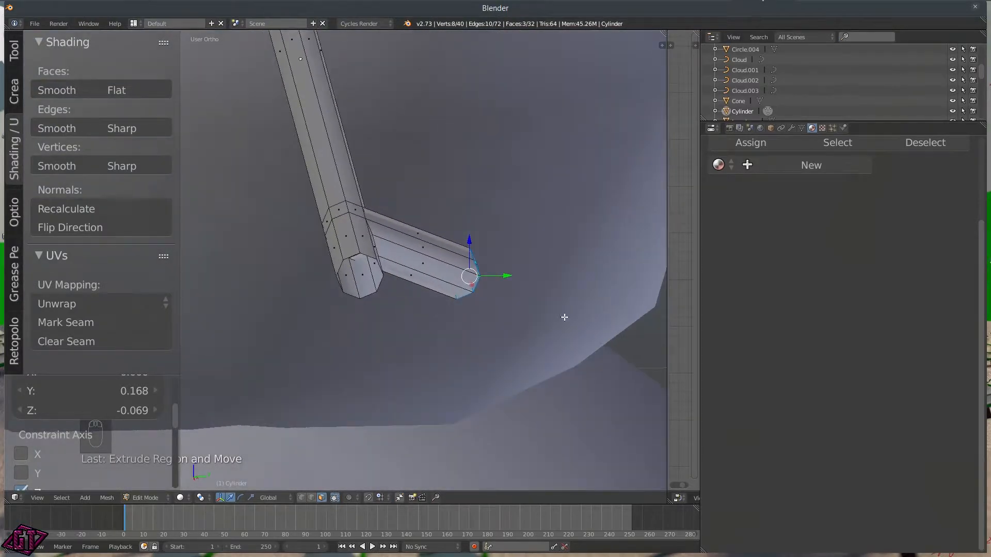
{"action": "scroll", "coordinate": [429, 289], "scroll_direction": "down", "scroll_amount": 3}
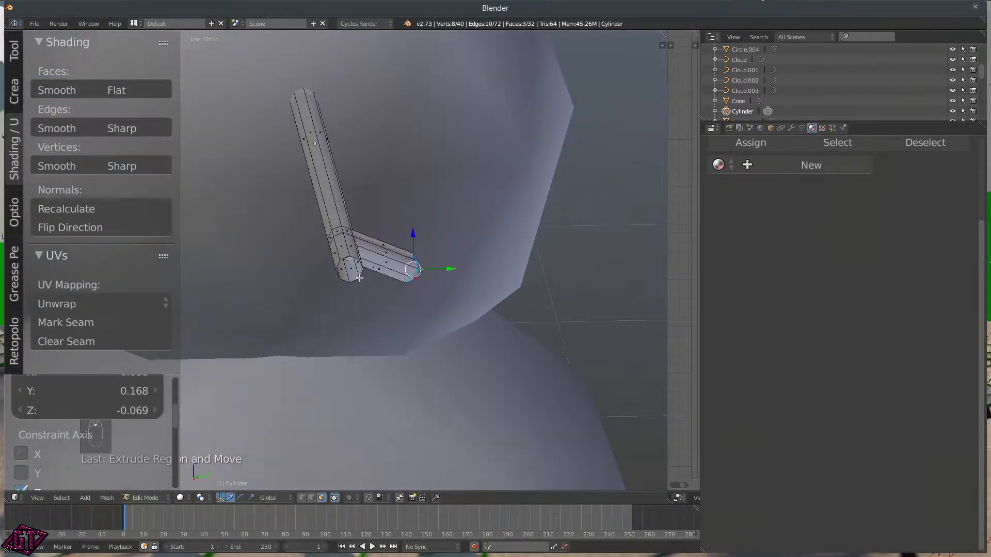
{"action": "middle_click_drag", "start_coordinate": [320, 262], "coordinate": [393, 268]}
Step: From the front view, select three faces on another section of the arm
{"action": "key", "text": "q"}
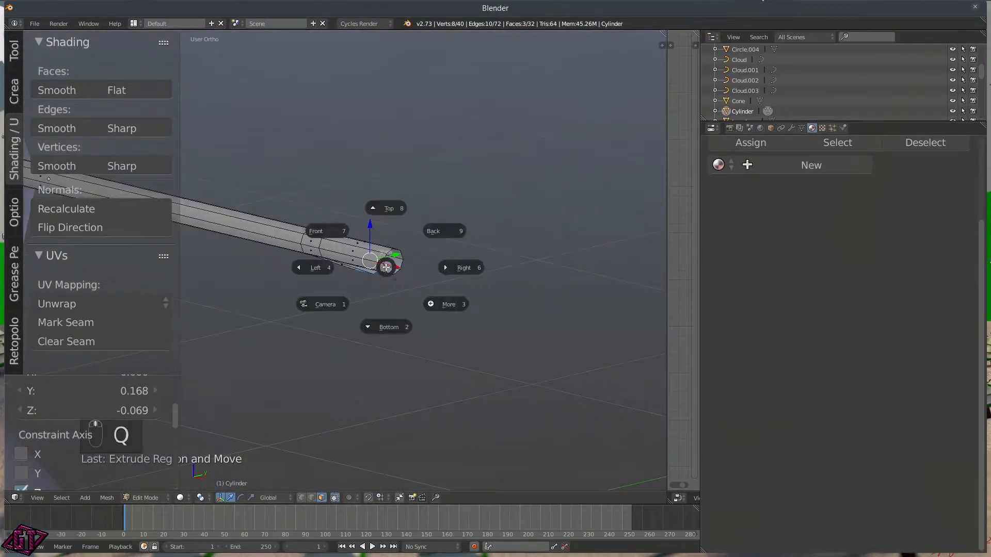
{"action": "left_click", "coordinate": [325, 239]}
{"action": "scroll", "coordinate": [308, 255], "scroll_direction": "up", "scroll_amount": 6}
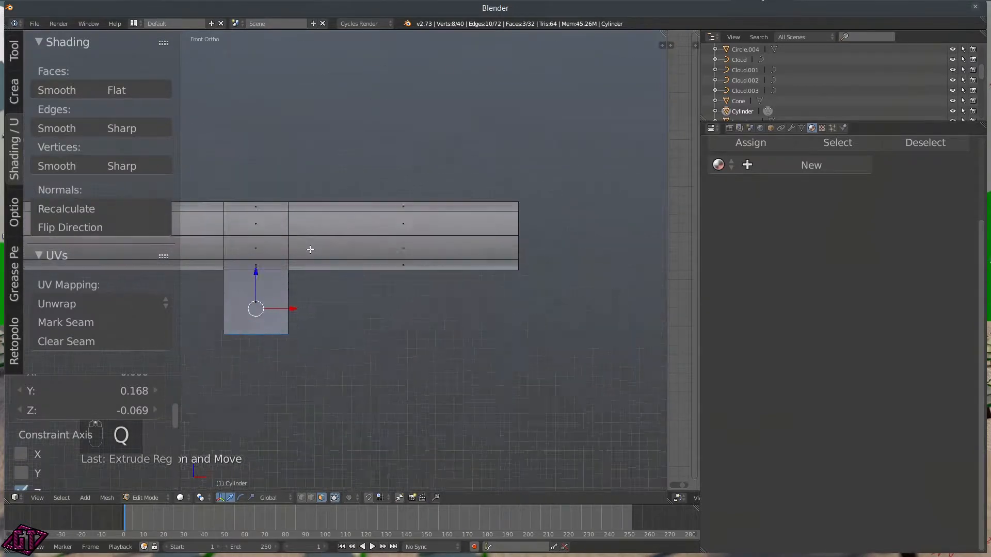
{"action": "right_click", "coordinate": [250, 212]}
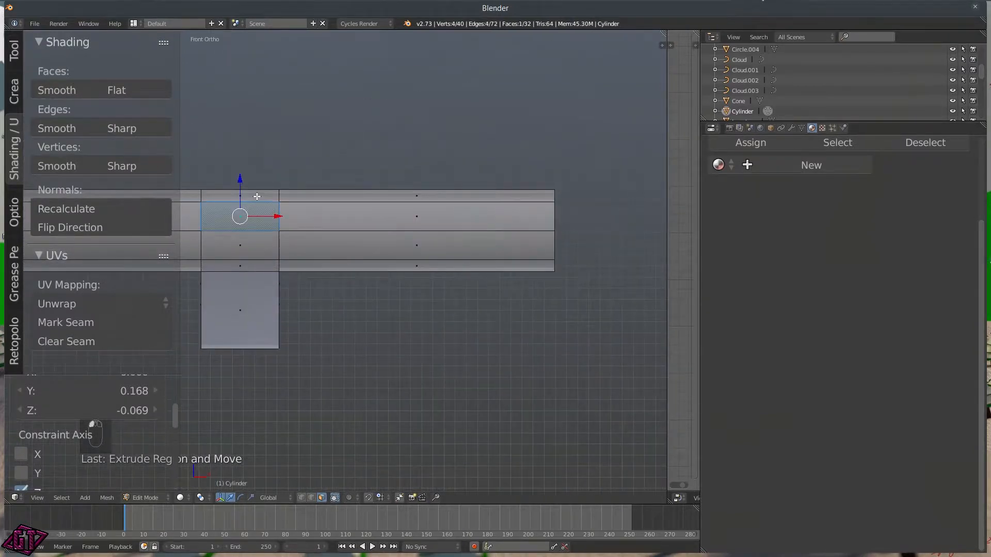
{"action": "right_click", "coordinate": [258, 241], "text": "shift"}
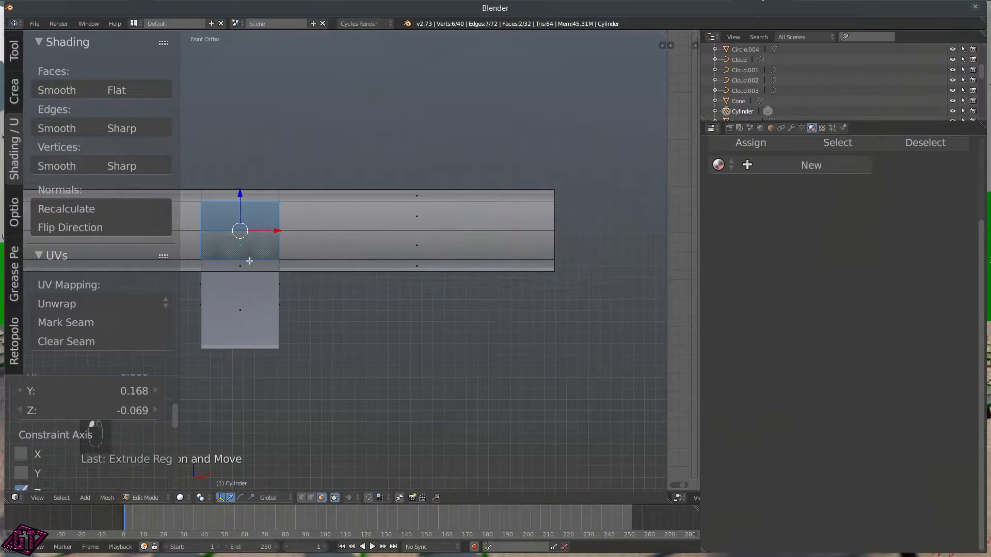
{"action": "right_click", "coordinate": [250, 265], "text": "shift"}
{"action": "middle_click_drag", "start_coordinate": [171, 288], "coordinate": [233, 271]}
{"action": "right_click", "coordinate": [234, 271]}
{"action": "right_click", "coordinate": [230, 240]}
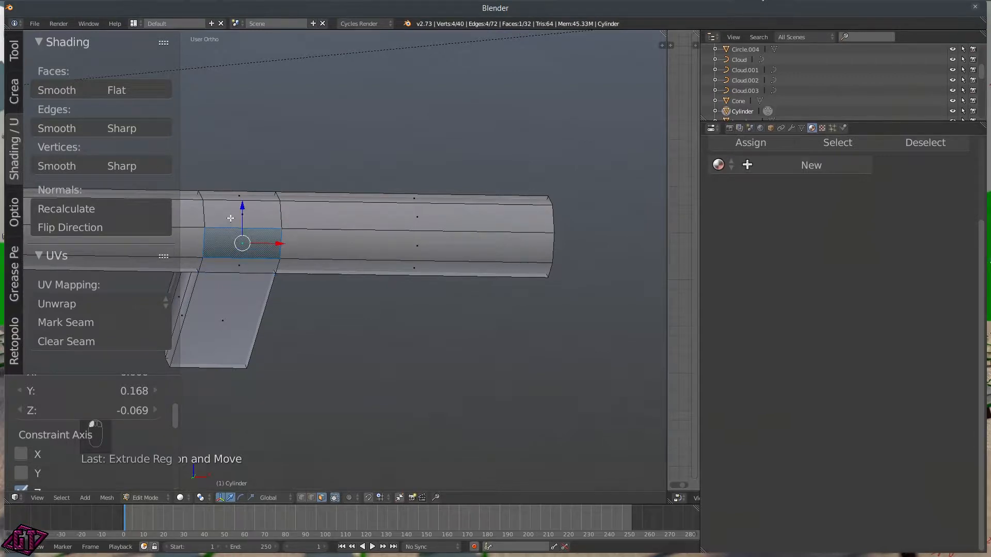
{"action": "left_click", "coordinate": [226, 212], "text": "shift"}
{"action": "left_click", "coordinate": [220, 196], "text": "shift"}
{"action": "scroll", "coordinate": [235, 262], "scroll_direction": "down", "scroll_amount": 2}
{"action": "middle_click_drag", "start_coordinate": [251, 271], "coordinate": [256, 318]}
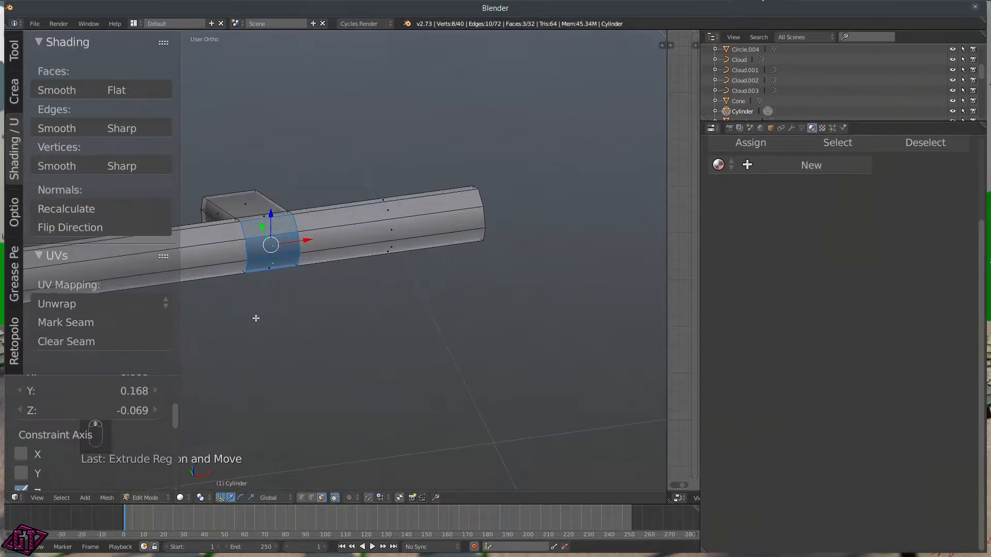
Step: From the right view, extrude the selected faces into a second twig
{"action": "key", "text": "q"}
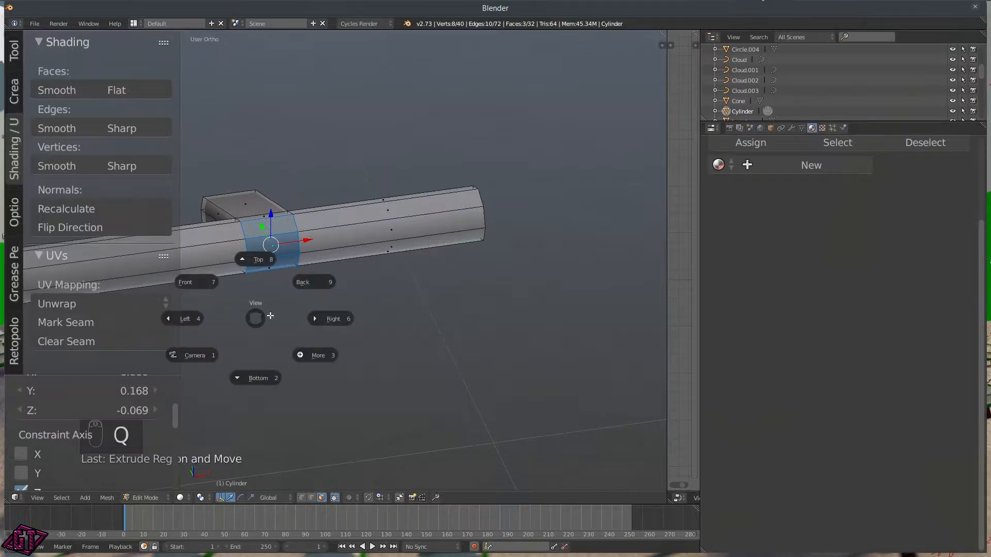
{"action": "left_click", "coordinate": [328, 316]}
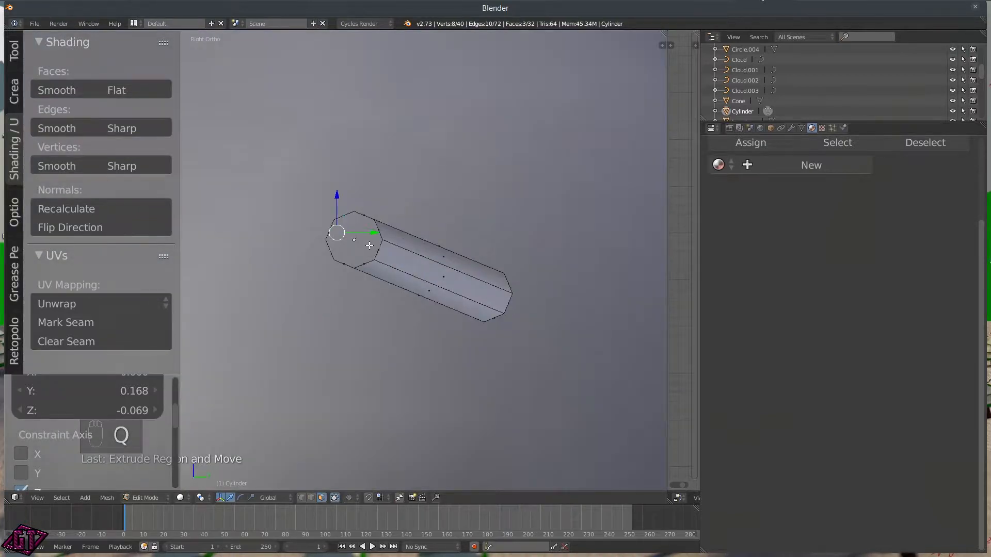
{"action": "scroll", "coordinate": [350, 261], "scroll_direction": "down", "scroll_amount": 4}
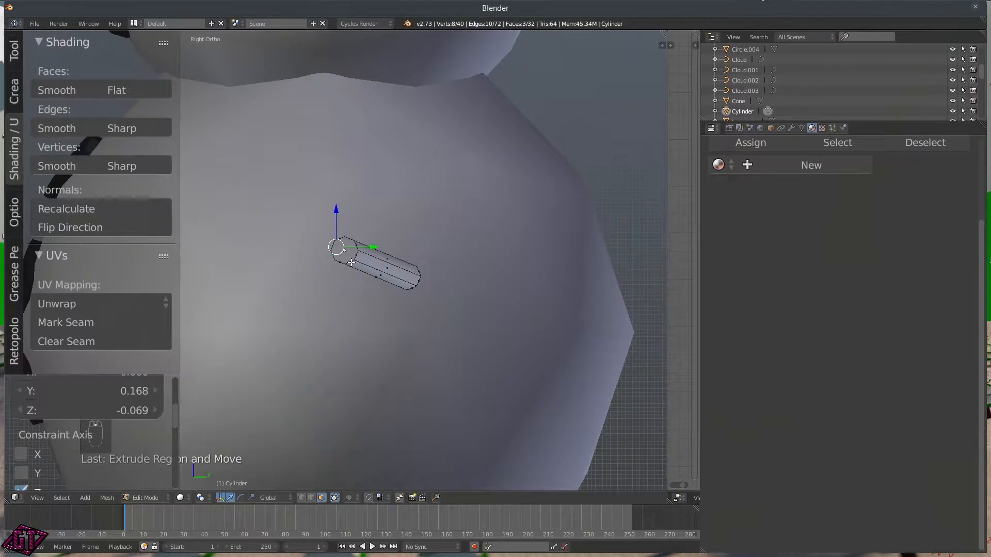
{"action": "key", "text": "e"}
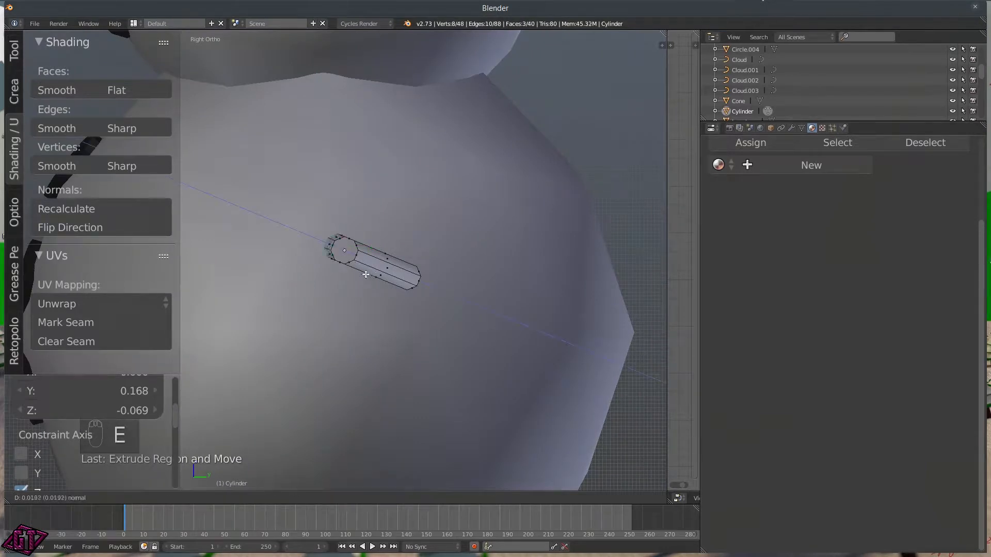
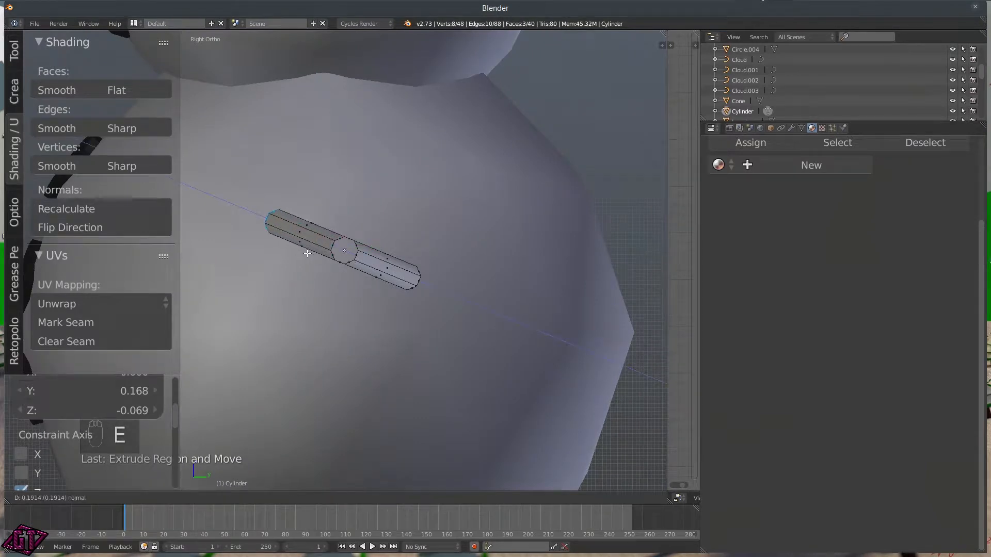
Step: Confirm the extruded branch segment and bend its end face with proportional editing on
{"action": "left_click", "coordinate": [309, 254]}
{"action": "middle_click_drag", "start_coordinate": [305, 288], "coordinate": [428, 385]}
{"action": "key", "text": "o"}
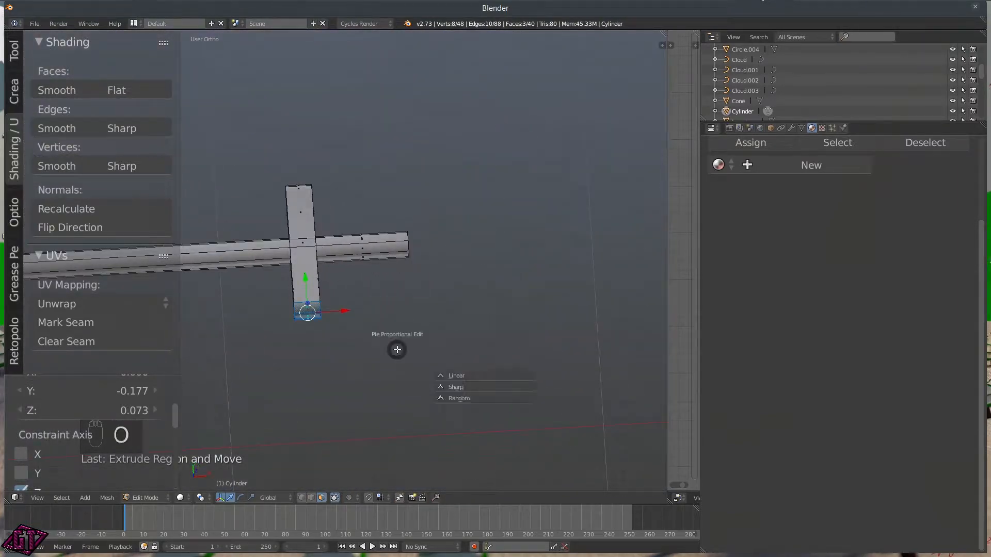
{"action": "left_click", "coordinate": [395, 304]}
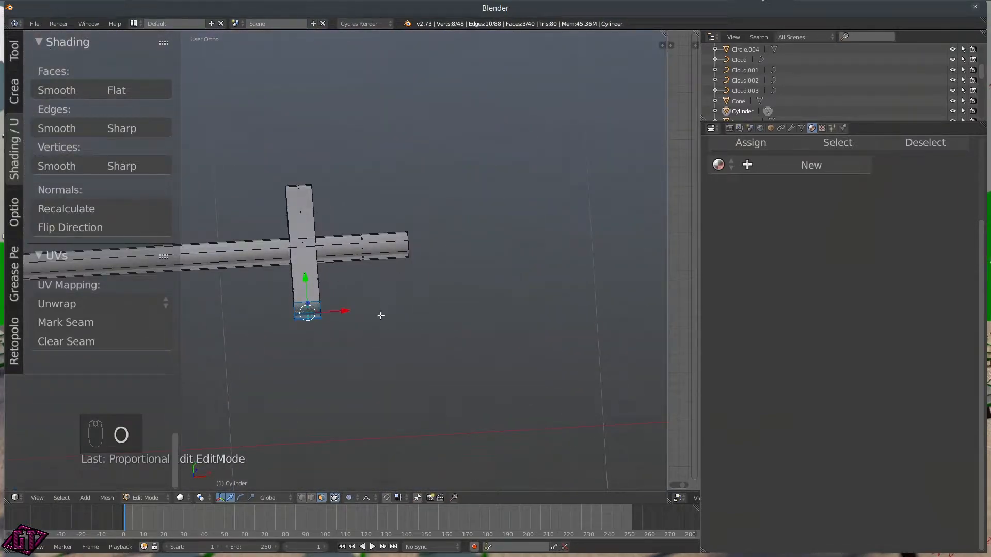
{"action": "key", "text": "g"}
{"action": "scroll", "coordinate": [382, 328], "scroll_direction": "up", "scroll_amount": 6}
{"action": "scroll", "coordinate": [381, 327], "scroll_direction": "up", "scroll_amount": 8}
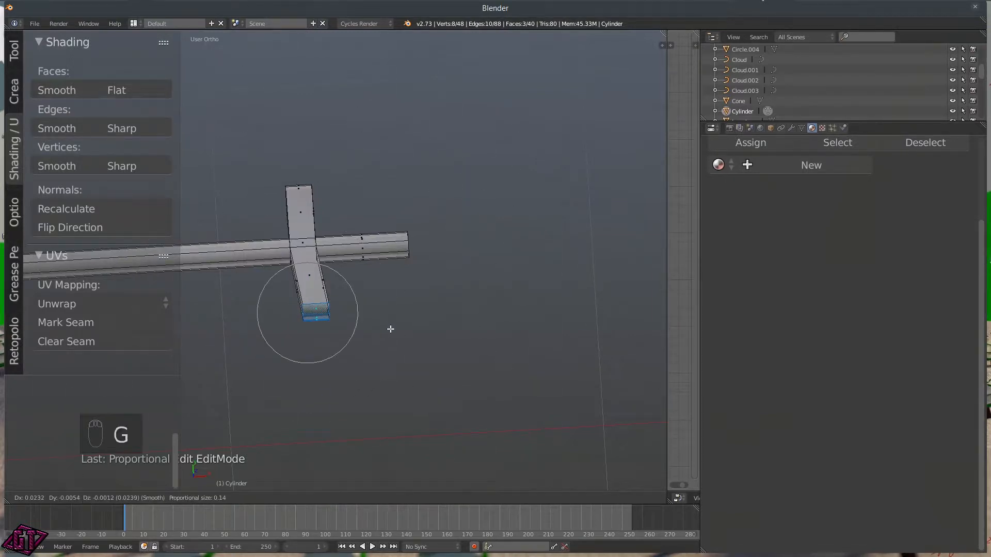
{"action": "left_click", "coordinate": [445, 339]}
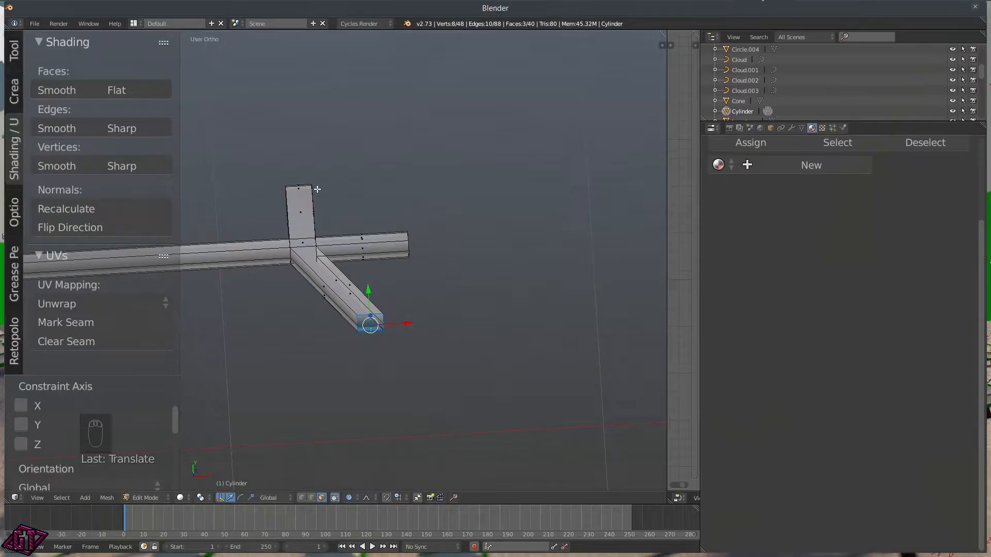
Step: Select three end faces of the tube and stretch the arm down and to the right
{"action": "middle_click_drag", "start_coordinate": [323, 192], "coordinate": [226, 209]}
{"action": "middle_click_drag", "start_coordinate": [414, 303], "coordinate": [373, 223]}
{"action": "right_click", "coordinate": [423, 286]}
{"action": "scroll", "coordinate": [426, 325], "scroll_direction": "up", "scroll_amount": 4}
{"action": "middle_click_drag", "start_coordinate": [440, 335], "coordinate": [423, 288], "text": "shift"}
{"action": "right_click", "coordinate": [466, 213], "text": "shift"}
{"action": "right_click", "coordinate": [447, 206], "text": "shift"}
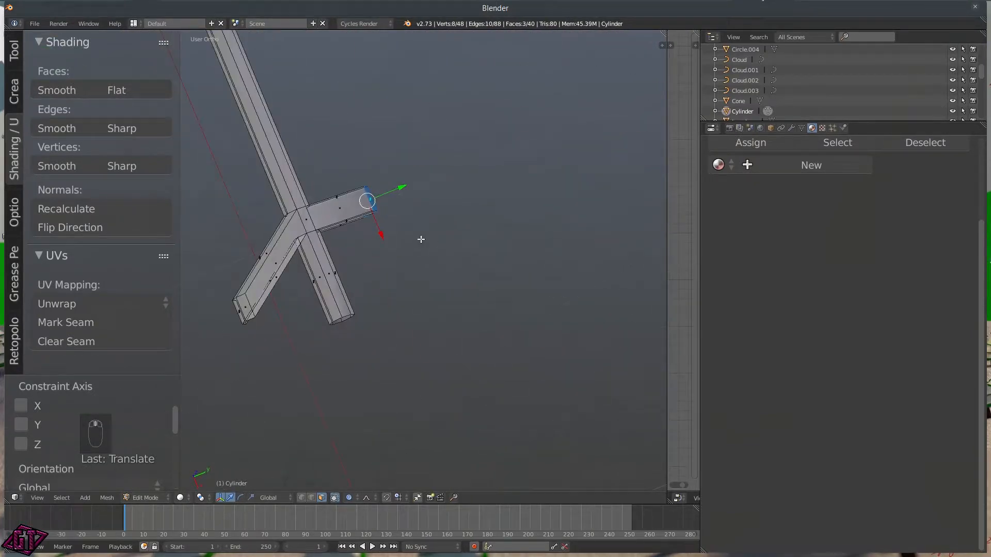
{"action": "key", "text": "g"}
{"action": "left_click", "coordinate": [526, 279]}
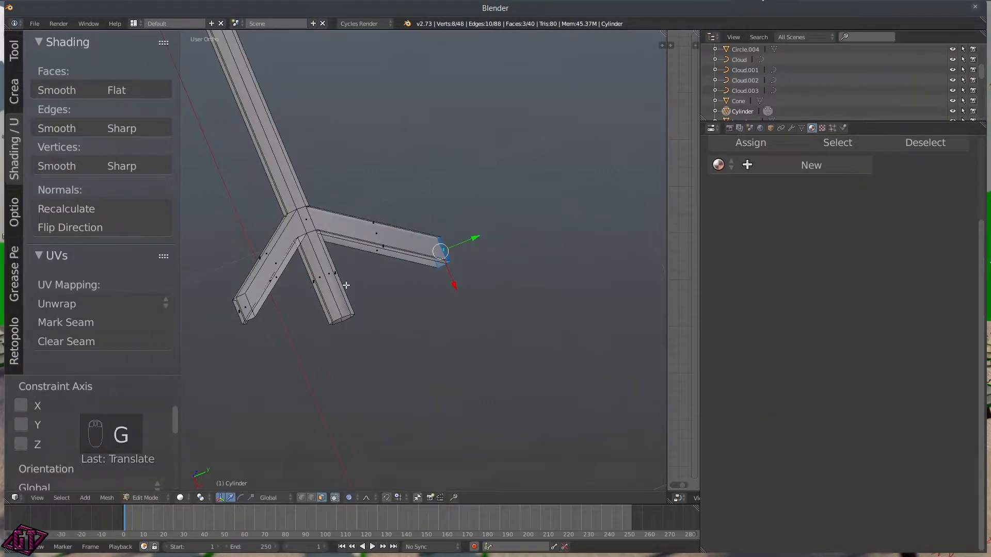
{"action": "middle_click_drag", "start_coordinate": [357, 320], "coordinate": [395, 336]}
{"action": "scroll", "coordinate": [333, 200], "scroll_direction": "up", "scroll_amount": 6}
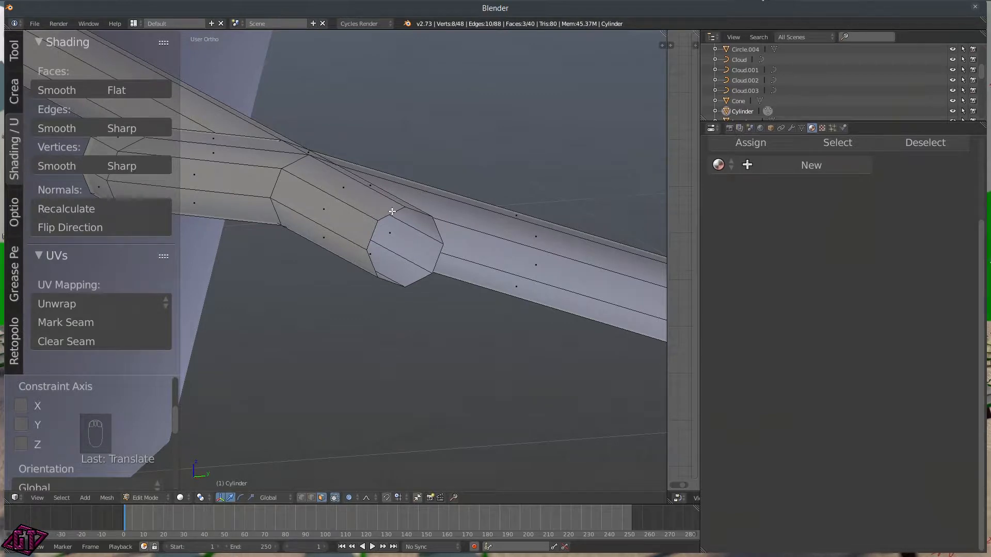
Step: In vertex mode, select the tube's open end loop and extrude it in place from the right view
{"action": "key", "text": "ctrl+Tab"}
{"action": "left_click", "coordinate": [373, 195]}
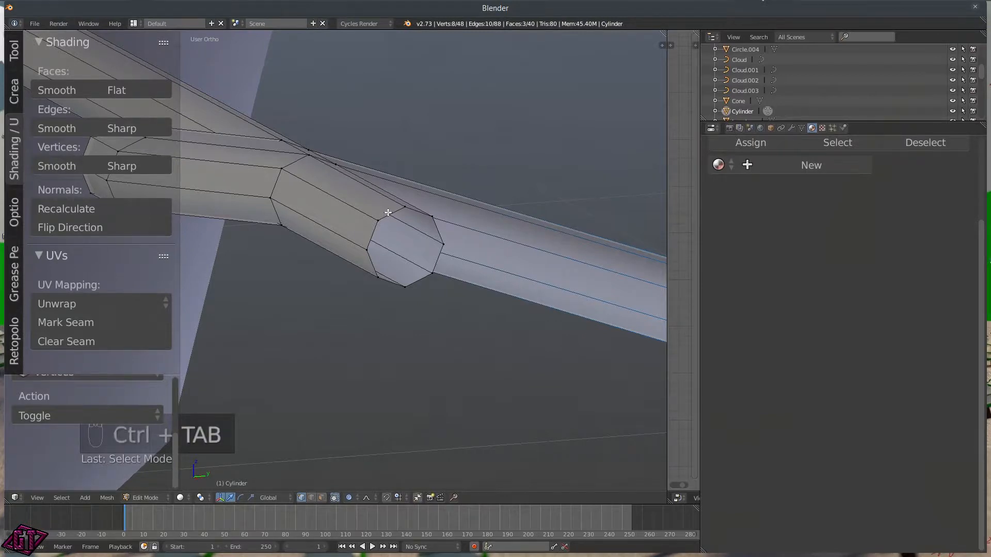
{"action": "left_click", "coordinate": [390, 214], "text": "alt"}
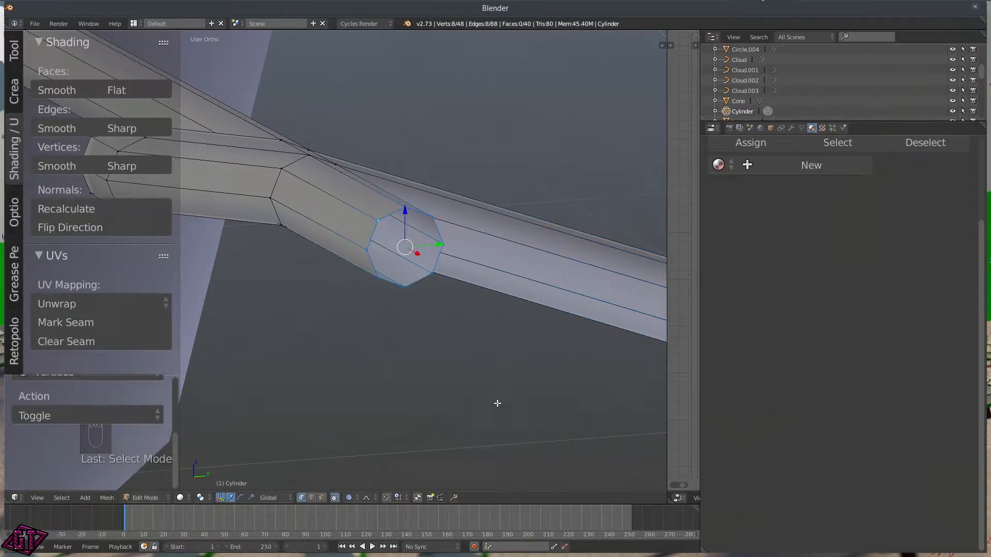
{"action": "key", "text": "q"}
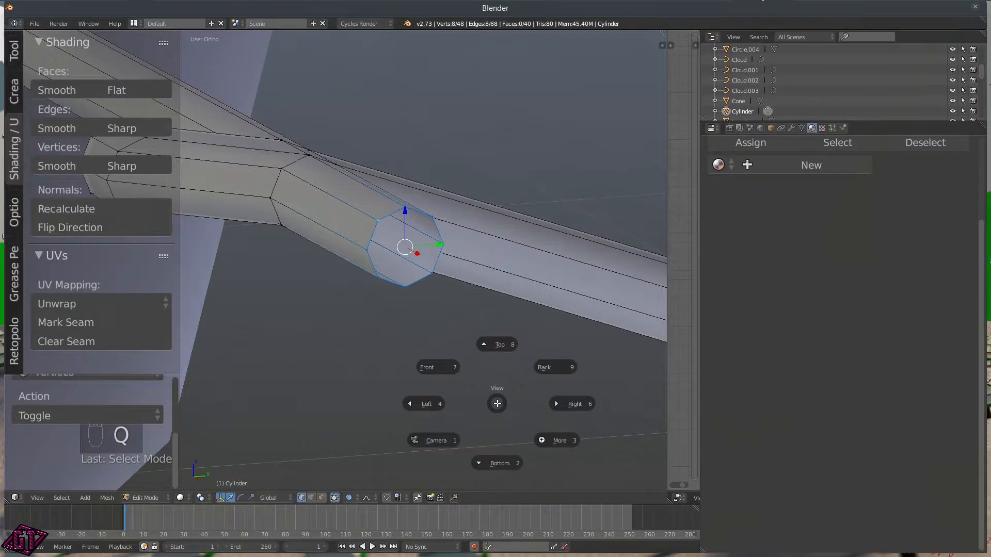
{"action": "left_click", "coordinate": [579, 403]}
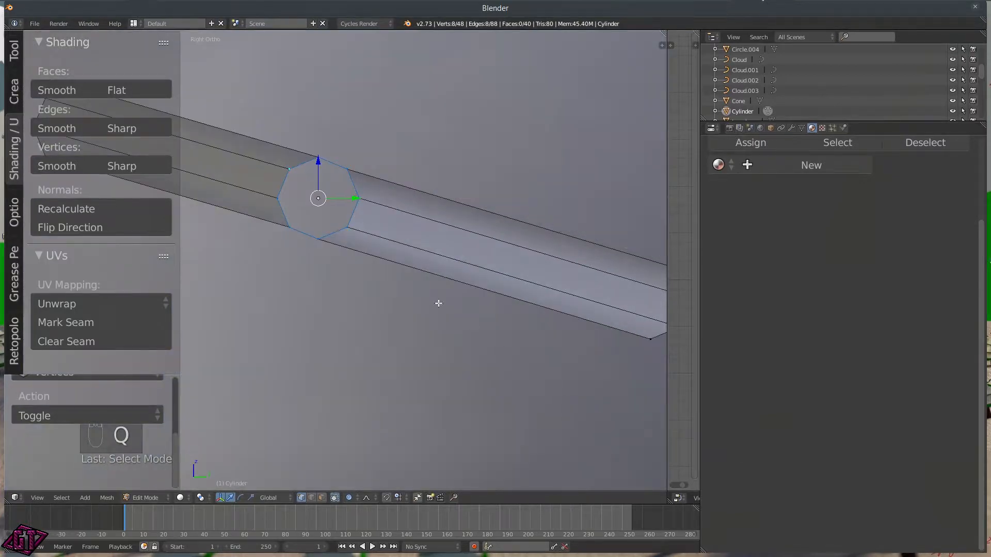
{"action": "key", "text": "e"}
{"action": "right_click", "coordinate": [414, 225]}
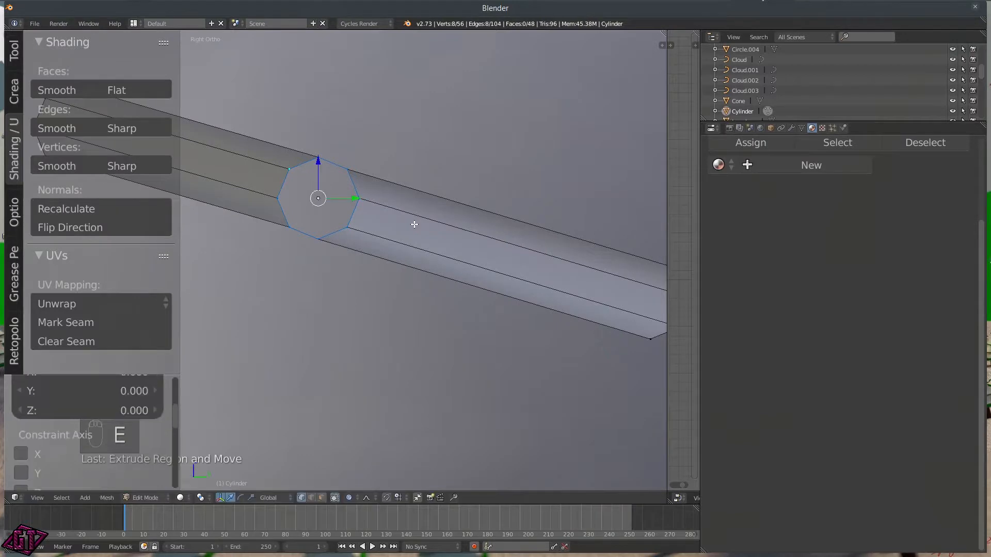
{"action": "key", "text": "s"}
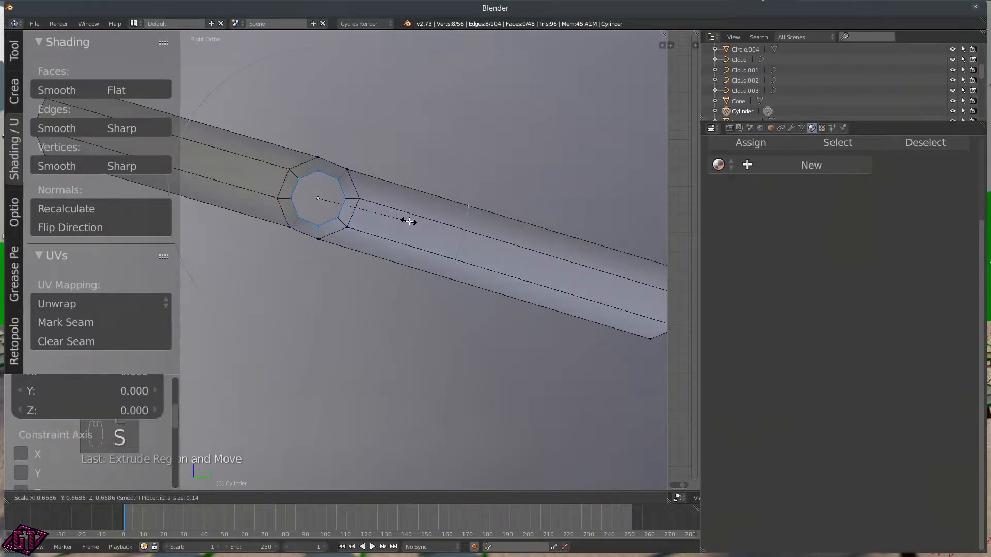
{"action": "right_click", "coordinate": [409, 221]}
Step: With proportional editing off, shrink the ring to about 0.61, inset another ring, and merge it at centre
{"action": "key", "text": "o"}
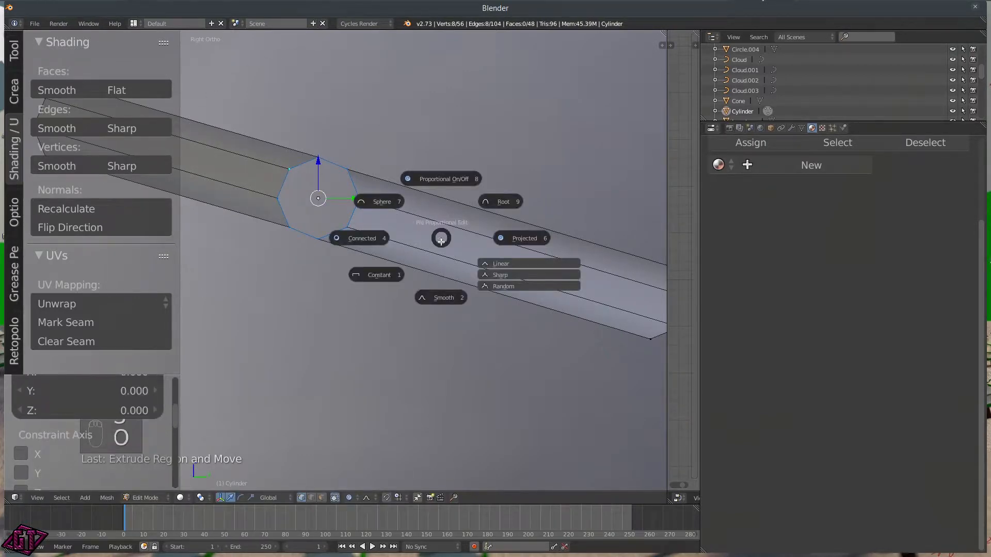
{"action": "left_click", "coordinate": [447, 181]}
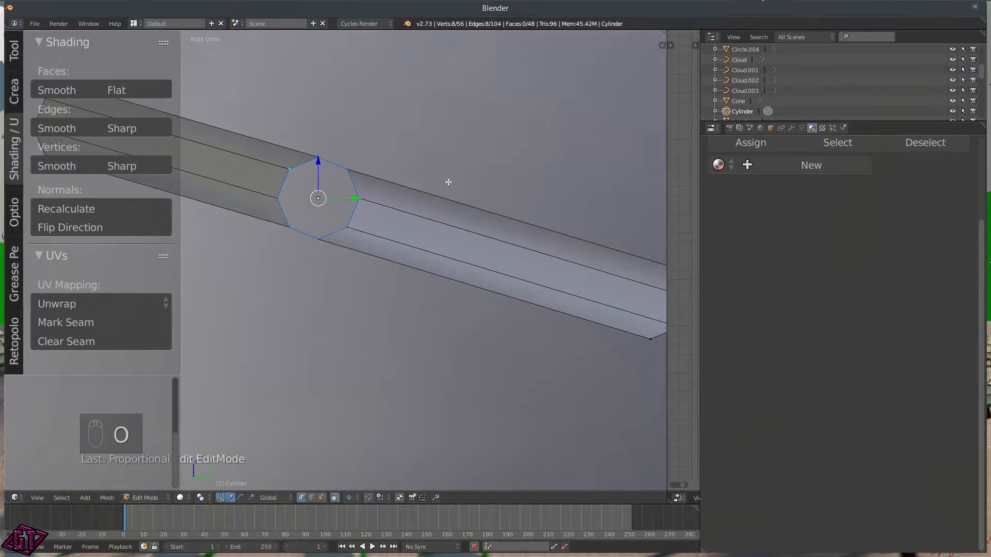
{"action": "key", "text": "s"}
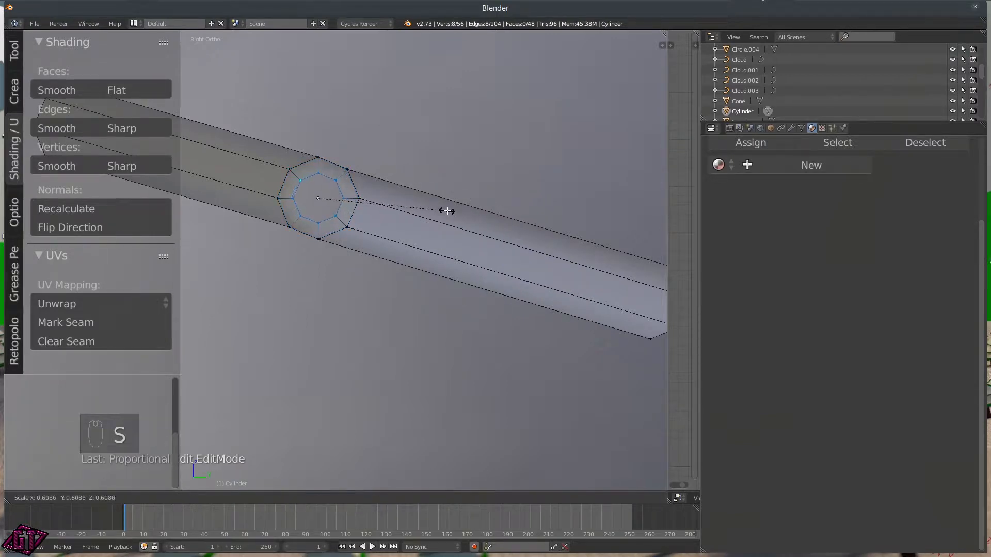
{"action": "left_click", "coordinate": [447, 212]}
{"action": "key", "text": "e"}
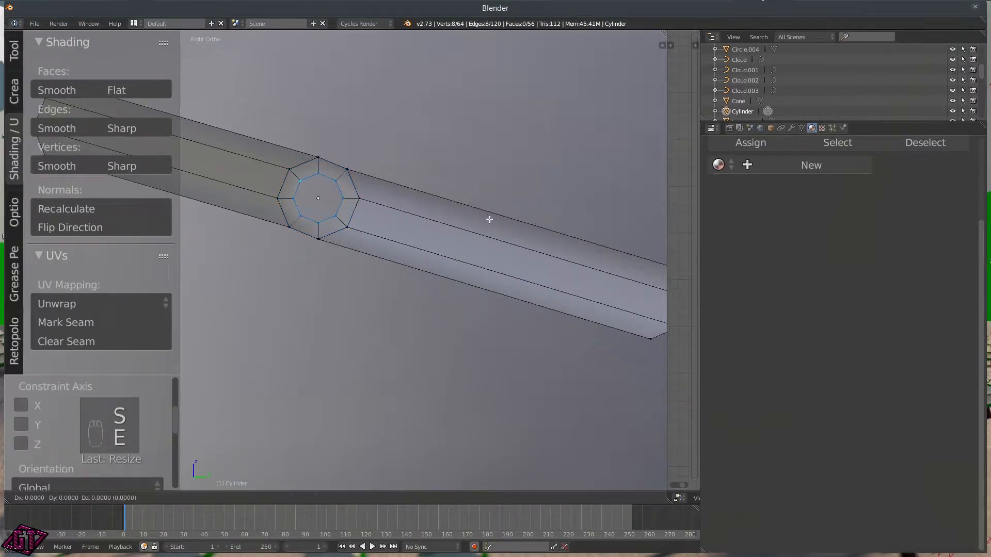
{"action": "left_click", "coordinate": [490, 219]}
{"action": "key", "text": "s"}
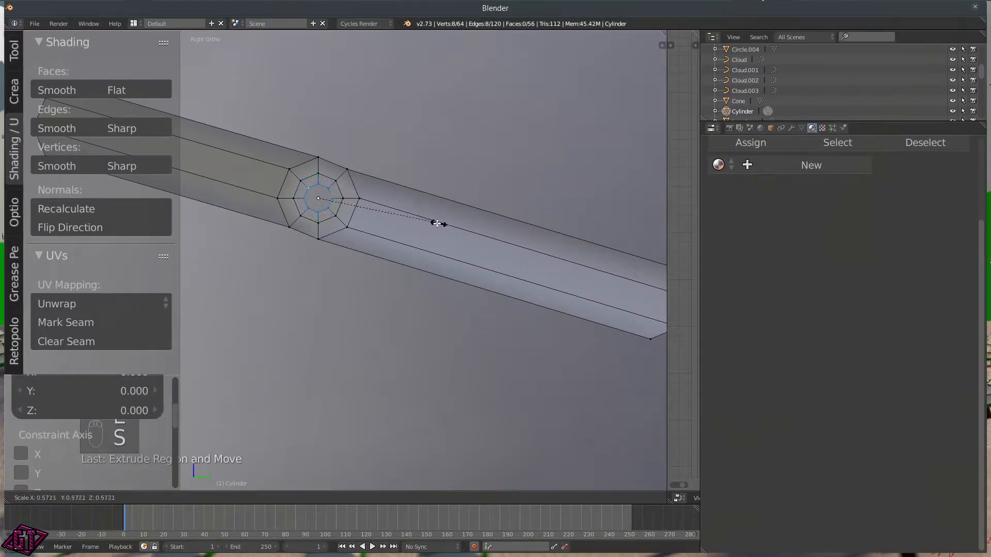
{"action": "left_click", "coordinate": [397, 223]}
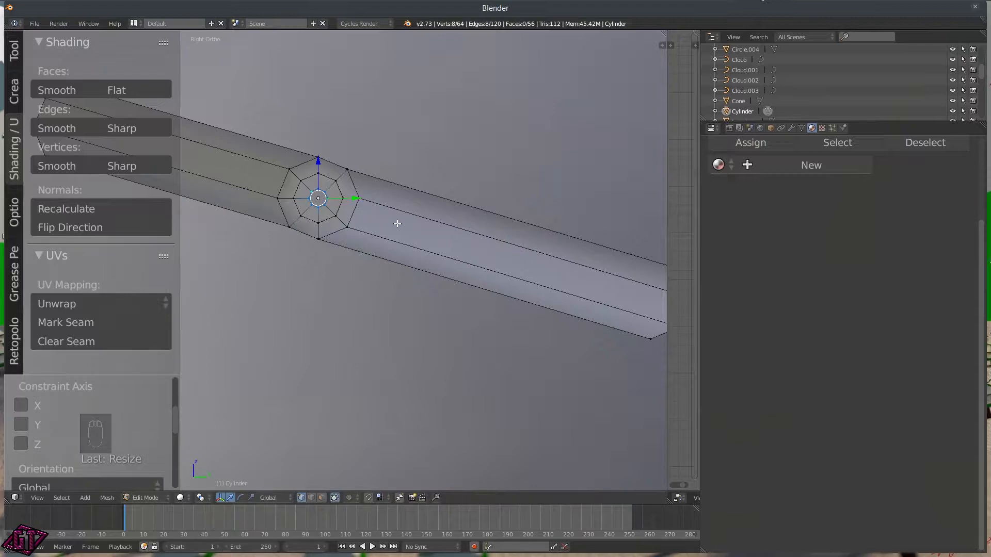
{"action": "key", "text": "alt+m"}
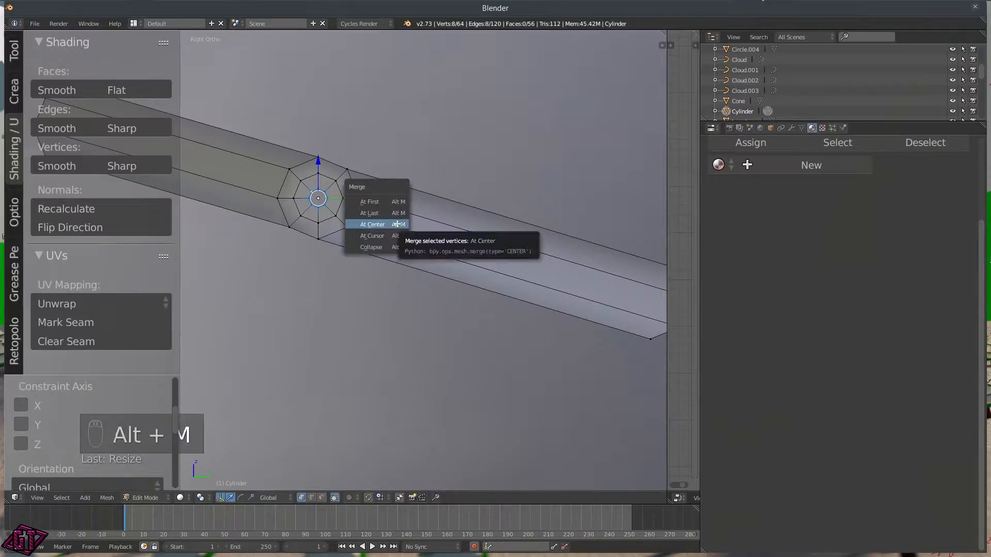
{"action": "left_click", "coordinate": [388, 224]}
{"action": "middle_click_drag", "start_coordinate": [283, 224], "coordinate": [347, 255]}
{"action": "scroll", "coordinate": [496, 278], "scroll_direction": "down", "scroll_amount": 2}
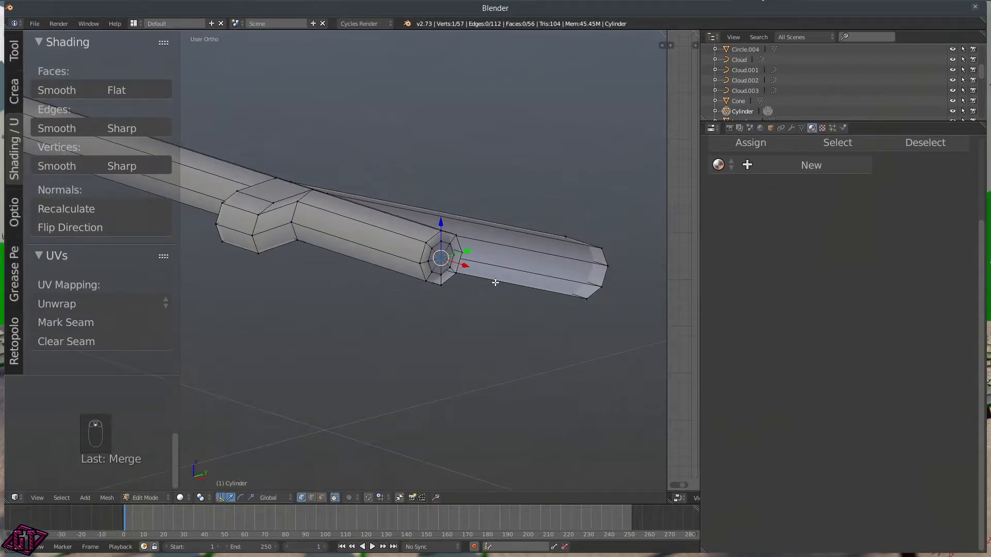
Step: With proportional falloff, pull the centre tip vertex 0.0568 along X to round the end, then select all
{"action": "key", "text": "o"}
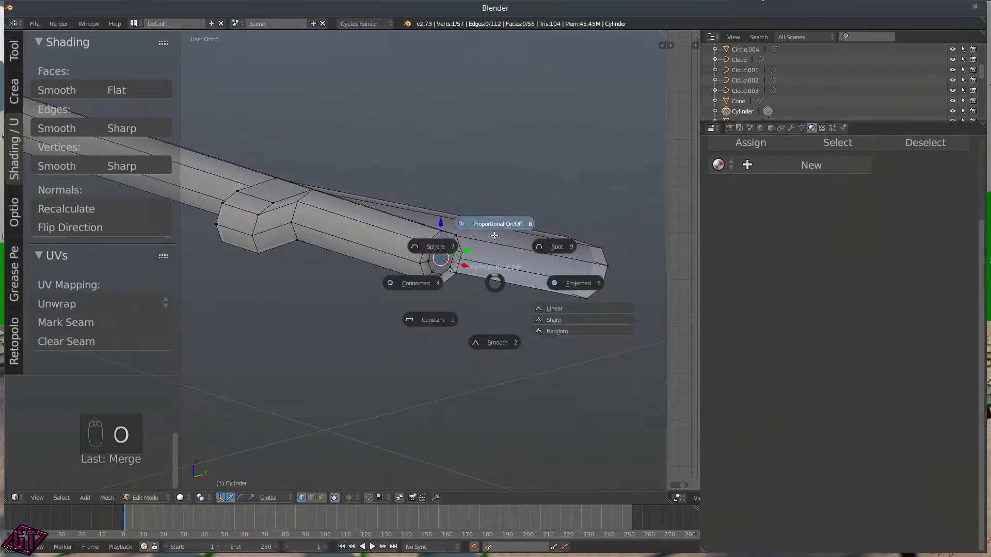
{"action": "left_click", "coordinate": [494, 270]}
{"action": "left_click_drag", "start_coordinate": [466, 267], "coordinate": [471, 271]}
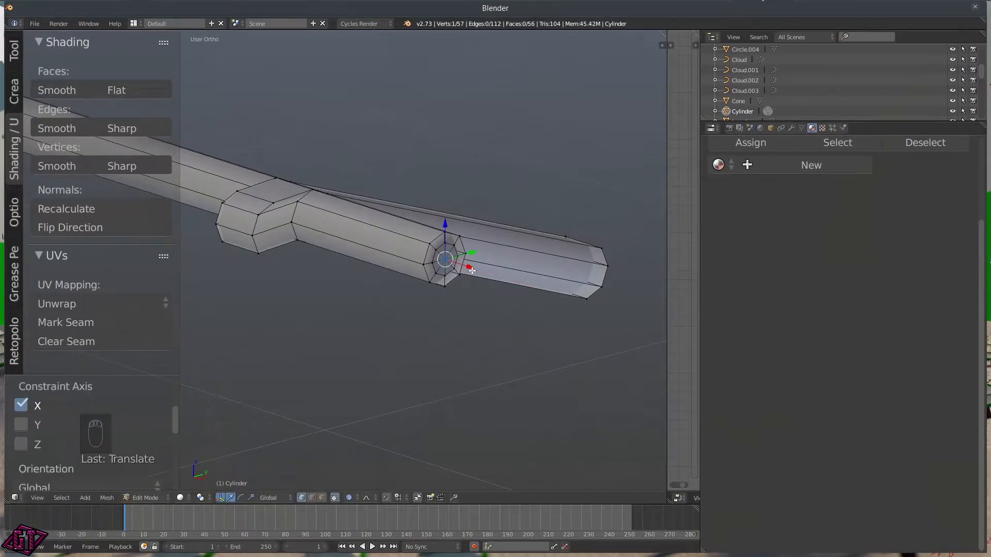
{"action": "key", "text": "g"}
{"action": "scroll", "coordinate": [475, 272], "scroll_direction": "up", "scroll_amount": 13}
{"action": "key", "text": "x"}
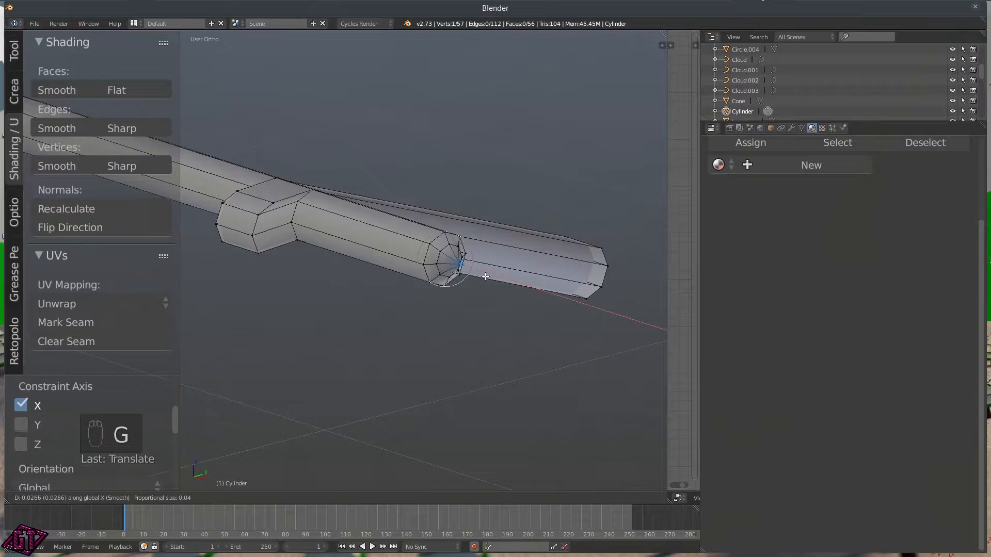
{"action": "scroll", "coordinate": [489, 279], "scroll_direction": "up", "scroll_amount": 3}
{"action": "scroll", "coordinate": [490, 280], "scroll_direction": "down", "scroll_amount": 5}
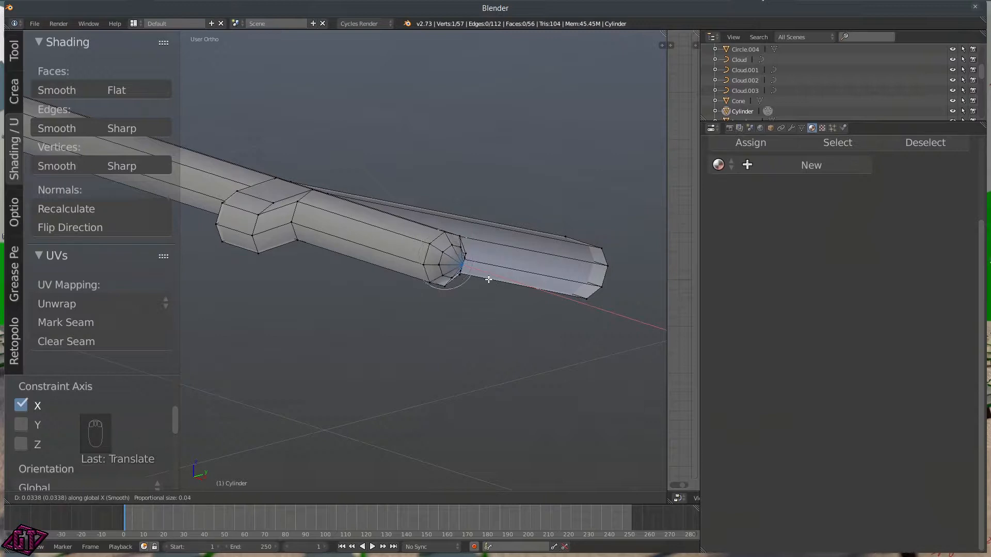
{"action": "scroll", "coordinate": [495, 283], "scroll_direction": "down", "scroll_amount": 2}
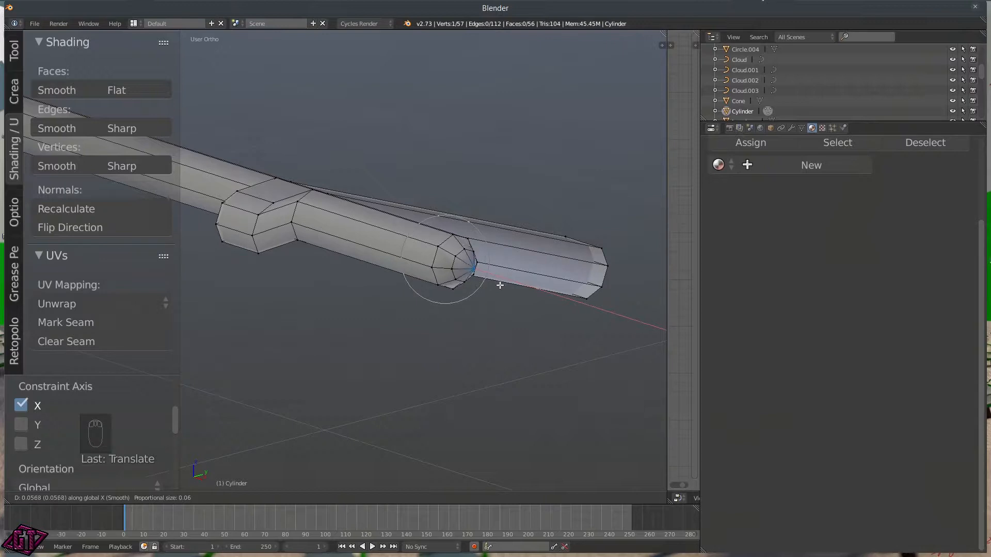
{"action": "left_click", "coordinate": [495, 285]}
{"action": "scroll", "coordinate": [405, 305], "scroll_direction": "down", "scroll_amount": 6}
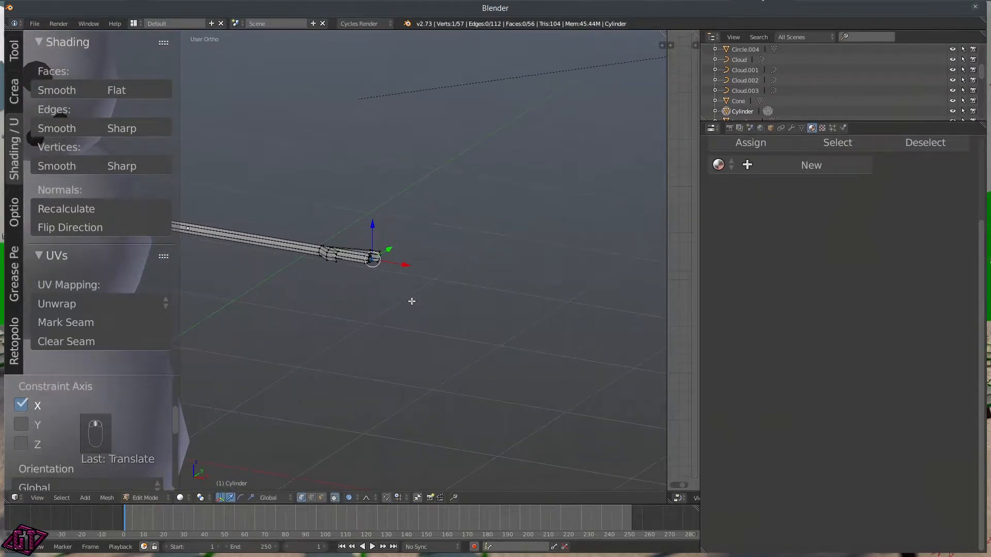
{"action": "key", "text": "a"}
{"action": "key", "text": "a"}
{"action": "middle_click_drag", "start_coordinate": [397, 245], "coordinate": [318, 263]}
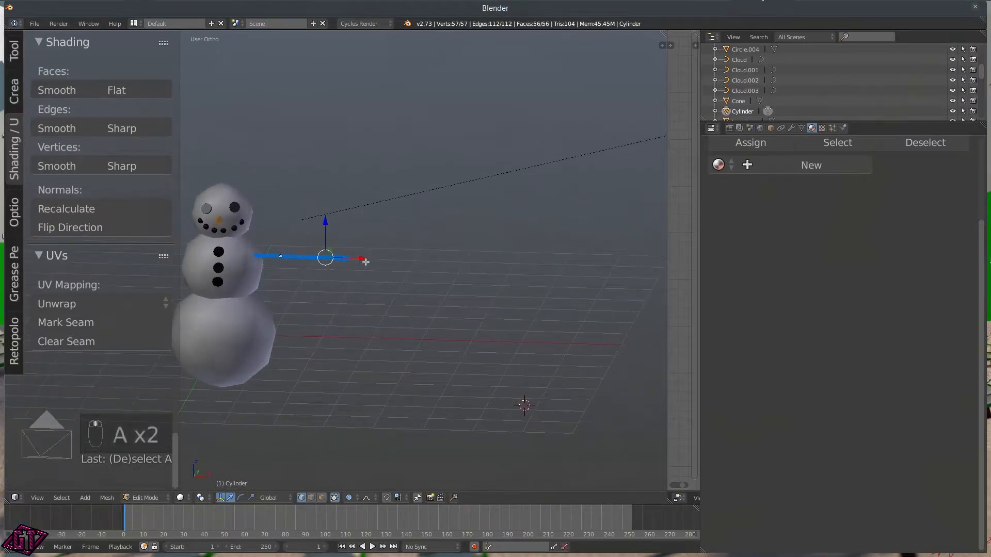
Step: Slide the branch left along X, rotate it, raise it slightly on Z and nudge it along X
{"action": "left_click_drag", "start_coordinate": [371, 260], "coordinate": [360, 259]}
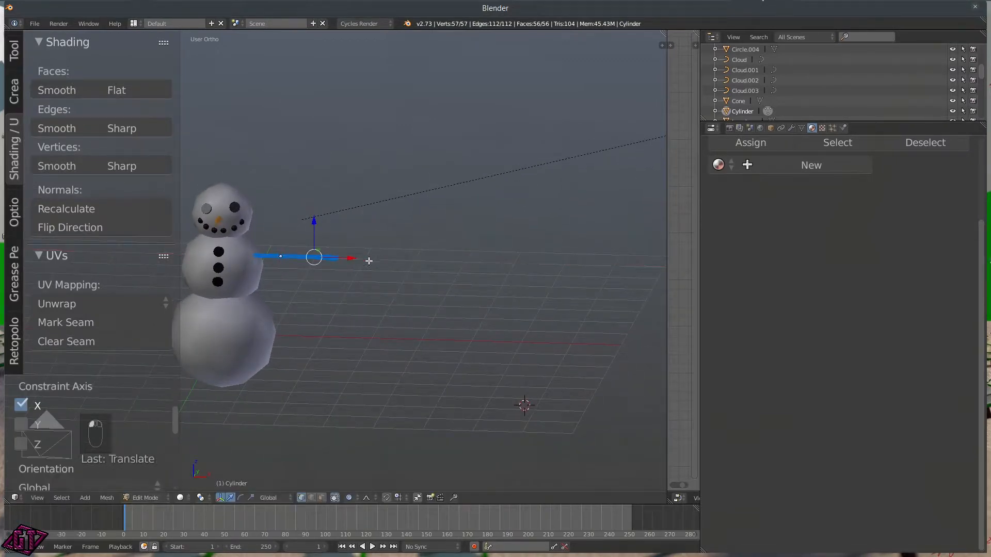
{"action": "key", "text": "r"}
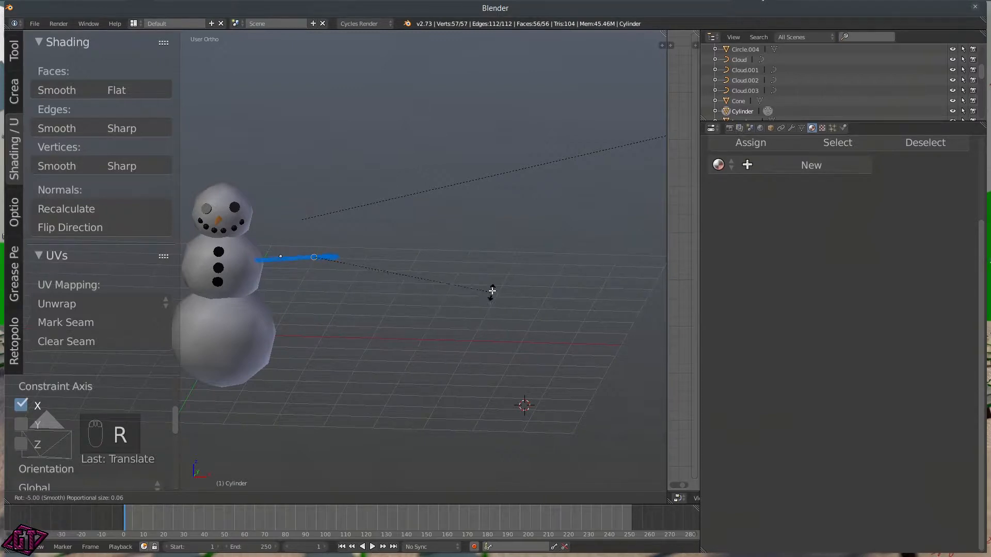
{"action": "left_click", "coordinate": [470, 283]}
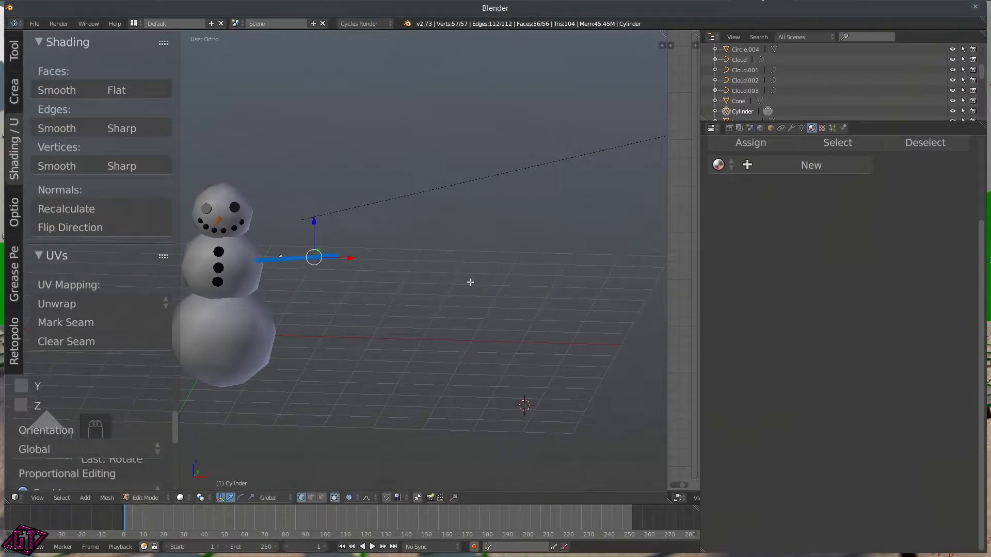
{"action": "middle_click_drag", "start_coordinate": [253, 256], "coordinate": [327, 240]}
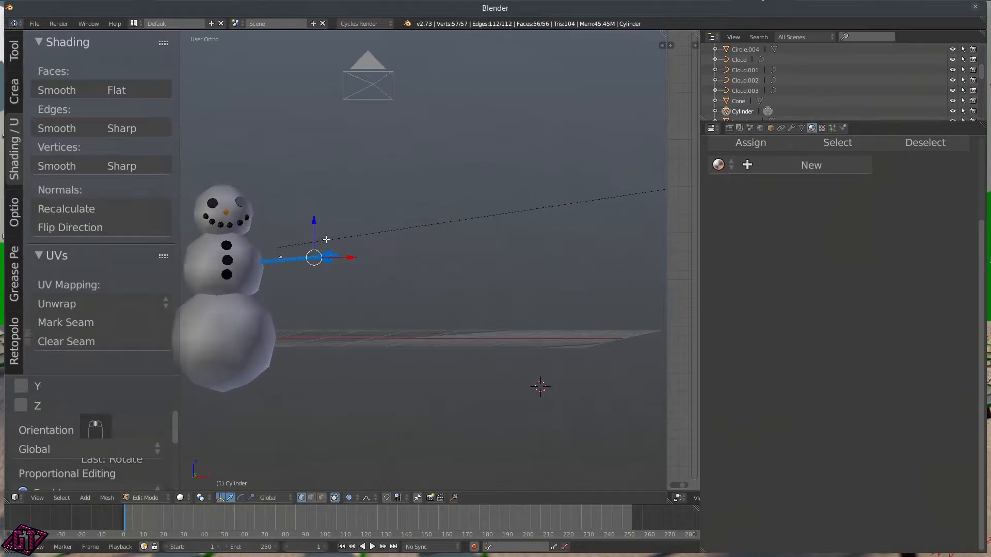
{"action": "left_click_drag", "start_coordinate": [315, 227], "coordinate": [313, 214]}
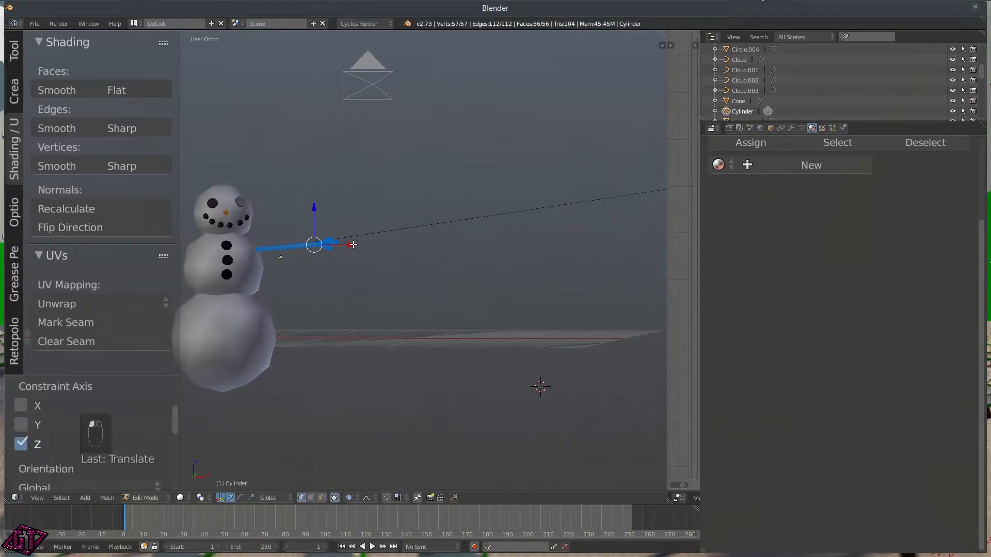
{"action": "key", "text": "s"}
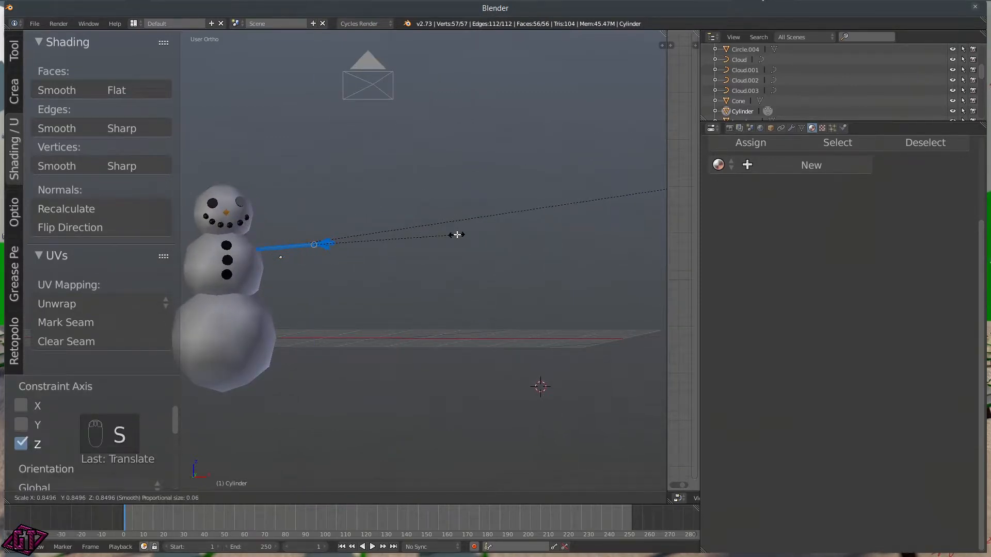
{"action": "right_click", "coordinate": [454, 234]}
{"action": "left_click_drag", "start_coordinate": [355, 246], "coordinate": [345, 247]}
{"action": "scroll", "coordinate": [292, 258], "scroll_direction": "down", "scroll_amount": 3}
{"action": "scroll", "coordinate": [309, 280], "scroll_direction": "up", "scroll_amount": 5}
{"action": "mouse_move", "coordinate": [262, 269]}
{"action": "middle_mouse_down"}
{"action": "mouse_move", "coordinate": [463, 290]}
{"action": "mouse_move", "coordinate": [272, 286]}
{"action": "middle_mouse_up"}
{"action": "key", "text": "Tab"}
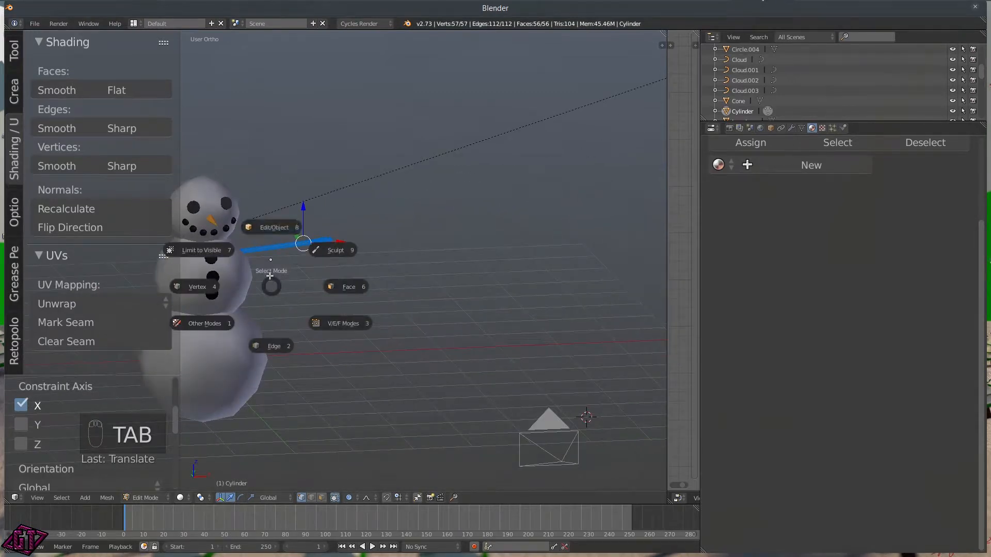
Step: Back in Object Mode, apply the arm's rotation and scale
{"action": "left_click", "coordinate": [271, 228]}
{"action": "scroll", "coordinate": [434, 258], "scroll_direction": "down", "scroll_amount": 4}
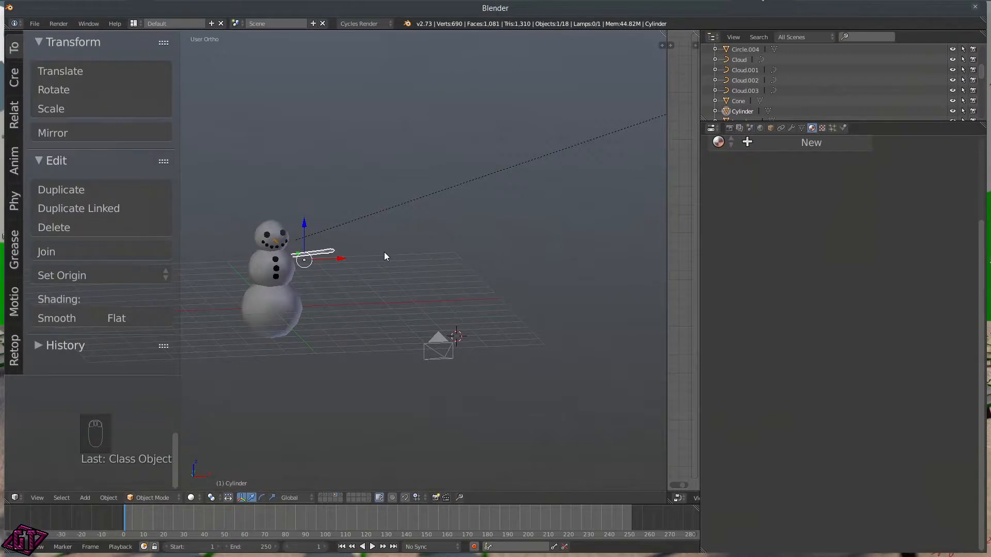
{"action": "key", "text": "shift+s"}
{"action": "key", "text": "Escape"}
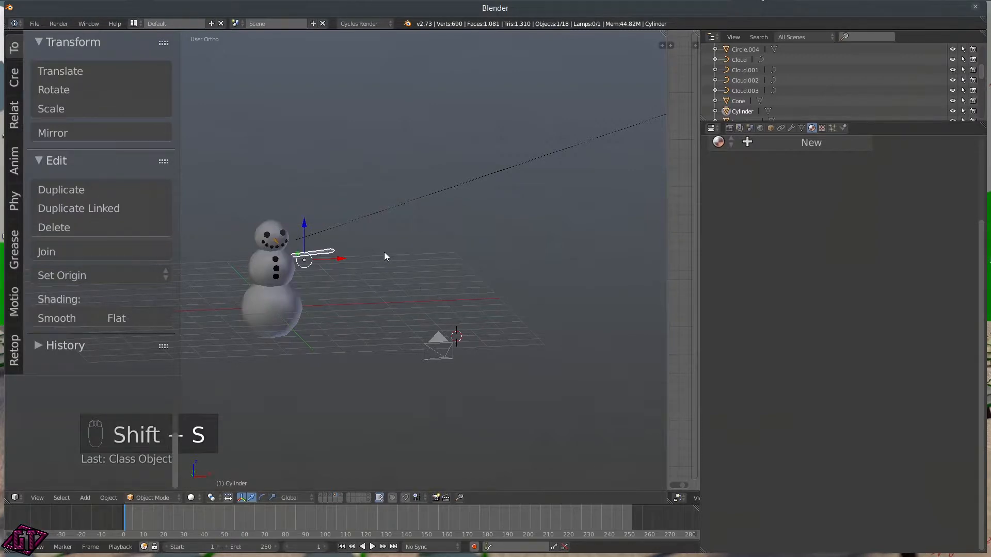
{"action": "key", "text": "ctrl+s"}
{"action": "key", "text": "ctrl+a"}
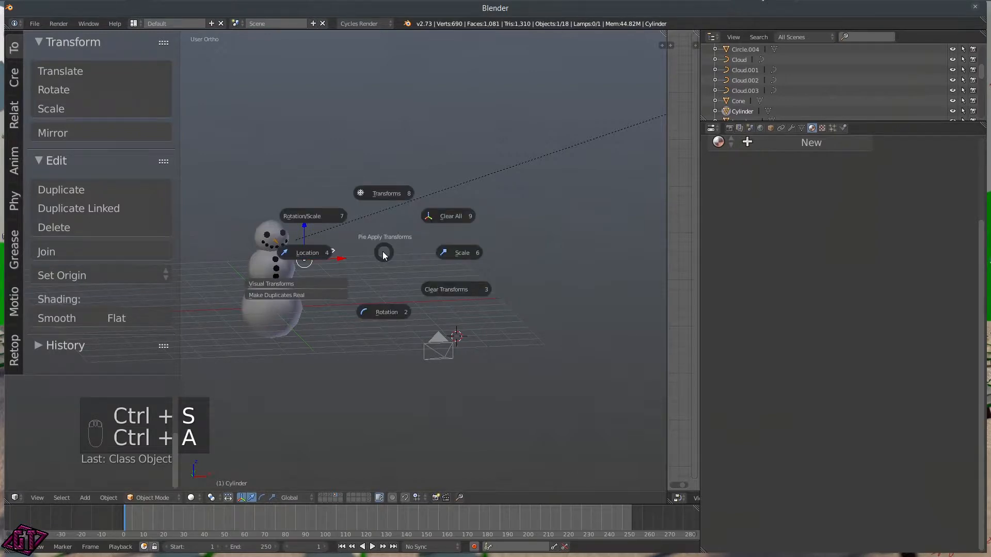
{"action": "left_click", "coordinate": [320, 219]}
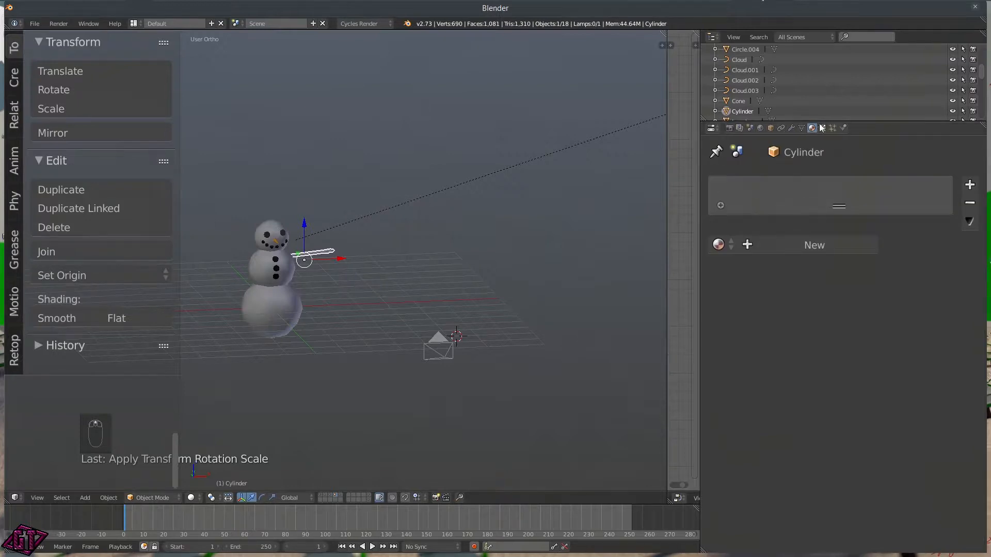
Step: Add a Mirror modifier mirroring across X only and apply it to the mesh
{"action": "left_click", "coordinate": [792, 129]}
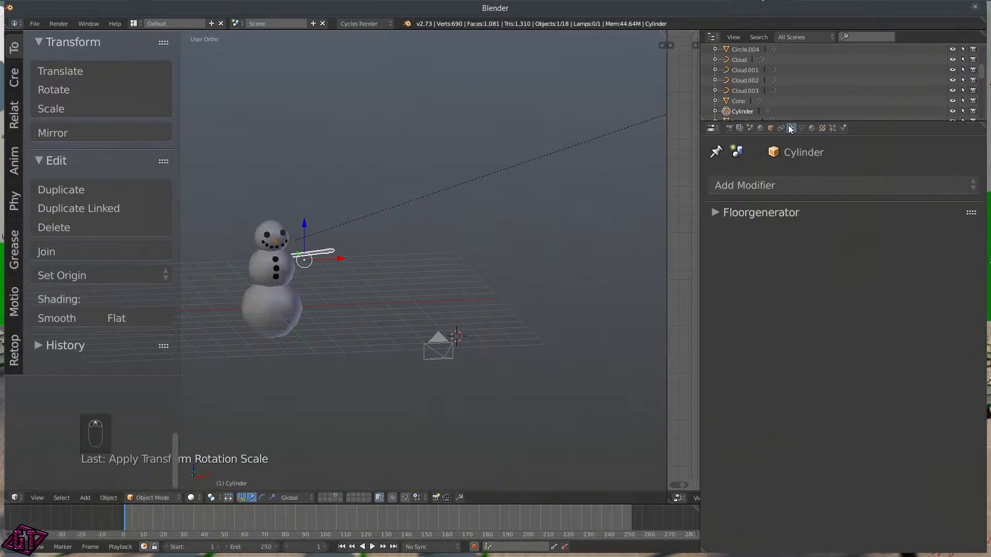
{"action": "left_click", "coordinate": [770, 188]}
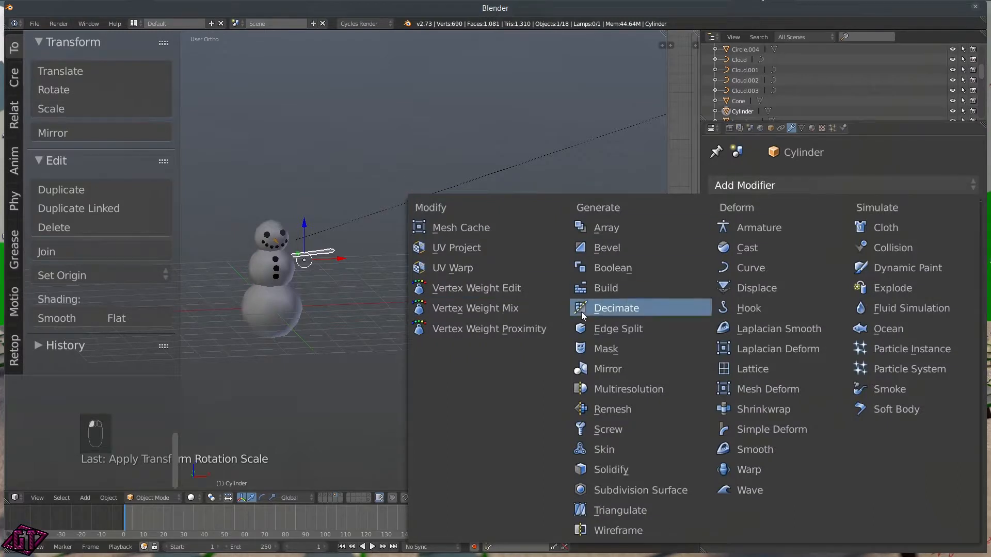
{"action": "left_click", "coordinate": [625, 371]}
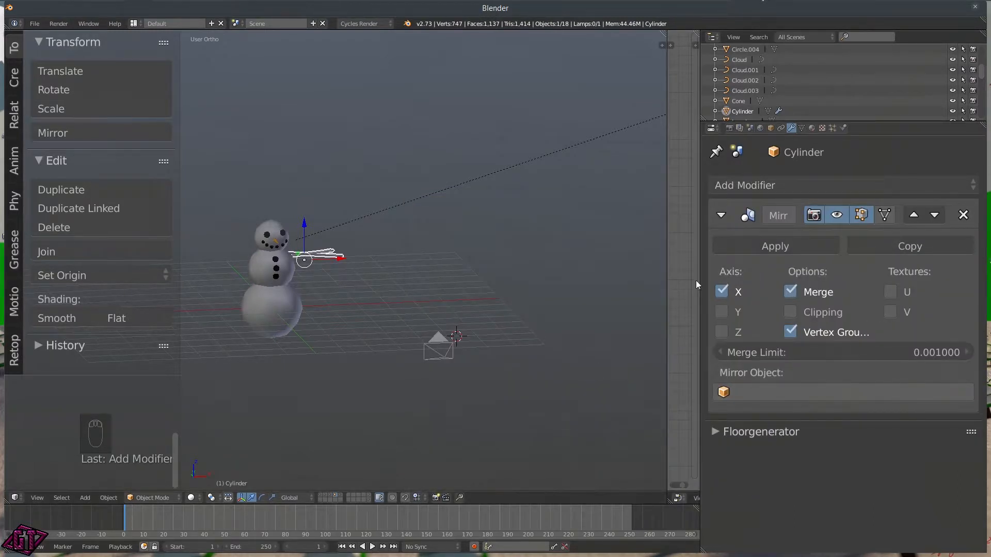
{"action": "left_click", "coordinate": [722, 292]}
{"action": "left_click", "coordinate": [723, 313]}
{"action": "scroll", "coordinate": [346, 289], "scroll_direction": "up", "scroll_amount": 8}
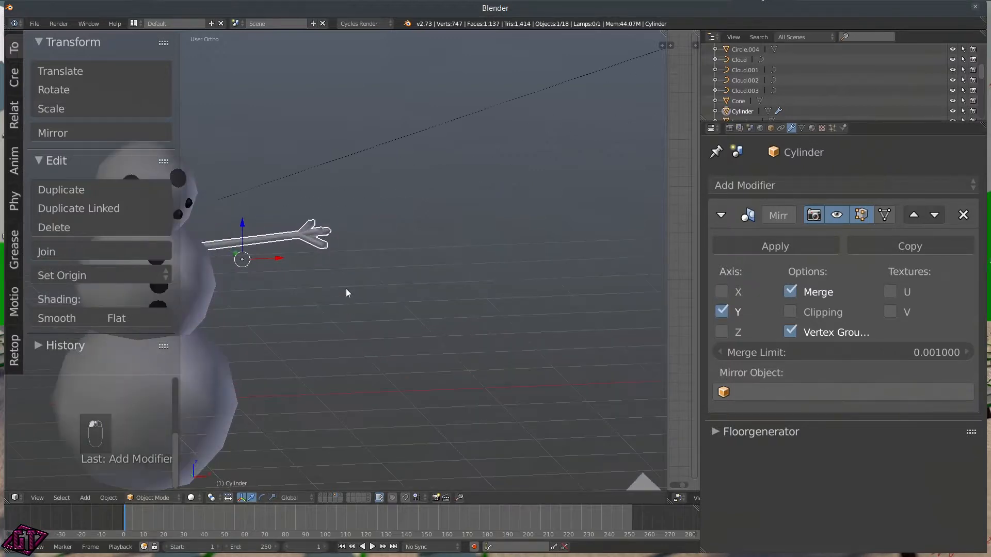
{"action": "left_click", "coordinate": [729, 313]}
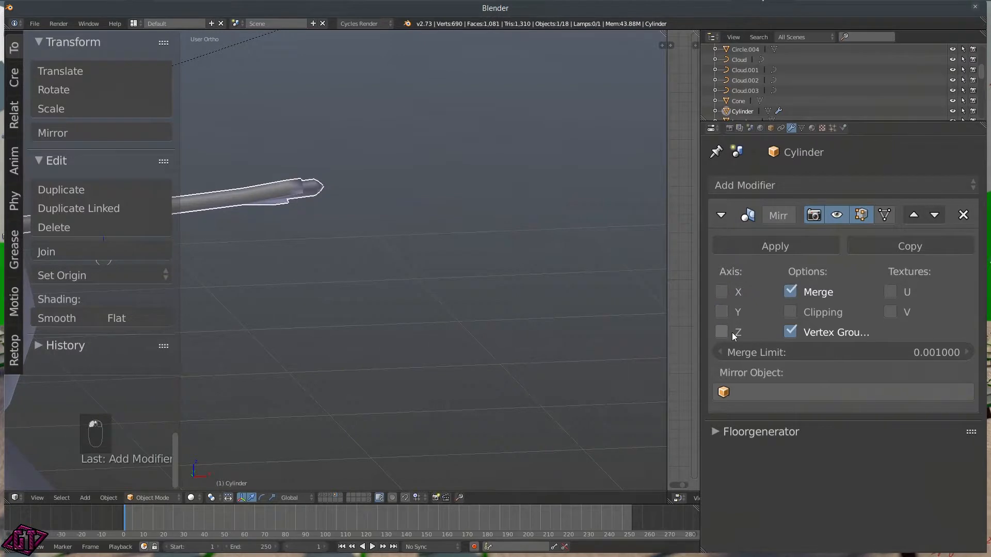
{"action": "left_click", "coordinate": [723, 332]}
{"action": "left_click", "coordinate": [728, 292]}
{"action": "left_click", "coordinate": [723, 332]}
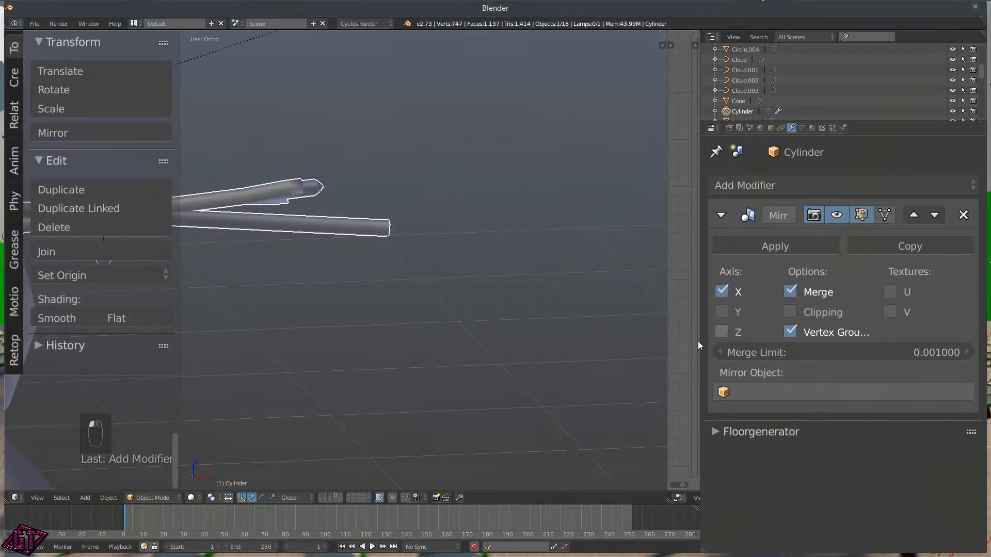
{"action": "key", "text": "n"}
{"action": "key", "text": "g"}
{"action": "key", "text": "x"}
{"action": "left_click", "coordinate": [322, 284]}
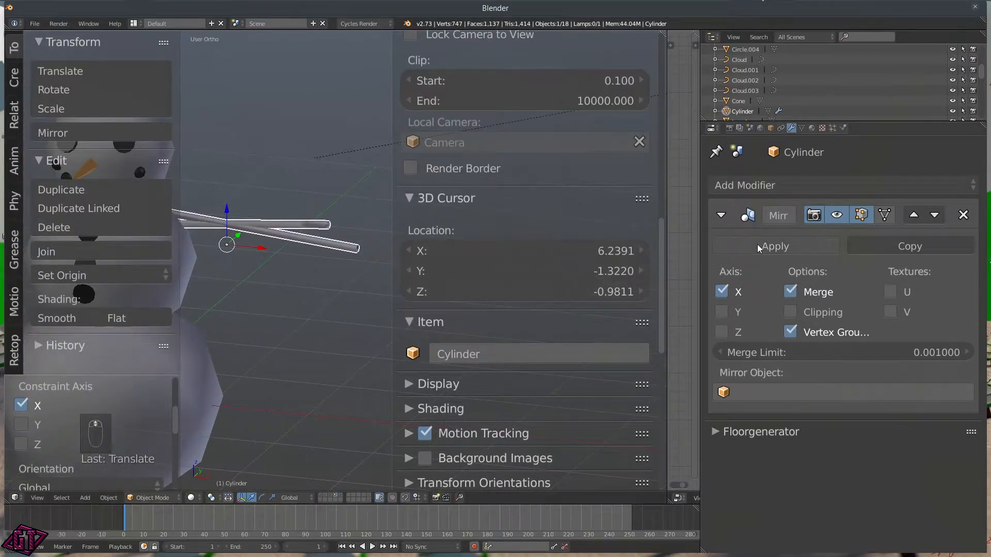
{"action": "left_click", "coordinate": [775, 246]}
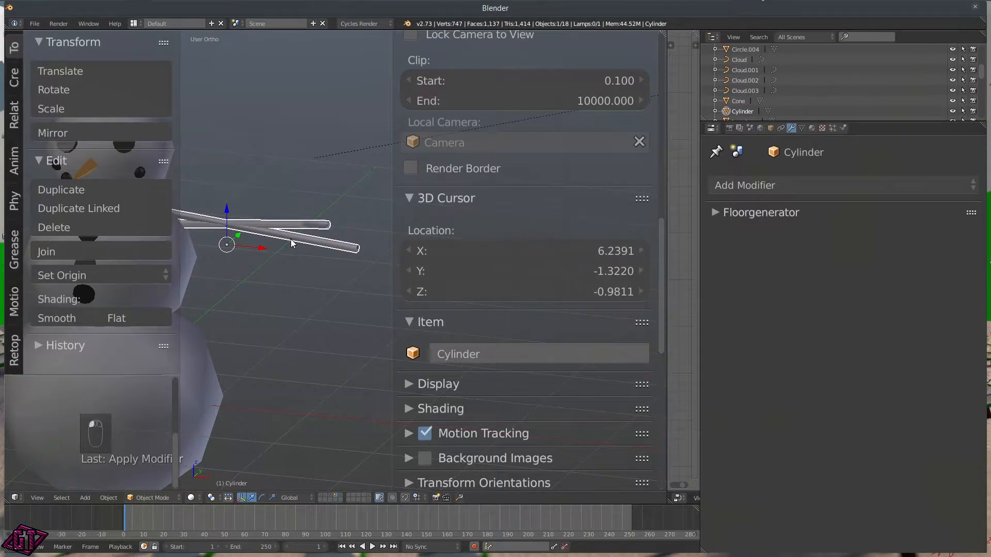
Step: In Edit Mode, select the linked mirrored arm and move it along X to the snowman's other side
{"action": "key", "text": "Tab"}
{"action": "left_click", "coordinate": [295, 189]}
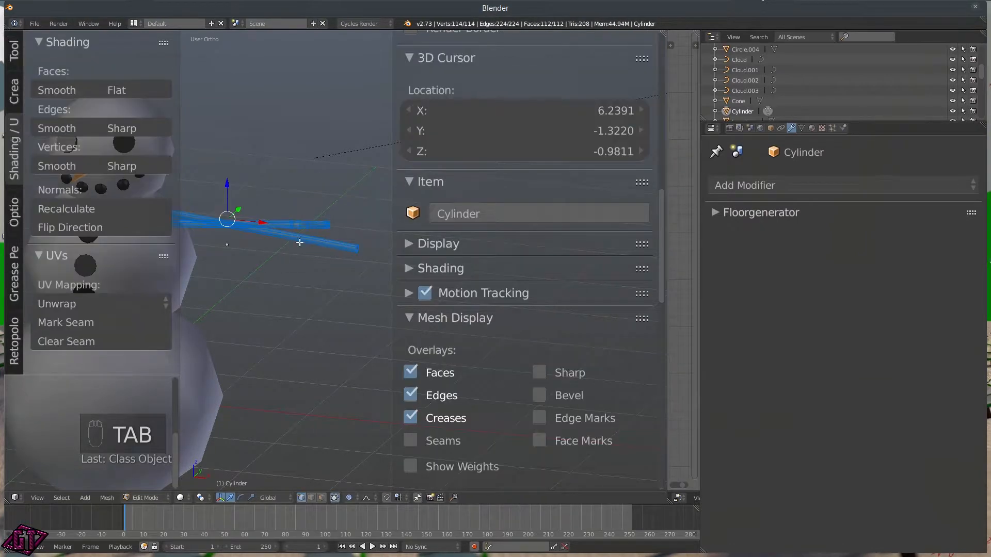
{"action": "right_click", "coordinate": [356, 247]}
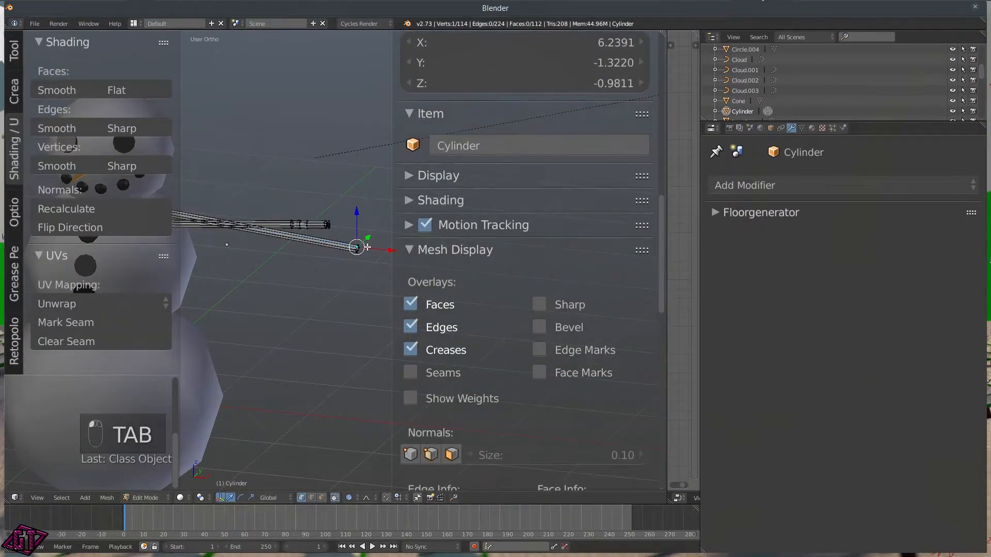
{"action": "key", "text": "l"}
{"action": "scroll", "coordinate": [310, 264], "scroll_direction": "down", "scroll_amount": 4}
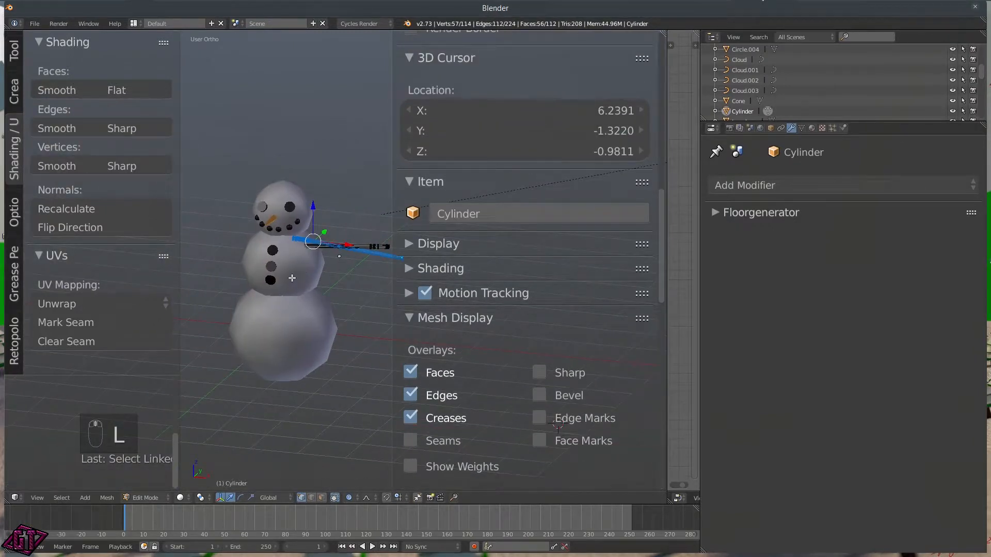
{"action": "key", "text": "g"}
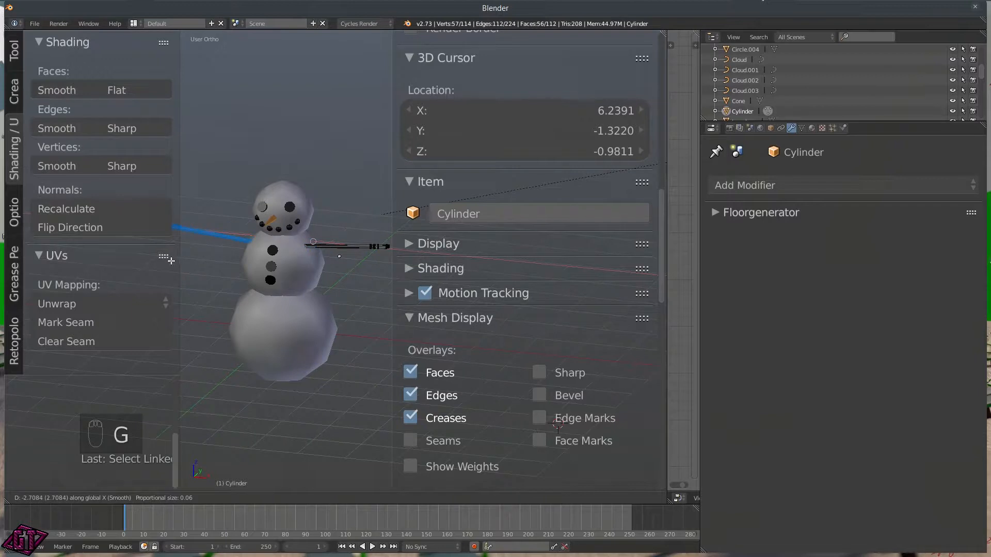
{"action": "left_click", "coordinate": [173, 263]}
{"action": "scroll", "coordinate": [258, 287], "scroll_direction": "down", "scroll_amount": 3}
{"action": "middle_click_drag", "start_coordinate": [268, 293], "coordinate": [230, 263]}
{"action": "scroll", "coordinate": [308, 303], "scroll_direction": "up", "scroll_amount": 4}
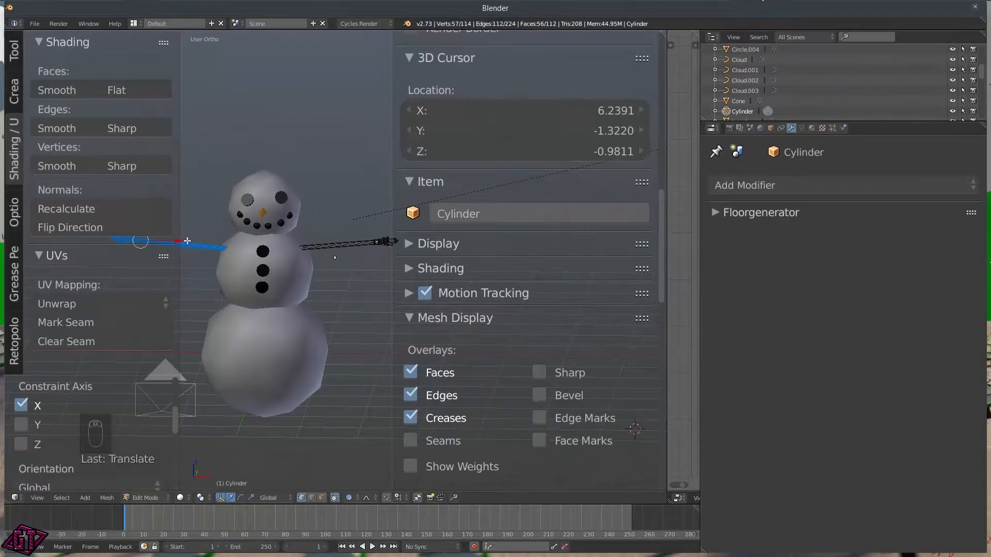
Step: Fine-tune the arm's position and return to Object Mode
{"action": "mouse_move", "coordinate": [181, 243]}
{"action": "left_mouse_down"}
{"action": "mouse_move", "coordinate": [190, 242]}
{"action": "mouse_move", "coordinate": [177, 243]}
{"action": "left_mouse_up"}
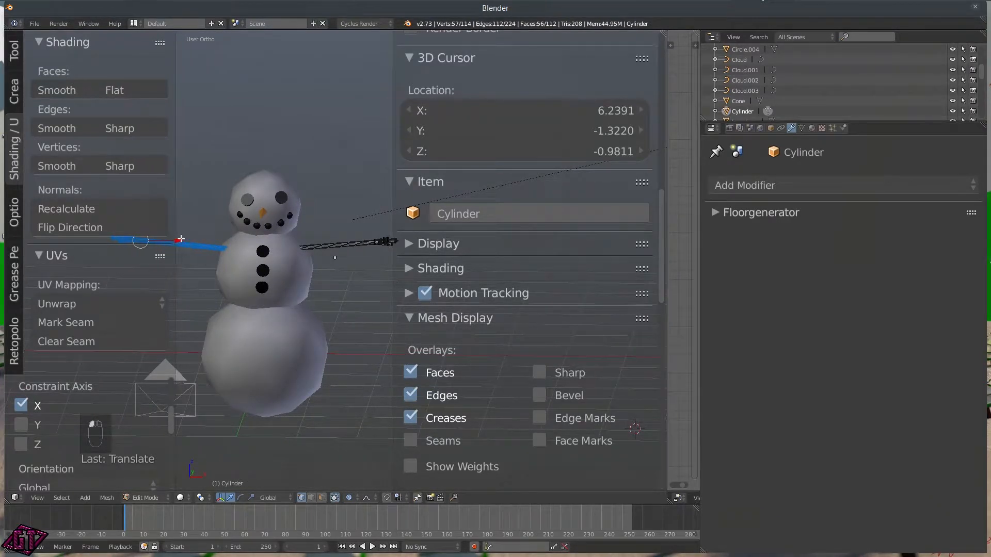
{"action": "key", "text": "g"}
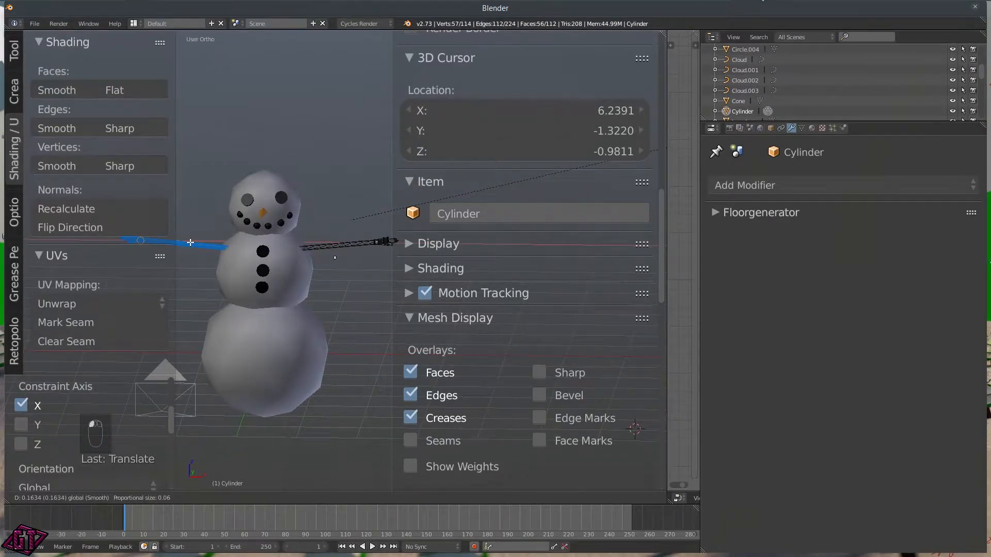
{"action": "left_click", "coordinate": [191, 242]}
{"action": "key", "text": "Tab"}
{"action": "scroll", "coordinate": [269, 341], "scroll_direction": "down", "scroll_amount": 4}
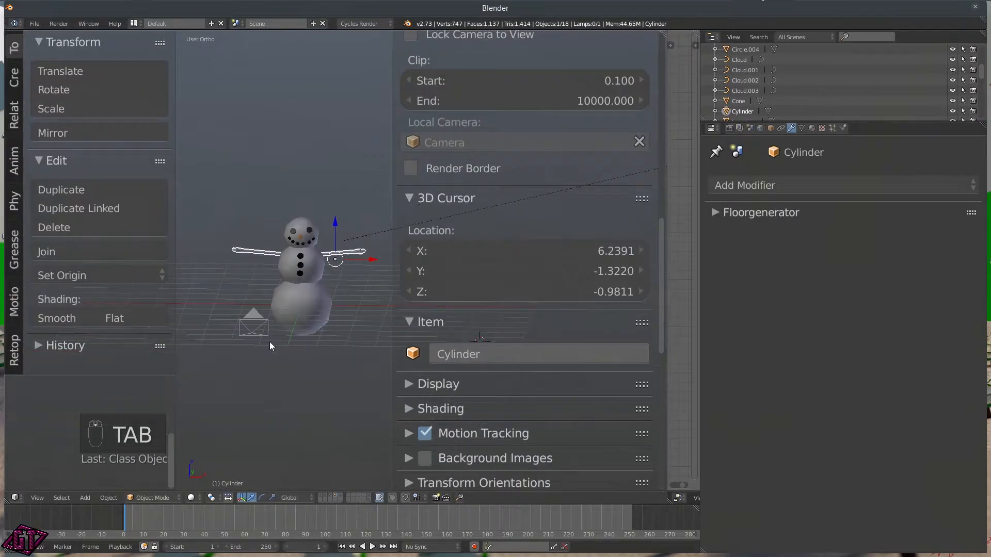
Step: Create a new material for the arms named Snowman.Arm
{"action": "left_click", "coordinate": [812, 128]}
{"action": "left_click", "coordinate": [766, 239]}
{"action": "left_click", "coordinate": [755, 245]}
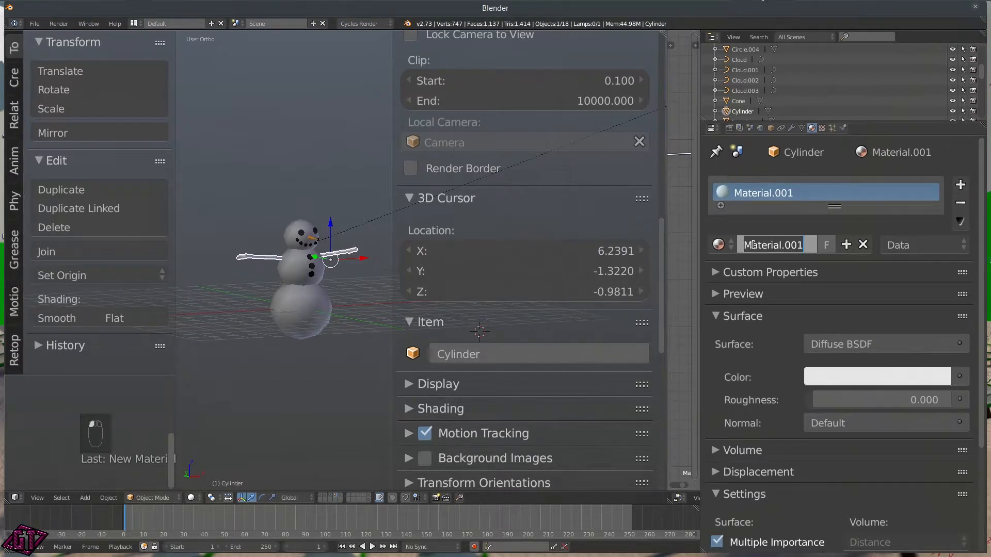
{"action": "type", "text": "Snowman"}
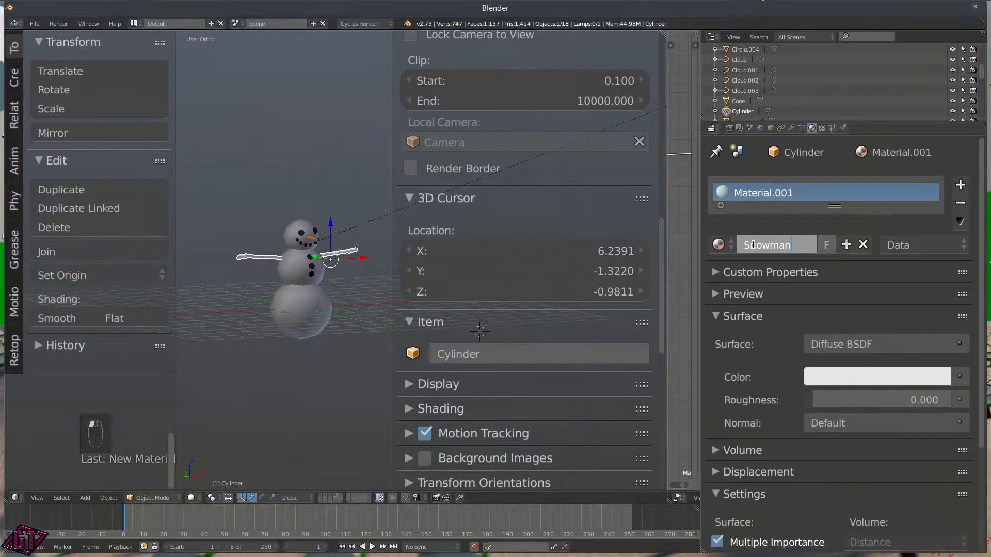
{"action": "type", "text": ".Arm"}
{"action": "key", "text": "Return"}
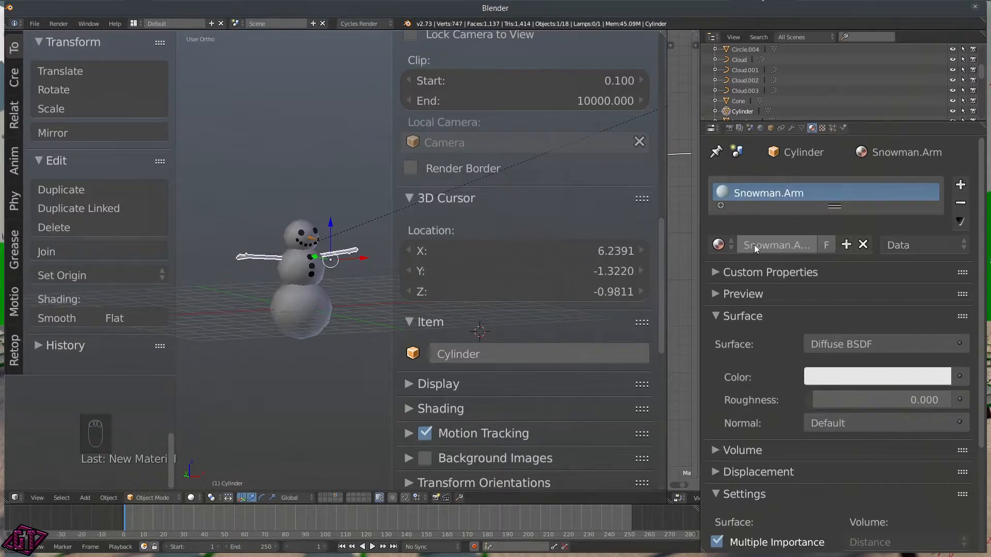
Step: Set the material colour to a wood brown and paste the same brown as the viewport colour
{"action": "left_click", "coordinate": [859, 373]}
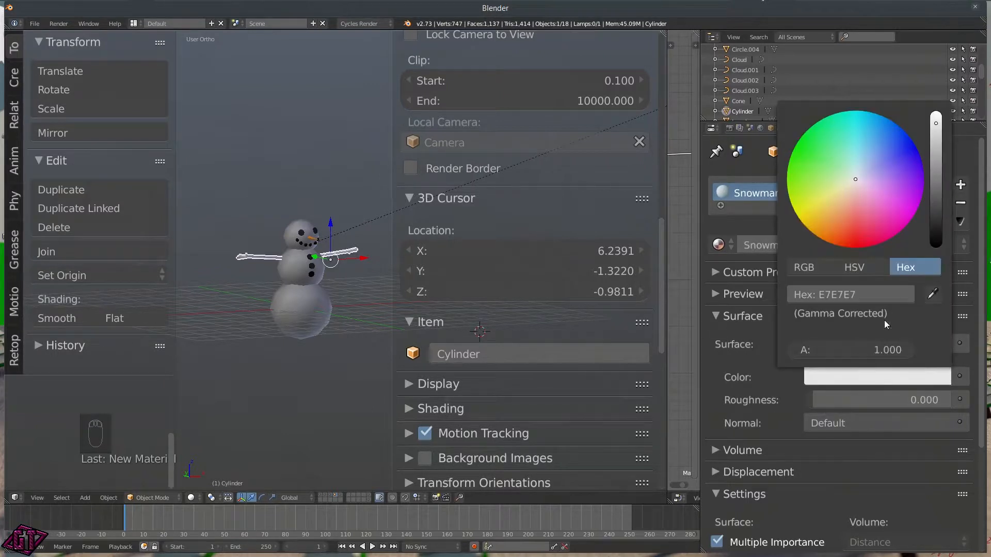
{"action": "left_click_drag", "start_coordinate": [861, 216], "coordinate": [836, 213]}
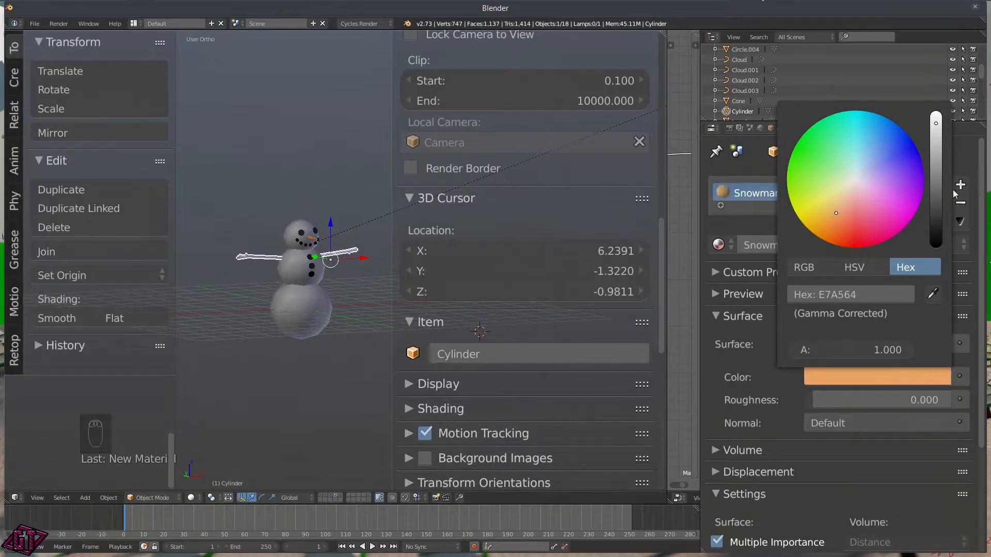
{"action": "left_click_drag", "start_coordinate": [938, 191], "coordinate": [937, 190]}
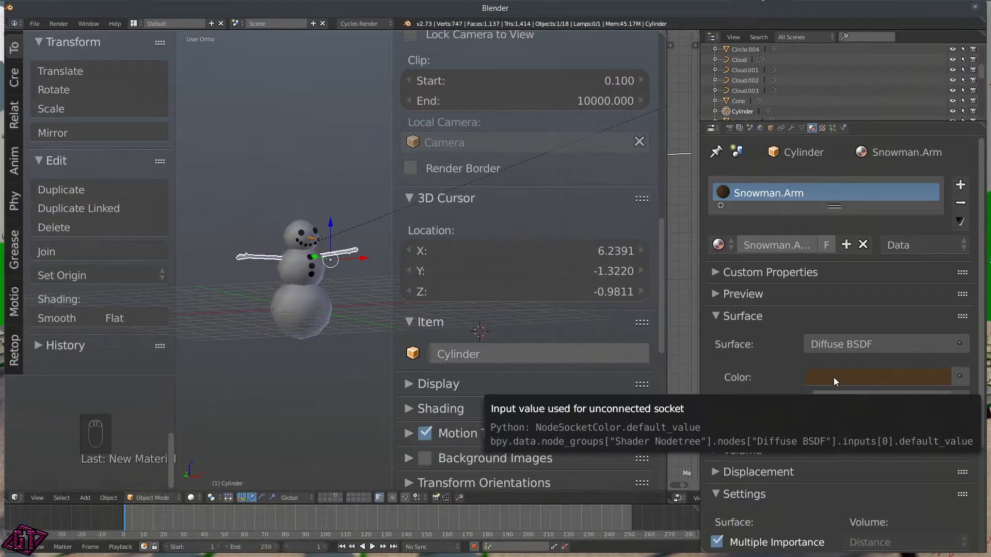
{"action": "scroll", "coordinate": [776, 402], "scroll_direction": "down", "scroll_amount": 4}
{"action": "scroll", "coordinate": [761, 527], "scroll_direction": "down", "scroll_amount": 3}
{"action": "key", "text": "ctrl+c"}
{"action": "key", "text": "ctrl+v"}
{"action": "middle_click_drag", "start_coordinate": [293, 278], "coordinate": [366, 253]}
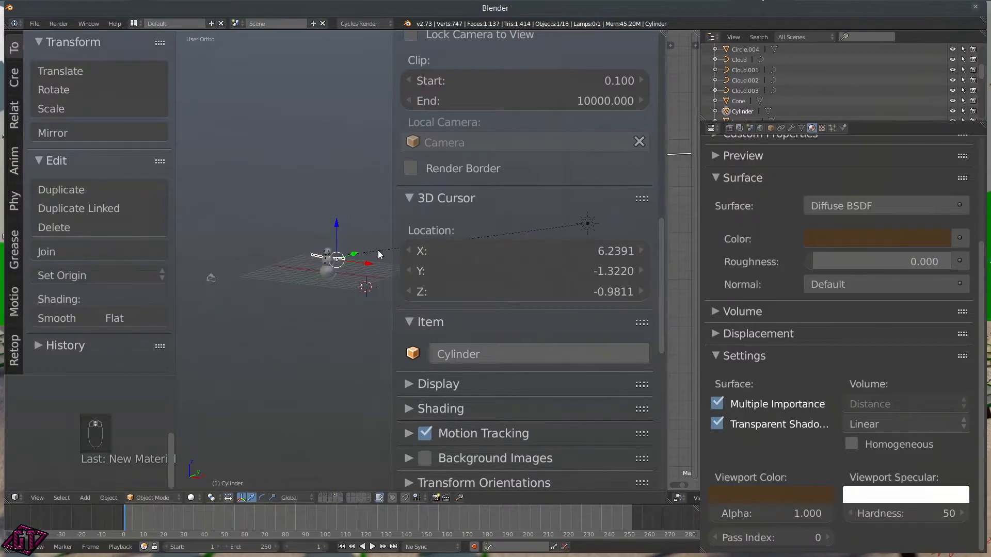
Step: Hide the lamp and the camera
{"action": "right_click", "coordinate": [378, 252]}
{"action": "right_click", "coordinate": [212, 278], "text": "shift"}
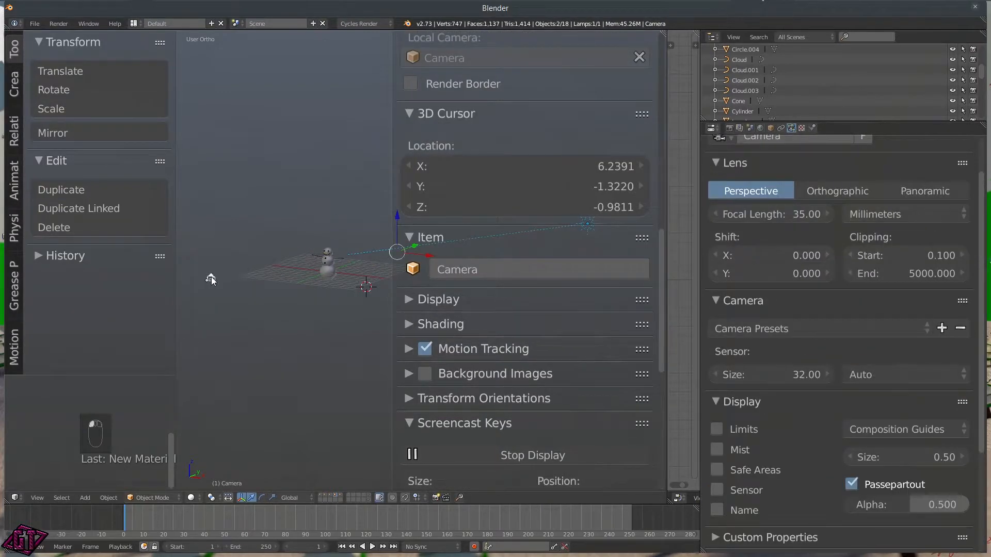
{"action": "key", "text": "h"}
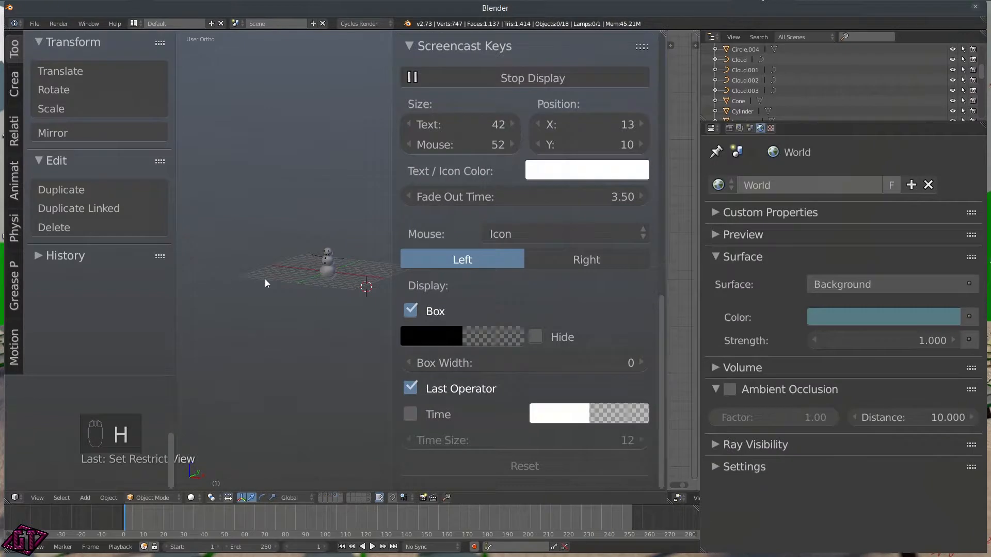
{"action": "scroll", "coordinate": [323, 285], "scroll_direction": "up", "scroll_amount": 4}
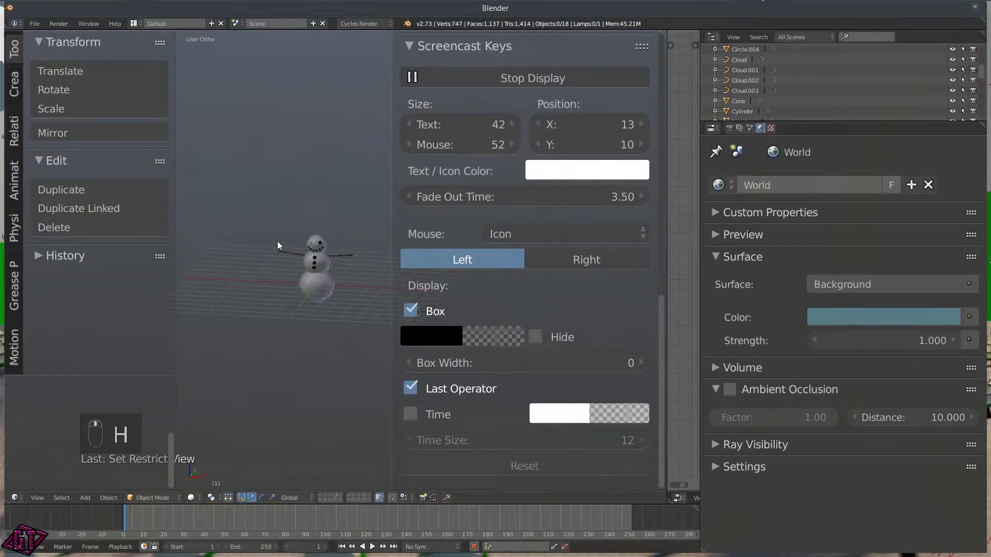
Step: Box-select all the snowman's parts, group them as Snowman, then select the bottom snowball
{"action": "key", "text": "b"}
{"action": "left_click_drag", "start_coordinate": [250, 194], "coordinate": [374, 361]}
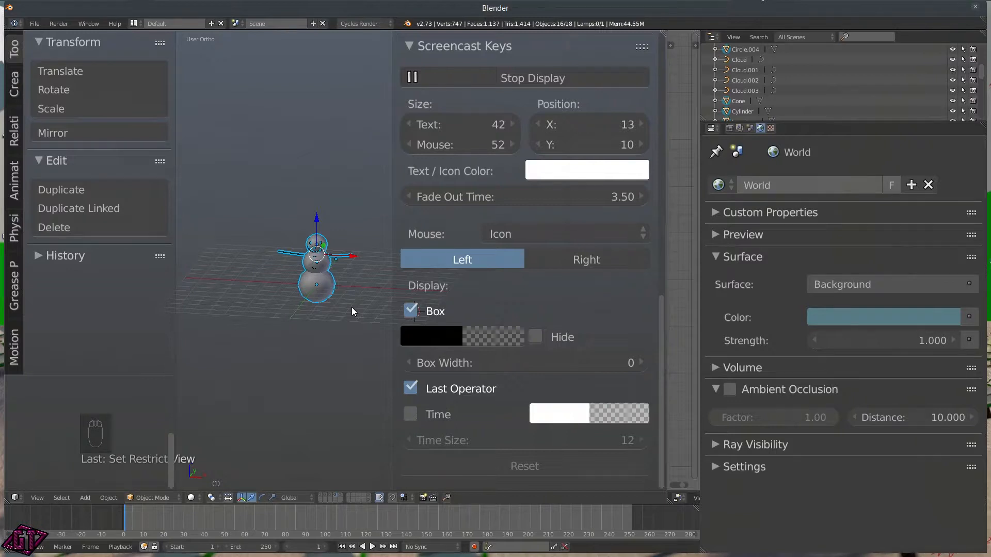
{"action": "key", "text": "ctrl+j"}
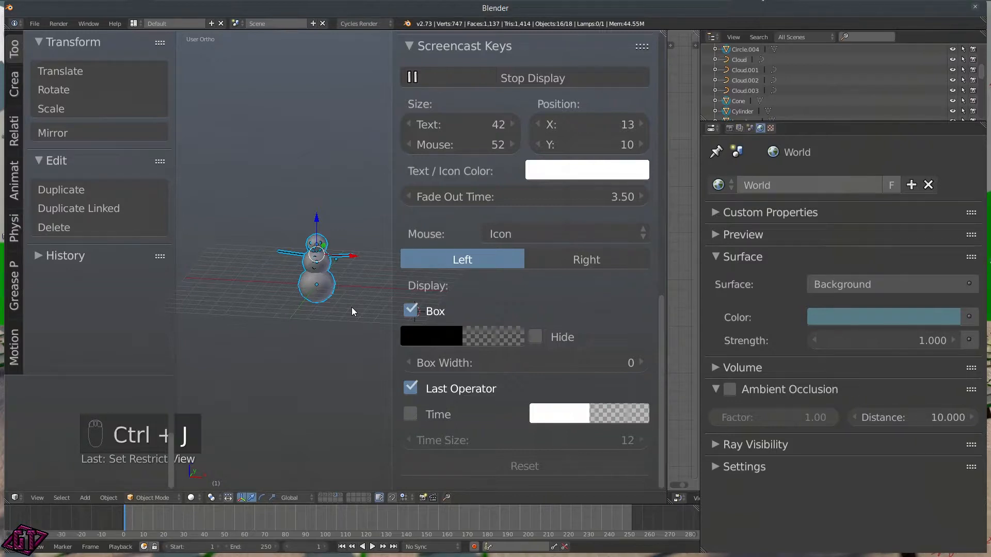
{"action": "middle_click_drag", "start_coordinate": [278, 289], "coordinate": [230, 274]}
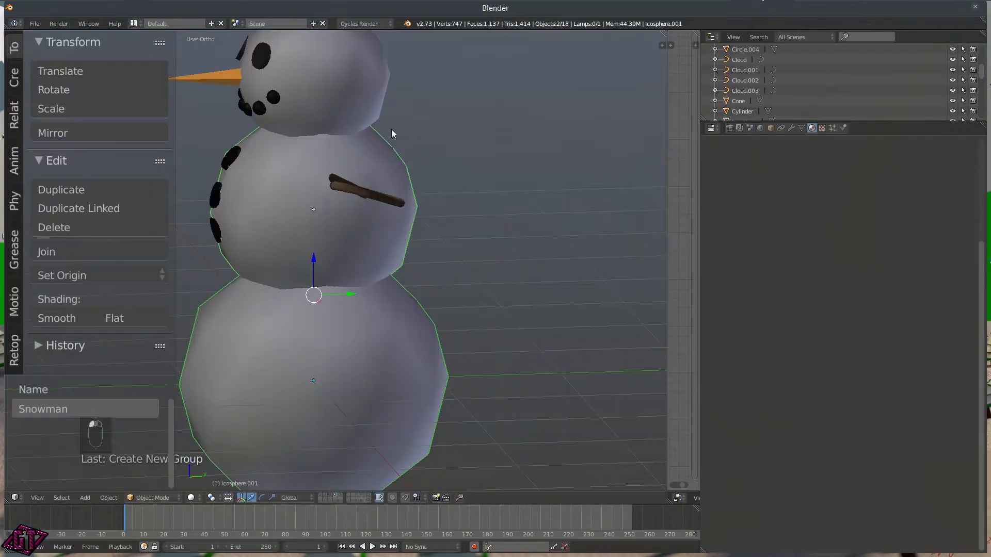
{"action": "scroll", "coordinate": [391, 133], "scroll_direction": "down", "scroll_amount": 4}
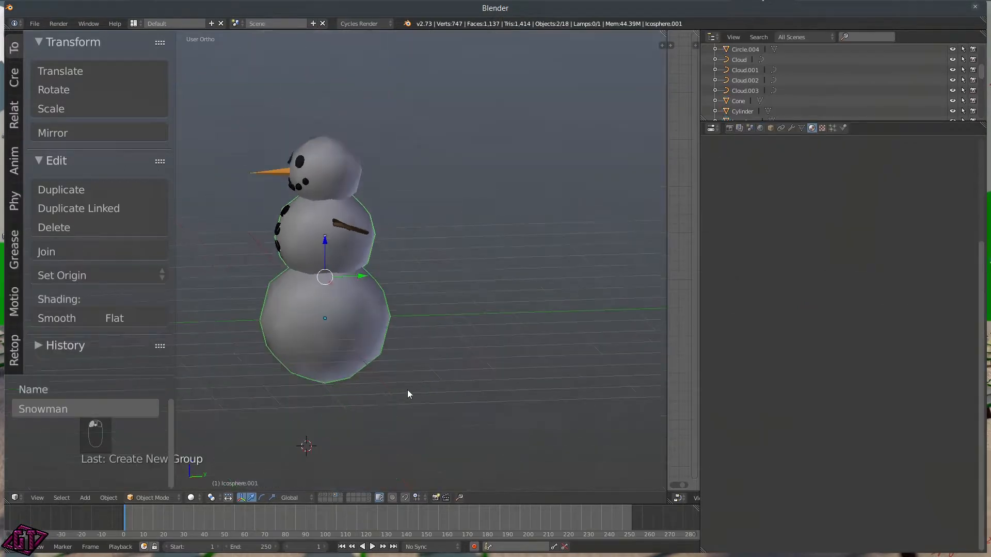
{"action": "right_click", "coordinate": [350, 328]}
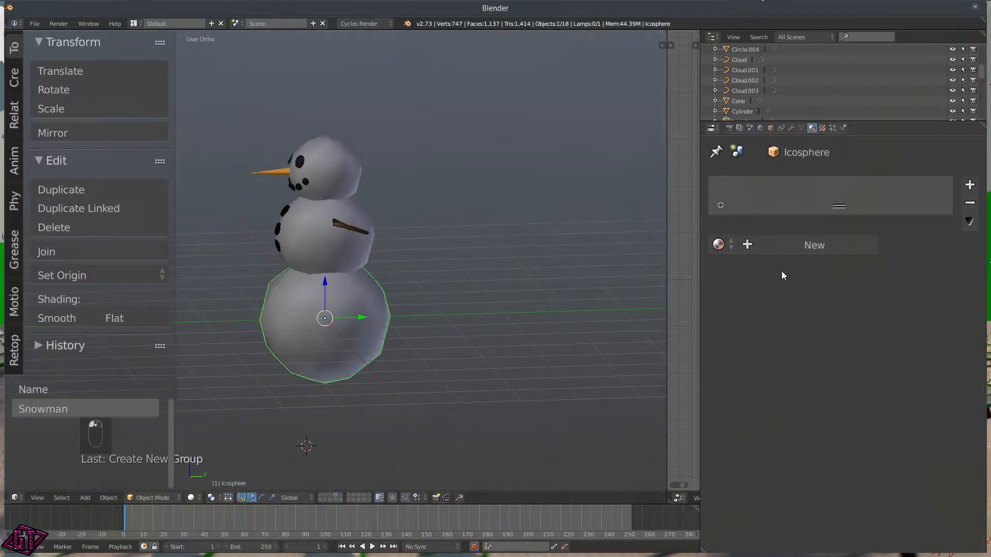
Step: Create a new material named Snowman on the bottom snowball and make its colour pure white
{"action": "left_click", "coordinate": [779, 247]}
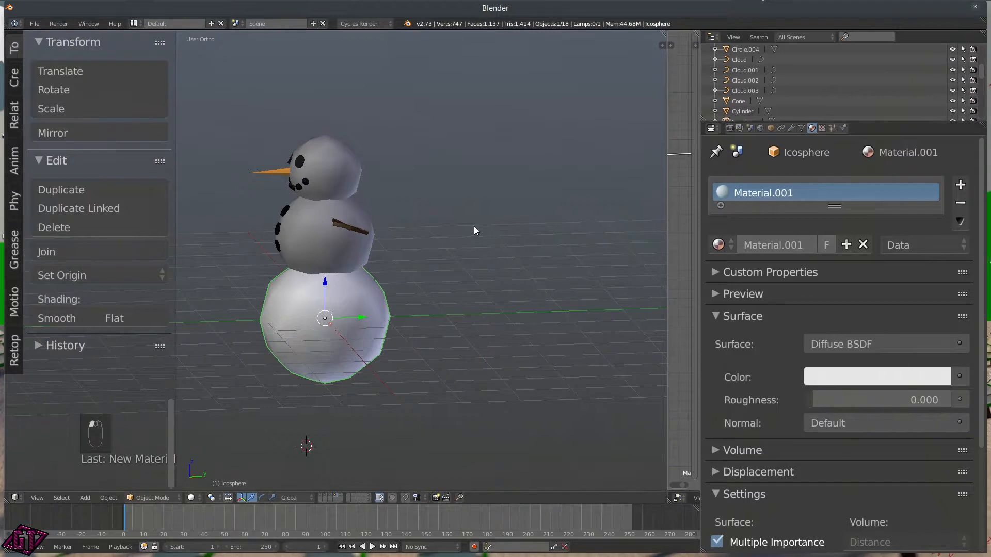
{"action": "right_click", "coordinate": [332, 237], "text": "shift"}
{"action": "right_click", "coordinate": [341, 174], "text": "shift"}
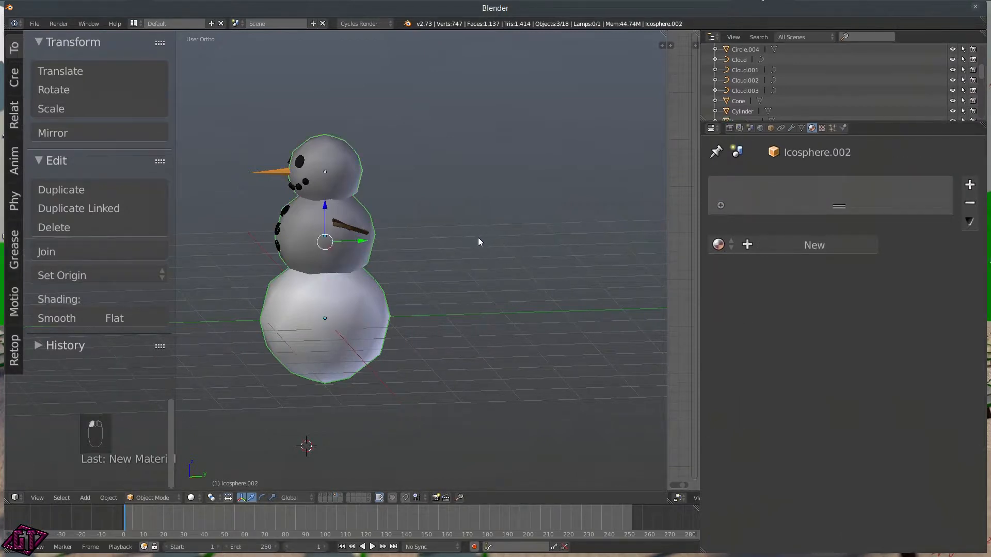
{"action": "right_click", "coordinate": [298, 299]}
{"action": "left_click", "coordinate": [782, 243]}
{"action": "type", "text": "Snowman"}
{"action": "key", "text": "Return"}
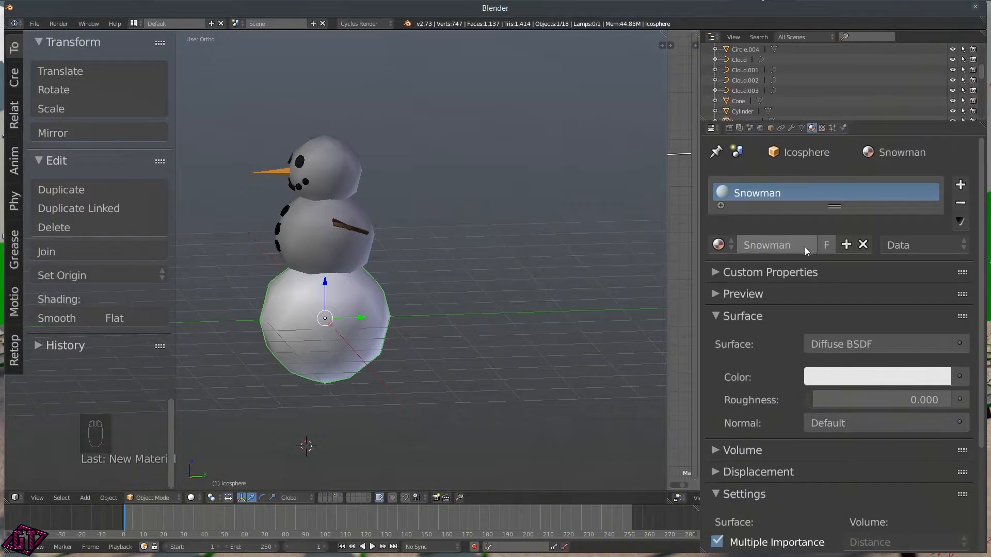
{"action": "left_click", "coordinate": [861, 377]}
{"action": "left_click_drag", "start_coordinate": [934, 153], "coordinate": [935, 115]}
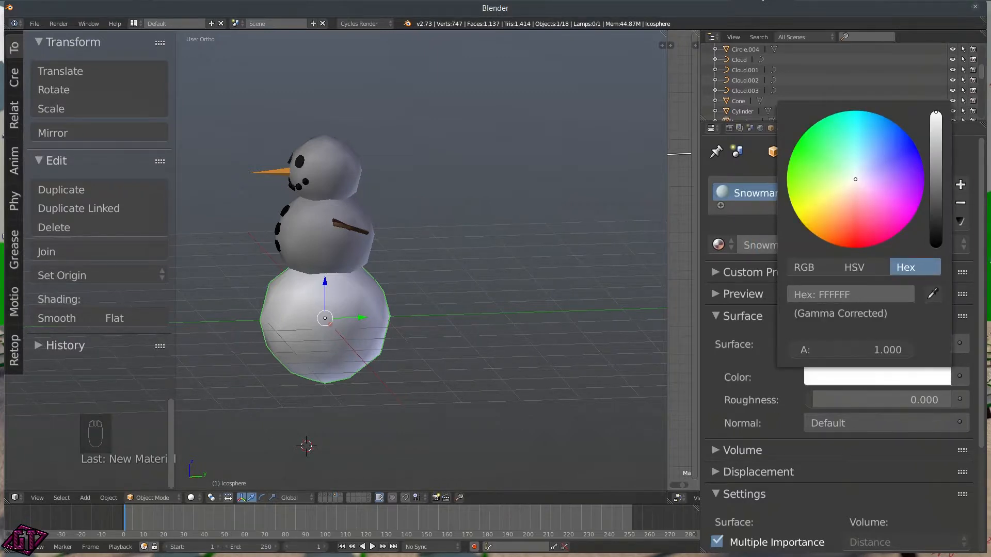
Step: Assign the Snowman material to the middle ball and head, then select all three snowballs
{"action": "right_click", "coordinate": [333, 247]}
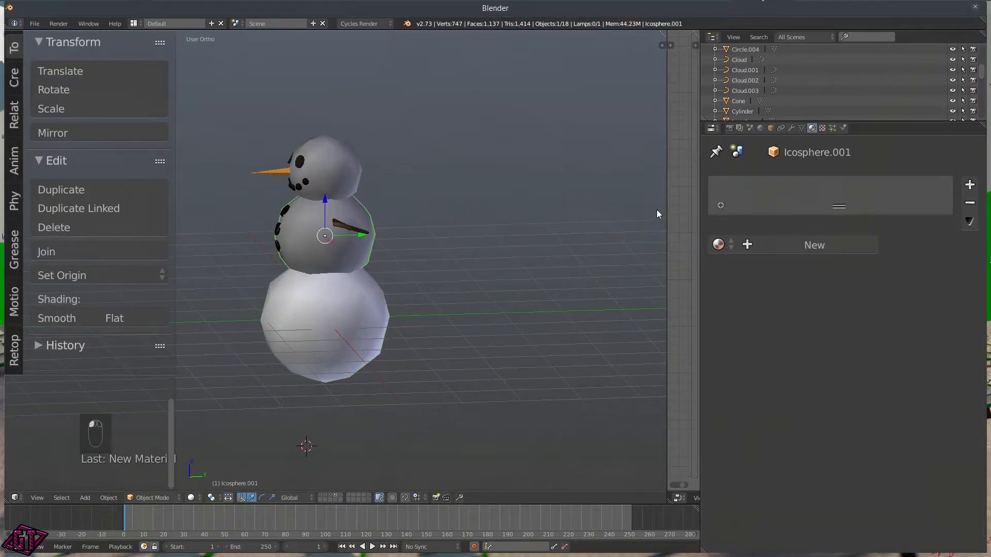
{"action": "left_click", "coordinate": [719, 245]}
{"action": "left_click", "coordinate": [753, 445]}
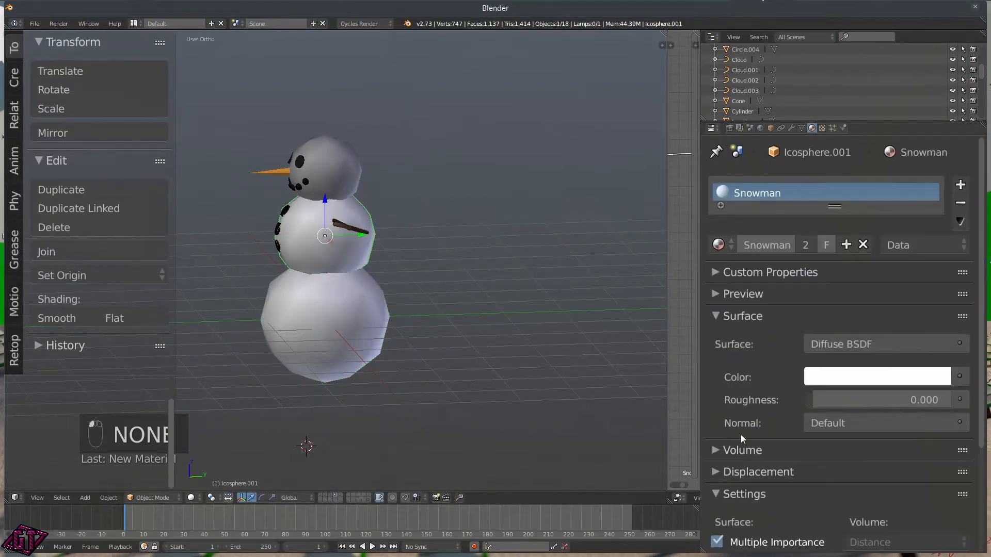
{"action": "right_click", "coordinate": [368, 181]}
{"action": "left_click", "coordinate": [718, 245]}
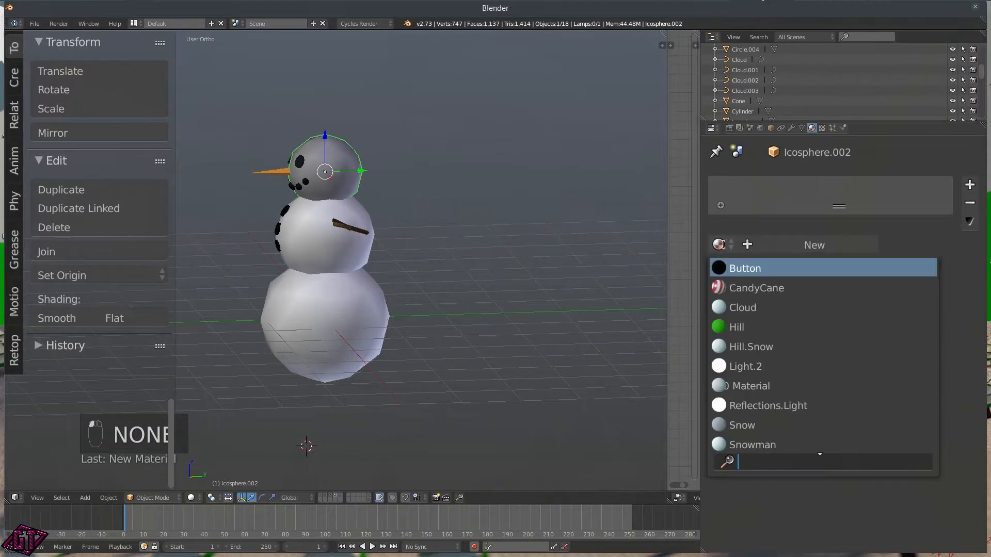
{"action": "left_click", "coordinate": [732, 434]}
{"action": "middle_click_drag", "start_coordinate": [261, 165], "coordinate": [324, 196]}
{"action": "right_click", "coordinate": [328, 252], "text": "shift"}
{"action": "right_click", "coordinate": [347, 314], "text": "shift"}
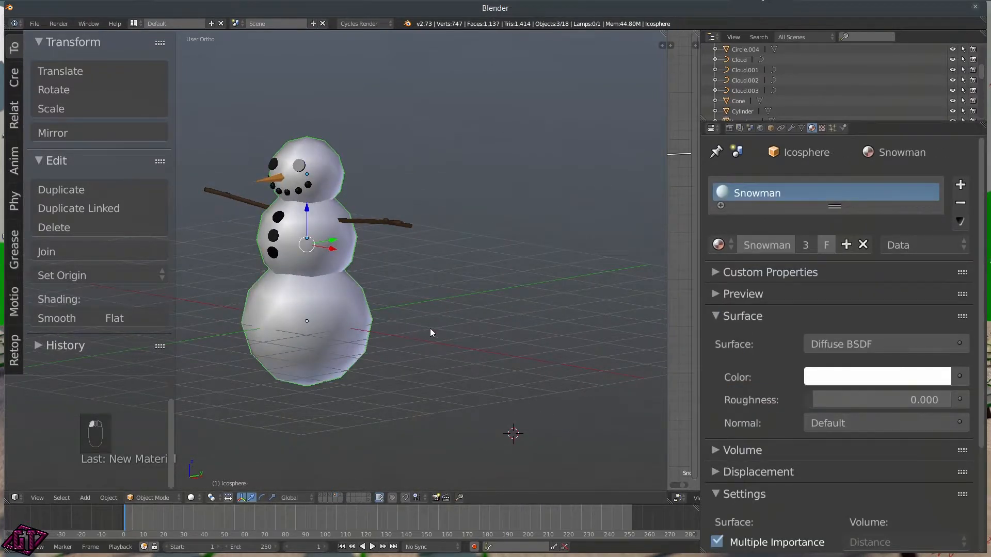
Step: Join the three selected snowballs into one object with Ctrl+J
{"action": "key", "text": "ctrl+j"}
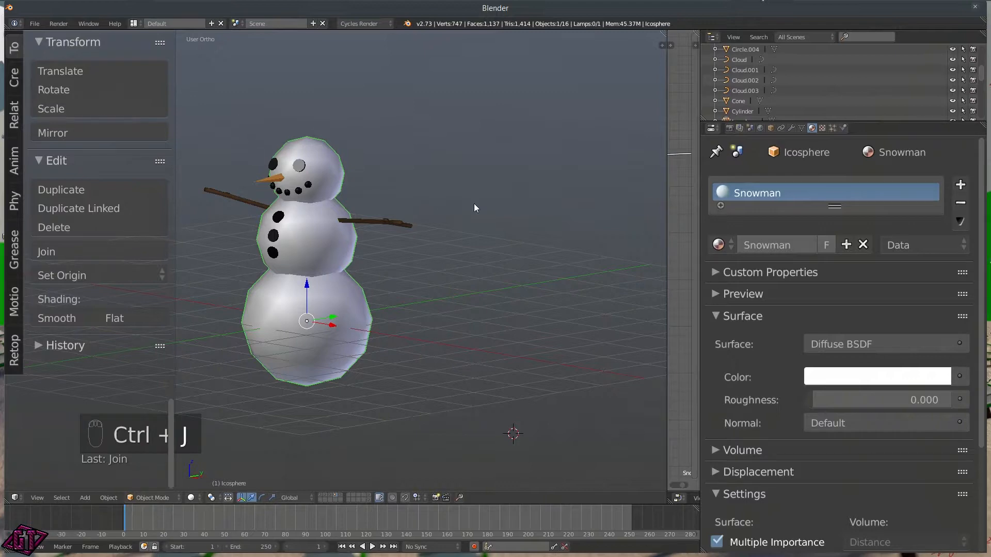
{"action": "middle_click_drag", "start_coordinate": [405, 268], "coordinate": [401, 289]}
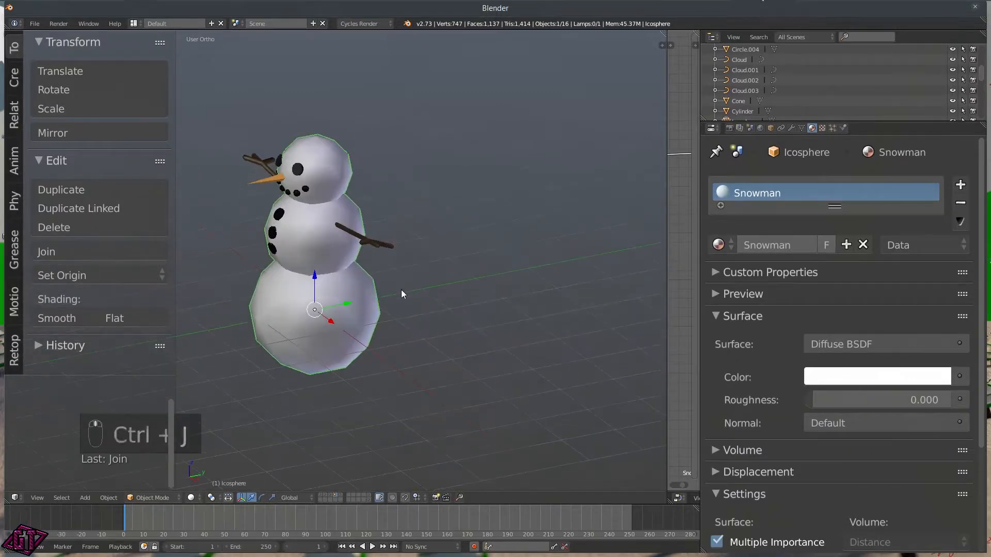
{"action": "scroll", "coordinate": [303, 273], "scroll_direction": "down", "scroll_amount": 2}
{"action": "middle_click_drag", "start_coordinate": [302, 268], "coordinate": [369, 233]}
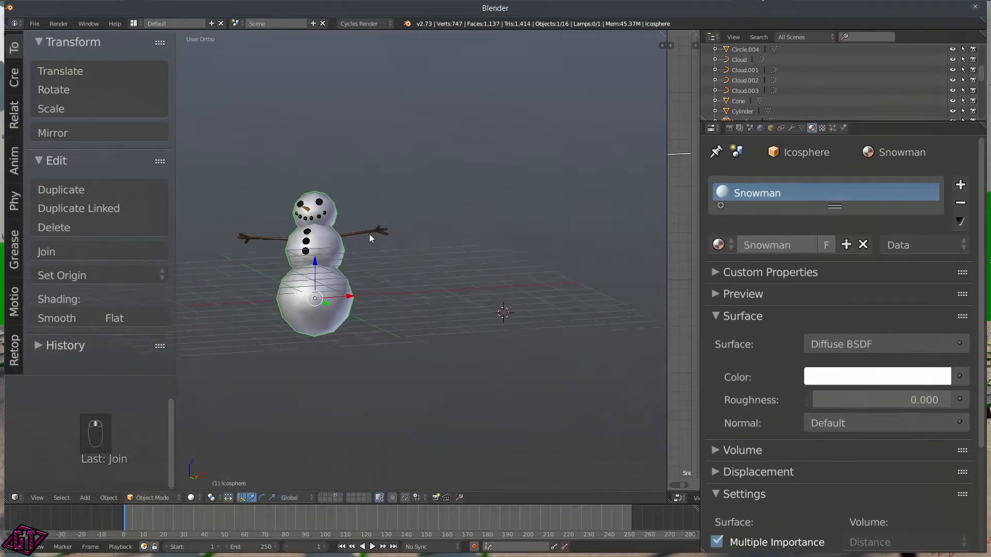
{"action": "scroll", "coordinate": [330, 258], "scroll_direction": "up", "scroll_amount": 4}
{"action": "scroll", "coordinate": [330, 260], "scroll_direction": "down", "scroll_amount": 1}
{"action": "middle_click_drag", "start_coordinate": [330, 263], "coordinate": [337, 264]}
{"action": "scroll", "coordinate": [338, 264], "scroll_direction": "down", "scroll_amount": 3}
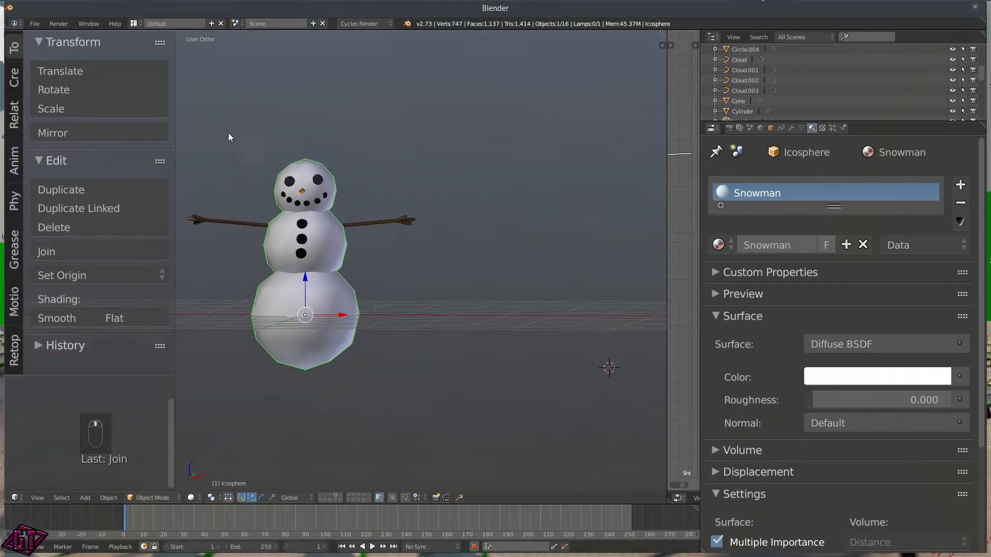
Step: Box-select the remaining snowman parts and join them into one Icosphere carrying all five materials
{"action": "key", "text": "b"}
{"action": "left_click_drag", "start_coordinate": [176, 88], "coordinate": [483, 437]}
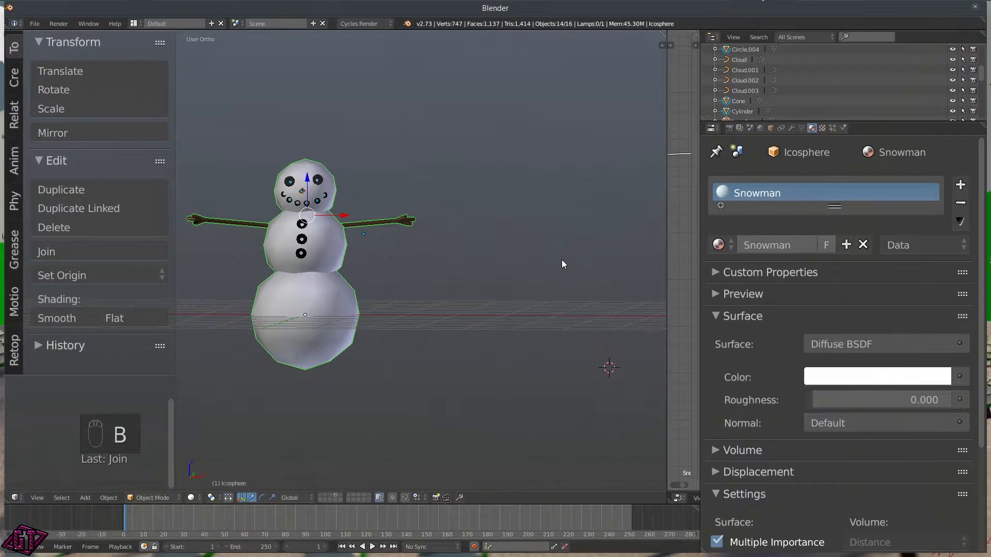
{"action": "key", "text": "ctrl+j"}
{"action": "middle_click_drag", "start_coordinate": [429, 268], "coordinate": [409, 256]}
{"action": "scroll", "coordinate": [409, 256], "scroll_direction": "down", "scroll_amount": 5}
{"action": "middle_click_drag", "start_coordinate": [301, 272], "coordinate": [370, 294]}
{"action": "scroll", "coordinate": [349, 277], "scroll_direction": "up", "scroll_amount": 6}
{"action": "scroll", "coordinate": [320, 302], "scroll_direction": "down", "scroll_amount": 3}
{"action": "scroll", "coordinate": [299, 302], "scroll_direction": "up", "scroll_amount": 5}
{"action": "middle_click_drag", "start_coordinate": [298, 301], "coordinate": [271, 319]}
{"action": "scroll", "coordinate": [438, 298], "scroll_direction": "down", "scroll_amount": 4}
{"action": "scroll", "coordinate": [271, 319], "scroll_direction": "up", "scroll_amount": 4}
{"action": "scroll", "coordinate": [343, 277], "scroll_direction": "up", "scroll_amount": 5}
{"action": "scroll", "coordinate": [344, 277], "scroll_direction": "down", "scroll_amount": 5}
{"action": "middle_click_drag", "start_coordinate": [461, 291], "coordinate": [373, 296]}
{"action": "scroll", "coordinate": [400, 286], "scroll_direction": "down", "scroll_amount": 5}
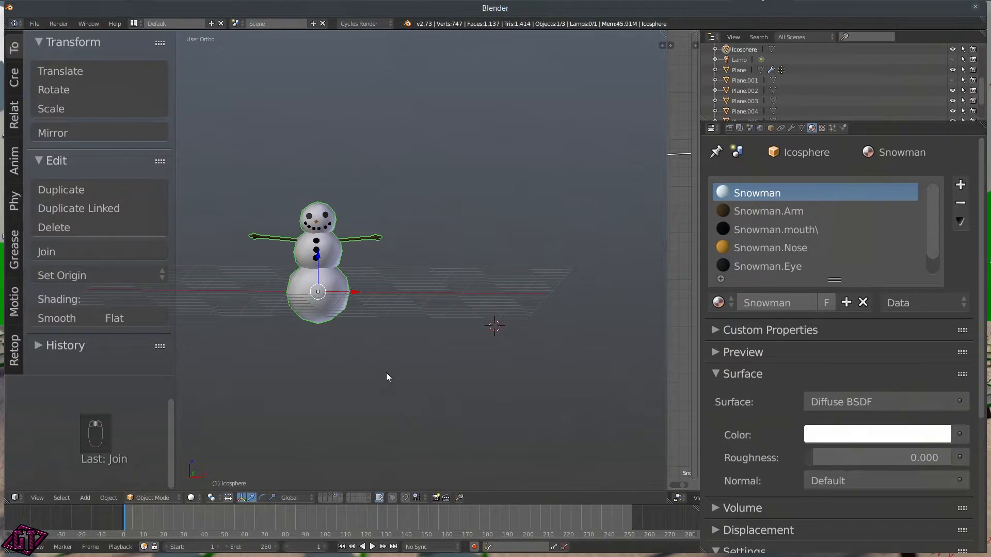
Step: Move the merged snowman onto a separate empty layer
{"action": "key", "text": "m"}
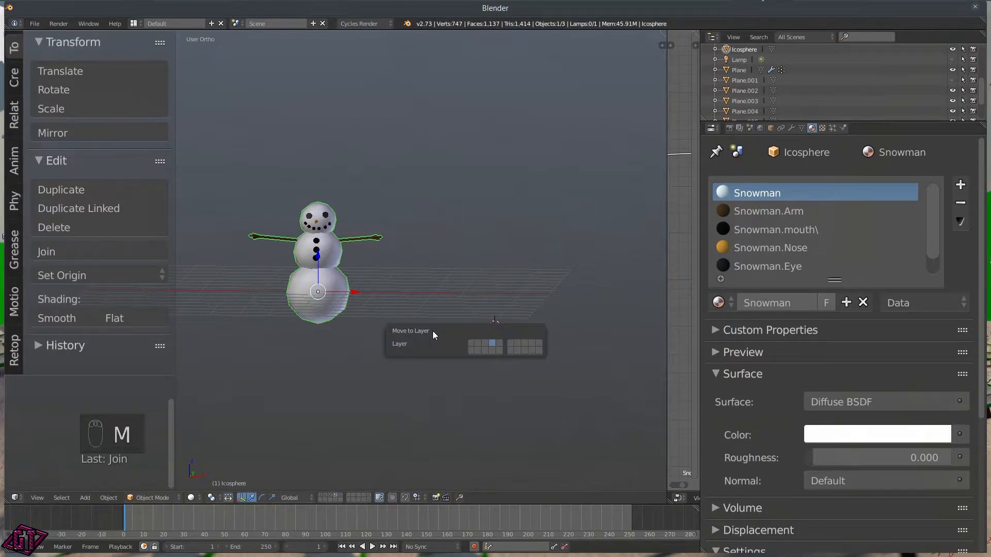
{"action": "left_click", "coordinate": [530, 343]}
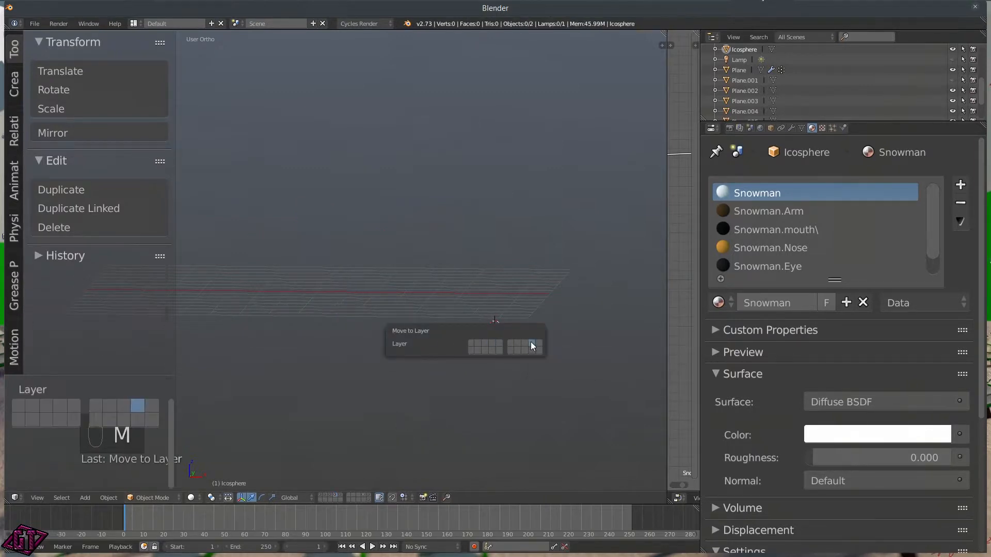
{"action": "middle_click_drag", "start_coordinate": [347, 261], "coordinate": [366, 388]}
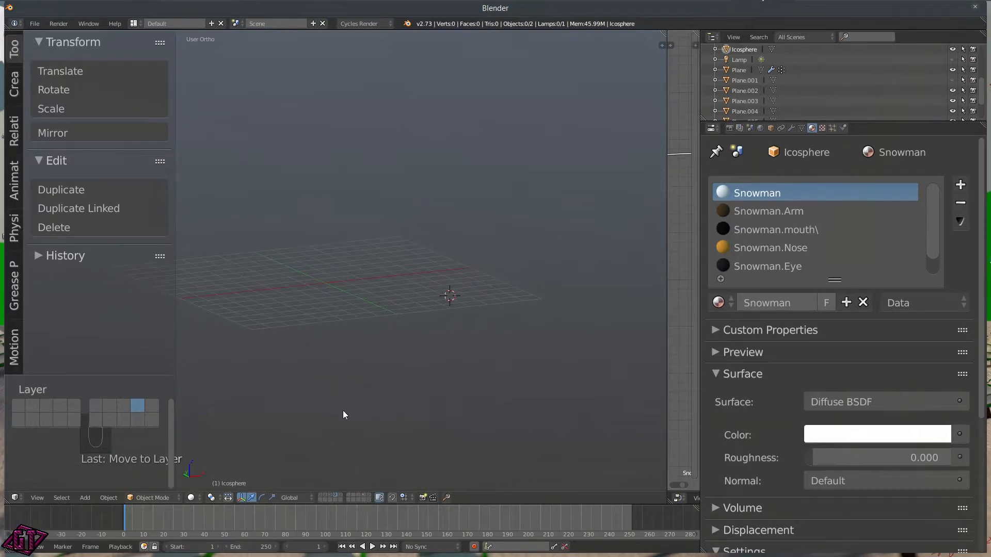
Step: Show the Merry Christmas scene's layer and unhide the camera and lamp
{"action": "left_click", "coordinate": [320, 496]}
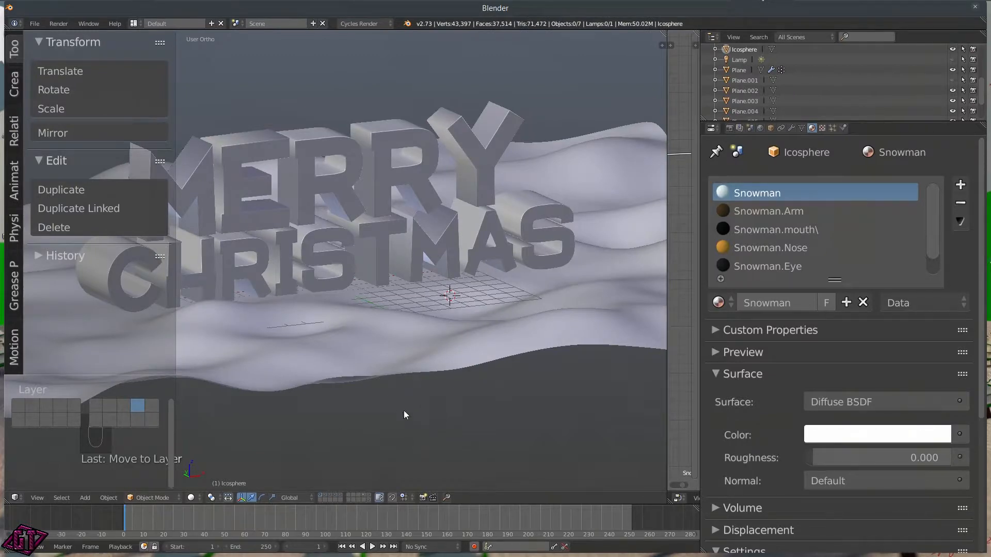
{"action": "scroll", "coordinate": [408, 409], "scroll_direction": "down", "scroll_amount": 3}
{"action": "middle_click_drag", "start_coordinate": [425, 401], "coordinate": [417, 378]}
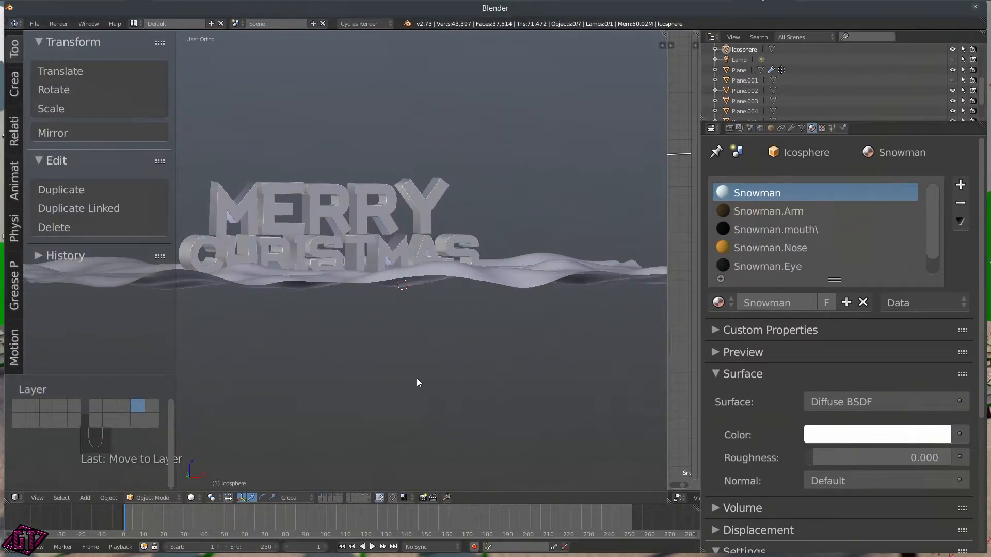
{"action": "key", "text": "alt+h"}
{"action": "scroll", "coordinate": [415, 375], "scroll_direction": "down", "scroll_amount": 2}
{"action": "middle_click_drag", "start_coordinate": [414, 373], "coordinate": [355, 343]}
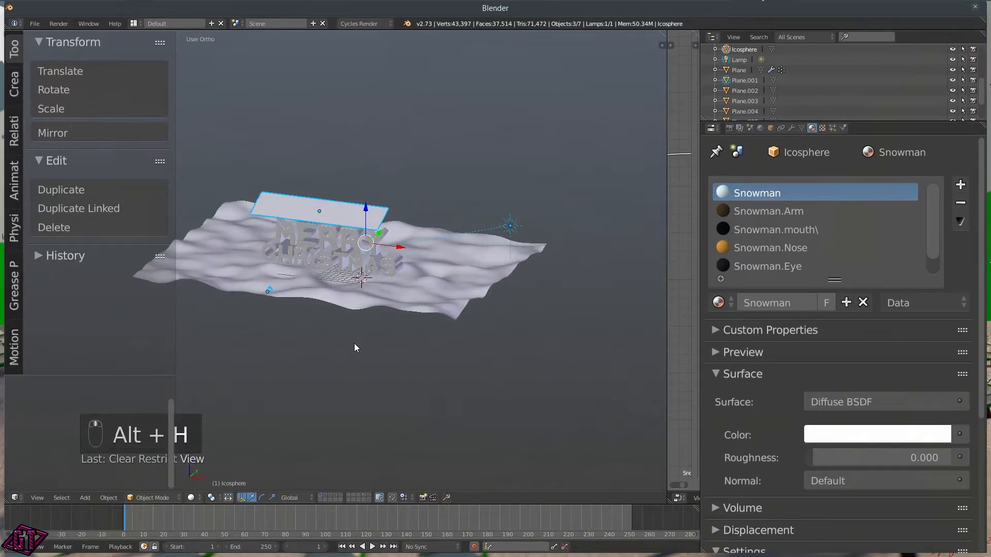
Step: Select the snow plane and show its particle system settings
{"action": "right_click", "coordinate": [267, 290]}
{"action": "scroll", "coordinate": [313, 352], "scroll_direction": "up", "scroll_amount": 4}
{"action": "middle_click_drag", "start_coordinate": [312, 370], "coordinate": [336, 368]}
{"action": "right_click", "coordinate": [485, 318]}
{"action": "middle_click_drag", "start_coordinate": [491, 325], "coordinate": [429, 382]}
{"action": "left_click", "coordinate": [833, 128]}
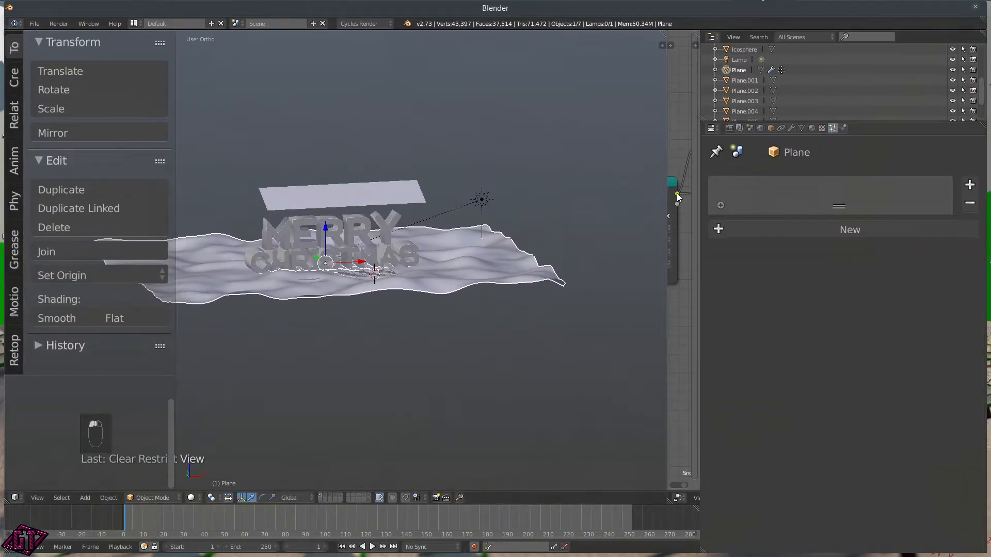
{"action": "middle_click_drag", "start_coordinate": [481, 252], "coordinate": [461, 257]}
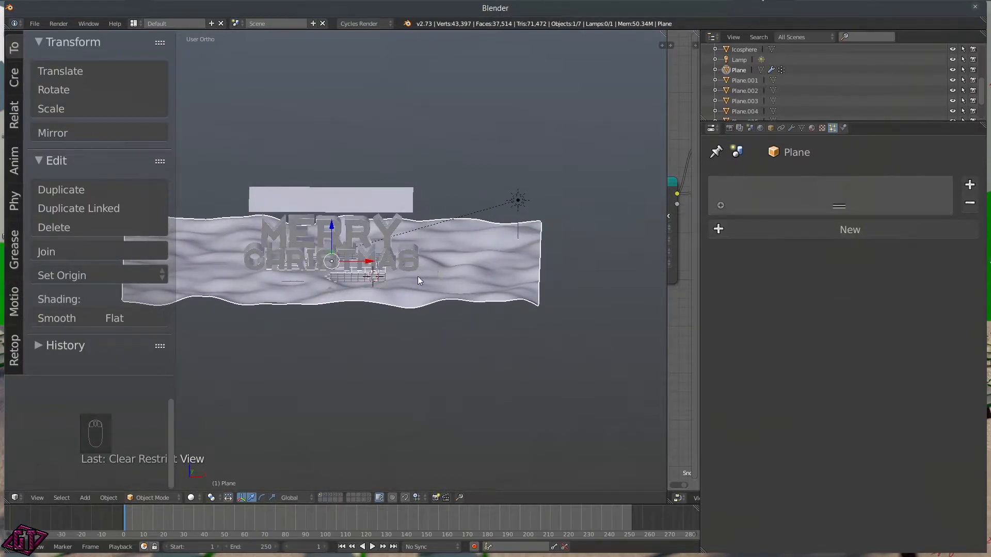
{"action": "middle_click_drag", "start_coordinate": [433, 278], "coordinate": [402, 276]}
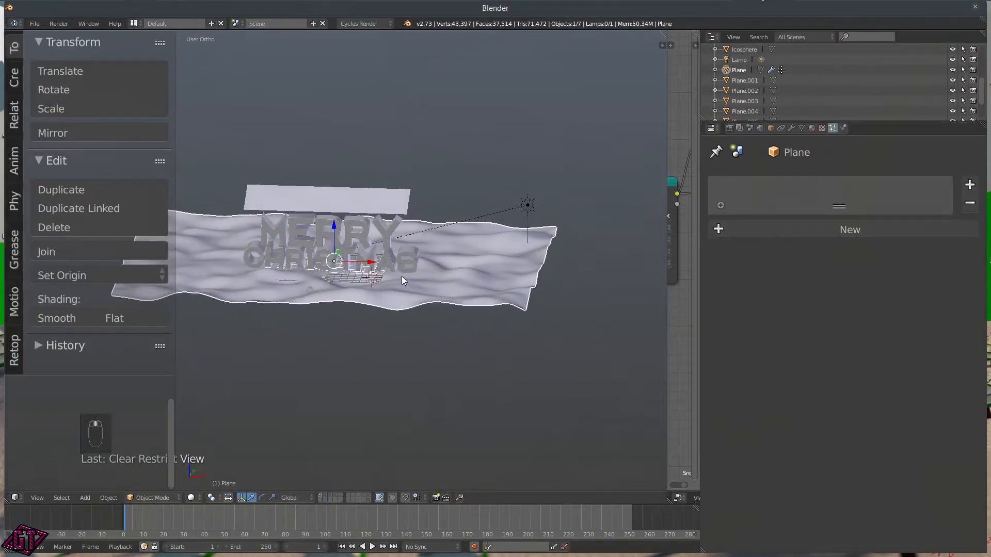
Step: Add a particle system named Trees and set its type to Hair
{"action": "left_click", "coordinate": [814, 235]}
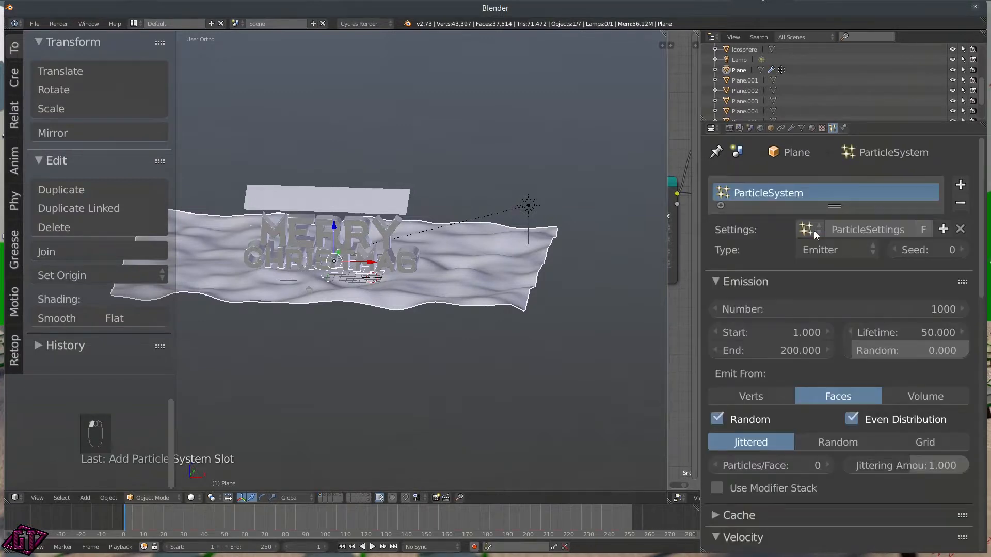
{"action": "left_click", "coordinate": [847, 229]}
{"action": "type", "text": "Trees"}
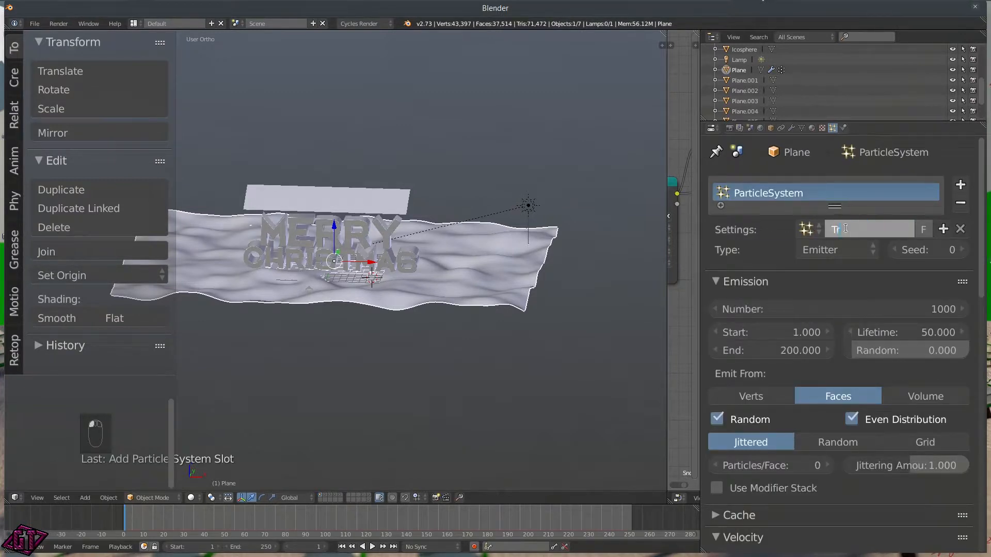
{"action": "key", "text": "Return"}
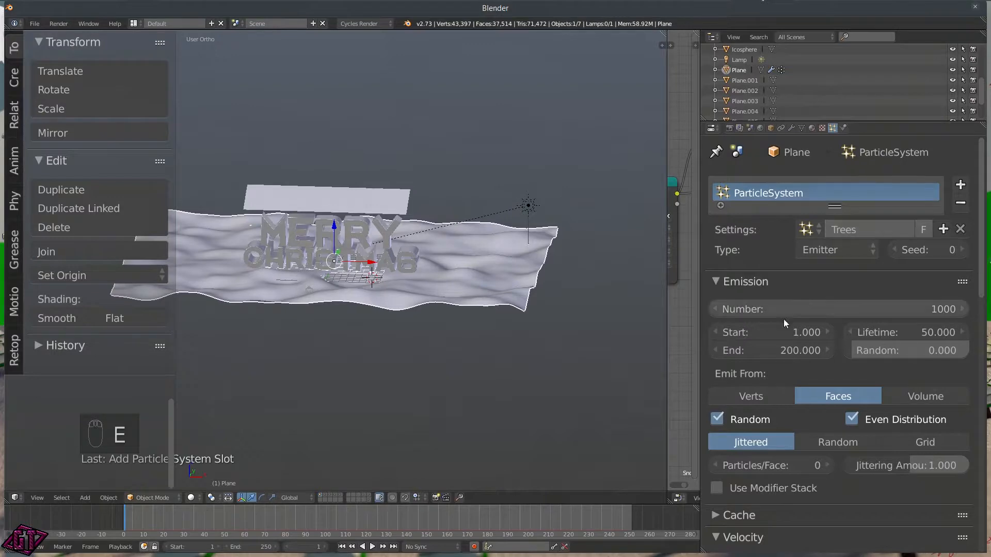
{"action": "left_click", "coordinate": [820, 252]}
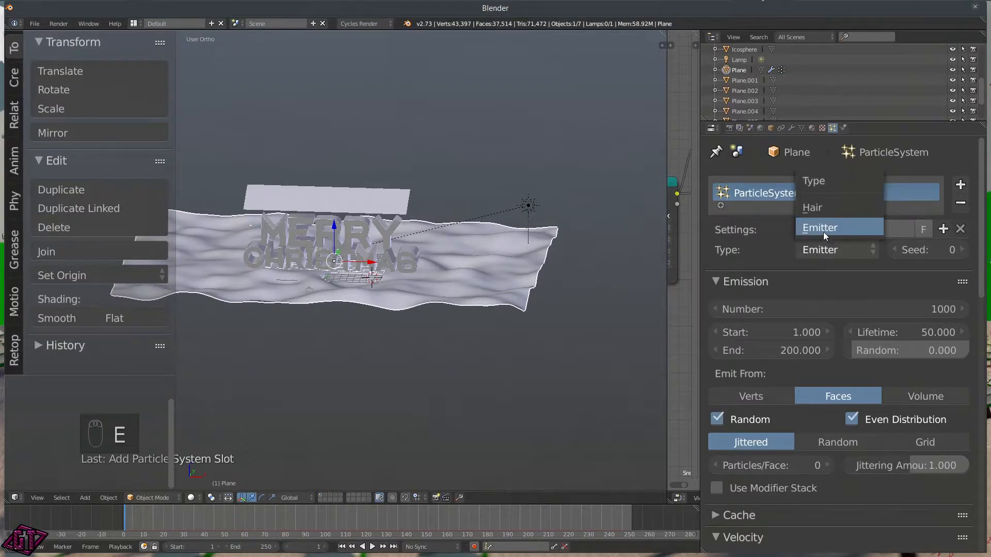
{"action": "left_click", "coordinate": [815, 208]}
Step: View the scene through the camera with the tool shelf hidden
{"action": "scroll", "coordinate": [431, 351], "scroll_direction": "up", "scroll_amount": 2}
{"action": "scroll", "coordinate": [432, 357], "scroll_direction": "up", "scroll_amount": 1}
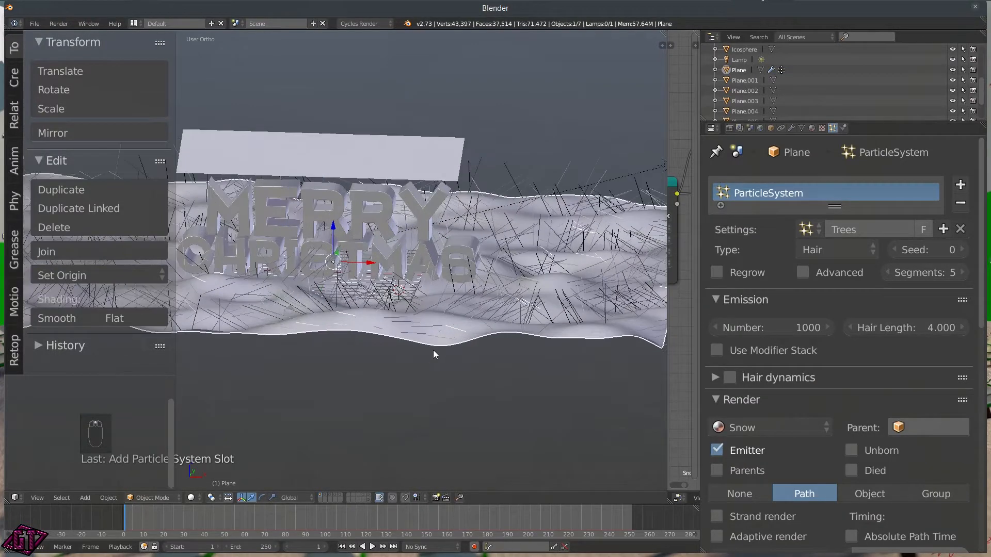
{"action": "key", "text": "KP_0"}
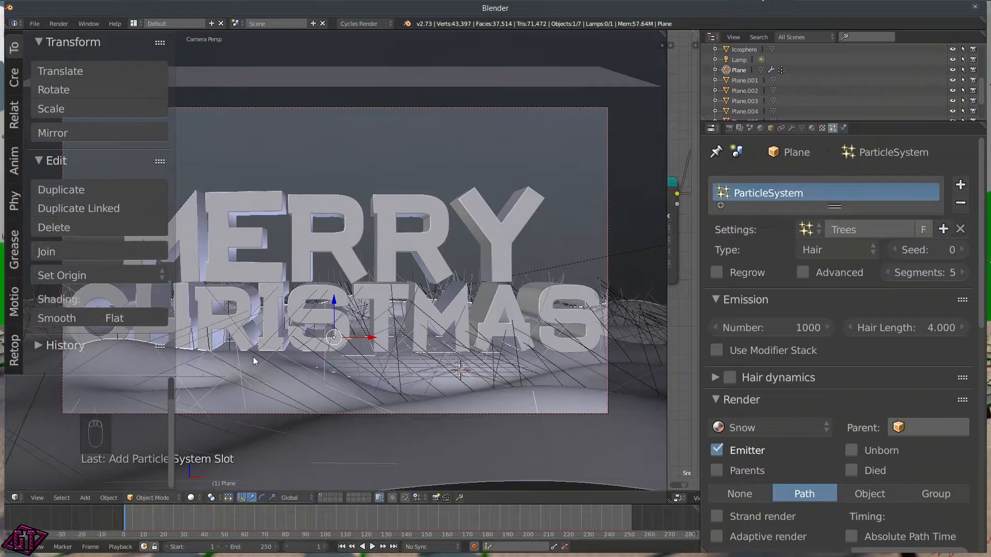
{"action": "key", "text": "t"}
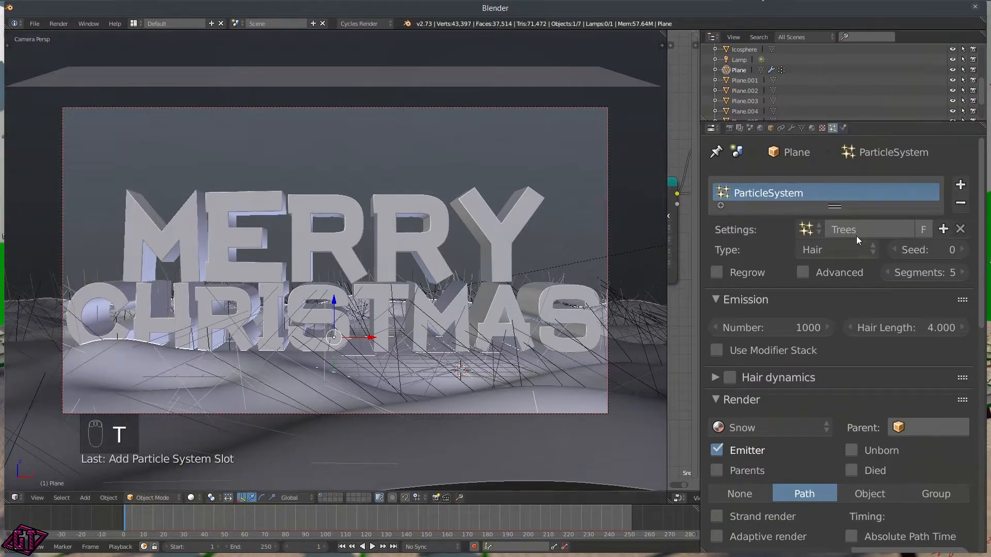
Step: Enable Advanced emission options and set the distribution to Random
{"action": "left_click", "coordinate": [803, 272]}
{"action": "scroll", "coordinate": [848, 287], "scroll_direction": "down", "scroll_amount": 3}
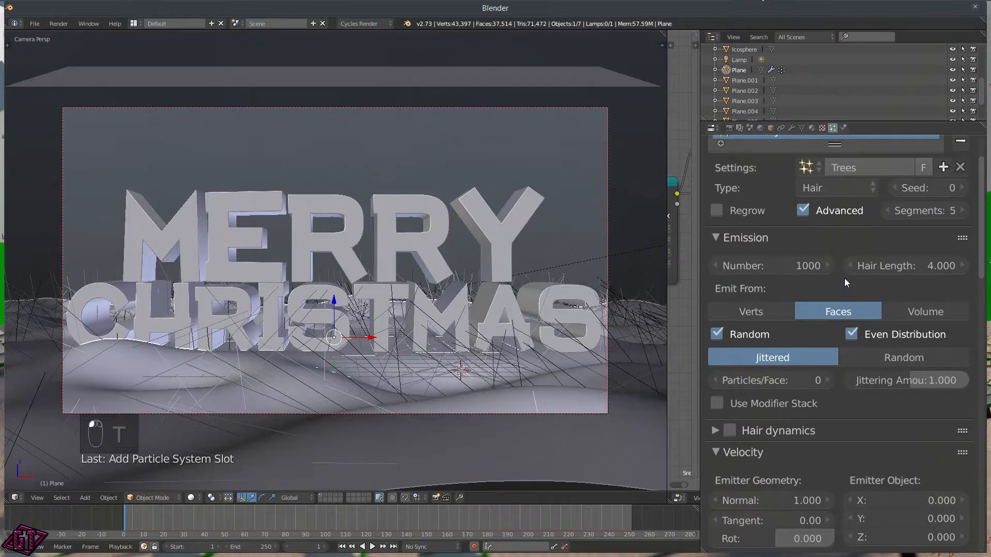
{"action": "left_click", "coordinate": [876, 356]}
{"action": "scroll", "coordinate": [825, 340], "scroll_direction": "down", "scroll_amount": 6}
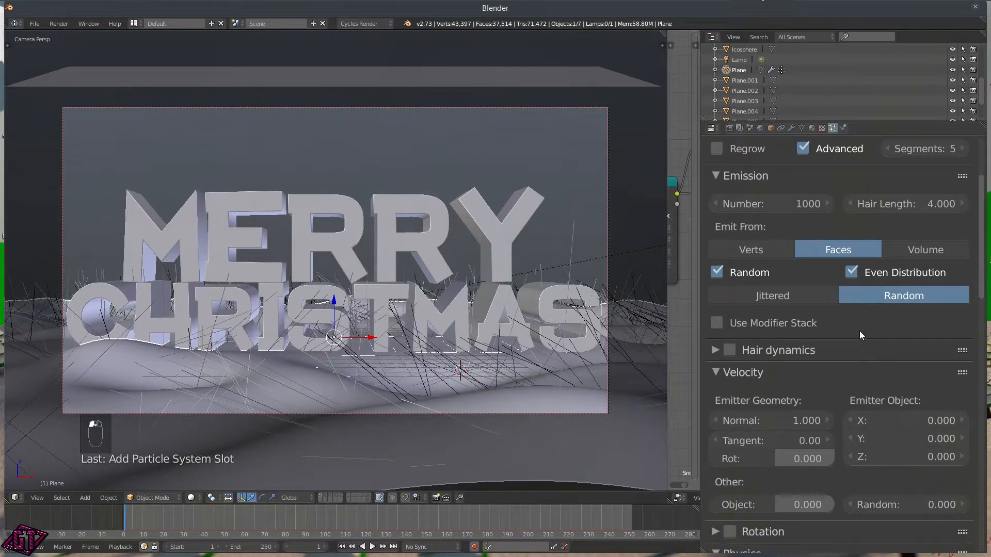
{"action": "scroll", "coordinate": [834, 321], "scroll_direction": "down", "scroll_amount": 3}
{"action": "scroll", "coordinate": [840, 353], "scroll_direction": "down", "scroll_amount": 5}
{"action": "scroll", "coordinate": [832, 336], "scroll_direction": "down", "scroll_amount": 3}
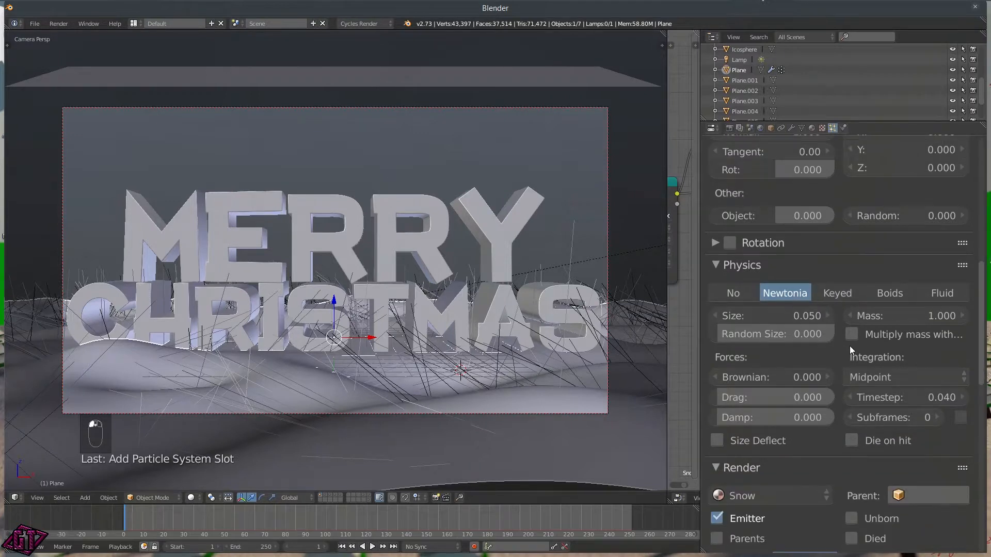
{"action": "scroll", "coordinate": [826, 361], "scroll_direction": "down", "scroll_amount": 8}
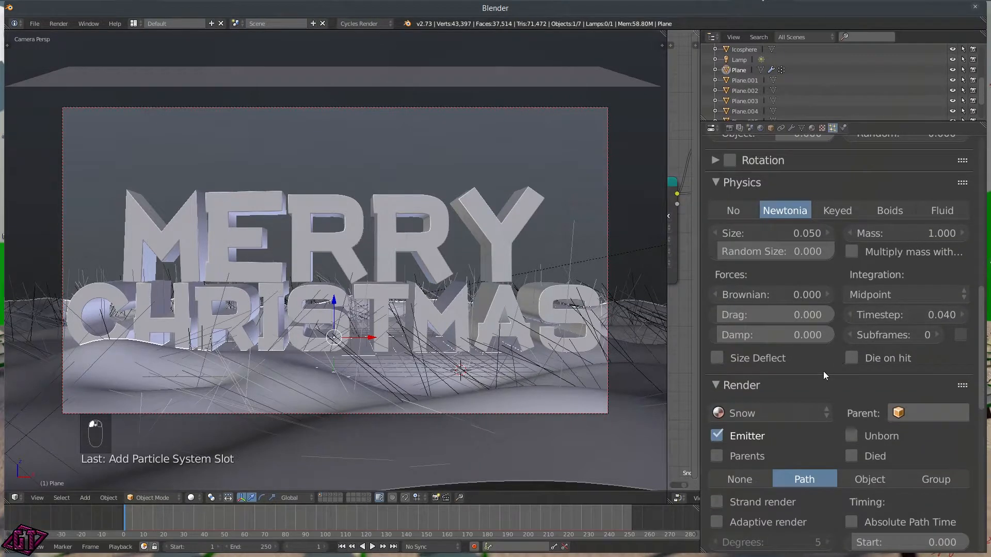
{"action": "scroll", "coordinate": [875, 398], "scroll_direction": "down", "scroll_amount": 4}
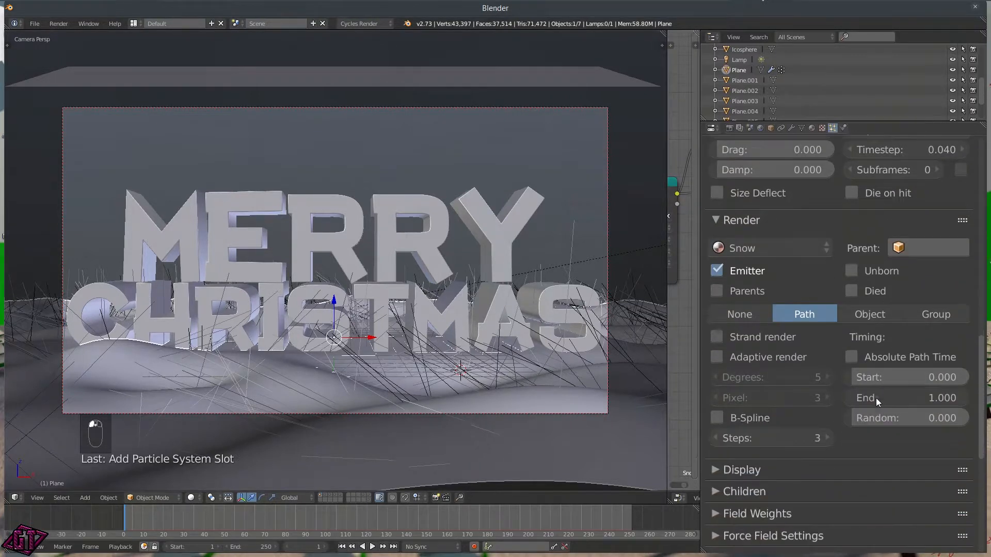
Step: Render the particles as Object using Tree as the dupli object, with Rotation enabled
{"action": "left_click", "coordinate": [885, 316]}
{"action": "left_click", "coordinate": [872, 339]}
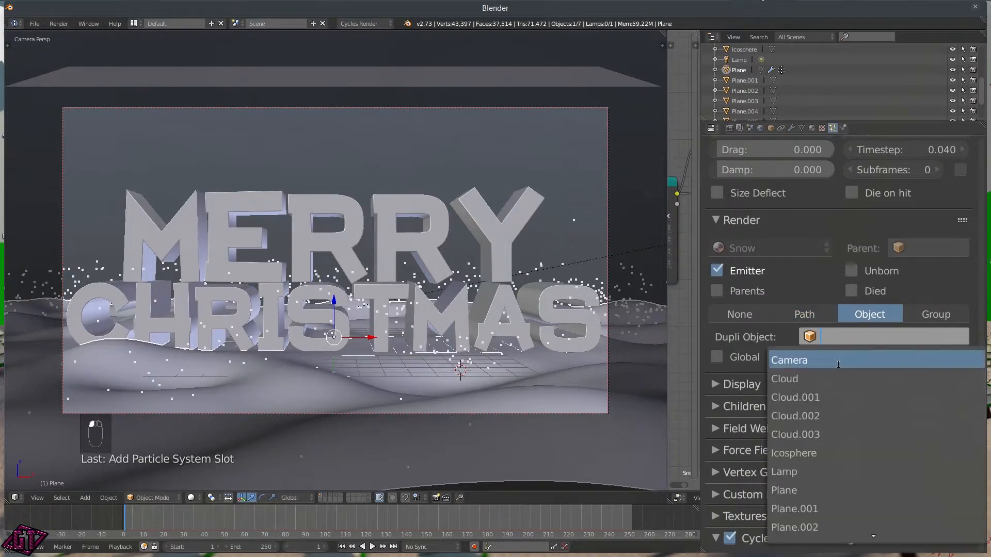
{"action": "scroll", "coordinate": [867, 510], "scroll_direction": "down", "scroll_amount": 12}
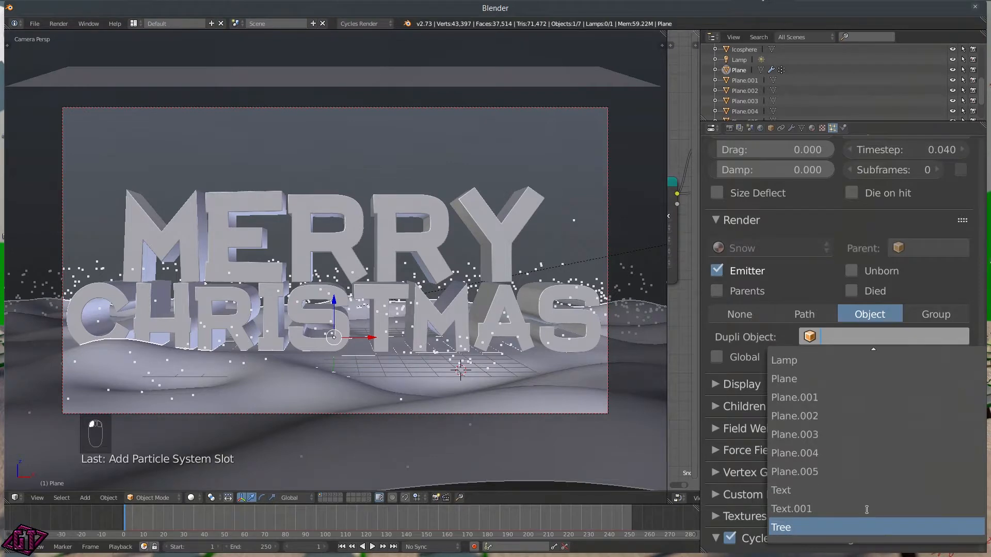
{"action": "left_click", "coordinate": [825, 524]}
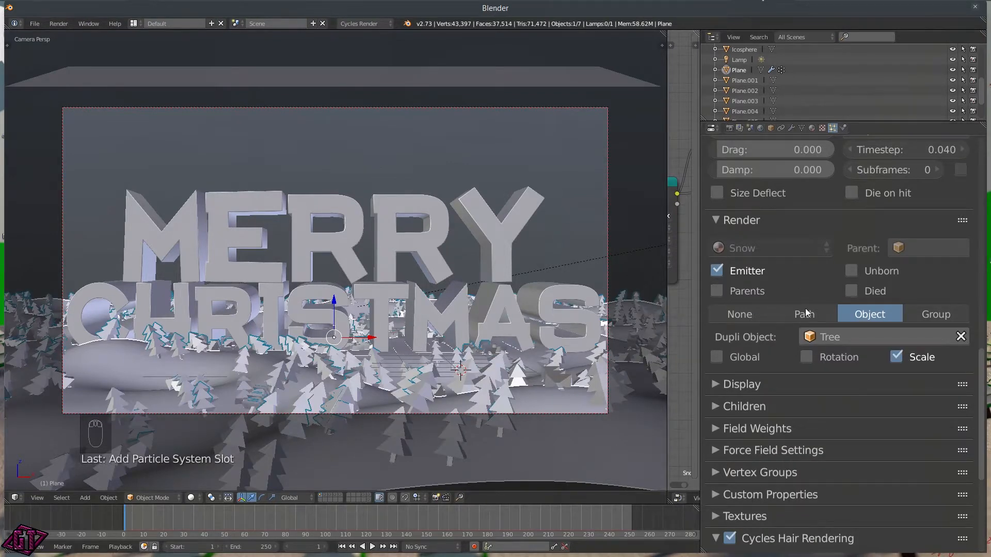
{"action": "scroll", "coordinate": [790, 347], "scroll_direction": "down", "scroll_amount": 5}
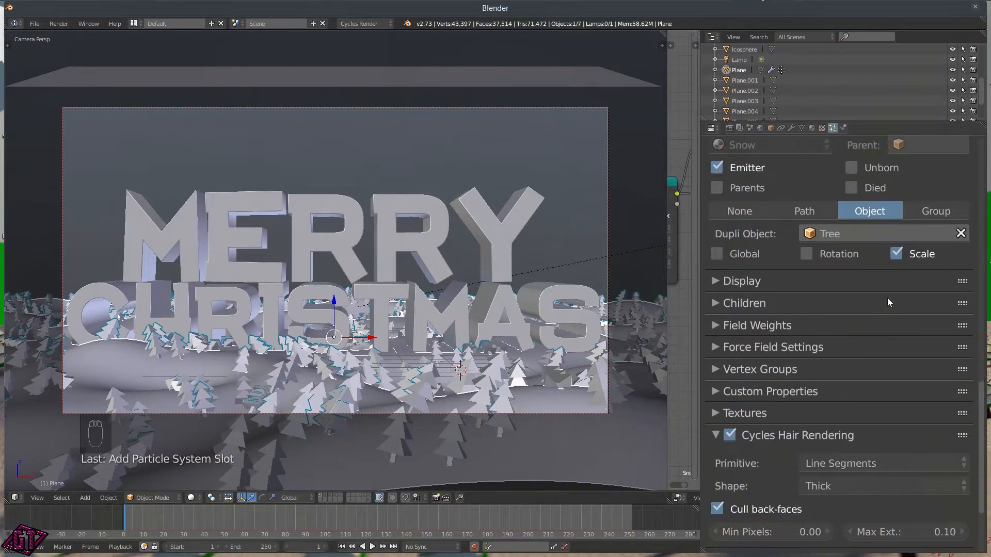
{"action": "left_click", "coordinate": [807, 254]}
Step: Collapse the Cycles Hair Settings and begin editing the particle Size field
{"action": "scroll", "coordinate": [776, 271], "scroll_direction": "down", "scroll_amount": 4}
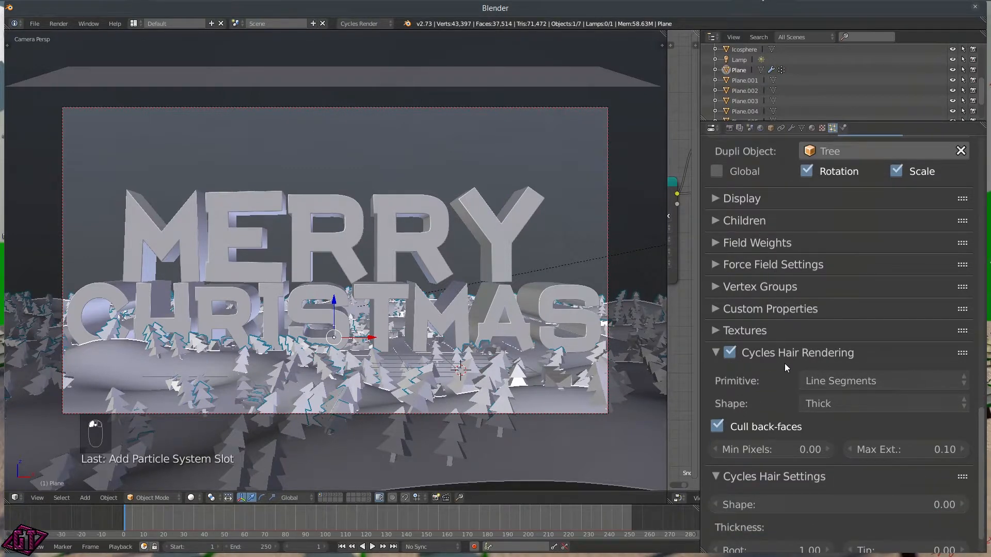
{"action": "scroll", "coordinate": [727, 404], "scroll_direction": "down", "scroll_amount": 2}
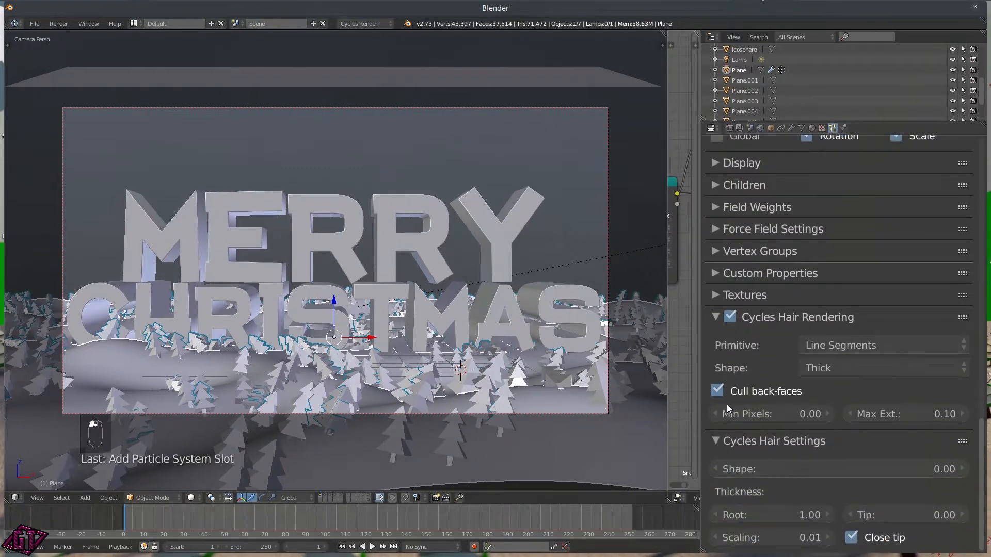
{"action": "left_click", "coordinate": [716, 439]}
{"action": "scroll", "coordinate": [779, 361], "scroll_direction": "up", "scroll_amount": 3}
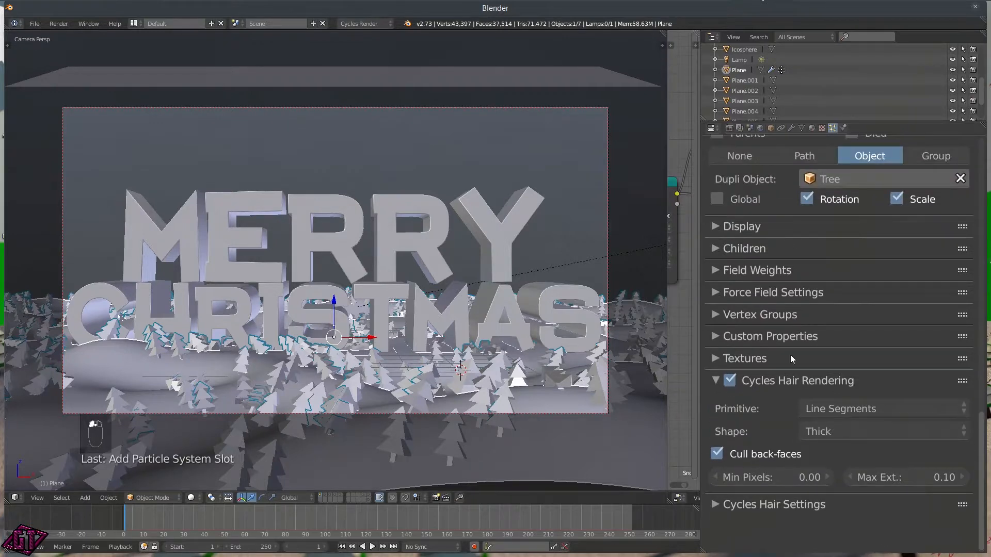
{"action": "scroll", "coordinate": [797, 361], "scroll_direction": "up", "scroll_amount": 3}
{"action": "scroll", "coordinate": [749, 292], "scroll_direction": "up", "scroll_amount": 8}
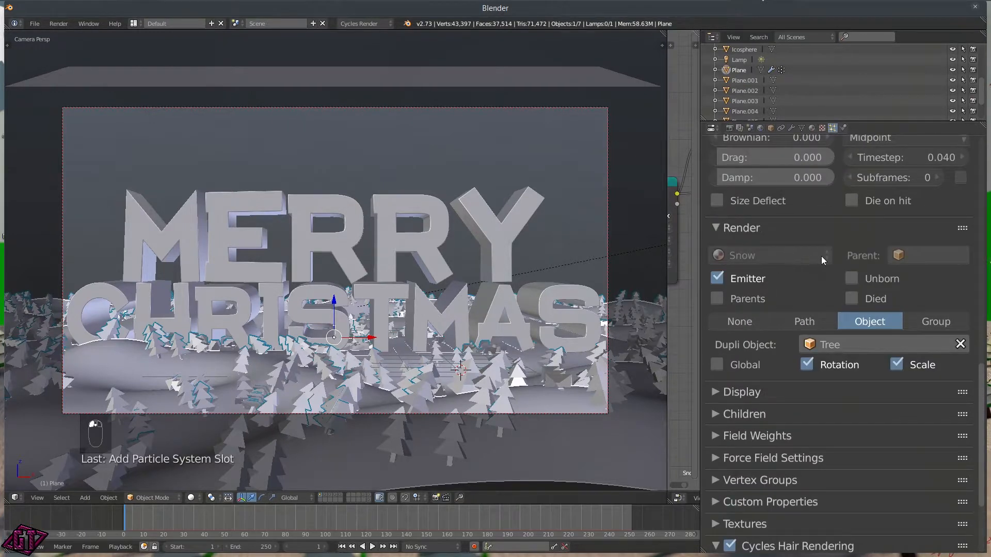
{"action": "scroll", "coordinate": [785, 285], "scroll_direction": "up", "scroll_amount": 3}
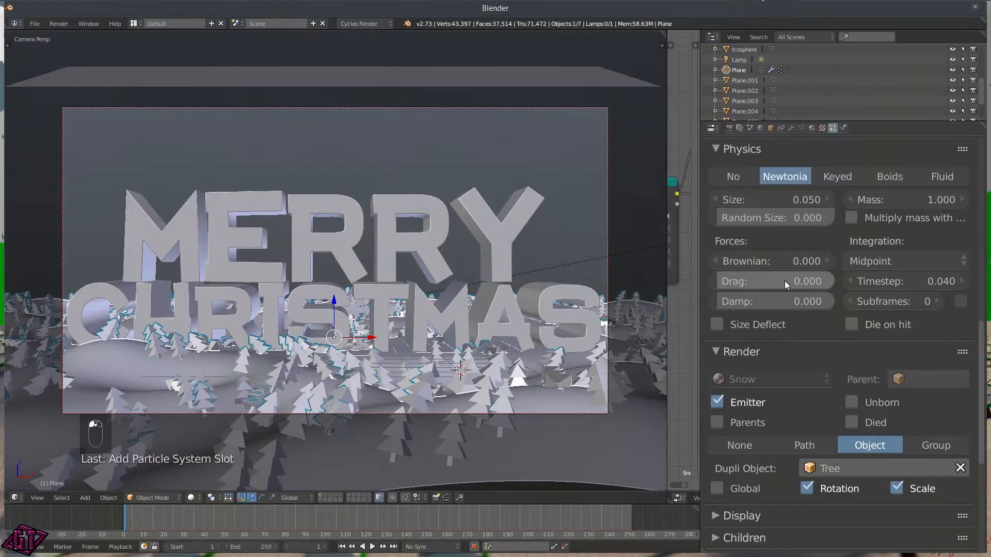
{"action": "left_click", "coordinate": [777, 203]}
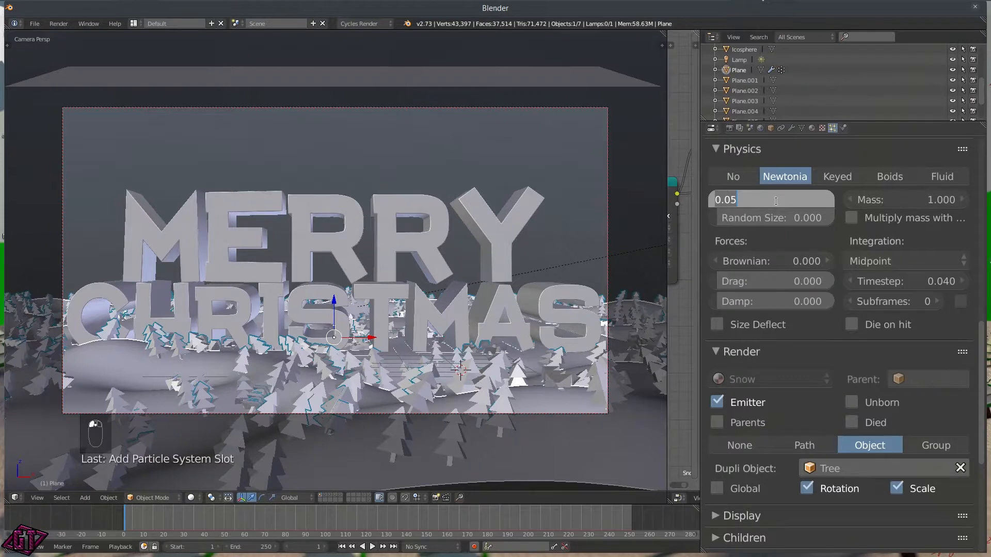
Step: Set Random Size to 0.628 and the particle Size to 0.02
{"action": "key", "text": "Return"}
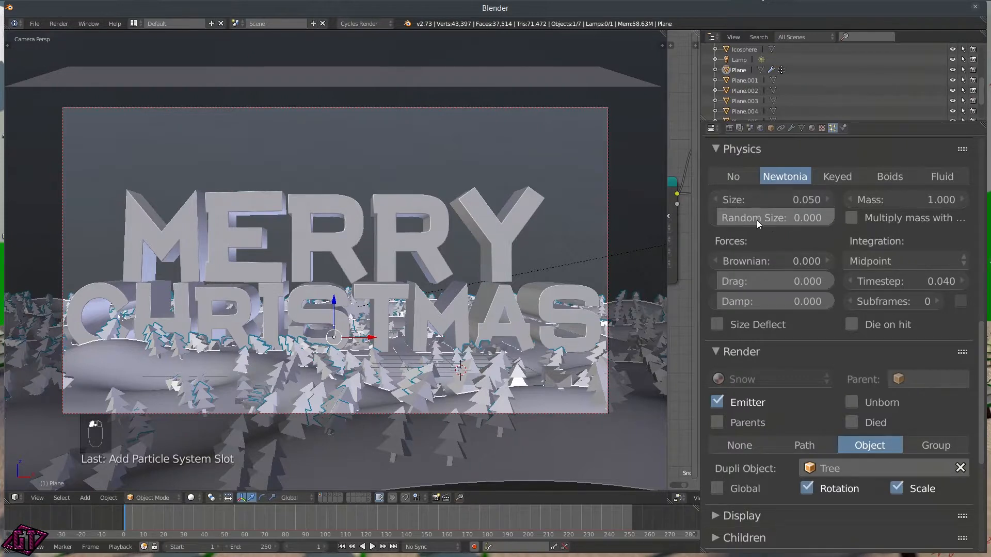
{"action": "left_click_drag", "start_coordinate": [733, 216], "coordinate": [791, 217]}
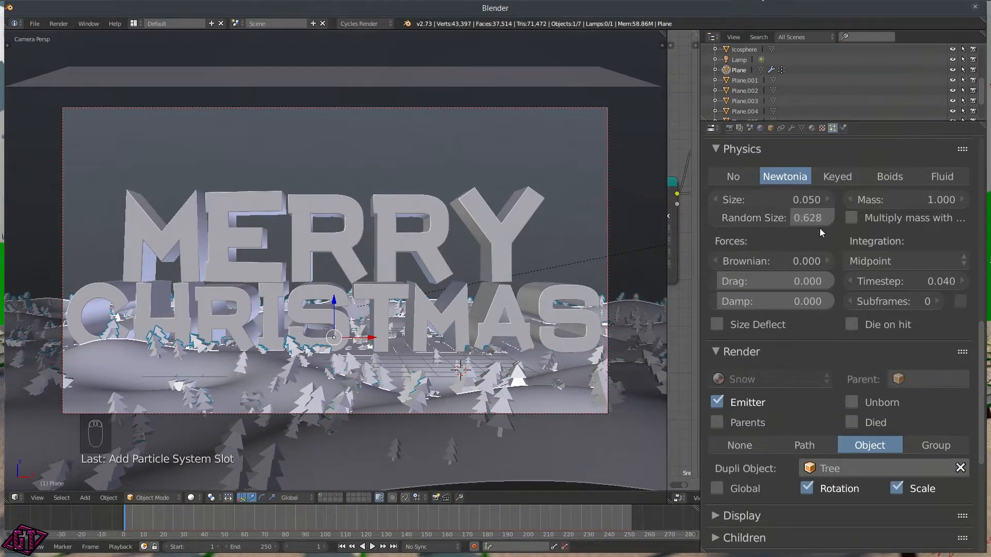
{"action": "left_click", "coordinate": [769, 199]}
{"action": "key", "text": "BackSpace"}
{"action": "type", "text": "0.02"}
{"action": "key", "text": "Return"}
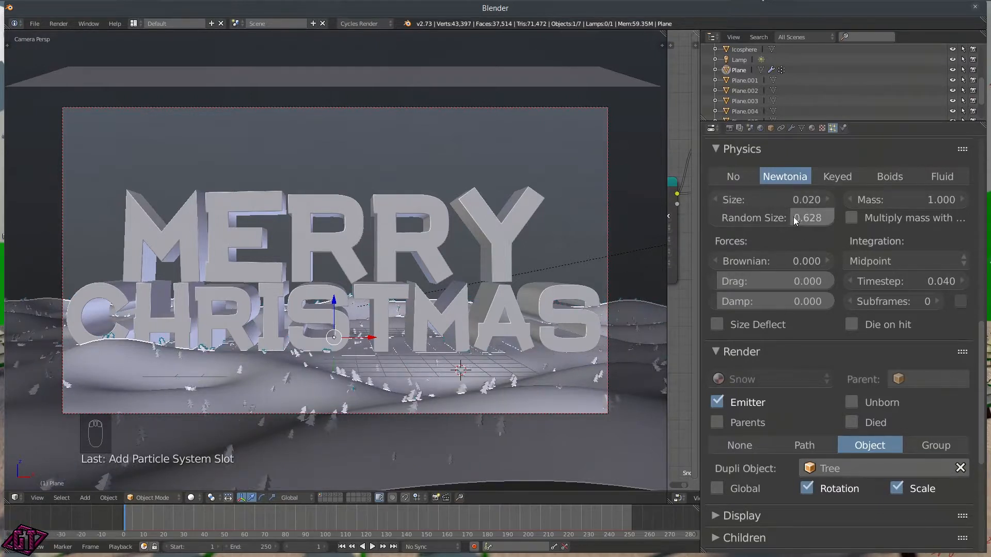
Step: Increase the tree particle Size to 0.035
{"action": "left_click", "coordinate": [790, 198]}
{"action": "type", "text": ".0"}
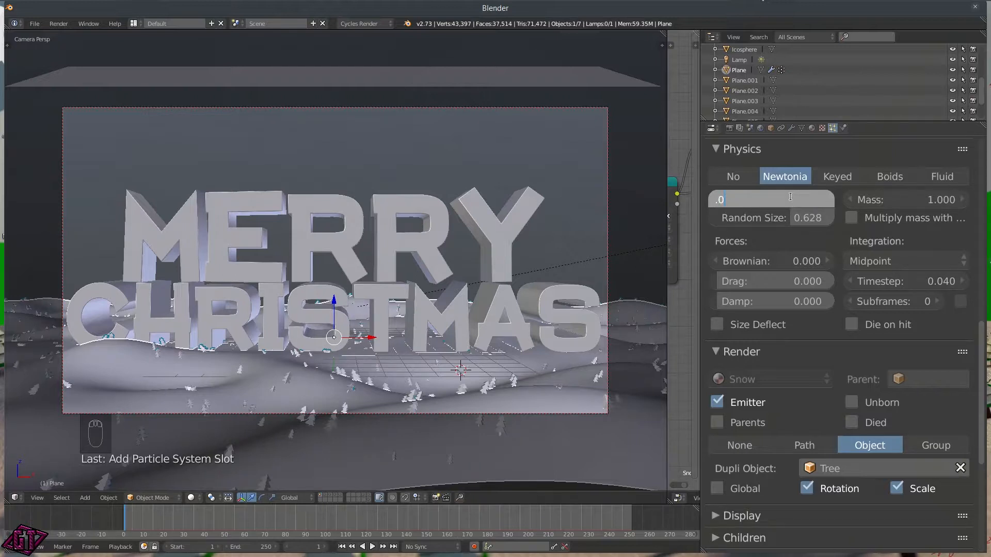
{"action": "type", "text": "35"}
{"action": "key", "text": "Return"}
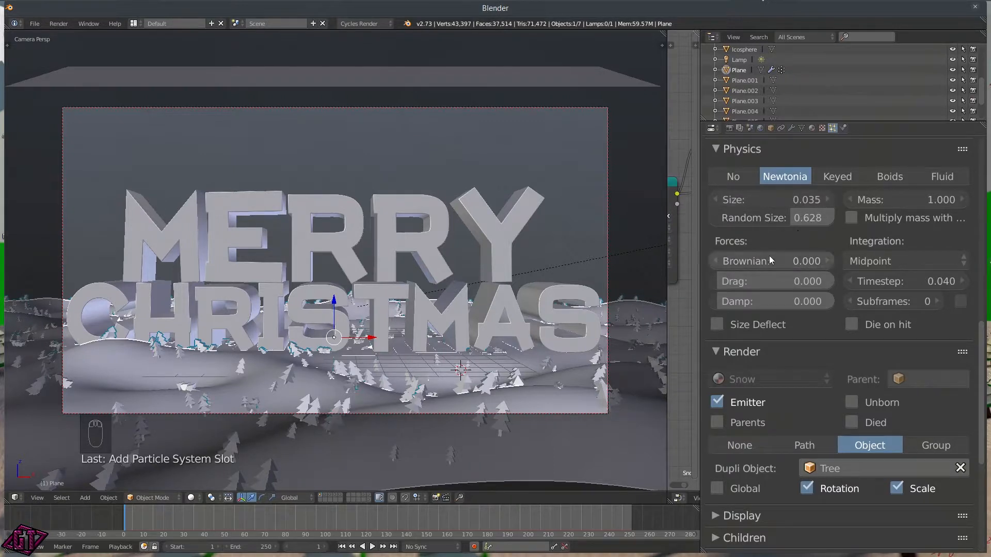
{"action": "scroll", "coordinate": [794, 307], "scroll_direction": "down", "scroll_amount": 2}
{"action": "scroll", "coordinate": [819, 299], "scroll_direction": "down", "scroll_amount": 2}
{"action": "scroll", "coordinate": [809, 247], "scroll_direction": "up", "scroll_amount": 4}
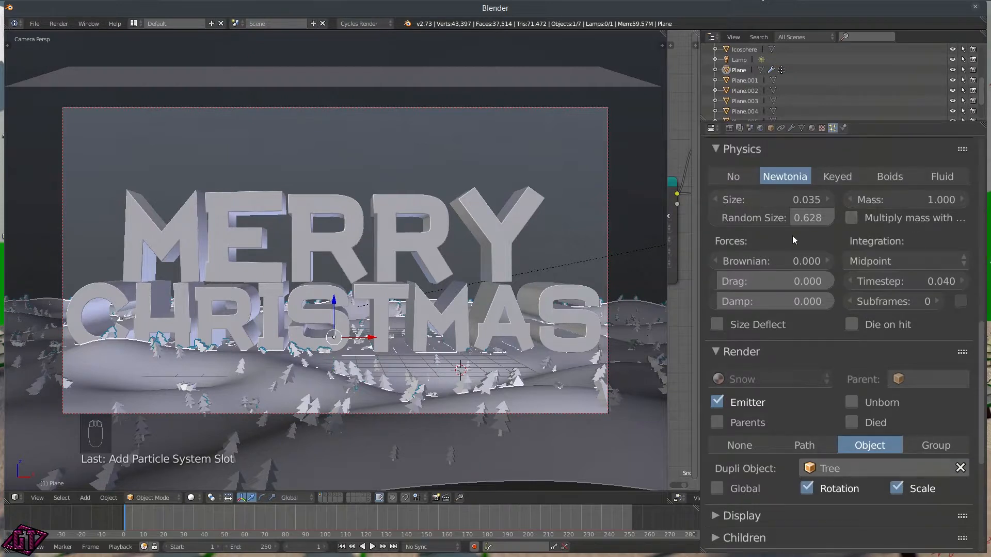
{"action": "scroll", "coordinate": [818, 249], "scroll_direction": "down", "scroll_amount": 7}
Step: Toggle the Global option and briefly inspect the Field Weights and Vertex Groups panels
{"action": "scroll", "coordinate": [808, 302], "scroll_direction": "down", "scroll_amount": 1}
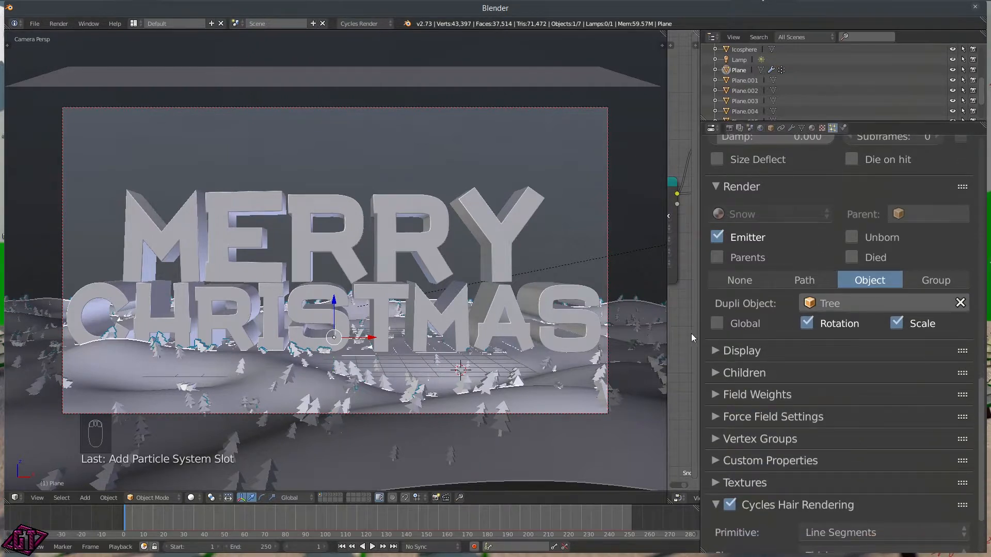
{"action": "left_click", "coordinate": [736, 323]}
{"action": "left_click", "coordinate": [736, 323]}
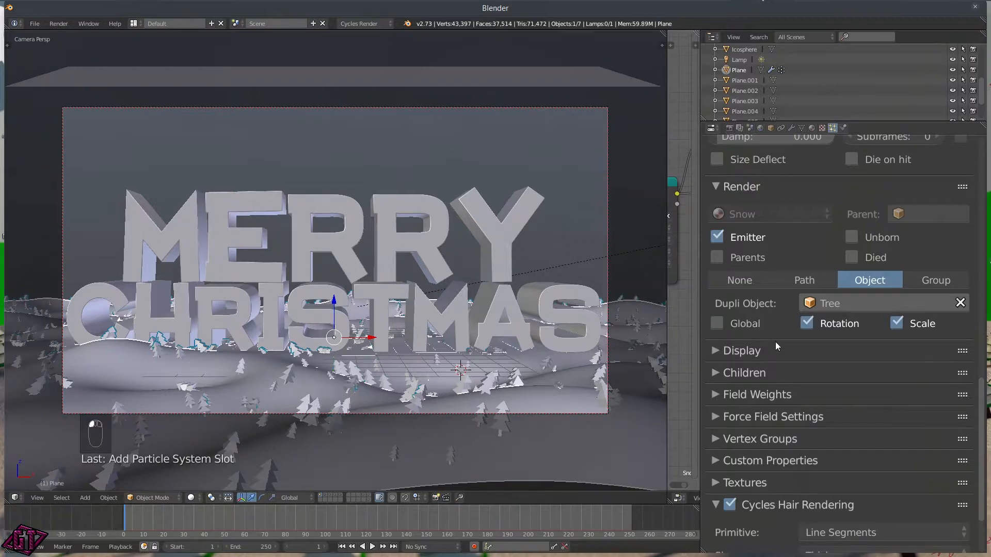
{"action": "scroll", "coordinate": [764, 335], "scroll_direction": "down", "scroll_amount": 3}
{"action": "left_click", "coordinate": [744, 327]}
{"action": "left_click", "coordinate": [745, 327]}
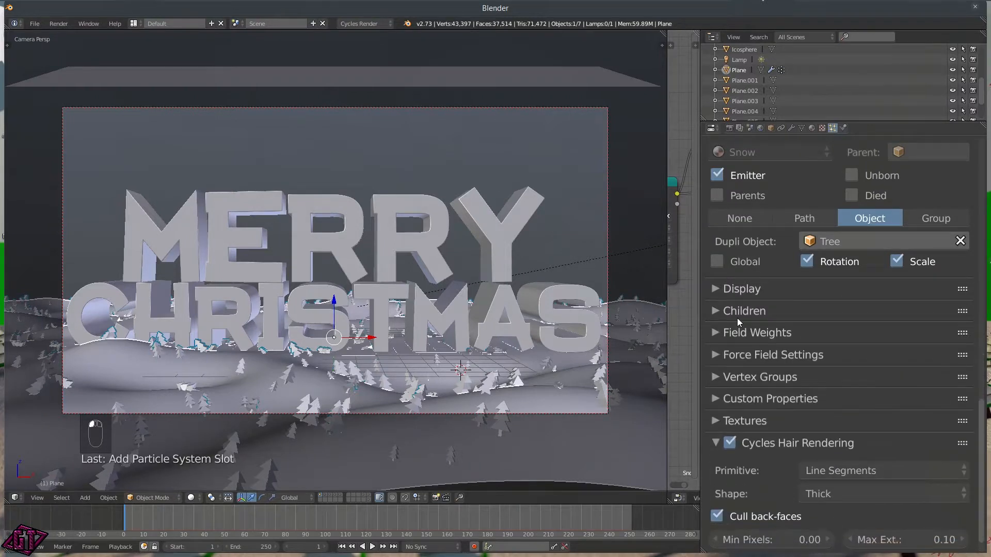
{"action": "left_click", "coordinate": [745, 370]}
{"action": "left_click", "coordinate": [745, 370]}
{"action": "scroll", "coordinate": [746, 356], "scroll_direction": "down", "scroll_amount": 1}
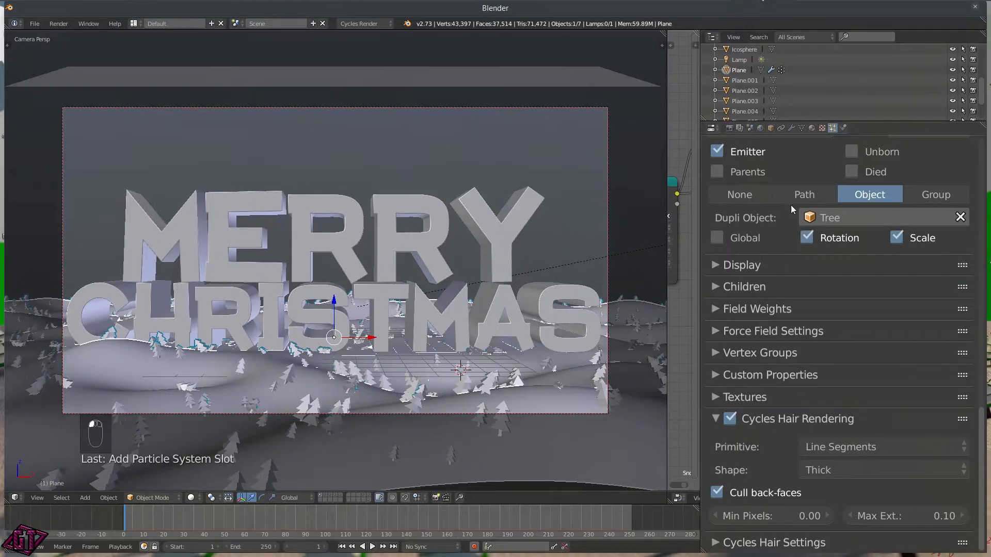
{"action": "scroll", "coordinate": [789, 218], "scroll_direction": "up", "scroll_amount": 7}
{"action": "scroll", "coordinate": [754, 314], "scroll_direction": "up", "scroll_amount": 8}
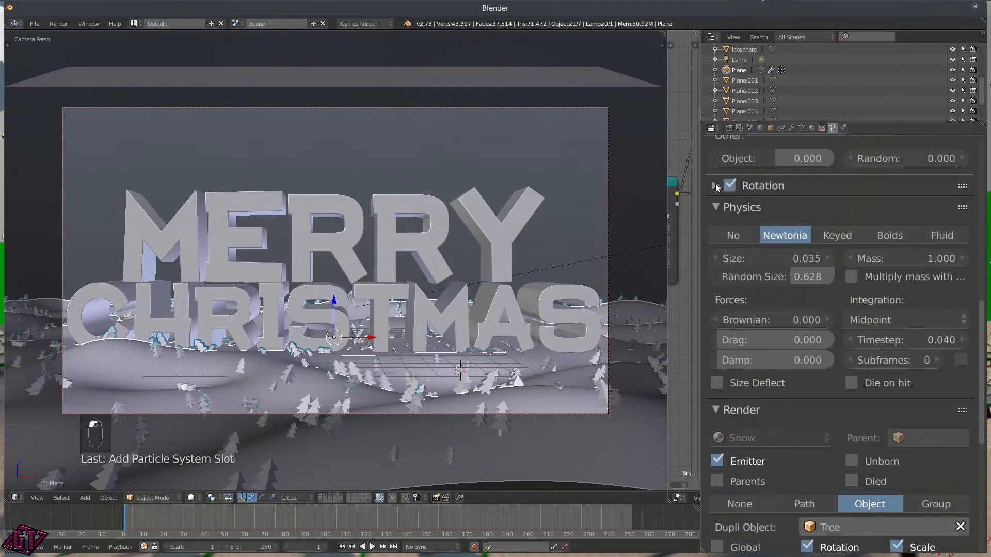
Step: In the Rotation panel, set Initial Orientation to Velocity / Hair after trying Normal and Global Z
{"action": "left_click", "coordinate": [716, 186]}
{"action": "scroll", "coordinate": [826, 217], "scroll_direction": "up", "scroll_amount": 3}
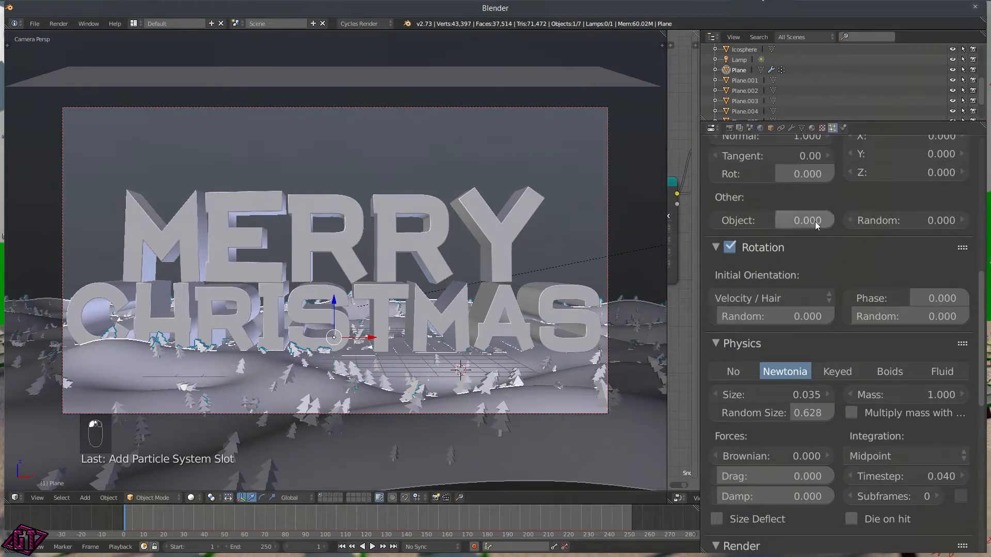
{"action": "left_click", "coordinate": [794, 292]}
{"action": "left_click", "coordinate": [744, 252]}
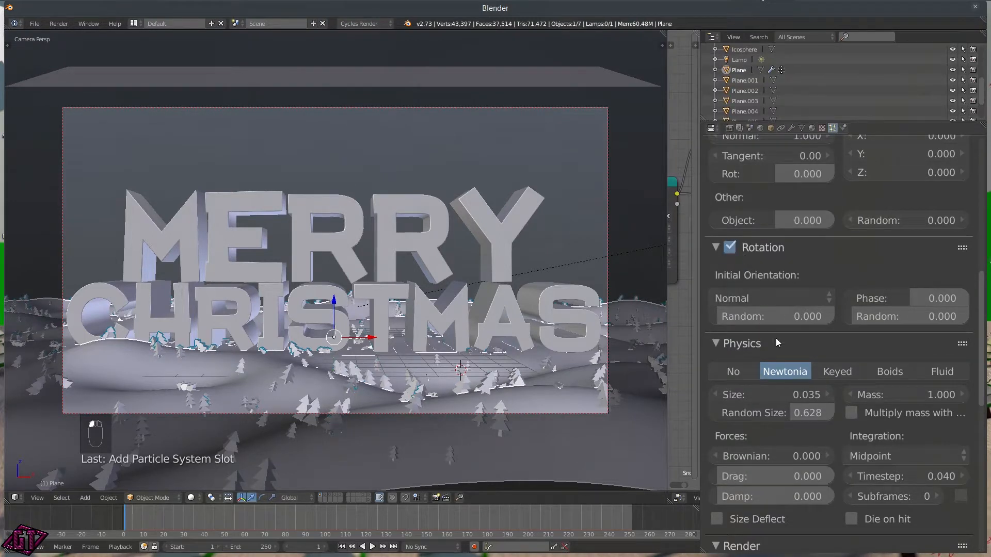
{"action": "left_click", "coordinate": [767, 298]}
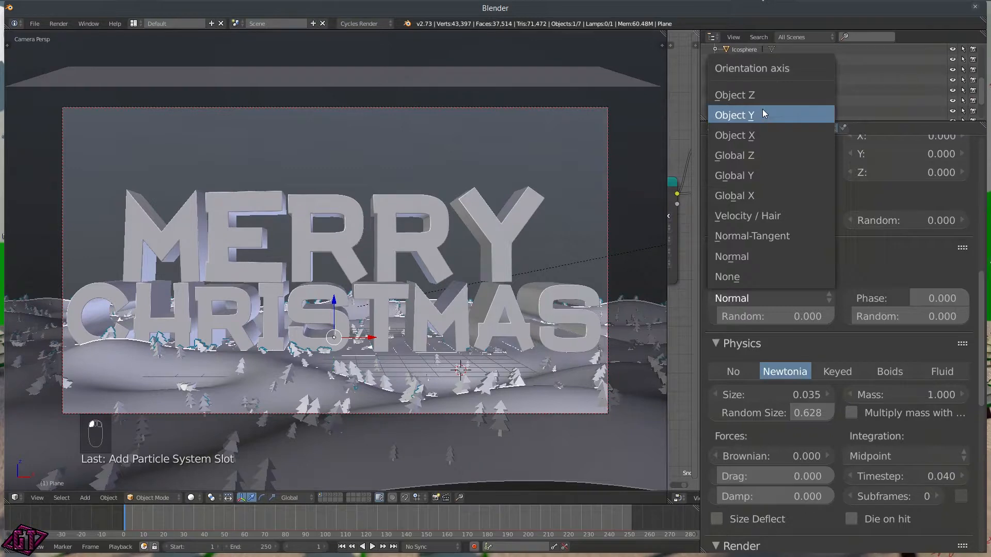
{"action": "left_click", "coordinate": [755, 156]}
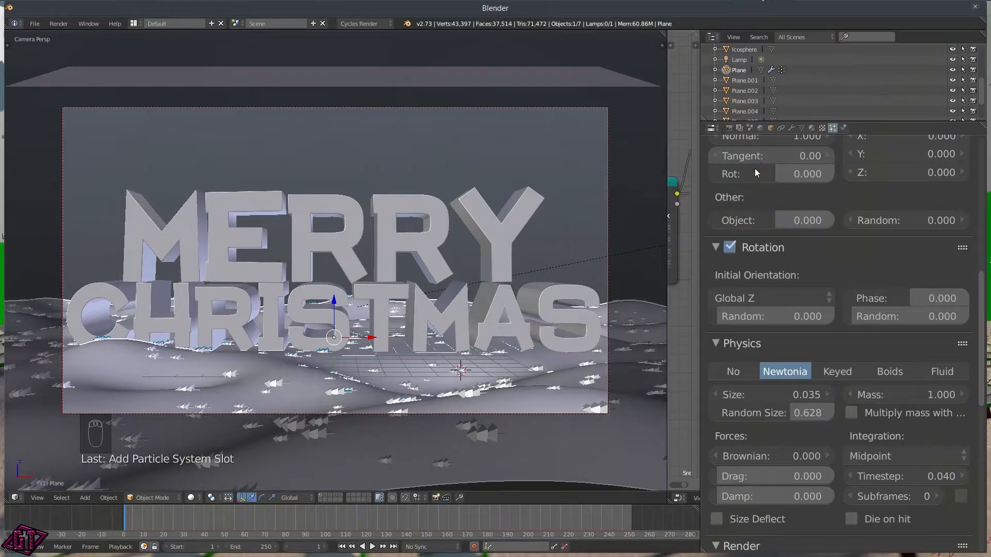
{"action": "left_click", "coordinate": [758, 296]}
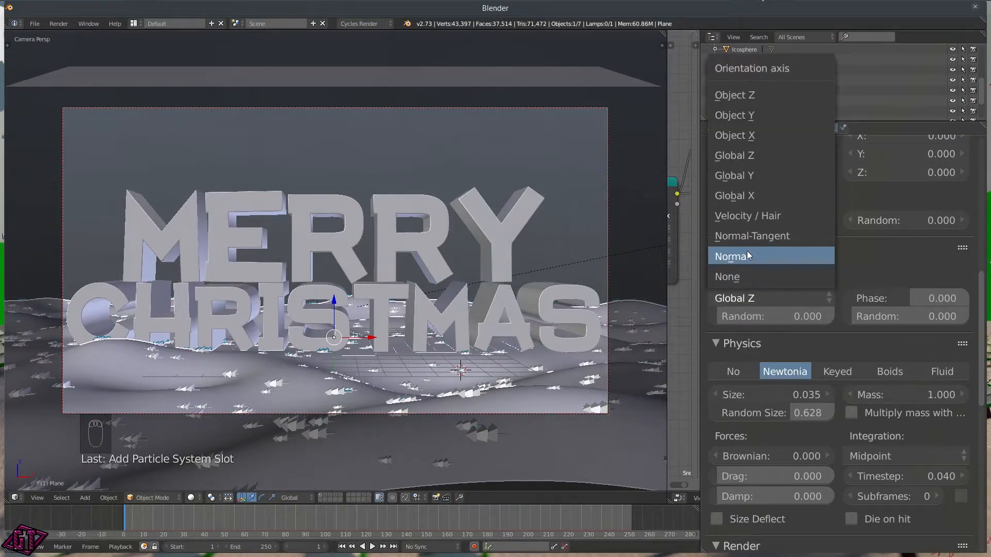
{"action": "left_click", "coordinate": [748, 256]}
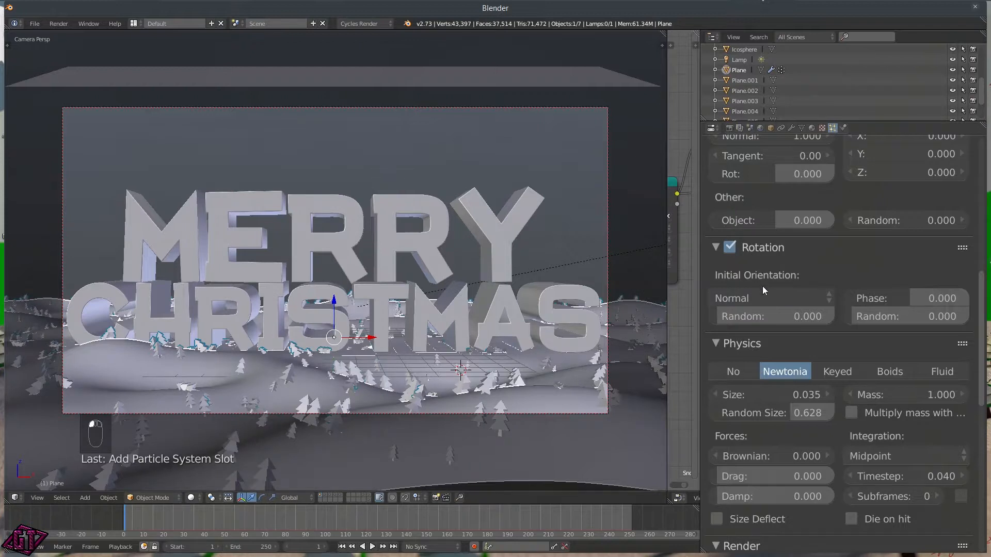
{"action": "scroll", "coordinate": [798, 262], "scroll_direction": "down", "scroll_amount": 2}
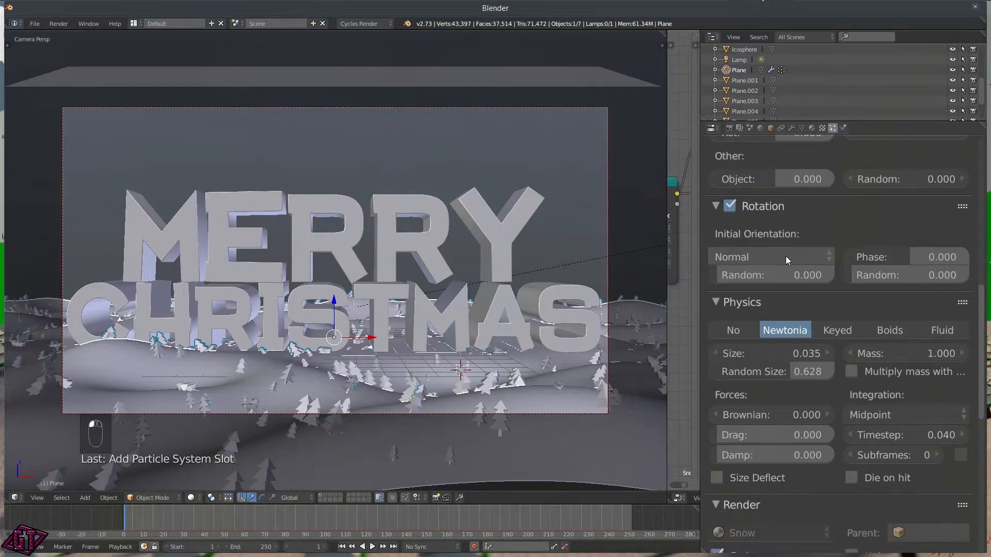
{"action": "left_click", "coordinate": [782, 258]}
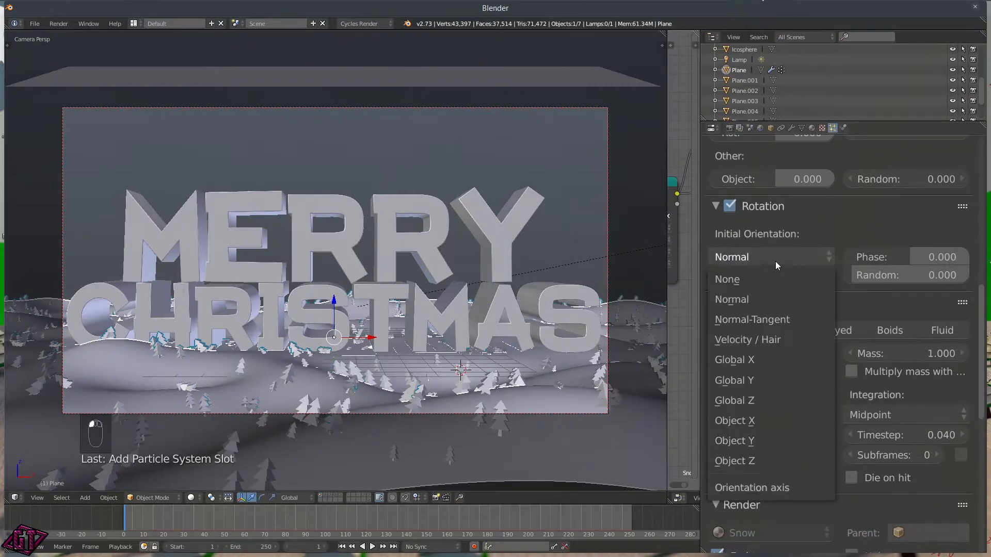
{"action": "left_click", "coordinate": [779, 339]}
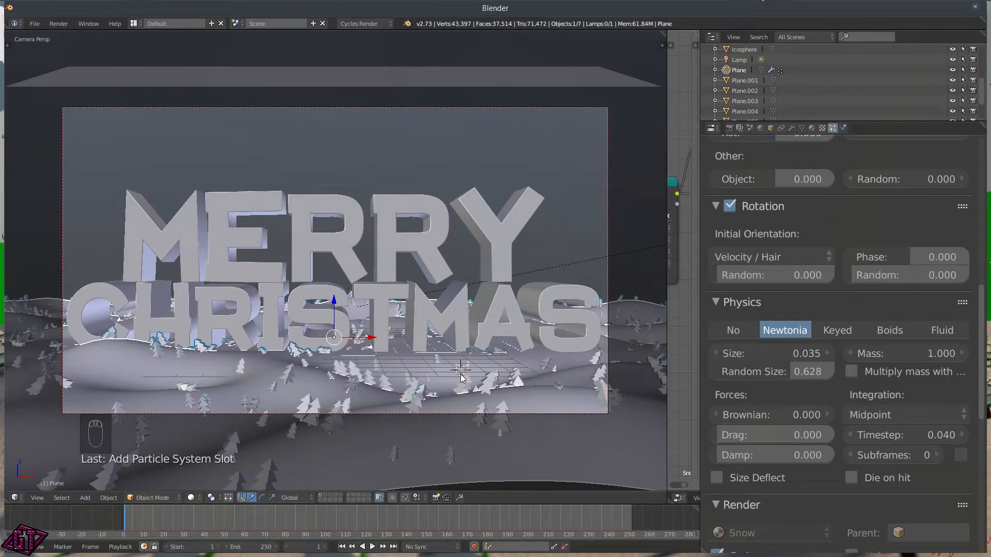
Step: Preview the candy-stripe scene with Rendered viewport shading
{"action": "key", "text": "z"}
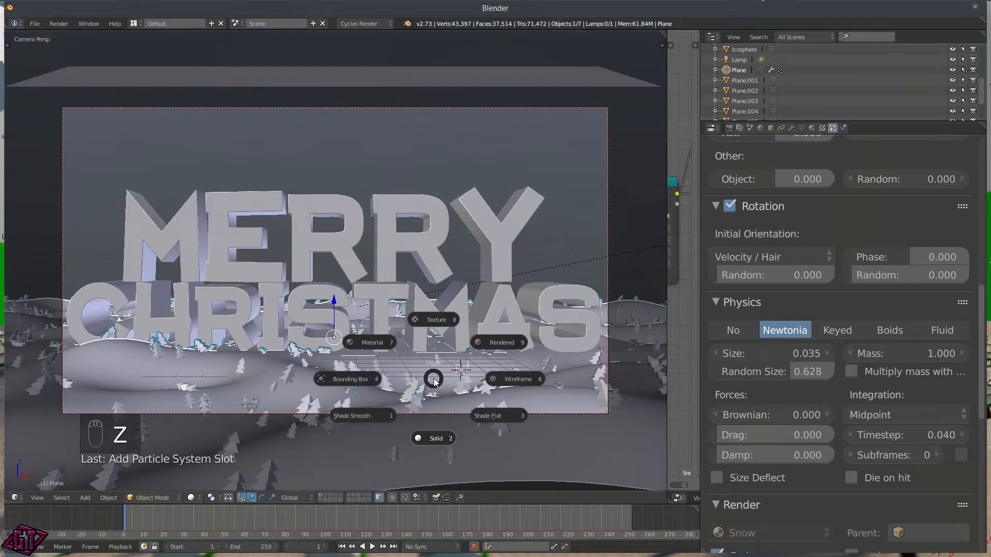
{"action": "left_click", "coordinate": [484, 346]}
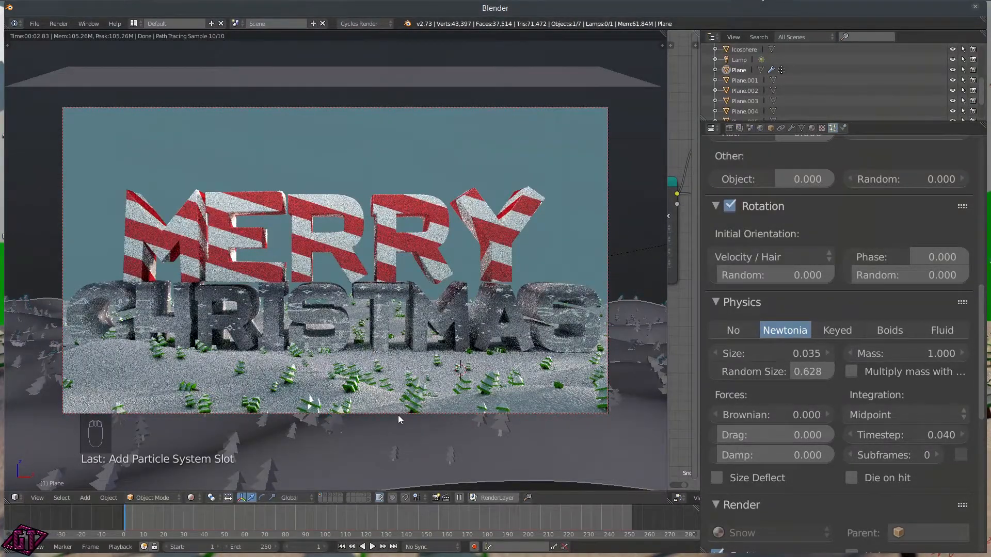
{"action": "left_click", "coordinate": [778, 252]}
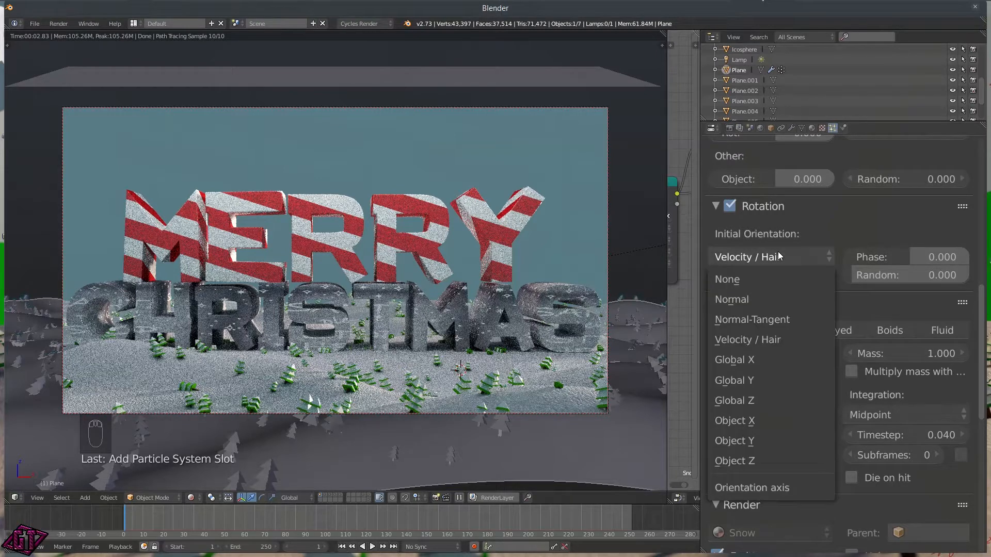
{"action": "left_click", "coordinate": [780, 251]}
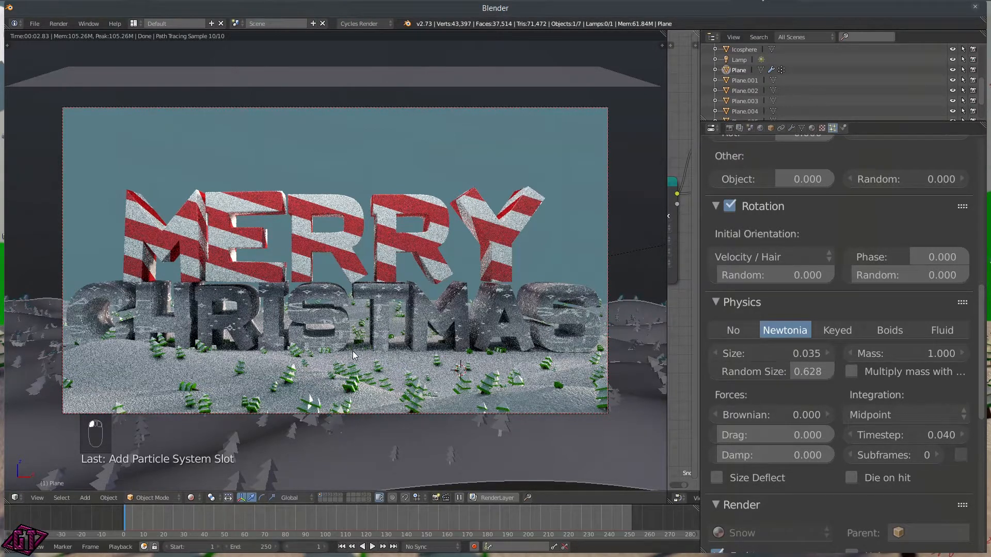
Step: Return to Solid shading and set the Phase Random value to 0.457
{"action": "key", "text": "z"}
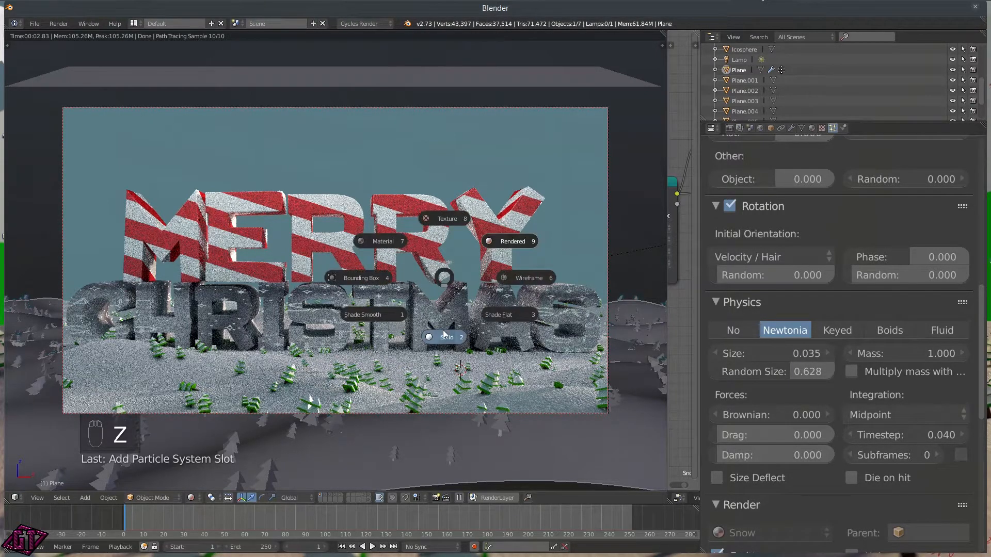
{"action": "left_click", "coordinate": [444, 335]}
{"action": "left_click_drag", "start_coordinate": [857, 275], "coordinate": [891, 274]}
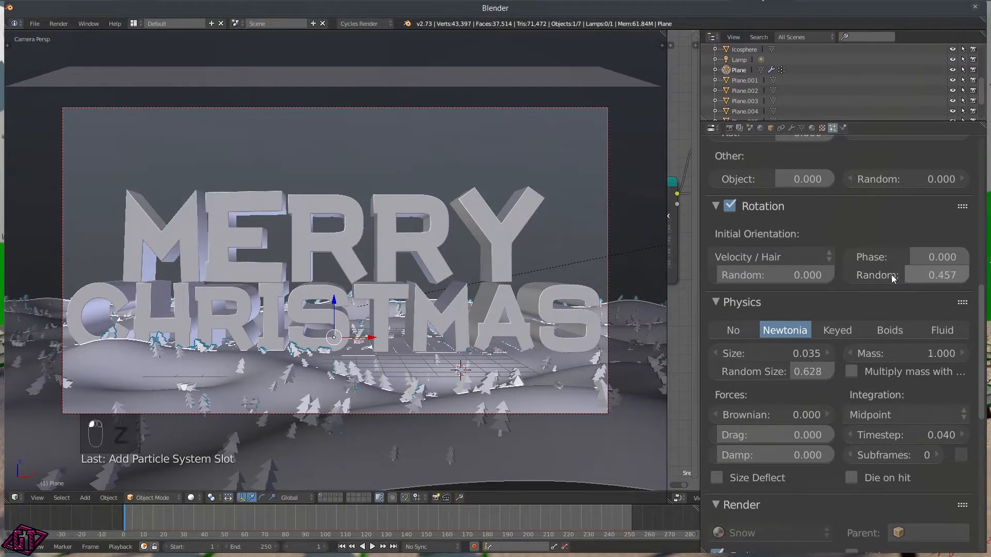
{"action": "left_click", "coordinate": [780, 252]}
Step: Set the tree particles' Initial Orientation to Normal with phase randomness 0.109
{"action": "left_click", "coordinate": [737, 299]}
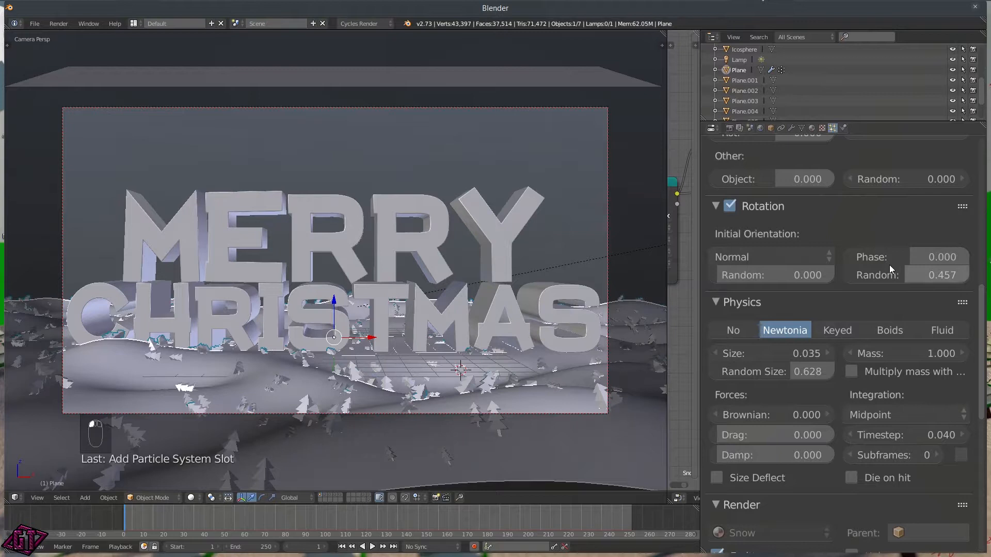
{"action": "left_click_drag", "start_coordinate": [900, 274], "coordinate": [890, 274]}
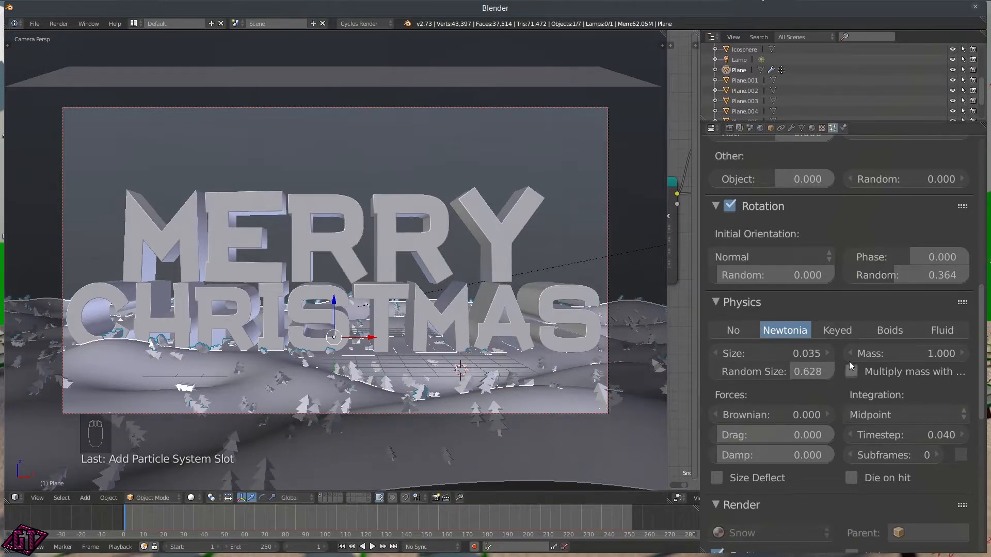
{"action": "left_click_drag", "start_coordinate": [900, 274], "coordinate": [855, 284]}
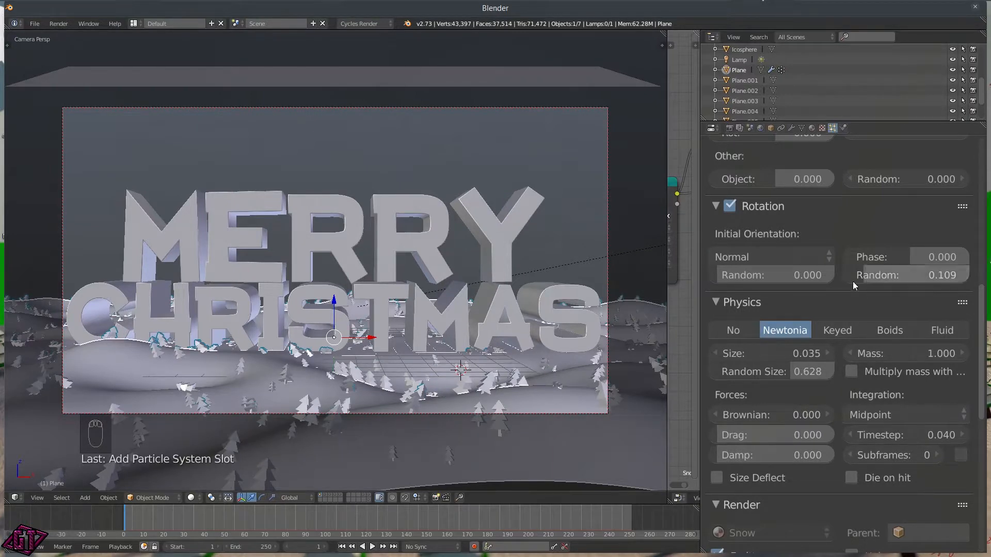
Step: Show the Tree layer and rotate the source Tree object 90° around global Y
{"action": "left_click", "coordinate": [369, 497], "text": "shift"}
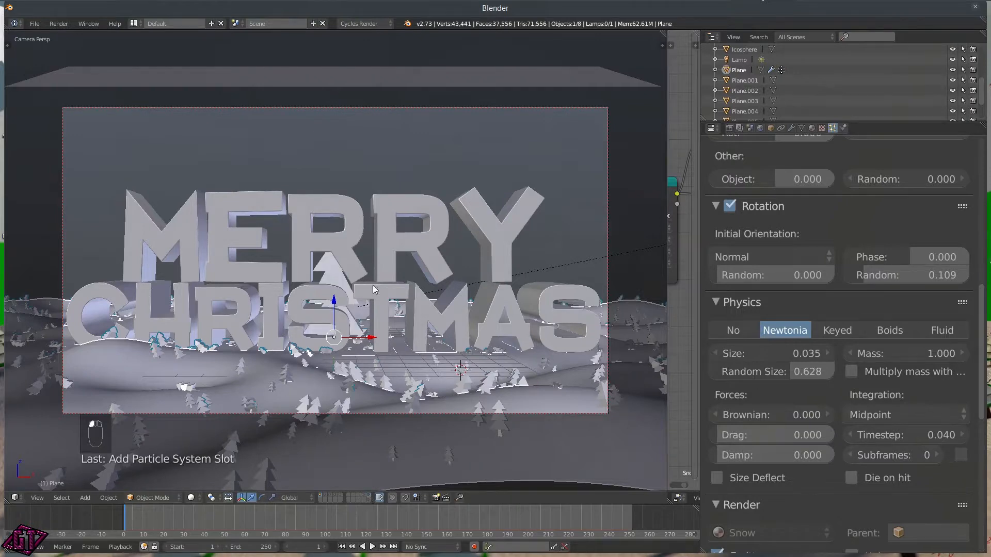
{"action": "key", "text": "r"}
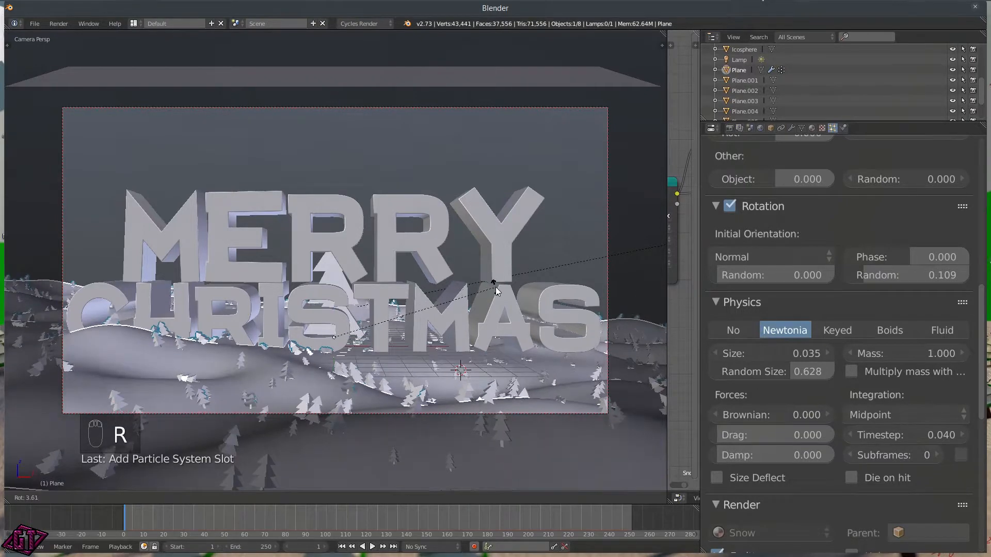
{"action": "right_click", "coordinate": [337, 274]}
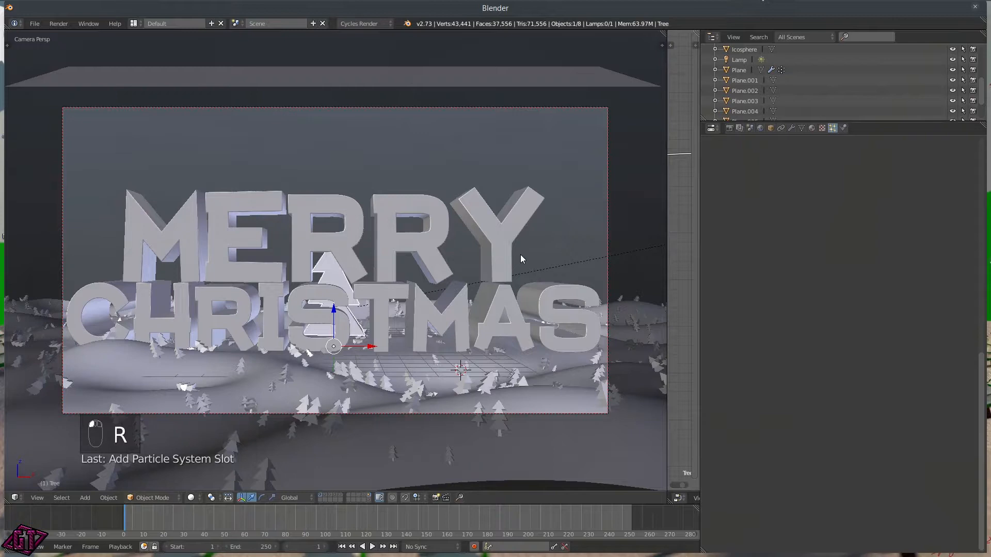
{"action": "key", "text": "r"}
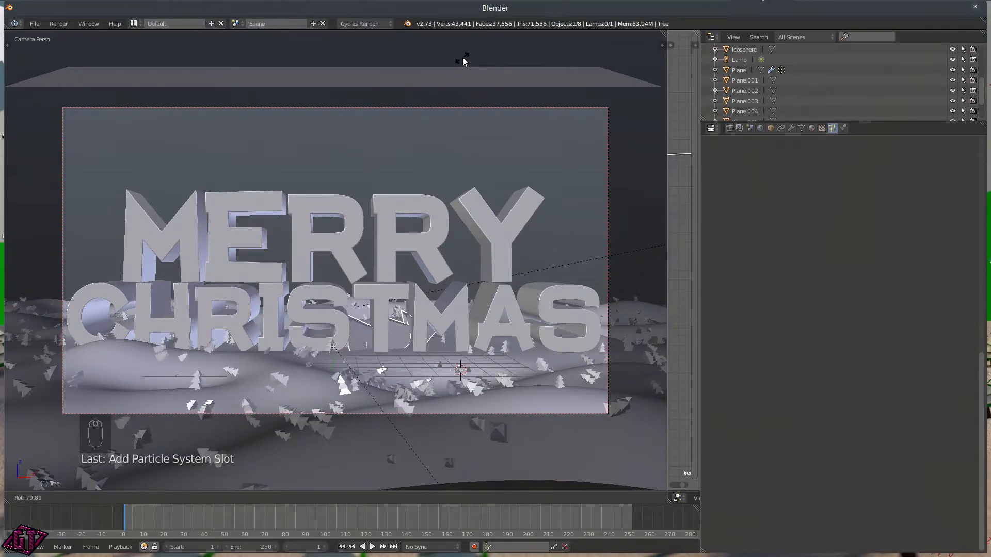
{"action": "type", "text": "y90"}
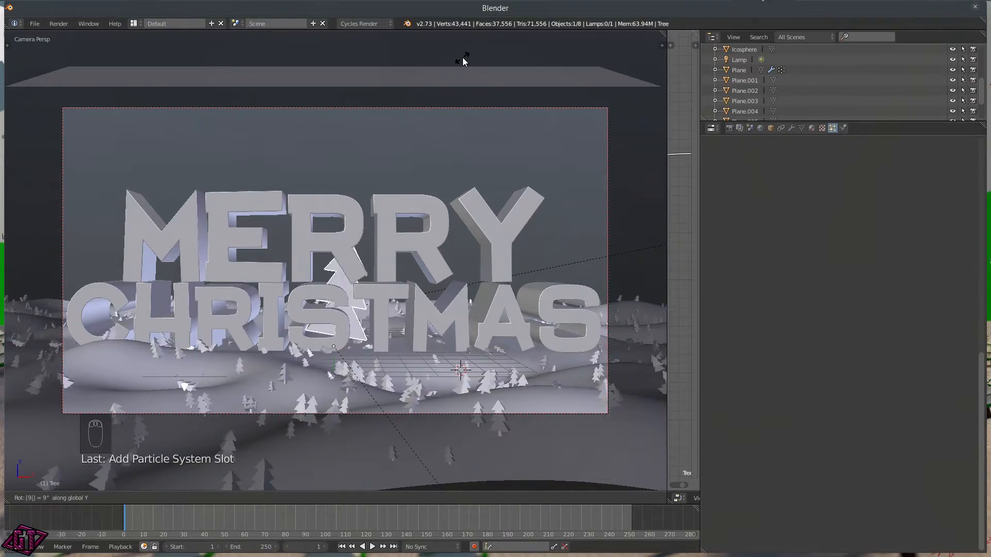
{"action": "key", "text": "Return"}
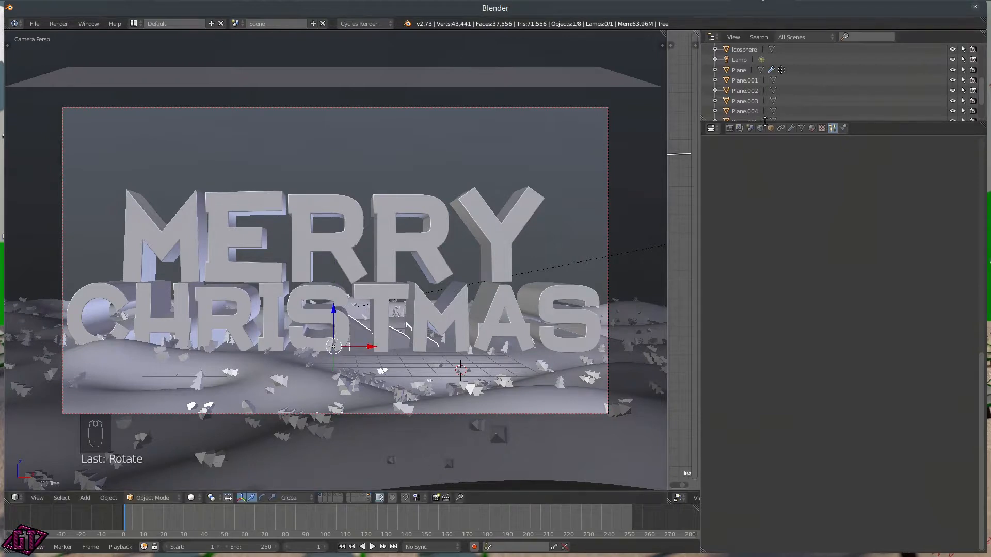
Step: Switch the tree particles' orientation to Global Z and slightly rotate the source Tree object
{"action": "left_click", "coordinate": [567, 359]}
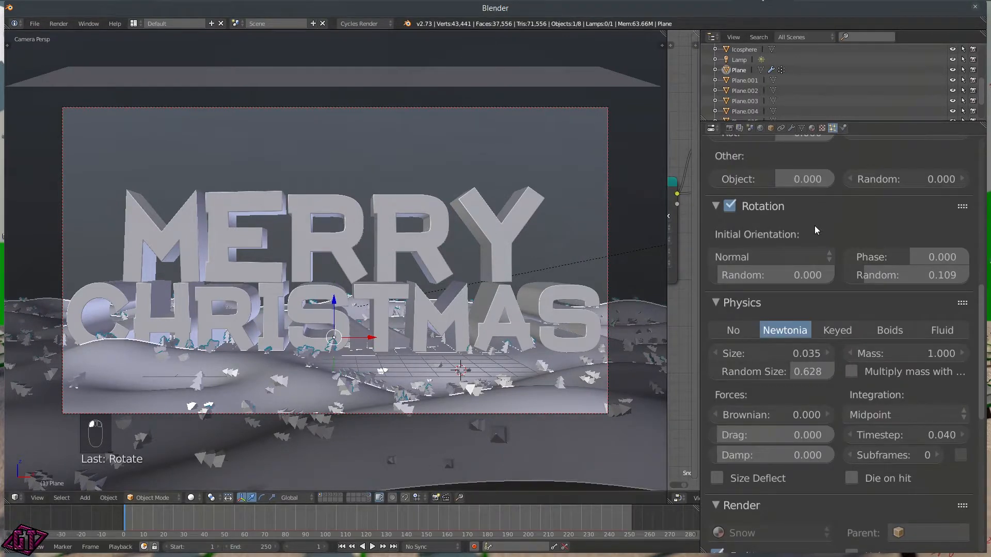
{"action": "left_click", "coordinate": [791, 259]}
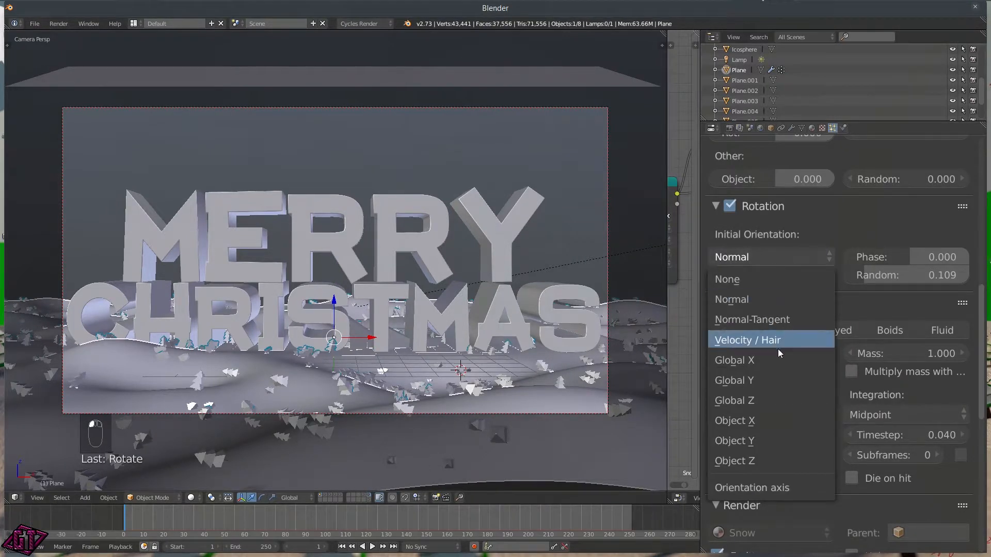
{"action": "left_click", "coordinate": [756, 391]}
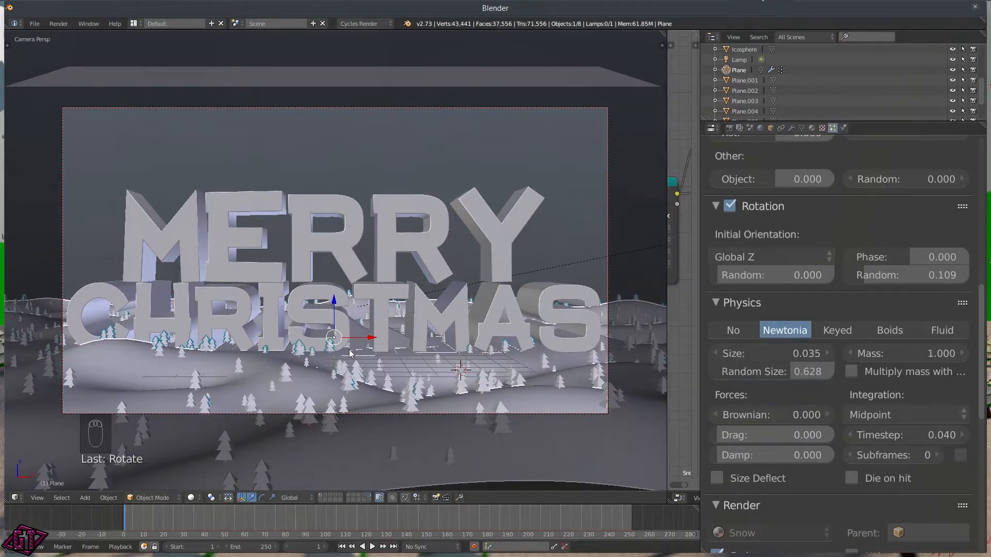
{"action": "left_click", "coordinate": [398, 346]}
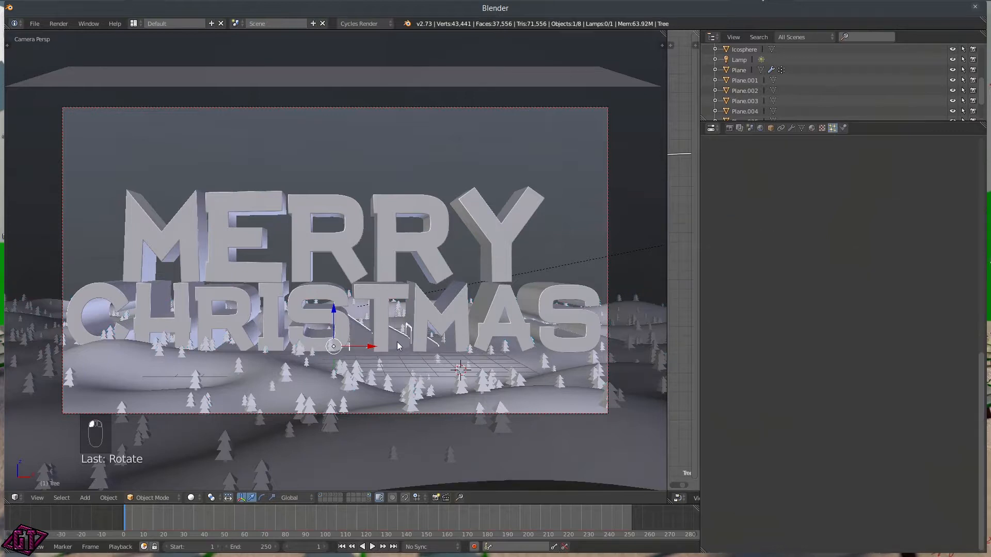
{"action": "key", "text": "r"}
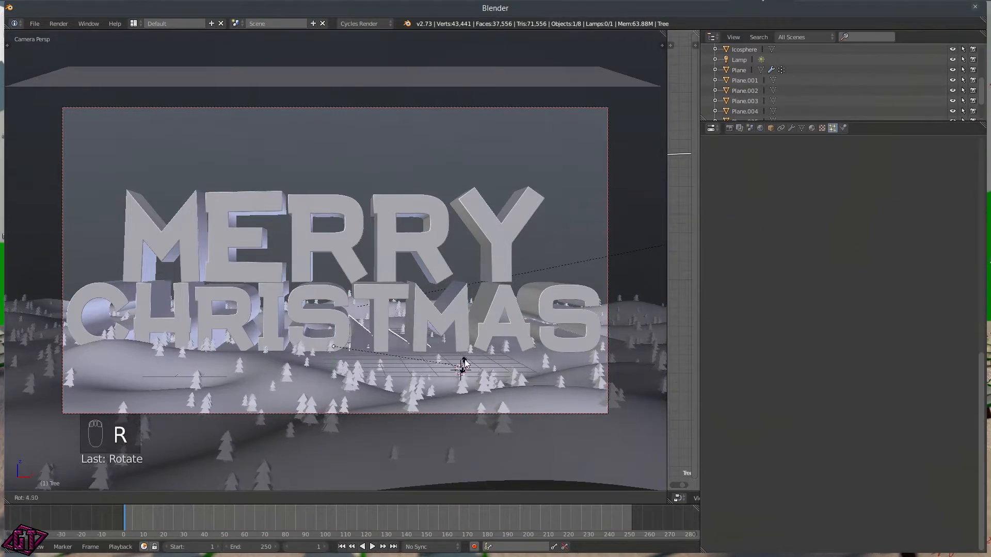
{"action": "left_click", "coordinate": [464, 363]}
Step: On the snow plane's Trees particles, set rotation random 0.109, phase 0.062 and phase random 0.636
{"action": "scroll", "coordinate": [804, 206], "scroll_direction": "up", "scroll_amount": 5}
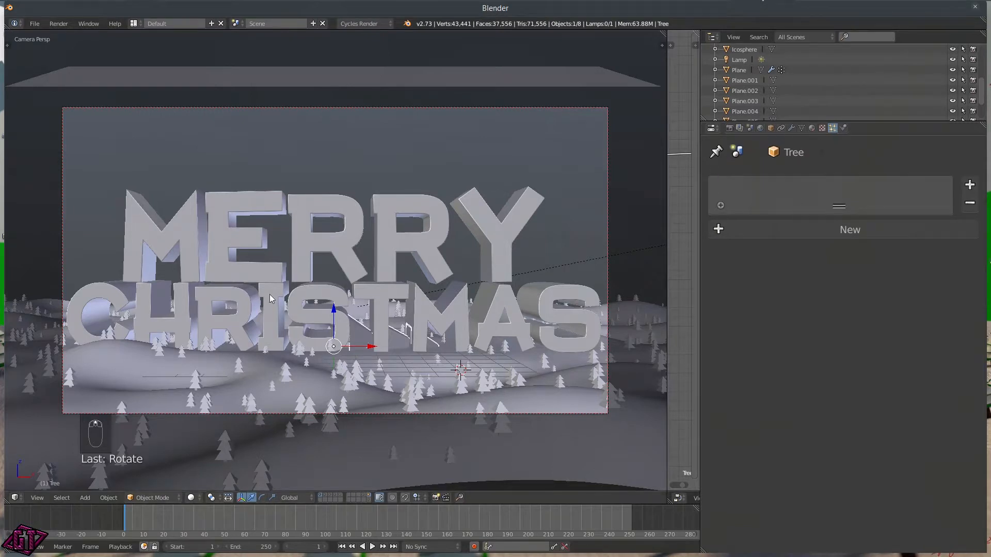
{"action": "left_click", "coordinate": [467, 395]}
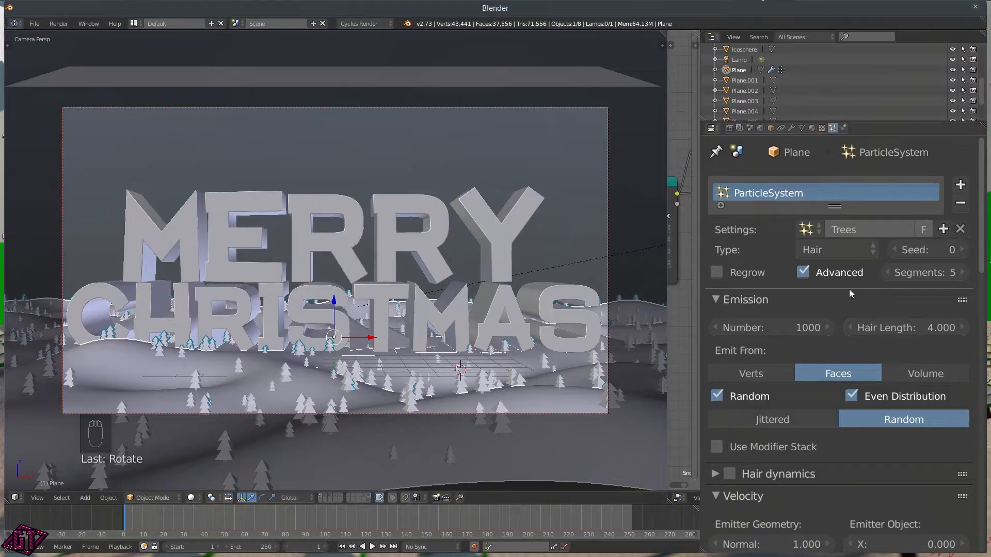
{"action": "scroll", "coordinate": [795, 494], "scroll_direction": "down", "scroll_amount": 2}
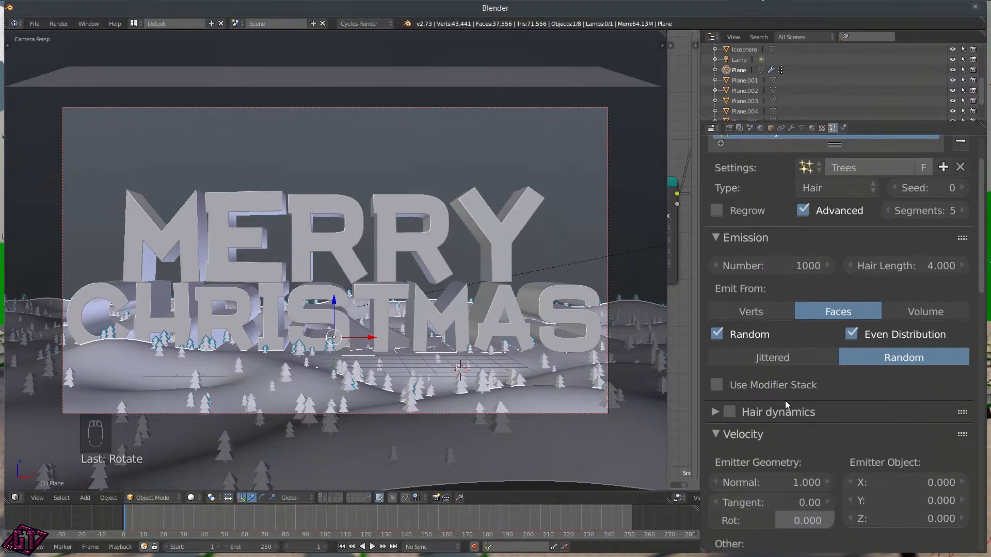
{"action": "scroll", "coordinate": [798, 281], "scroll_direction": "up", "scroll_amount": 2}
{"action": "scroll", "coordinate": [856, 420], "scroll_direction": "down", "scroll_amount": 9}
{"action": "scroll", "coordinate": [845, 432], "scroll_direction": "down", "scroll_amount": 7}
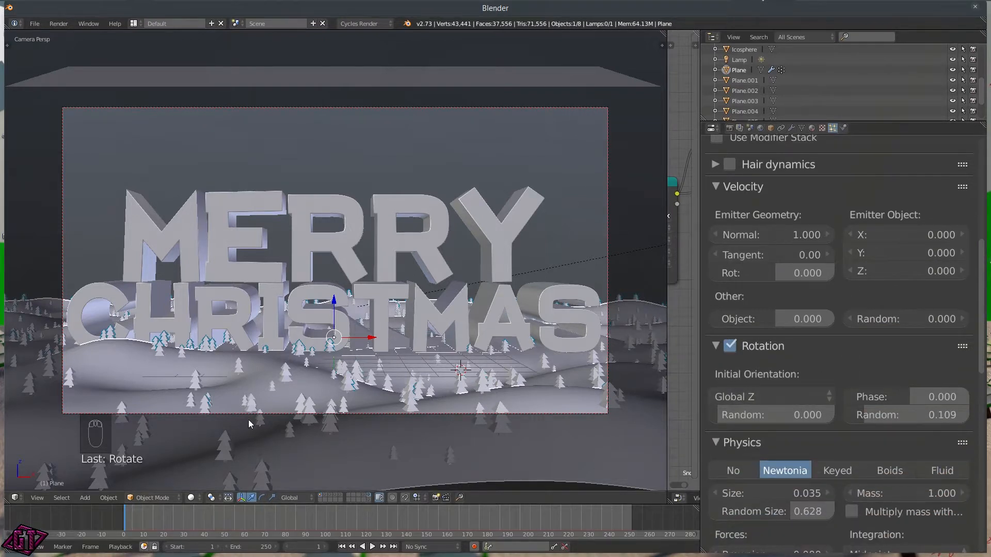
{"action": "left_click_drag", "start_coordinate": [865, 416], "coordinate": [919, 395]}
{"action": "left_click_drag", "start_coordinate": [775, 416], "coordinate": [729, 415]}
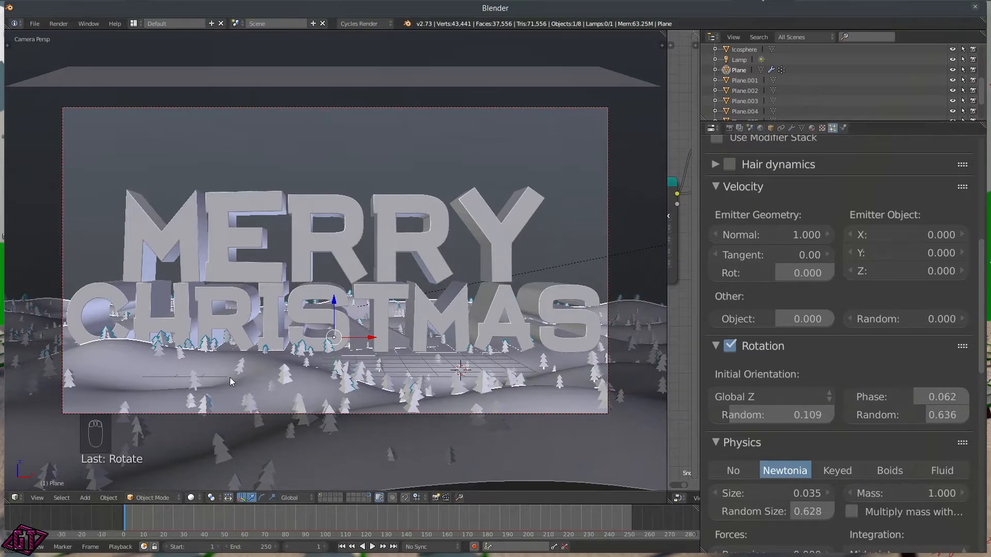
Step: Switch the viewport to Rendered shading, show the snowy hills layer, and select the camera
{"action": "key", "text": "z"}
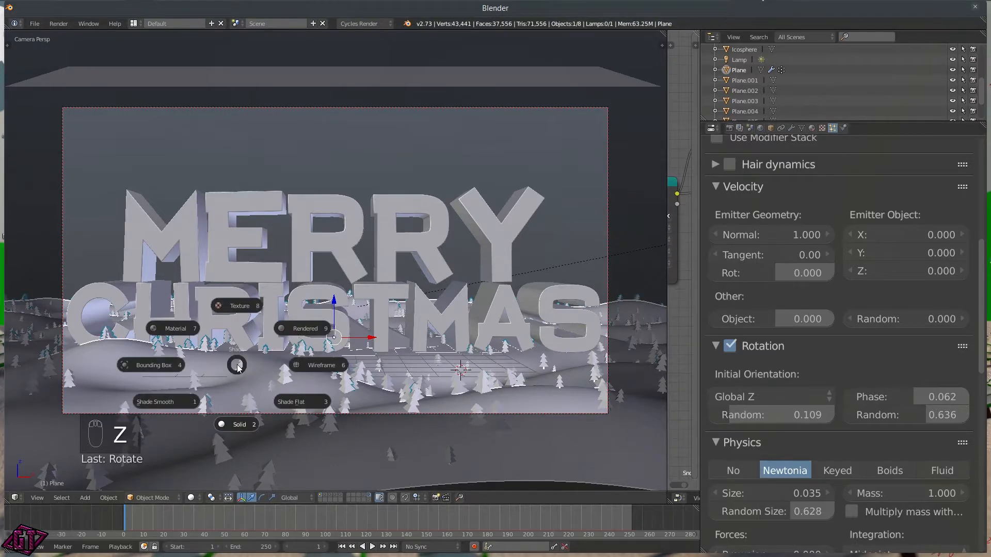
{"action": "left_click", "coordinate": [300, 335]}
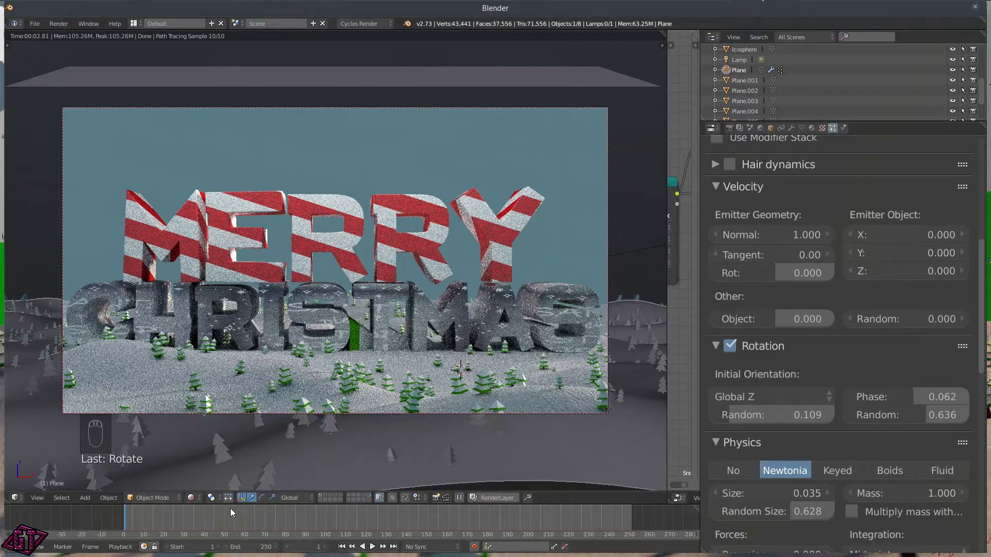
{"action": "left_click", "coordinate": [325, 495]}
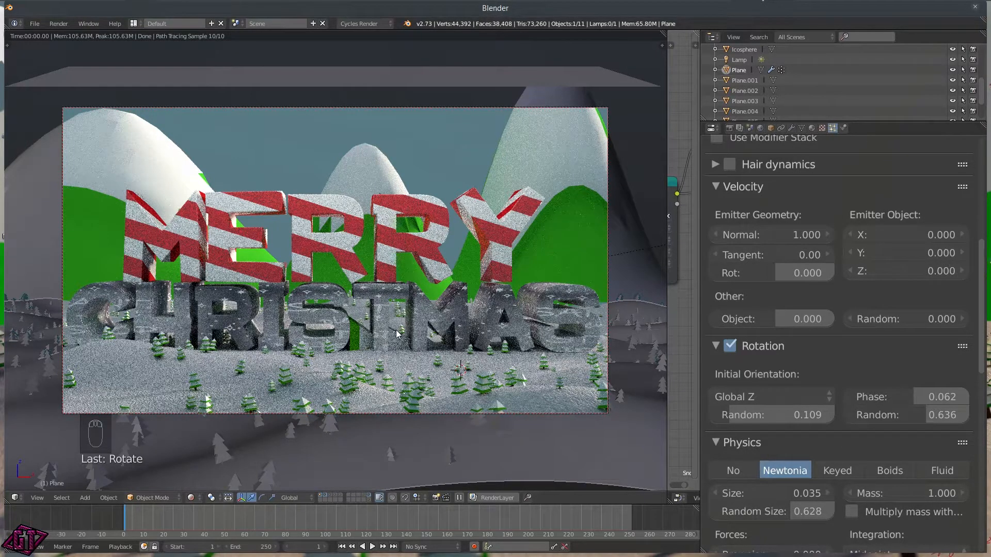
{"action": "left_click", "coordinate": [484, 106]}
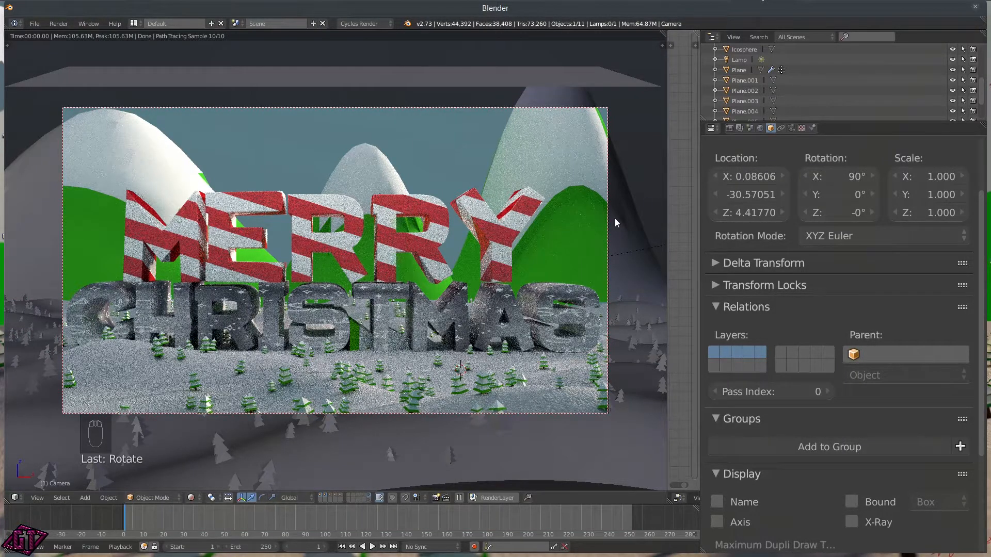
Step: Enable Lock Camera to View in the sidebar, then hide the sidebar
{"action": "key", "text": "n"}
{"action": "scroll", "coordinate": [495, 197], "scroll_direction": "down", "scroll_amount": 2}
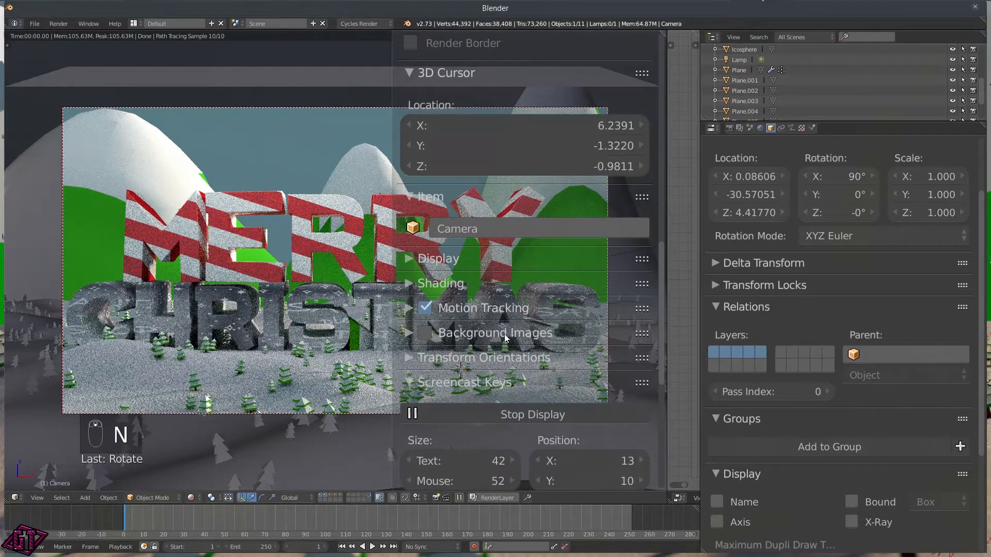
{"action": "scroll", "coordinate": [506, 339], "scroll_direction": "down", "scroll_amount": 4}
{"action": "left_click", "coordinate": [410, 300]}
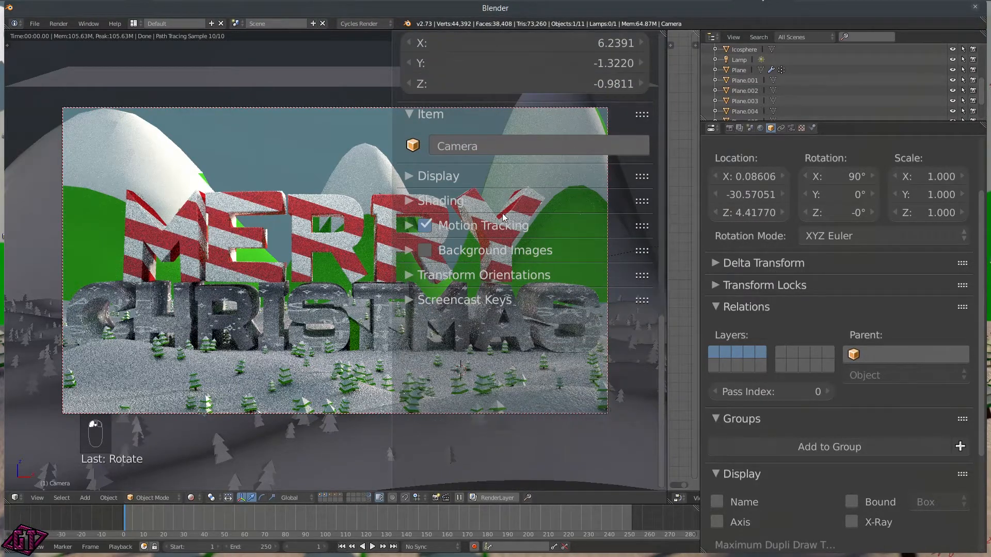
{"action": "scroll", "coordinate": [503, 217], "scroll_direction": "up", "scroll_amount": 15}
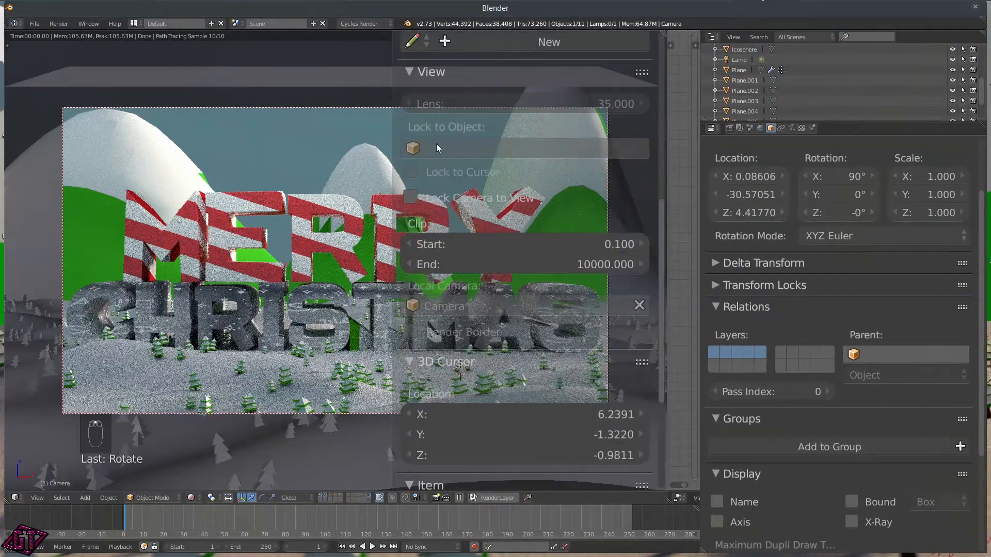
{"action": "left_click", "coordinate": [447, 195]}
{"action": "key", "text": "n"}
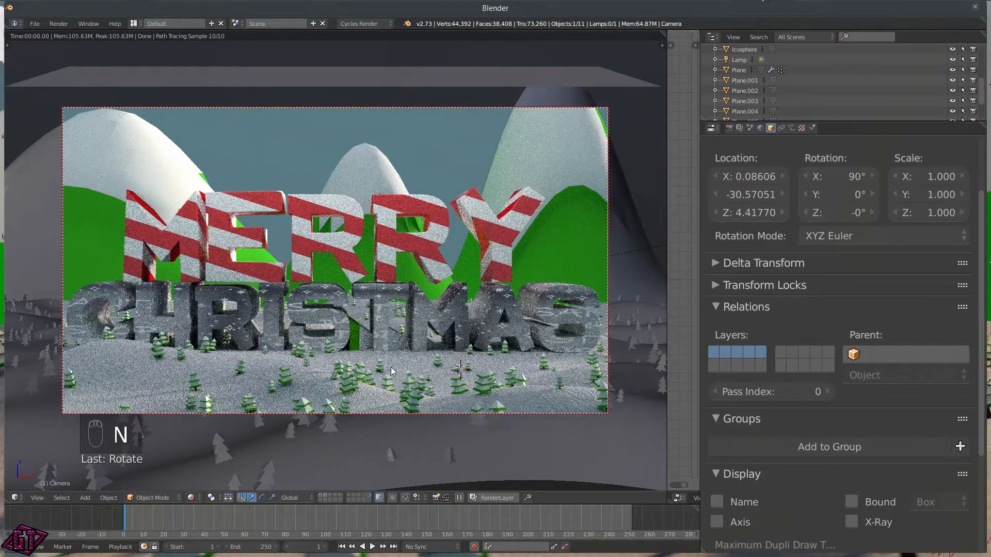
Step: Fly the camera back, lower it, then nudge it forward to frame the text higher
{"action": "key", "text": "shift+f"}
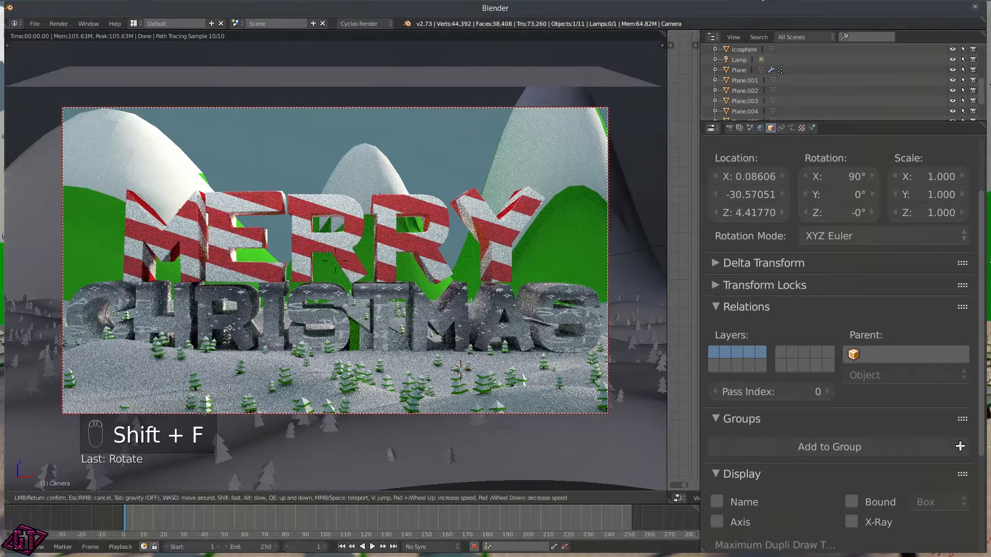
{"action": "key", "text": "s"}
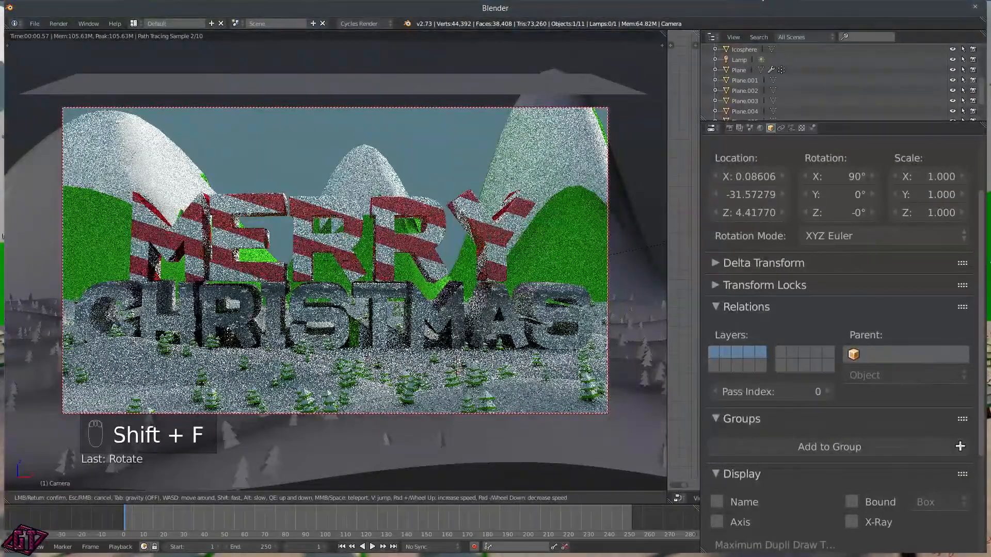
{"action": "left_click", "coordinate": [349, 255]}
{"action": "middle_click_drag", "start_coordinate": [349, 271], "coordinate": [350, 256], "text": "shift"}
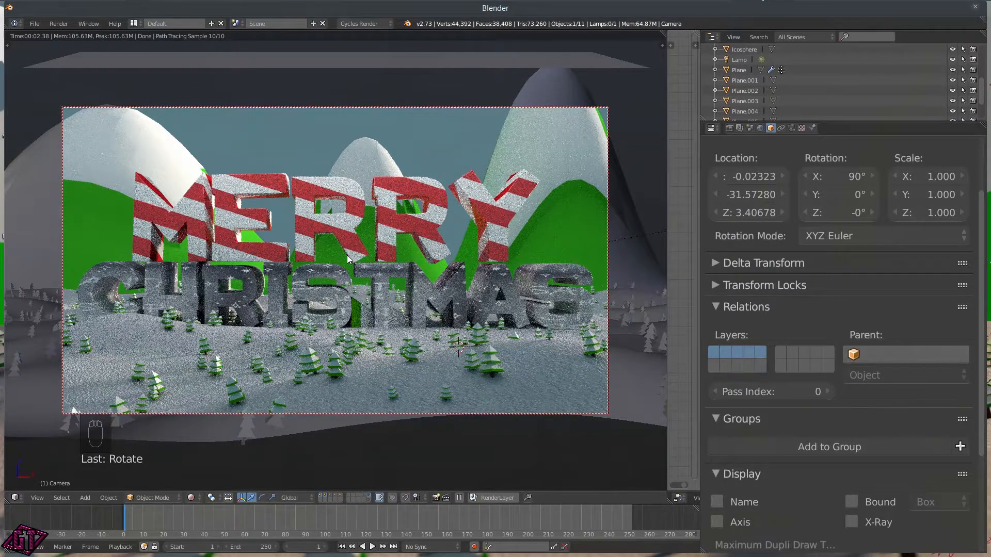
{"action": "key", "text": "shift+f"}
{"action": "key", "text": "w"}
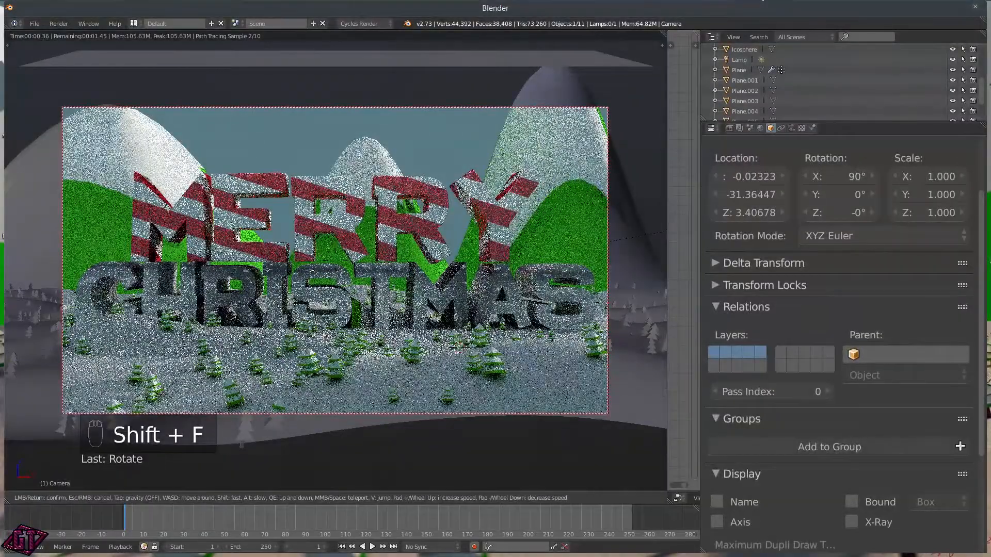
{"action": "left_click", "coordinate": [335, 260]}
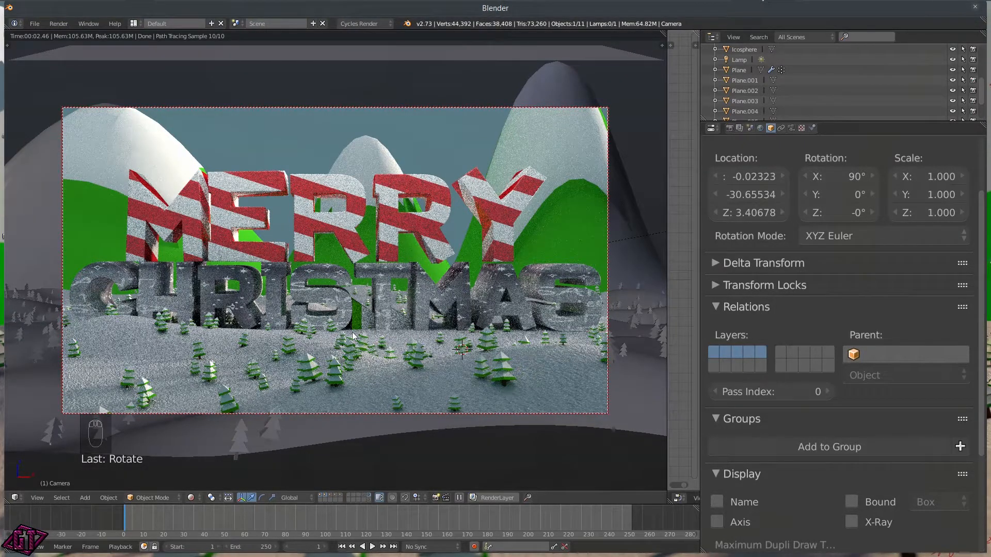
Step: Return the viewport to Solid shading and select the snowy ground plane
{"action": "key", "text": "z"}
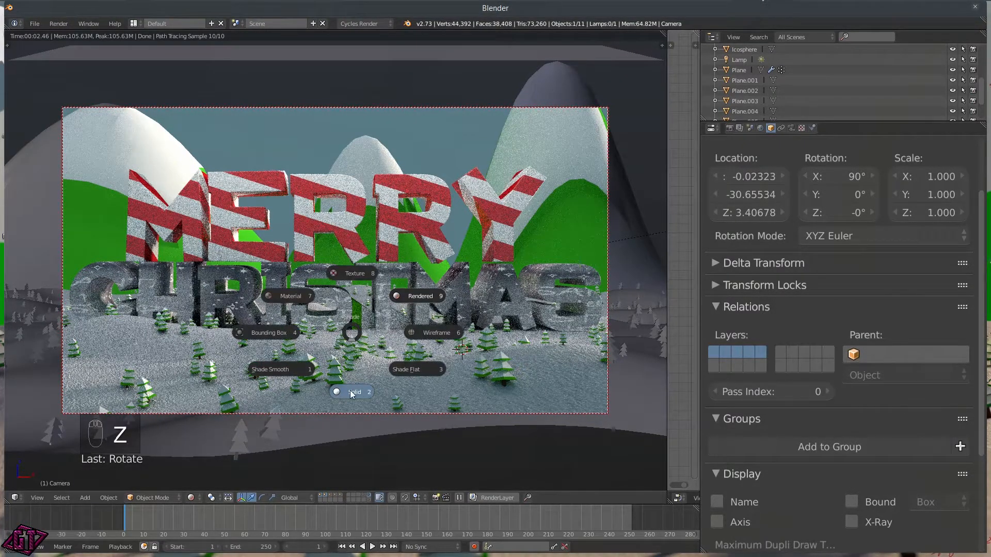
{"action": "left_click", "coordinate": [350, 390]}
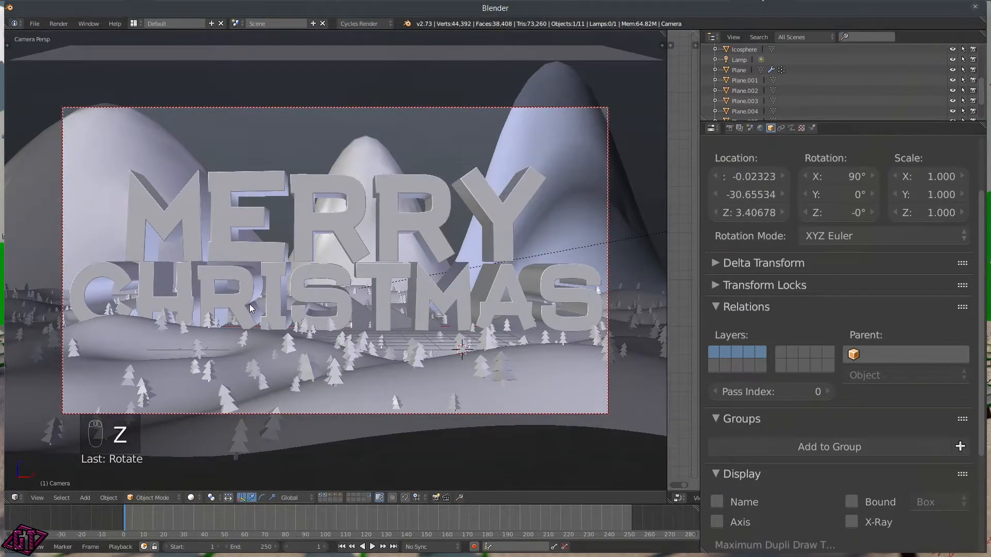
{"action": "right_click", "coordinate": [246, 348]}
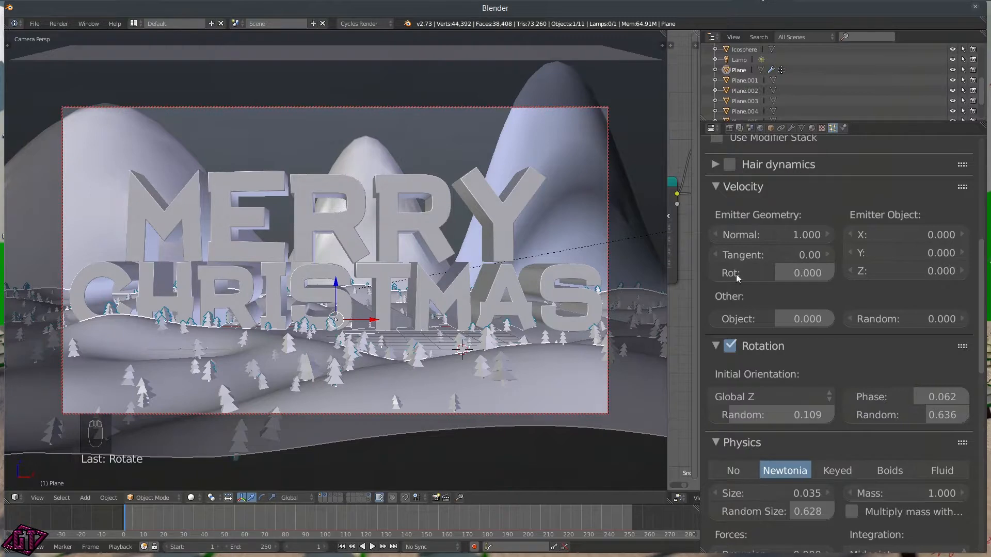
Step: Add a new vertex group named 'Trees' to the ground plane's mesh data
{"action": "left_click", "coordinate": [802, 128]}
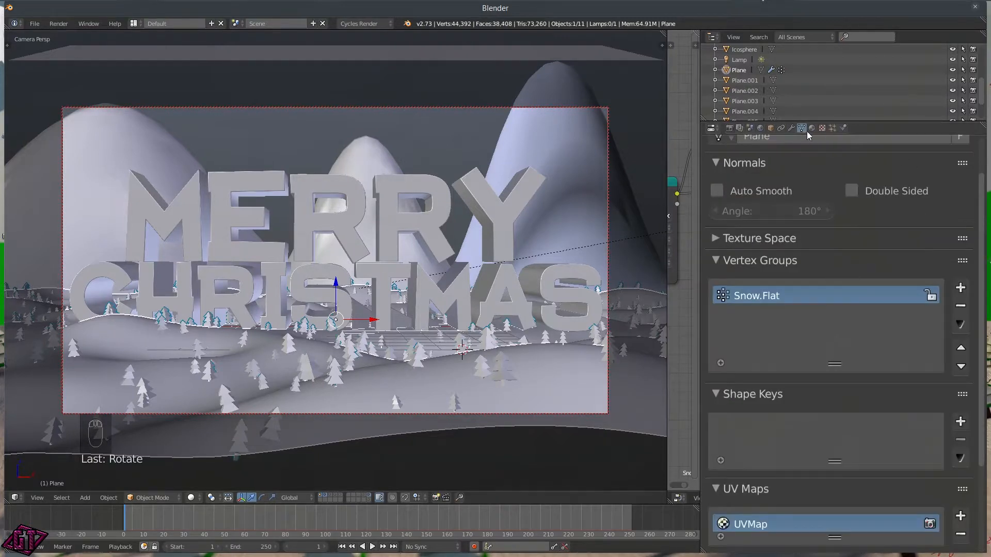
{"action": "left_click", "coordinate": [961, 288]}
{"action": "double_click", "coordinate": [743, 317]}
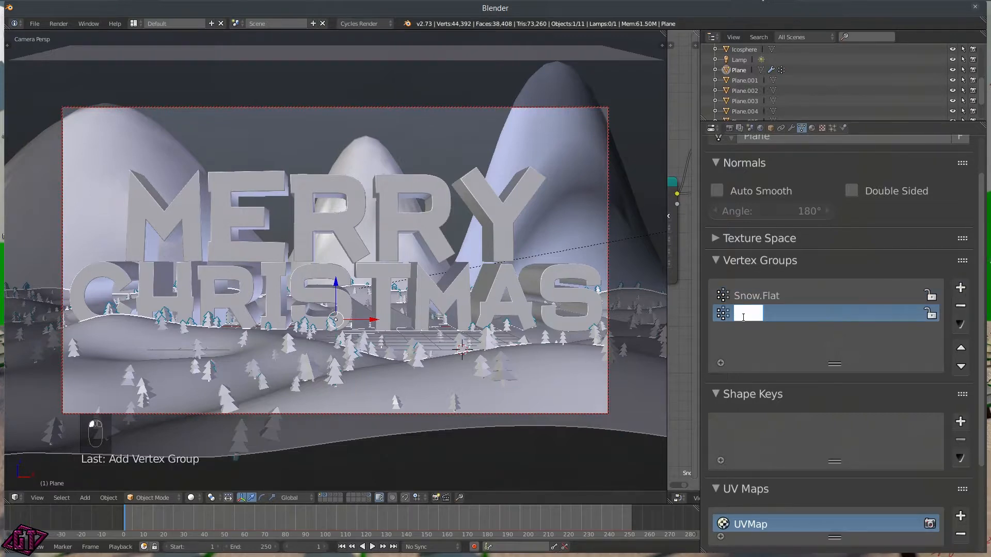
{"action": "type", "text": "Trees"}
{"action": "key", "text": "Return"}
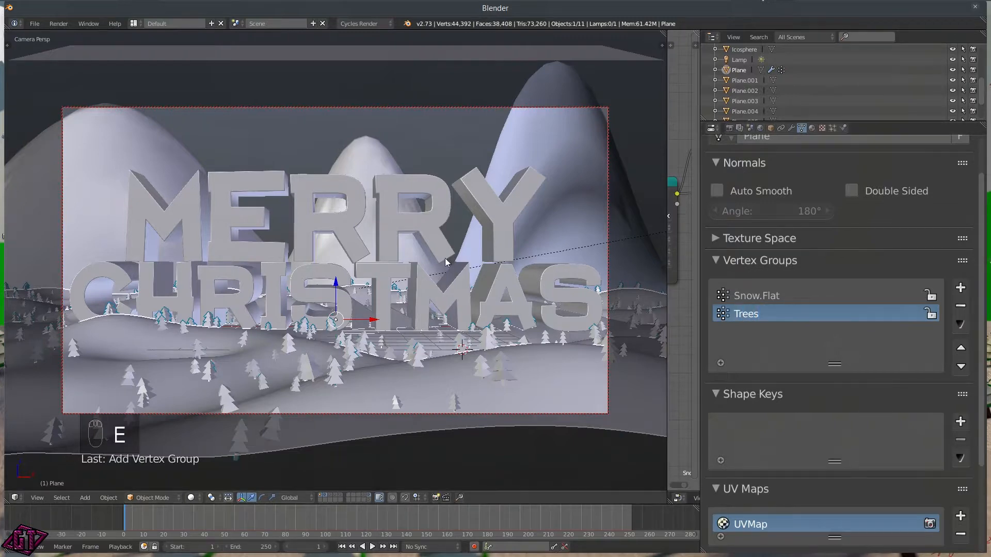
{"action": "key", "text": "Tab"}
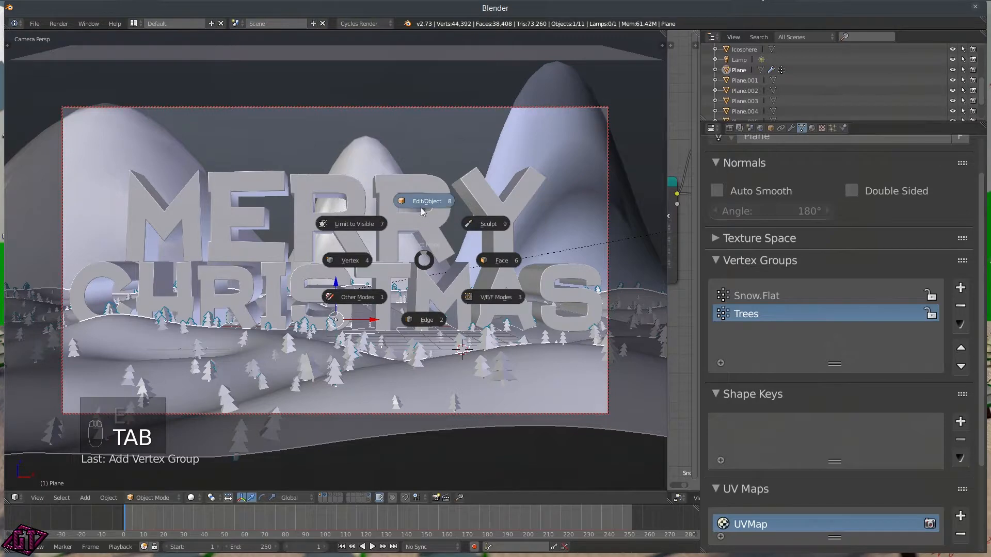
{"action": "left_click", "coordinate": [360, 301]}
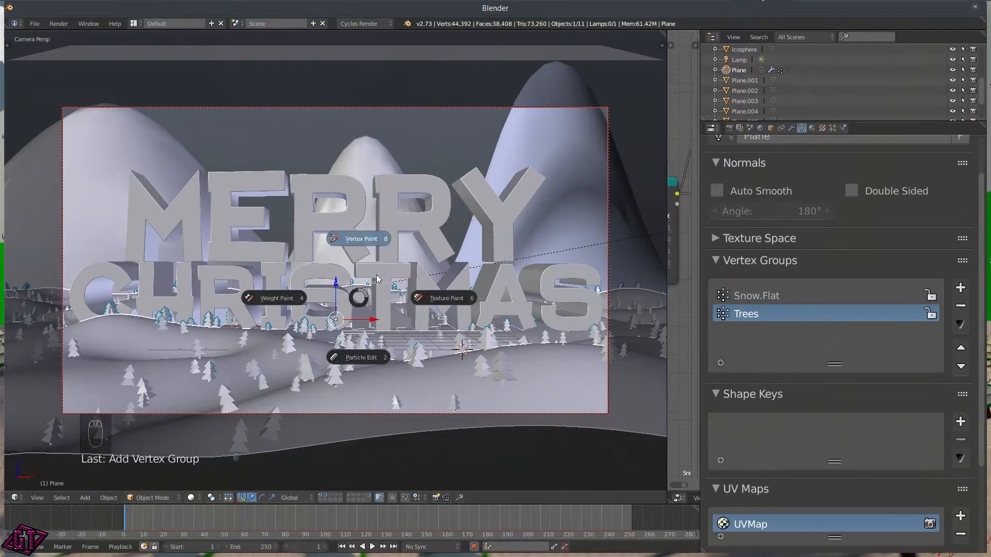
Step: Enter Weight Paint mode, view the scene from top, and pick the Add weight brush
{"action": "left_click", "coordinate": [282, 304]}
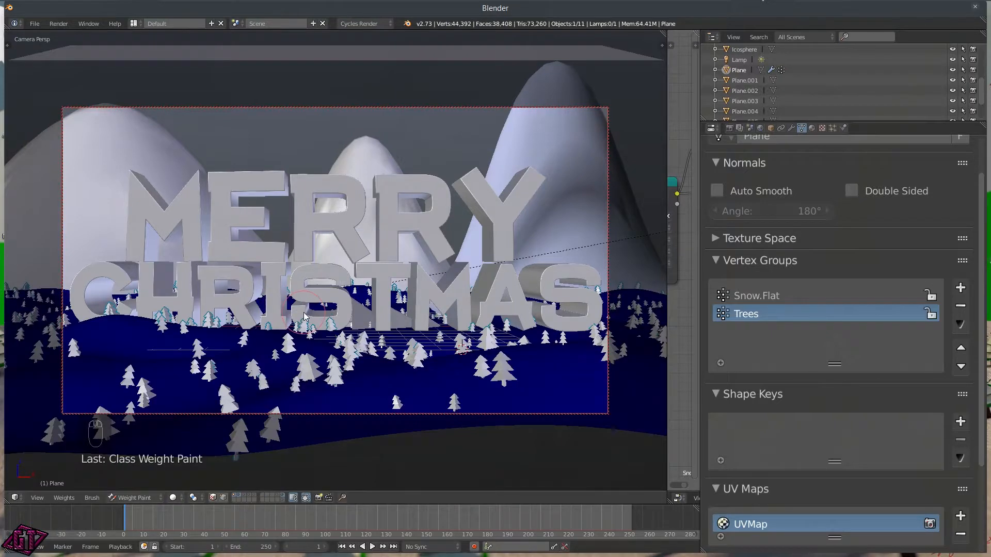
{"action": "key", "text": "q"}
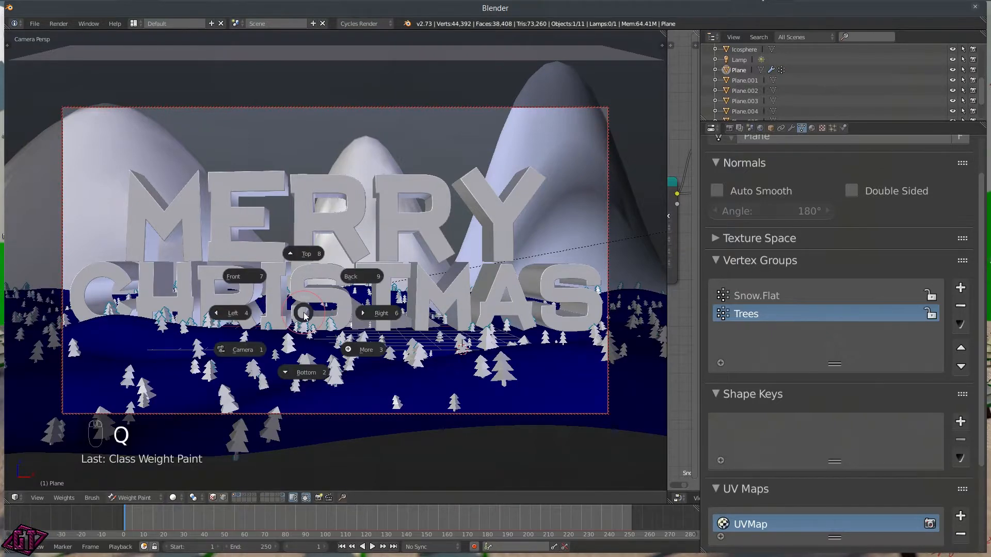
{"action": "left_click", "coordinate": [306, 248]}
{"action": "scroll", "coordinate": [307, 248], "scroll_direction": "down", "scroll_amount": 5}
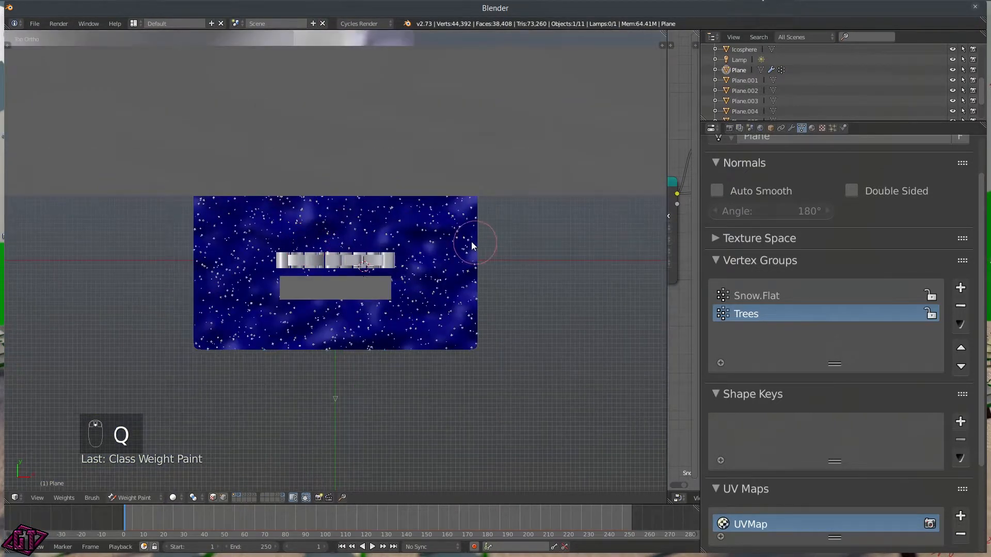
{"action": "key", "text": "t"}
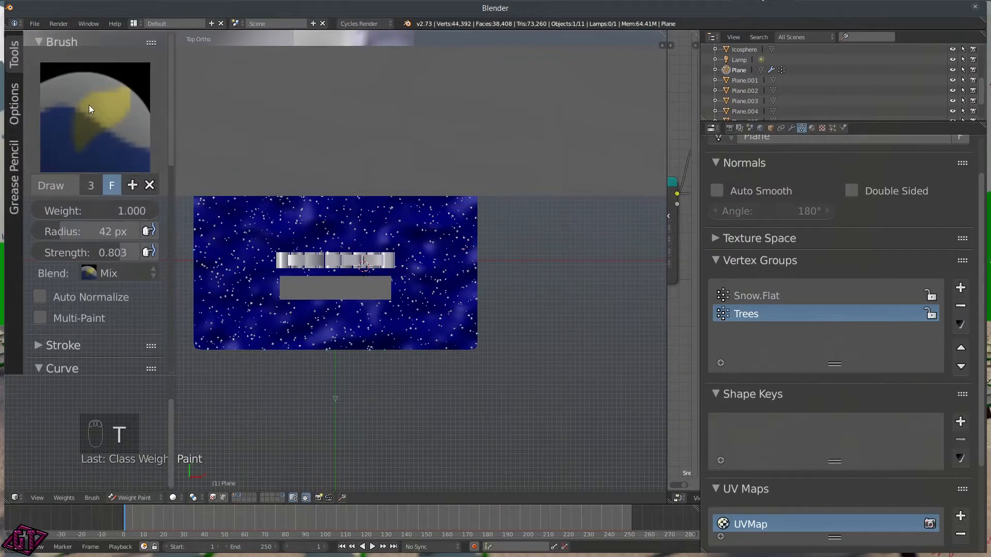
{"action": "left_click", "coordinate": [87, 116]}
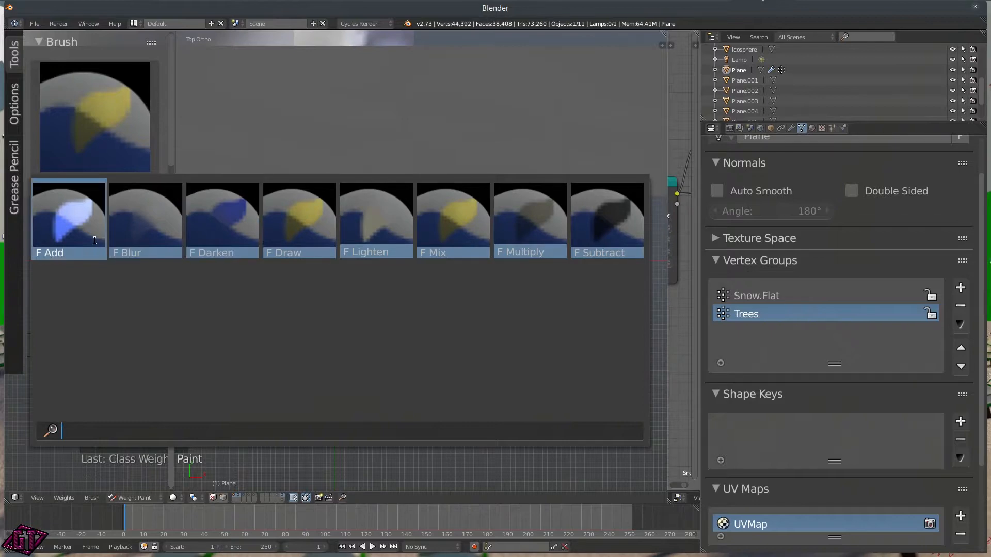
{"action": "left_click", "coordinate": [67, 227]}
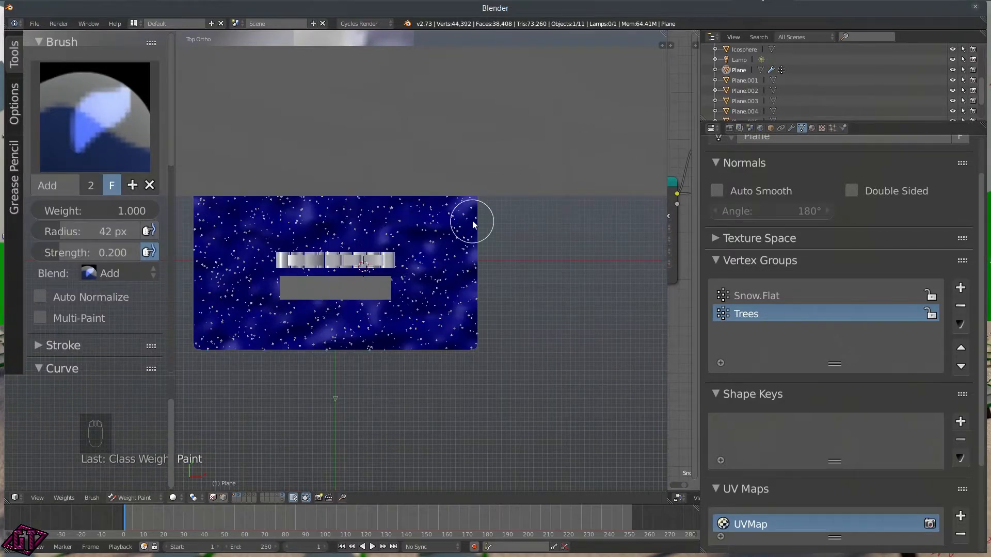
{"action": "scroll", "coordinate": [498, 309], "scroll_direction": "down", "scroll_amount": 2}
{"action": "scroll", "coordinate": [469, 297], "scroll_direction": "up", "scroll_amount": 2}
{"action": "scroll", "coordinate": [463, 222], "scroll_direction": "down", "scroll_amount": 3}
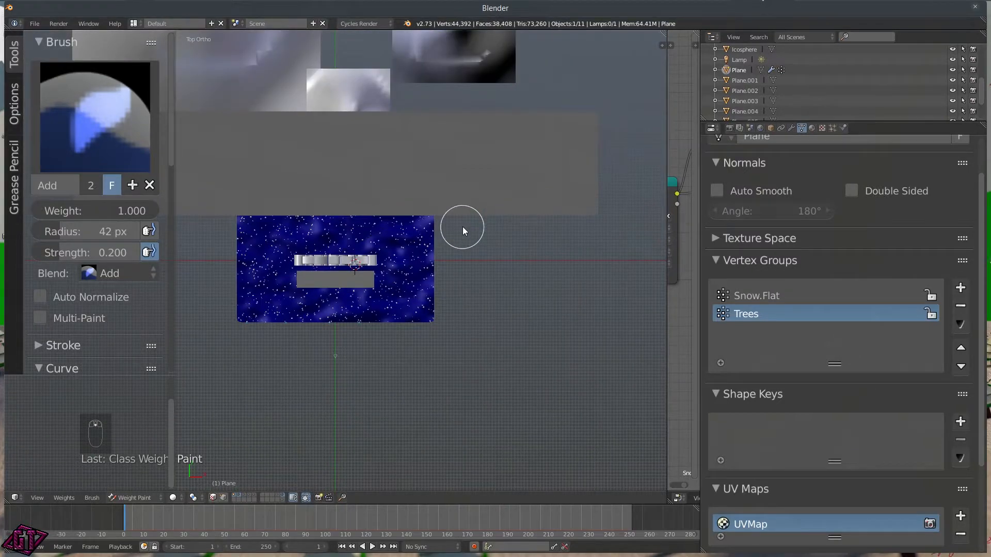
Step: Return to Object Mode and hide the large plane Plane.005
{"action": "key", "text": "Tab"}
{"action": "left_click", "coordinate": [457, 169]}
{"action": "right_click", "coordinate": [395, 169]}
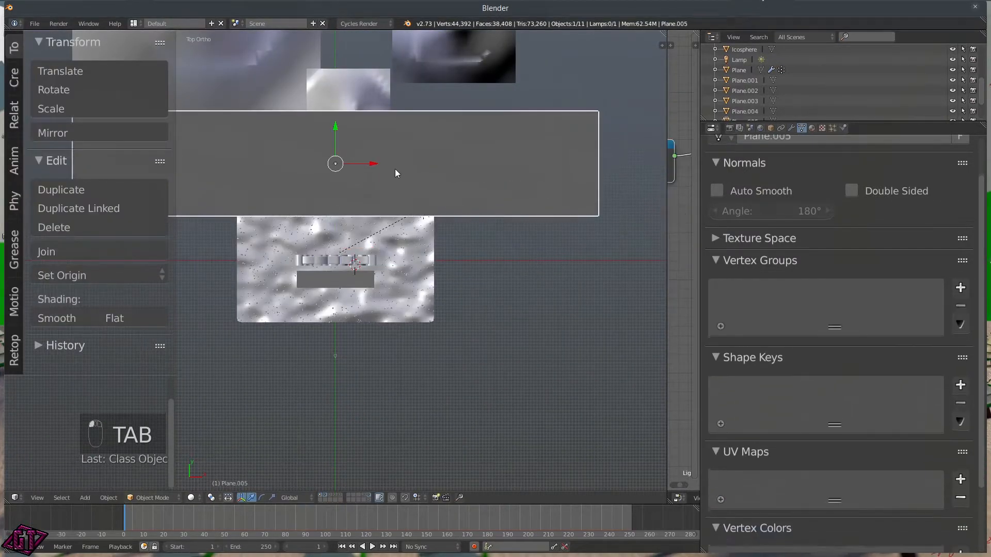
{"action": "key", "text": "h"}
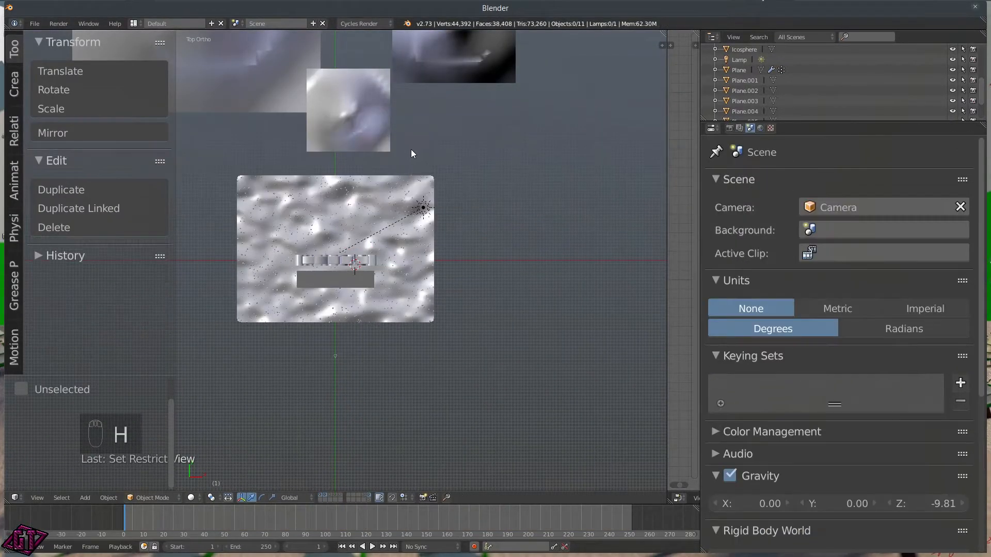
{"action": "scroll", "coordinate": [397, 275], "scroll_direction": "up", "scroll_amount": 3}
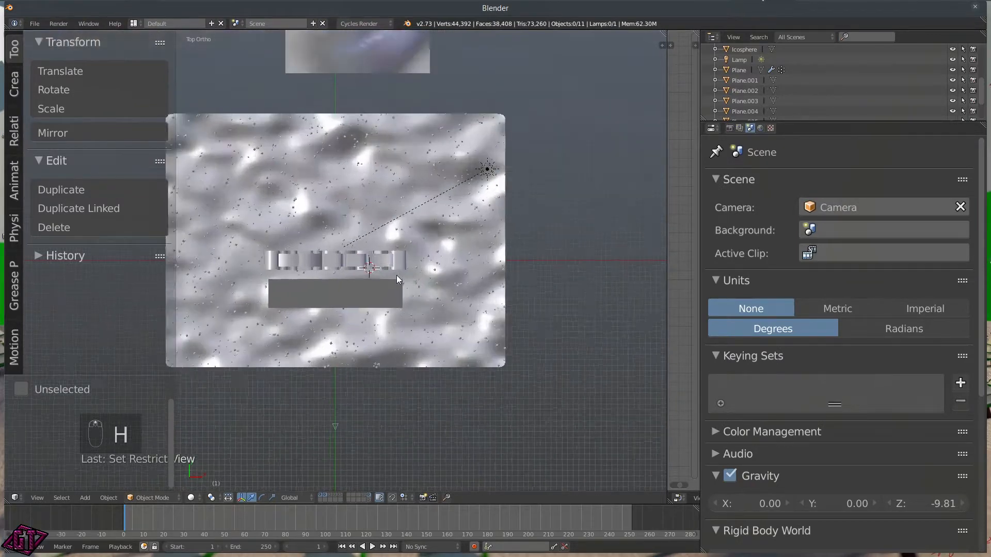
{"action": "scroll", "coordinate": [406, 271], "scroll_direction": "down", "scroll_amount": 2}
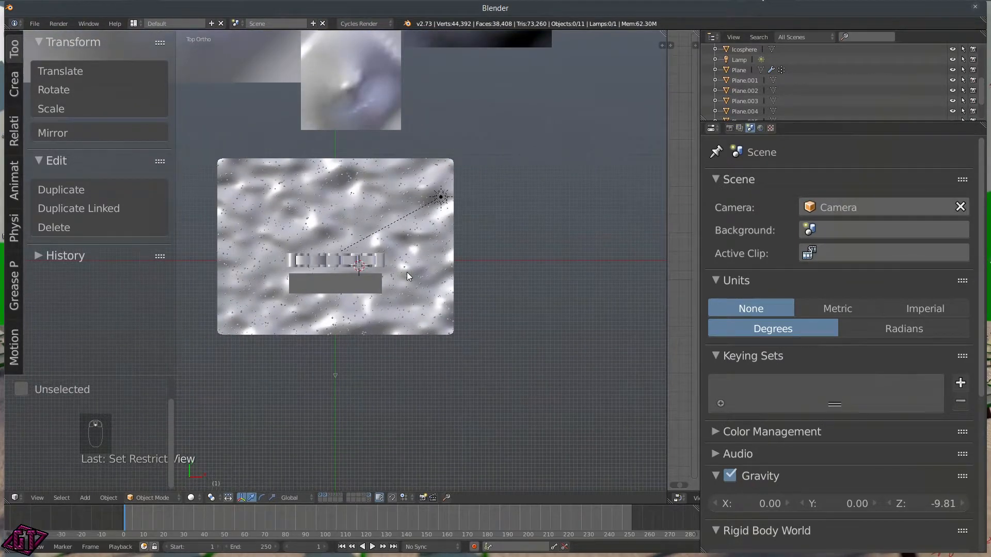
{"action": "key", "text": "Tab"}
Step: Select the snow plane and switch it into Weight Paint mode
{"action": "right_click", "coordinate": [402, 271]}
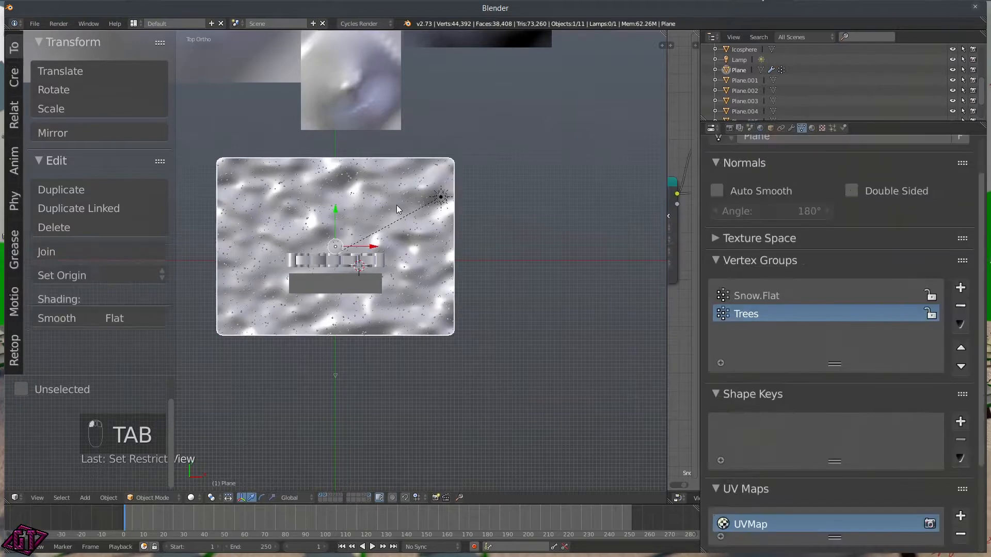
{"action": "key", "text": "Tab"}
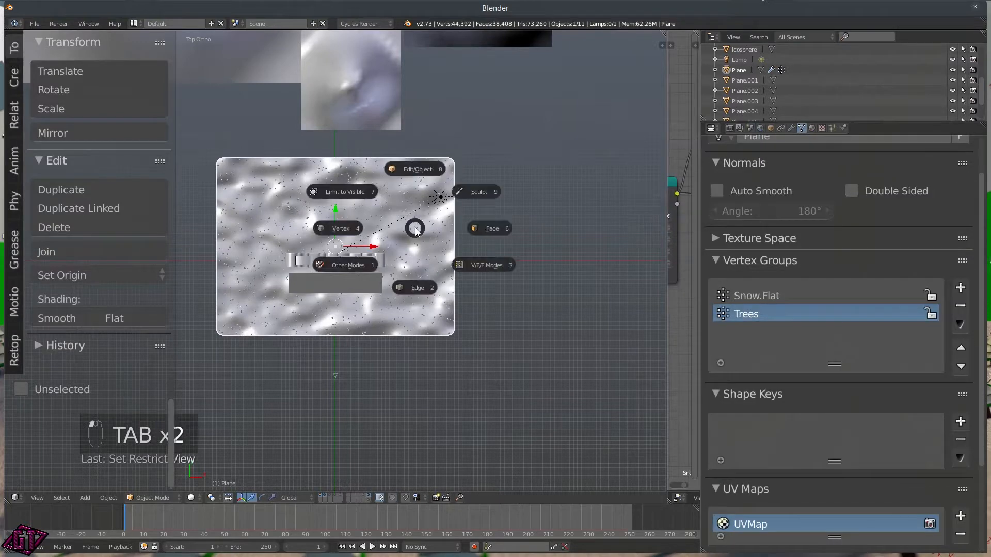
{"action": "left_click", "coordinate": [348, 266]}
{"action": "left_click", "coordinate": [261, 268]}
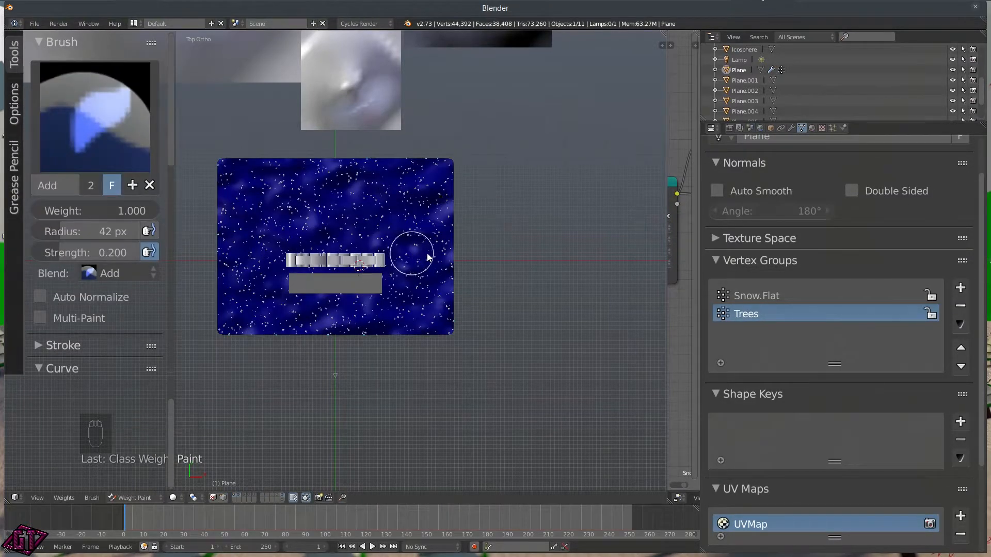
{"action": "scroll", "coordinate": [459, 249], "scroll_direction": "up", "scroll_amount": 1}
{"action": "scroll", "coordinate": [461, 251], "scroll_direction": "down", "scroll_amount": 1}
Step: Paint a heavy vertical strip at brush strength 0.75, then return to Object Mode
{"action": "left_click_drag", "start_coordinate": [280, 343], "coordinate": [280, 285]}
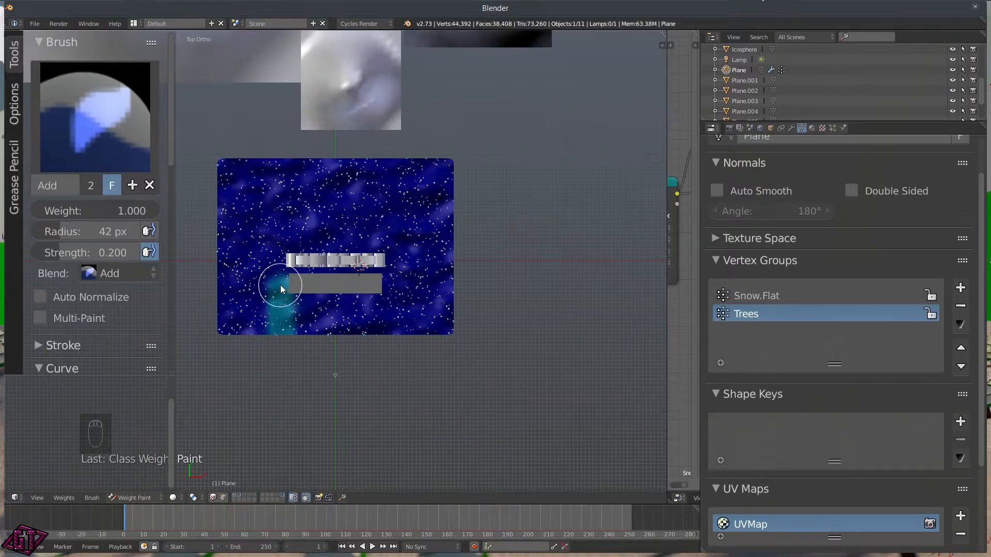
{"action": "key", "text": "shift+f"}
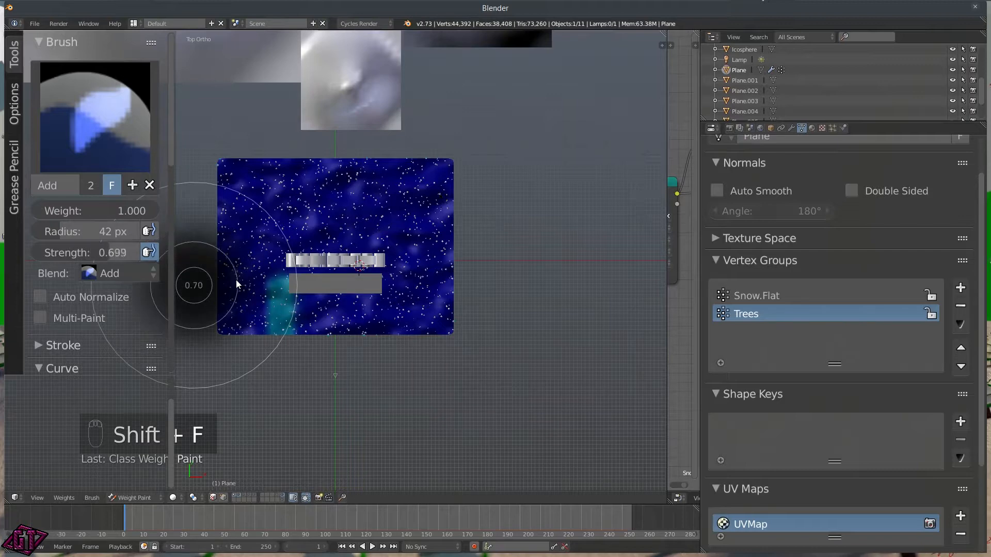
{"action": "left_click", "coordinate": [233, 281]}
{"action": "mouse_move", "coordinate": [283, 332]}
{"action": "left_mouse_down"}
{"action": "mouse_move", "coordinate": [296, 159]}
{"action": "mouse_move", "coordinate": [298, 366]}
{"action": "mouse_move", "coordinate": [310, 203]}
{"action": "mouse_move", "coordinate": [327, 354]}
{"action": "mouse_move", "coordinate": [345, 183]}
{"action": "mouse_move", "coordinate": [335, 356]}
{"action": "mouse_move", "coordinate": [340, 240]}
{"action": "mouse_move", "coordinate": [365, 339]}
{"action": "mouse_move", "coordinate": [391, 339]}
{"action": "mouse_move", "coordinate": [379, 238]}
{"action": "mouse_move", "coordinate": [384, 157]}
{"action": "mouse_move", "coordinate": [362, 158]}
{"action": "mouse_move", "coordinate": [346, 201]}
{"action": "left_mouse_up"}
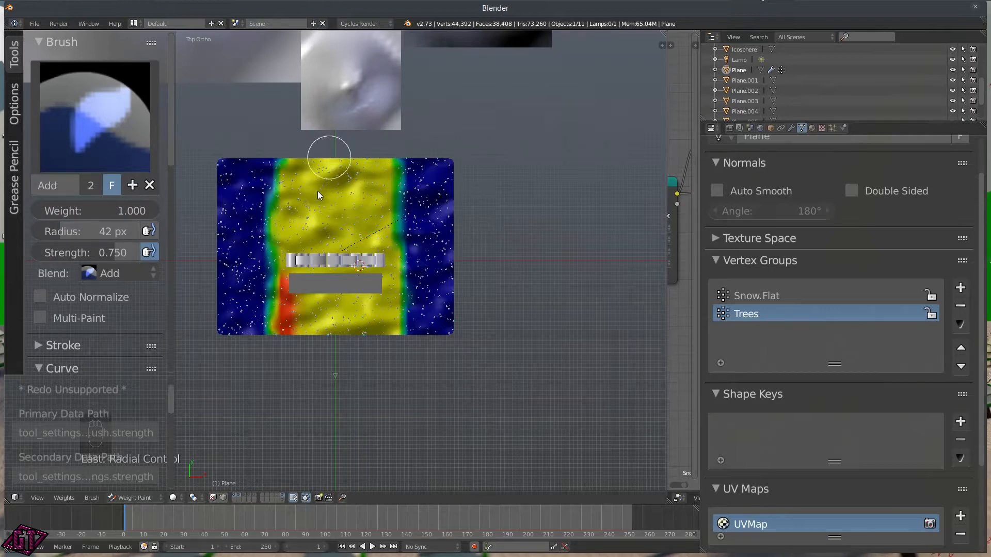
{"action": "left_click_drag", "start_coordinate": [277, 153], "coordinate": [280, 223]}
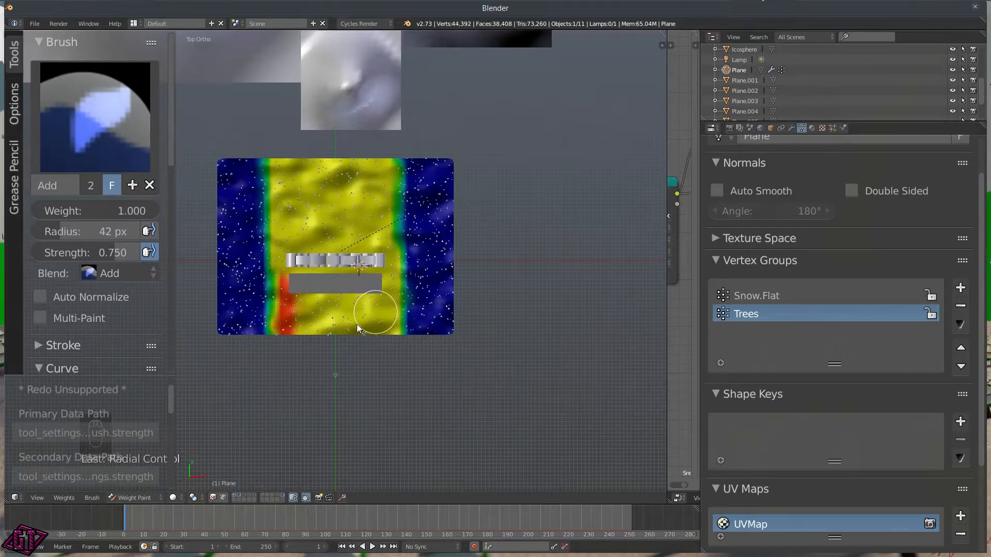
{"action": "left_click_drag", "start_coordinate": [282, 285], "coordinate": [283, 359]}
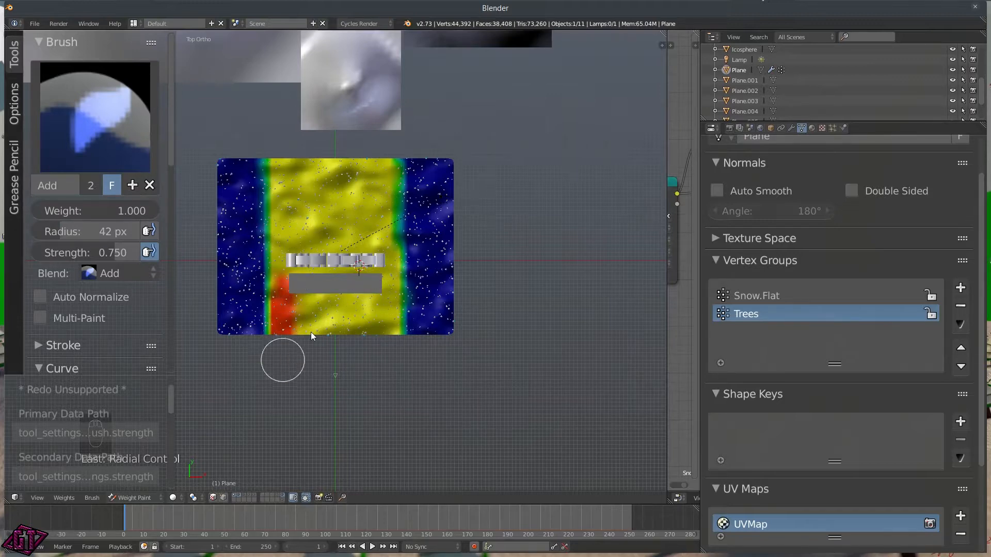
{"action": "left_click", "coordinate": [382, 370]}
{"action": "key", "text": "Tab"}
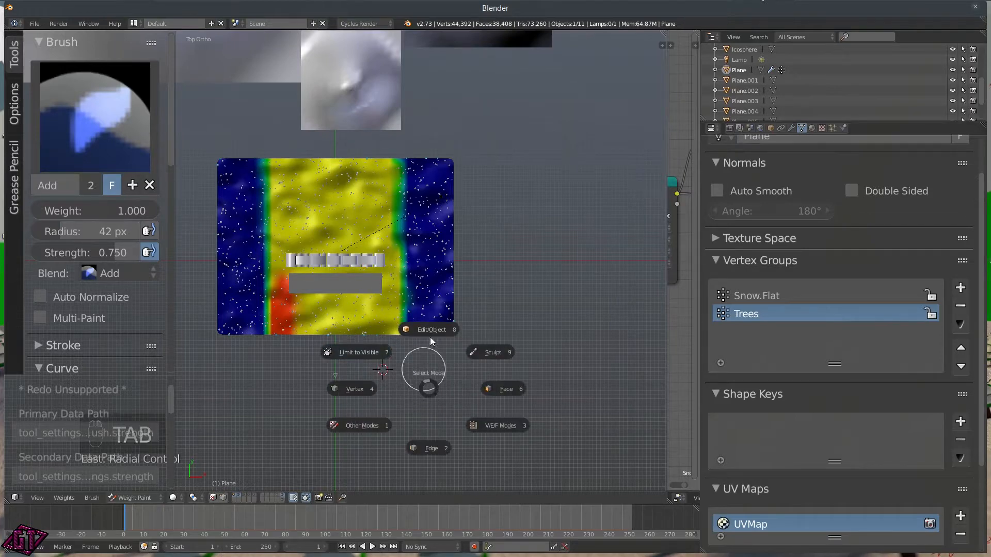
{"action": "left_click", "coordinate": [434, 320]}
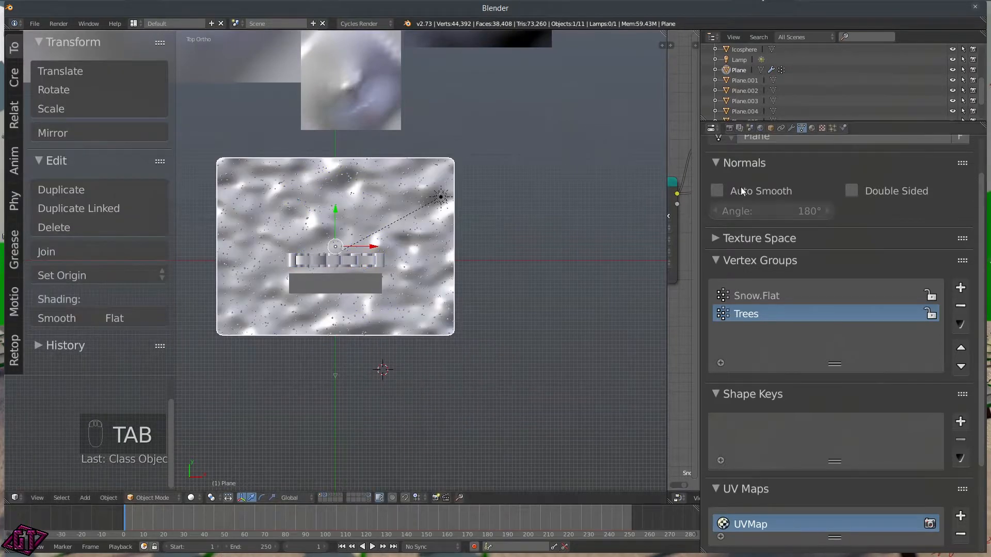
Step: Set the Trees vertex group as the particle system's Density vertex group
{"action": "scroll", "coordinate": [819, 258], "scroll_direction": "down", "scroll_amount": 5}
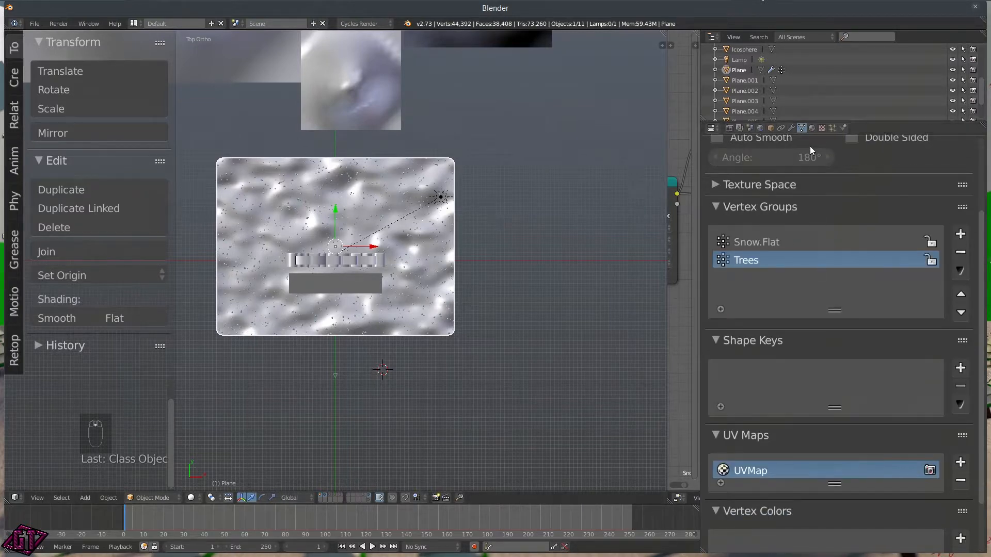
{"action": "left_click", "coordinate": [831, 128]}
{"action": "scroll", "coordinate": [836, 284], "scroll_direction": "down", "scroll_amount": 4}
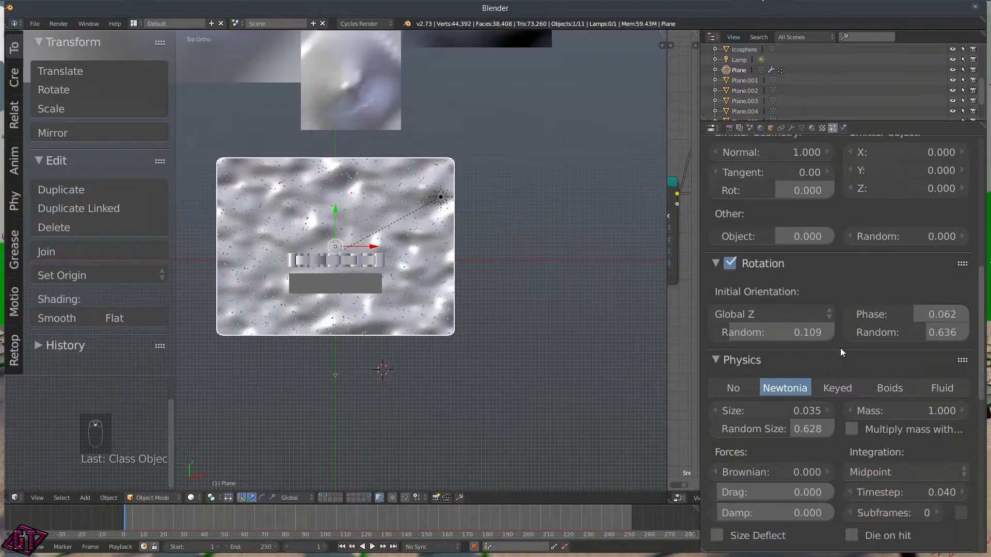
{"action": "scroll", "coordinate": [821, 335], "scroll_direction": "down", "scroll_amount": 12}
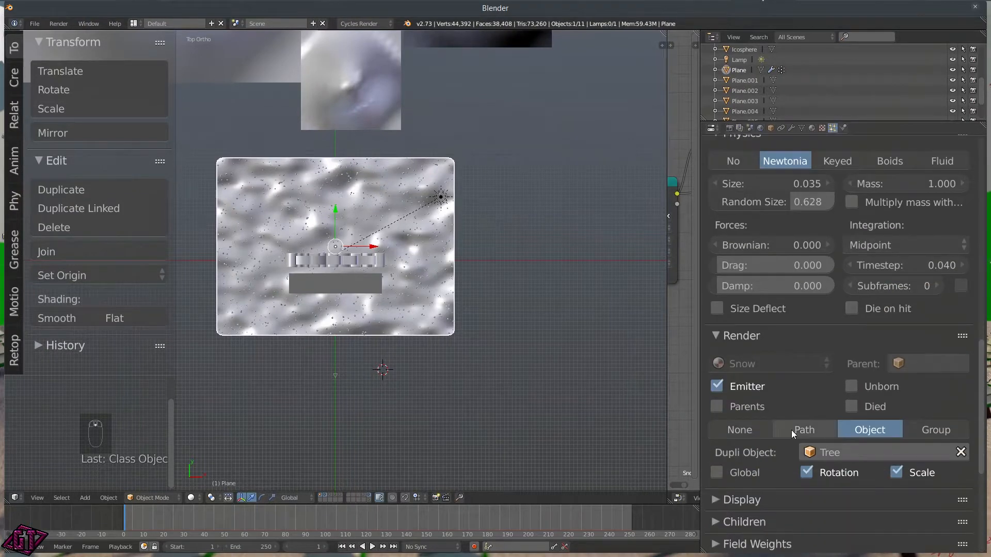
{"action": "scroll", "coordinate": [780, 436], "scroll_direction": "down", "scroll_amount": 4}
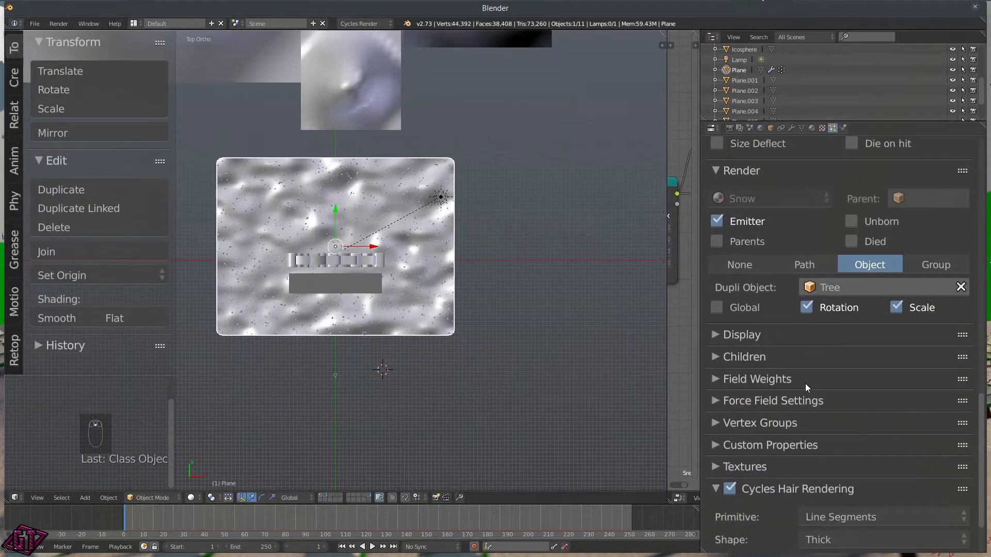
{"action": "left_click", "coordinate": [806, 384]}
{"action": "left_click", "coordinate": [770, 383]}
{"action": "left_click", "coordinate": [793, 419]}
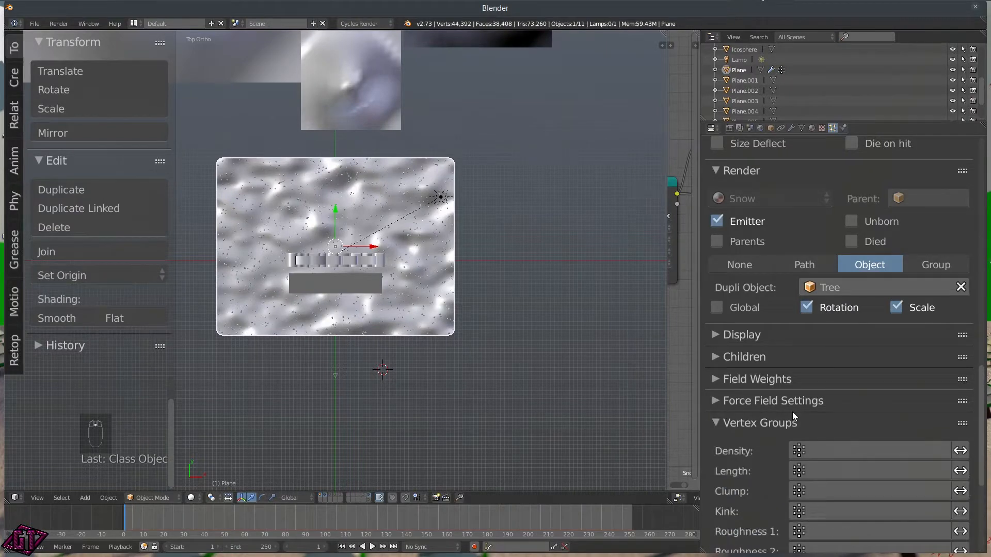
{"action": "scroll", "coordinate": [800, 418], "scroll_direction": "down", "scroll_amount": 5}
{"action": "left_click", "coordinate": [811, 347]}
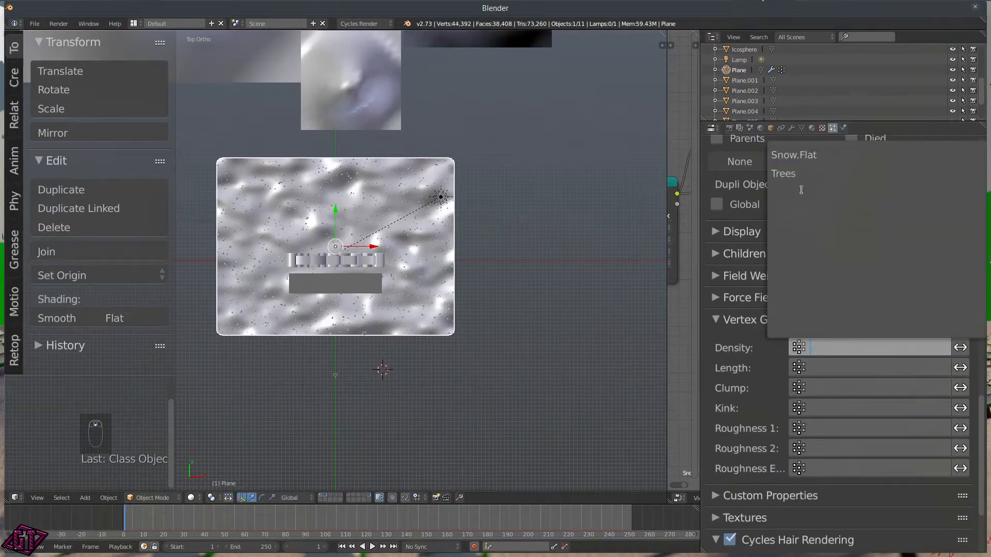
{"action": "left_click", "coordinate": [796, 173]}
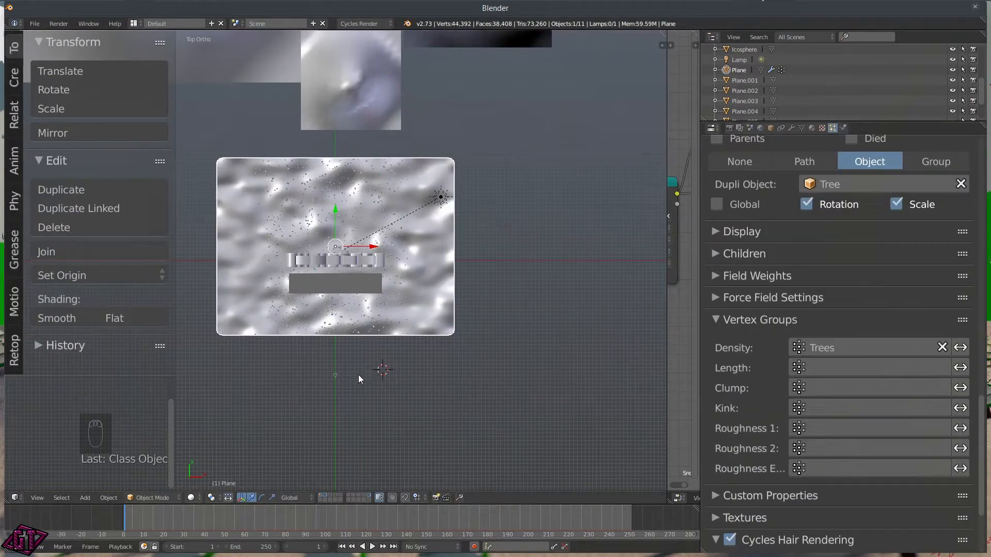
{"action": "scroll", "coordinate": [301, 231], "scroll_direction": "up", "scroll_amount": 5}
{"action": "scroll", "coordinate": [382, 229], "scroll_direction": "down", "scroll_amount": 5}
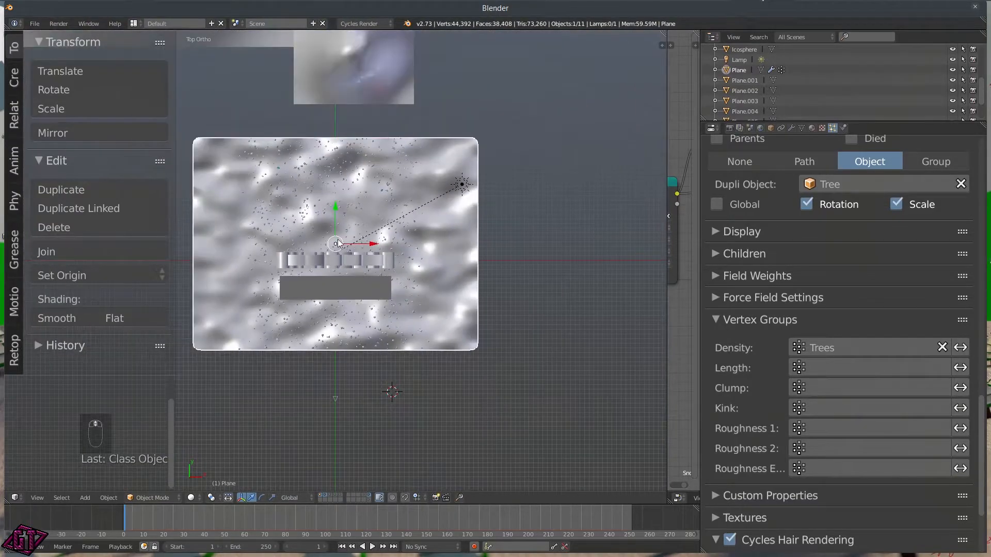
Step: Look through the camera with the tool shelf hidden and Rendered shading on
{"action": "key", "text": "q"}
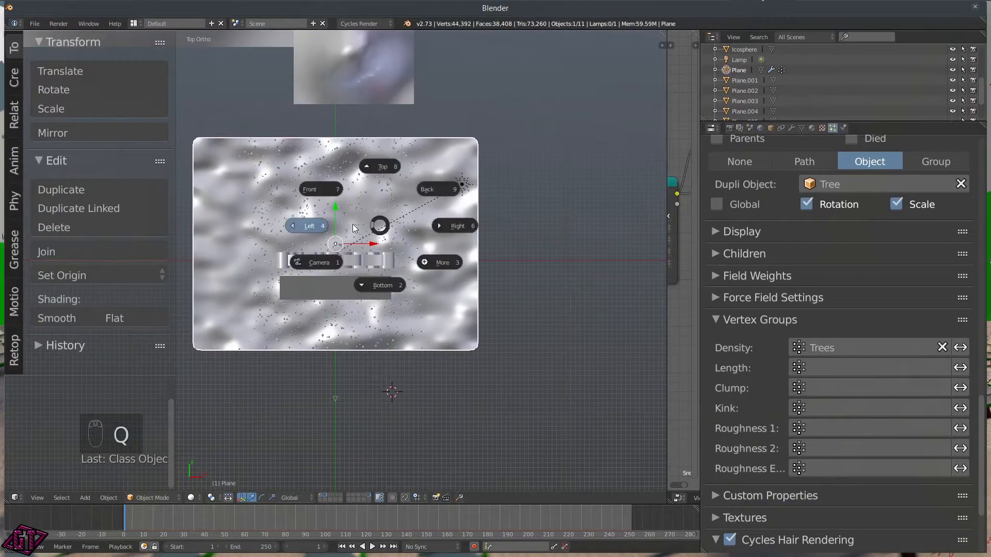
{"action": "left_click", "coordinate": [291, 226]}
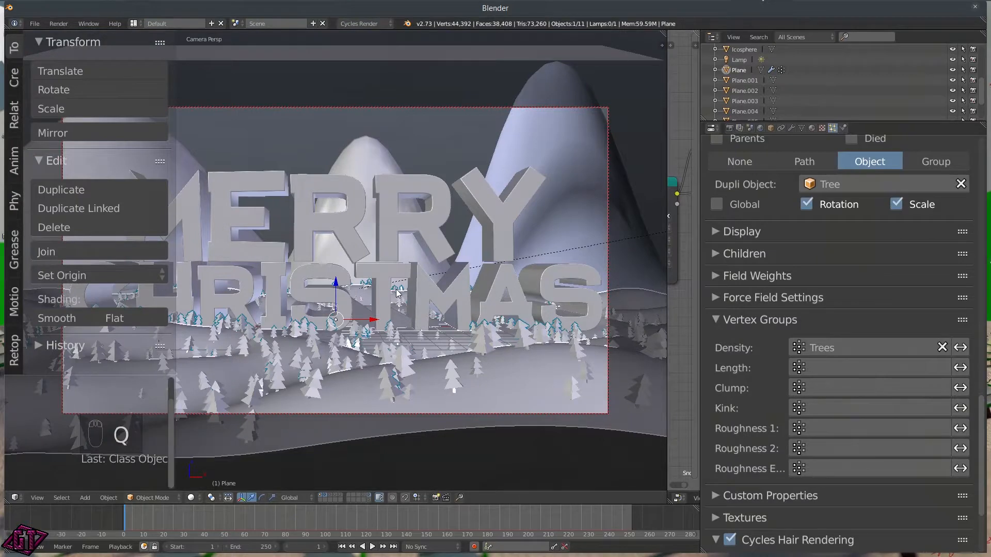
{"action": "key", "text": "t"}
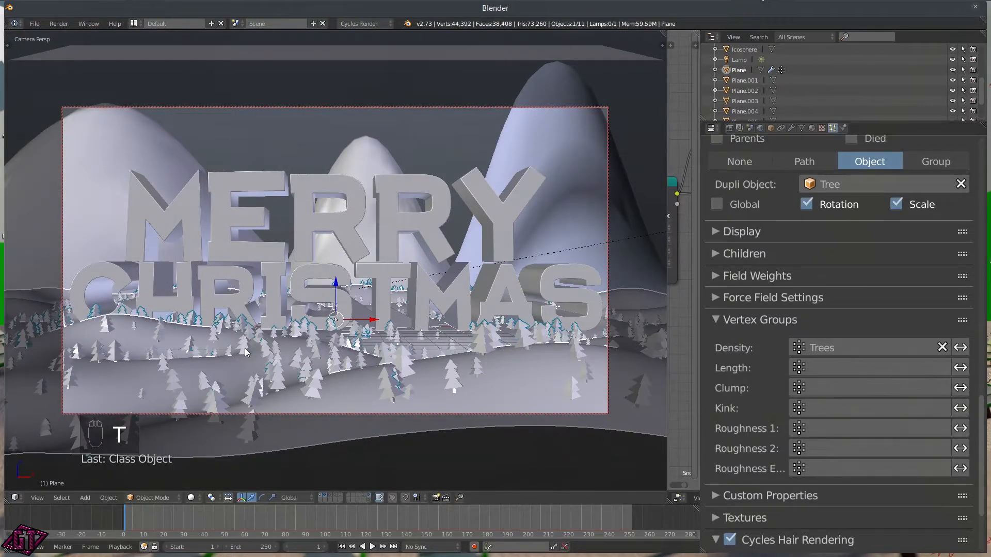
{"action": "key", "text": "z"}
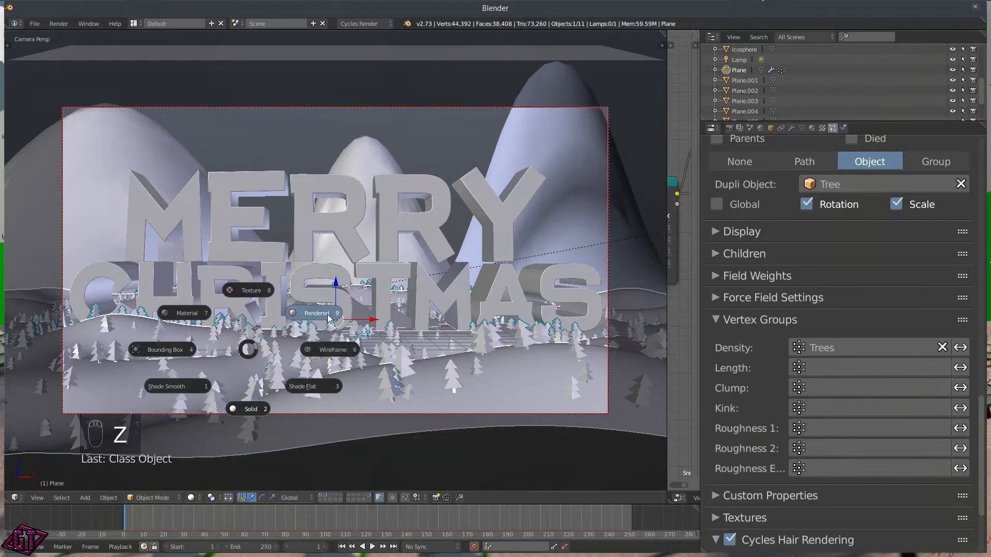
{"action": "left_click", "coordinate": [329, 315]}
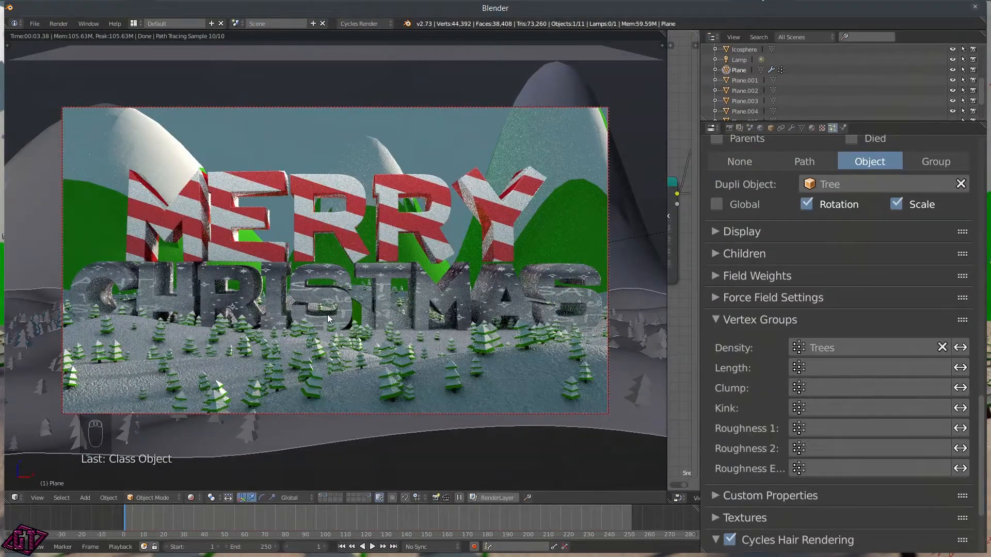
Step: Set the camera's depth-of-field focus to the Text object with distance 3.2
{"action": "left_click", "coordinate": [435, 106]}
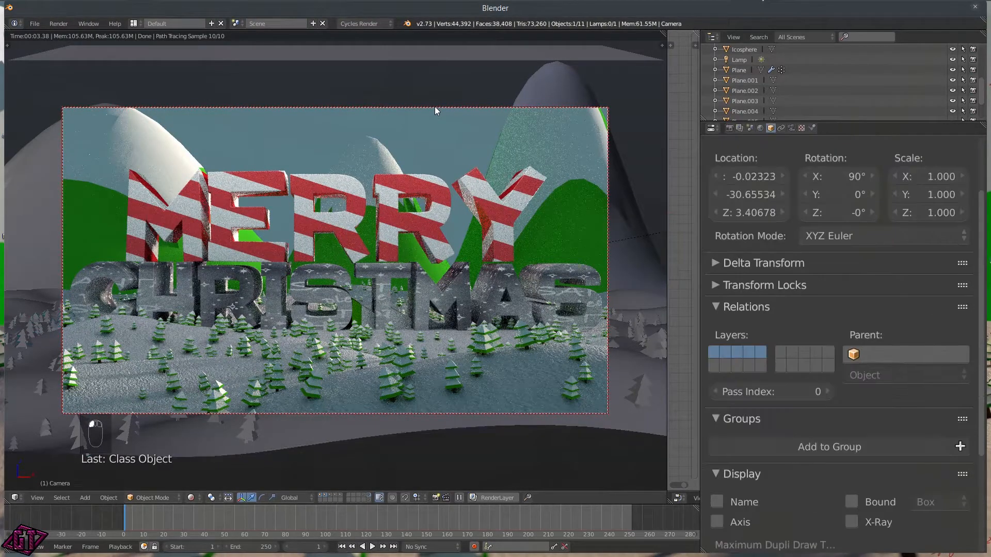
{"action": "left_click", "coordinate": [792, 128]}
{"action": "scroll", "coordinate": [805, 389], "scroll_direction": "down", "scroll_amount": 4}
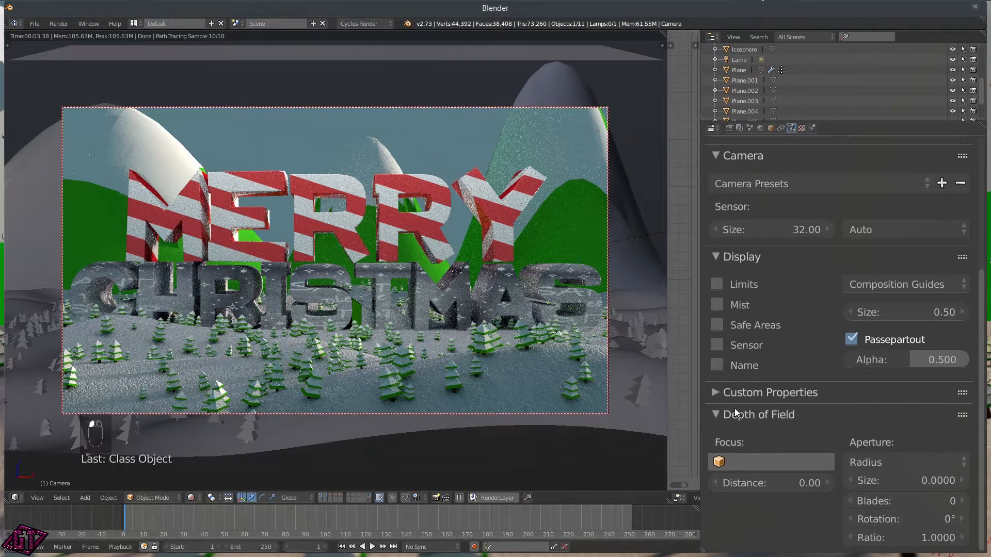
{"action": "left_click", "coordinate": [737, 463]}
{"action": "scroll", "coordinate": [799, 434], "scroll_direction": "down", "scroll_amount": 6}
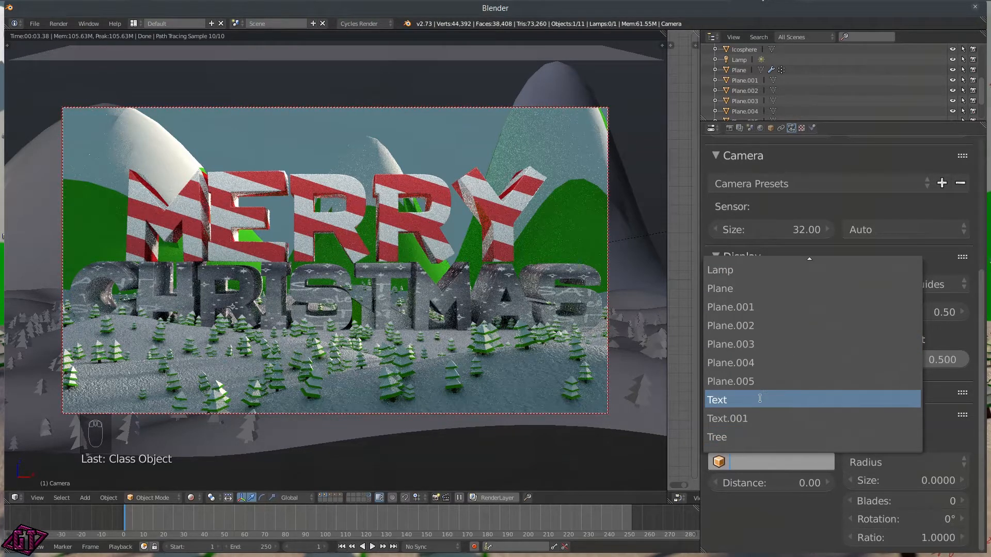
{"action": "left_click", "coordinate": [743, 401]}
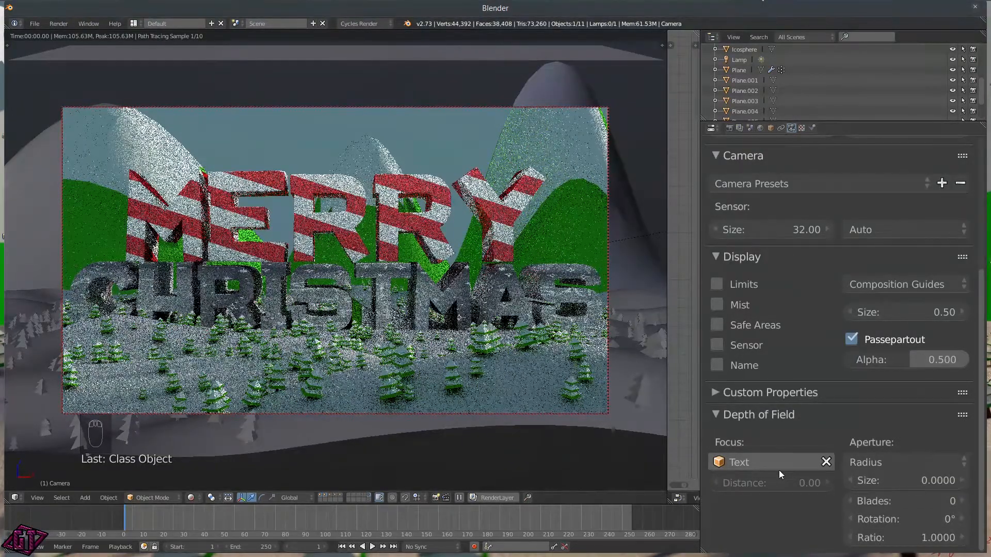
{"action": "left_click", "coordinate": [766, 482]}
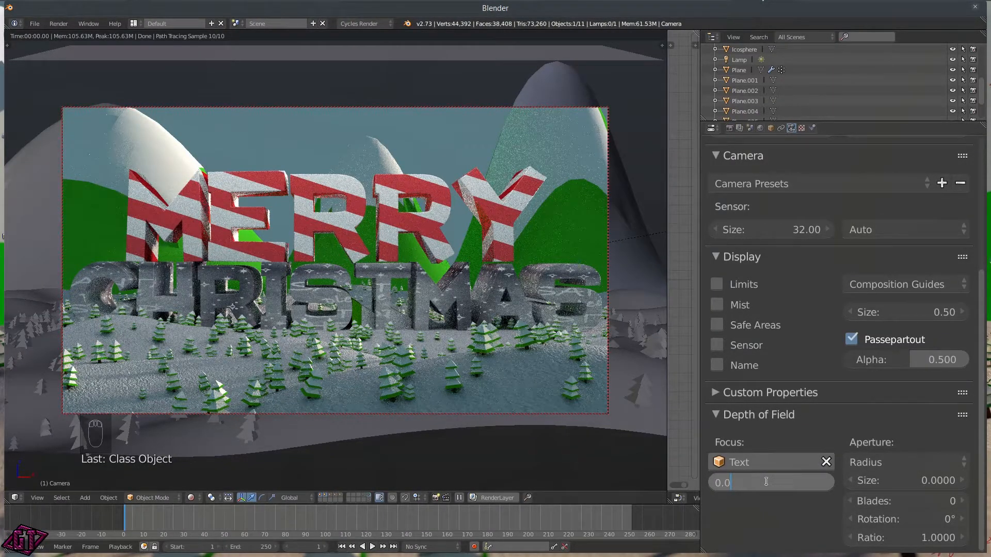
{"action": "key", "text": "BackSpace"}
{"action": "key", "text": "BackSpace"}
{"action": "key", "text": "BackSpace"}
{"action": "type", "text": "3.2"}
{"action": "key", "text": "Return"}
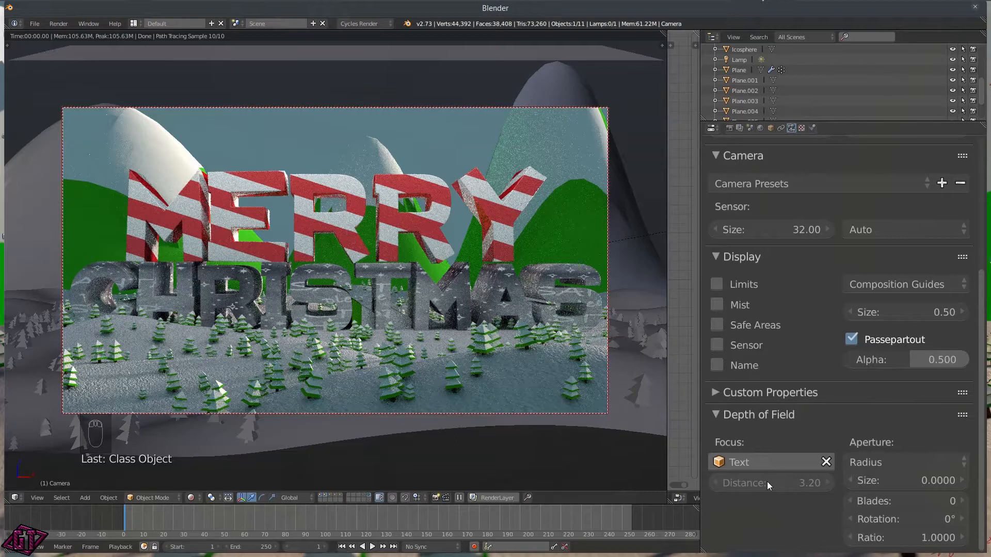
Step: Switch the camera aperture to F-stop with an F-stop number of 1.0
{"action": "left_click", "coordinate": [883, 460]}
{"action": "left_click", "coordinate": [879, 426]}
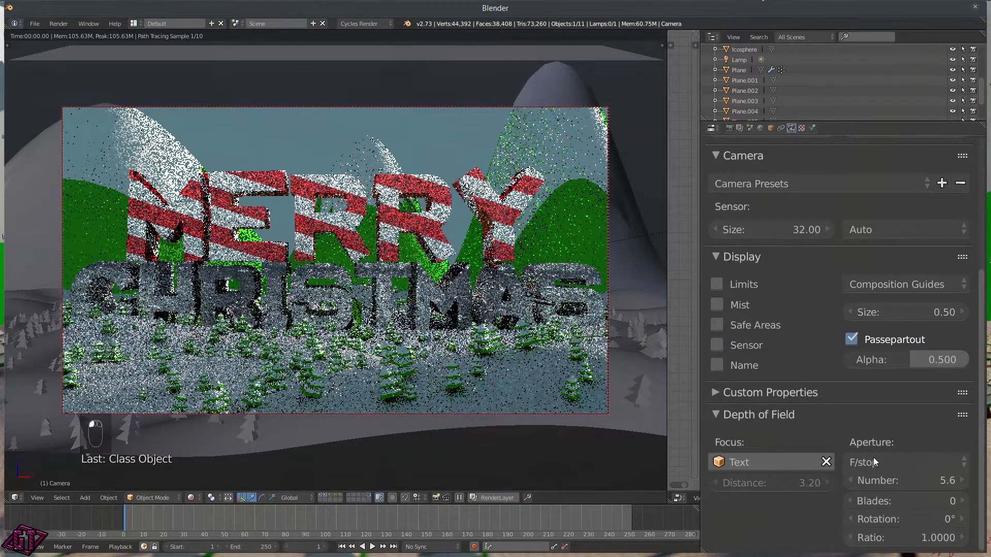
{"action": "left_click", "coordinate": [869, 476]}
{"action": "type", "text": "1"}
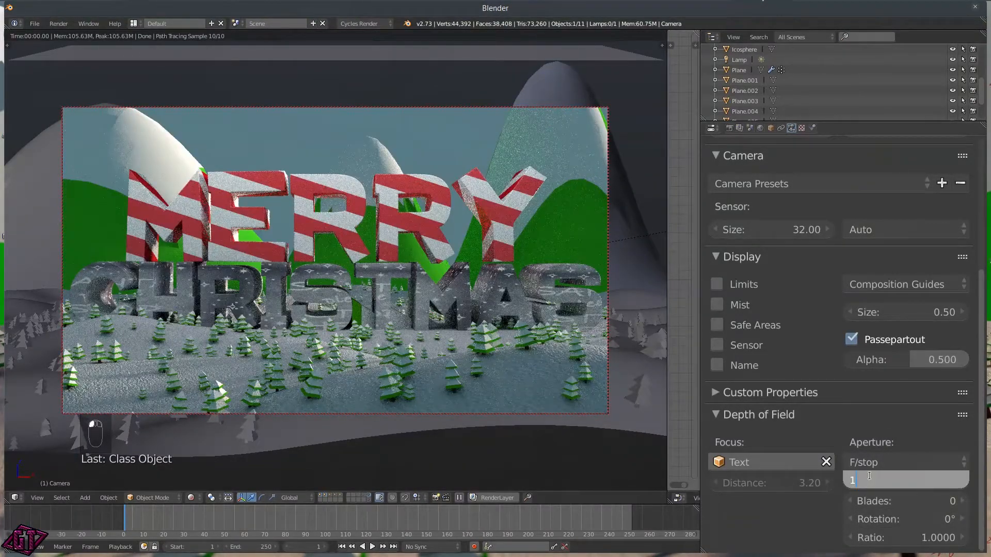
{"action": "key", "text": "Return"}
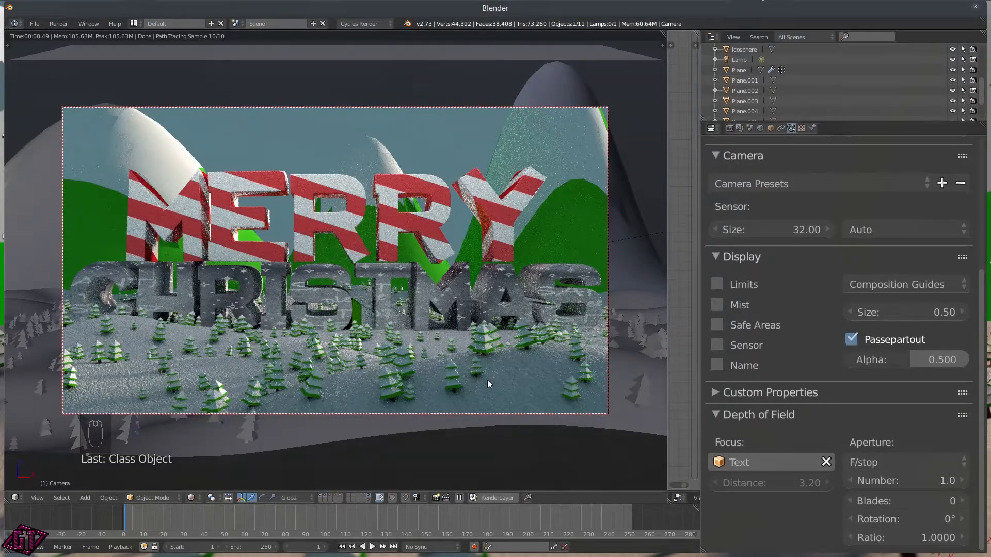
Step: Switch to solid shading, enable the camera's Limits display, and move to the right side view
{"action": "key", "text": "z"}
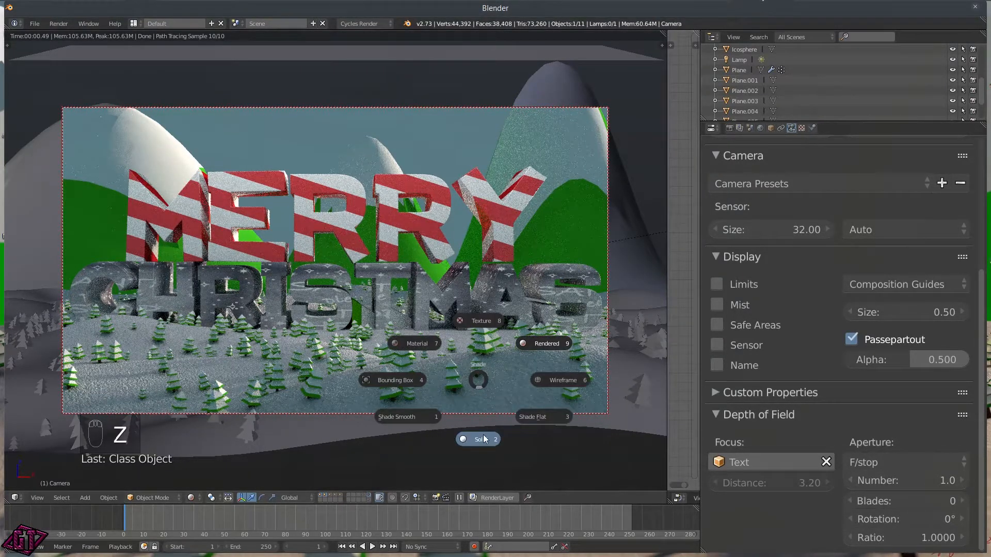
{"action": "left_click", "coordinate": [743, 284]}
{"action": "key", "text": "q"}
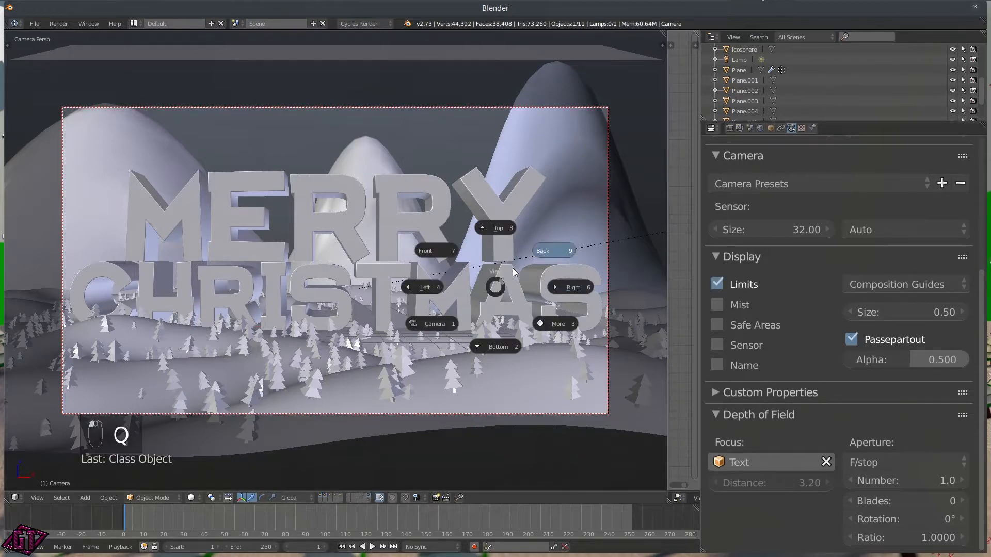
{"action": "left_click", "coordinate": [500, 228]}
{"action": "scroll", "coordinate": [392, 364], "scroll_direction": "up", "scroll_amount": 5}
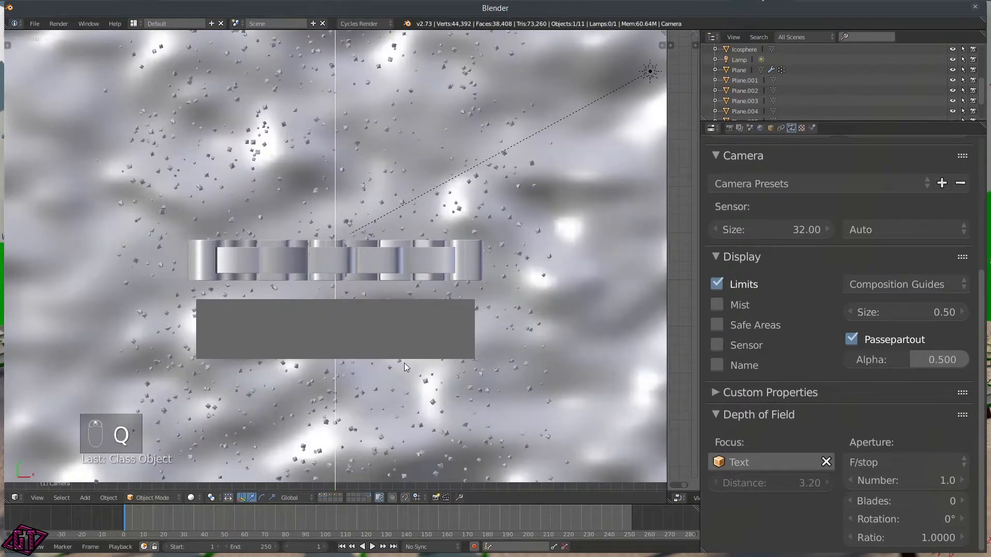
{"action": "key", "text": "q"}
{"action": "left_click", "coordinate": [472, 367]}
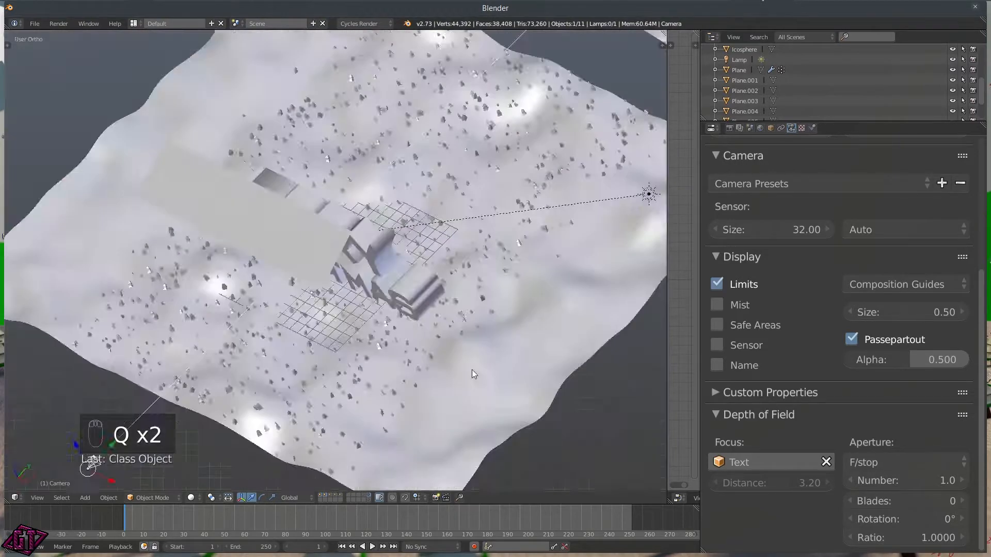
{"action": "middle_click_drag", "start_coordinate": [335, 301], "coordinate": [510, 322], "text": "shift"}
{"action": "scroll", "coordinate": [345, 289], "scroll_direction": "up", "scroll_amount": 6}
{"action": "middle_click_drag", "start_coordinate": [316, 289], "coordinate": [243, 298], "text": "shift"}
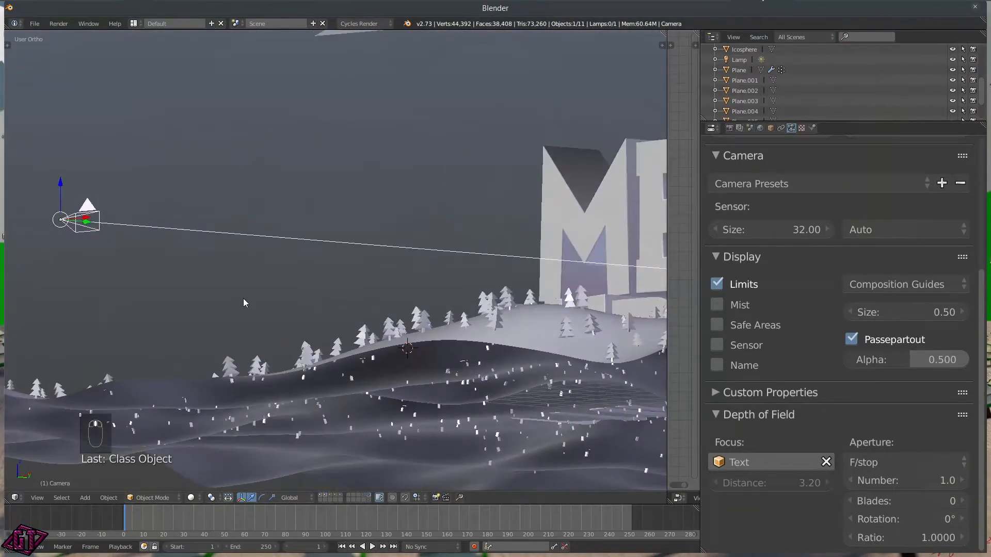
Step: Frame the camera and adjust its depth-of-field focus distance to about 4.20
{"action": "left_click_drag", "start_coordinate": [757, 485], "coordinate": [783, 485]}
{"action": "scroll", "coordinate": [149, 226], "scroll_direction": "up", "scroll_amount": 4}
{"action": "middle_click_drag", "start_coordinate": [87, 256], "coordinate": [465, 308], "text": "shift"}
{"action": "middle_click_drag", "start_coordinate": [132, 264], "coordinate": [519, 276], "text": "shift"}
{"action": "scroll", "coordinate": [396, 239], "scroll_direction": "up", "scroll_amount": 5}
{"action": "middle_click_drag", "start_coordinate": [347, 224], "coordinate": [358, 301], "text": "shift"}
{"action": "scroll", "coordinate": [258, 264], "scroll_direction": "up", "scroll_amount": 4}
{"action": "middle_click_drag", "start_coordinate": [258, 266], "coordinate": [468, 304], "text": "shift"}
{"action": "scroll", "coordinate": [212, 239], "scroll_direction": "up", "scroll_amount": 3}
{"action": "scroll", "coordinate": [212, 240], "scroll_direction": "up", "scroll_amount": 2}
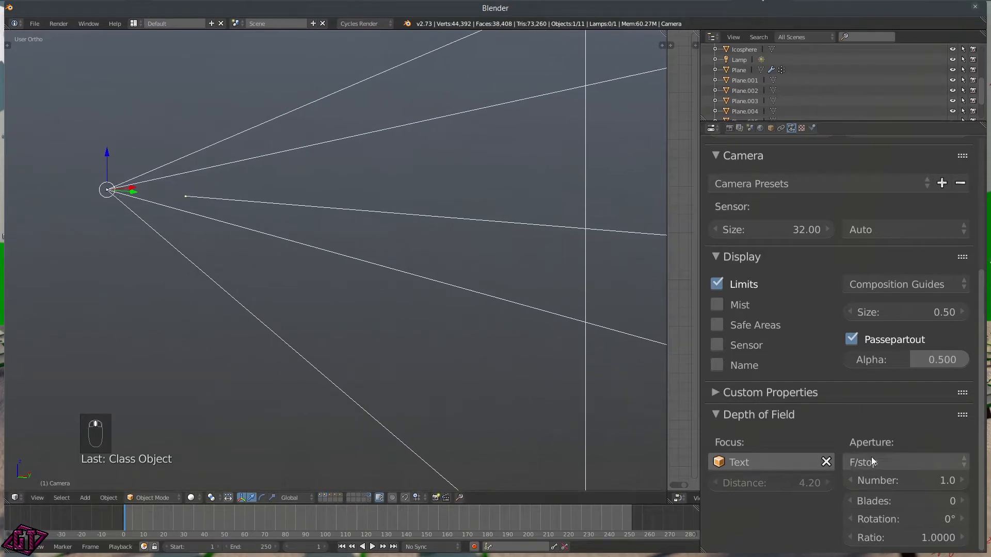
{"action": "left_click_drag", "start_coordinate": [778, 484], "coordinate": [750, 484]}
Step: Set the depth-of-field focus object to Text, after briefly picking Text.001
{"action": "scroll", "coordinate": [503, 305], "scroll_direction": "down", "scroll_amount": 5}
{"action": "middle_click_drag", "start_coordinate": [503, 305], "coordinate": [370, 343]}
{"action": "scroll", "coordinate": [525, 313], "scroll_direction": "down", "scroll_amount": 6}
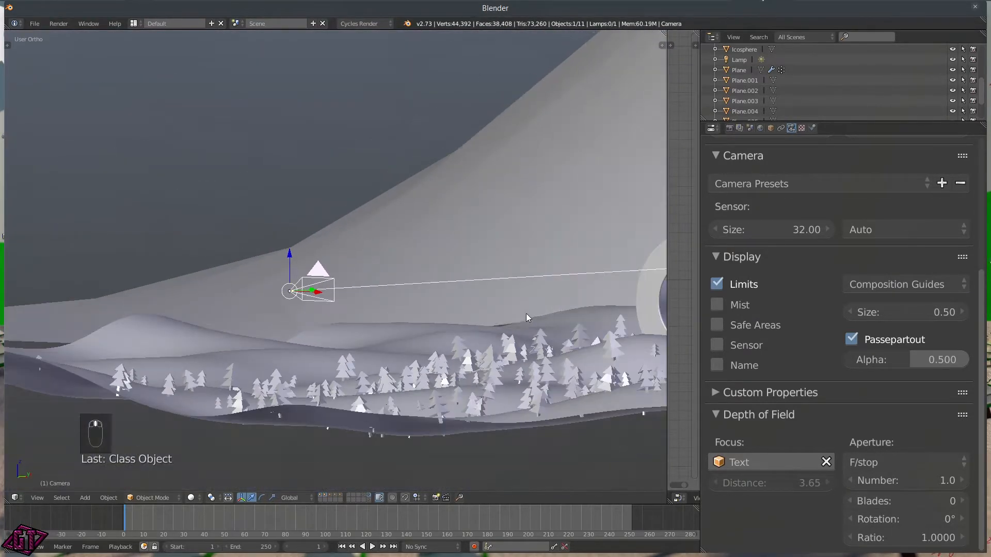
{"action": "middle_click_drag", "start_coordinate": [574, 299], "coordinate": [494, 310]}
{"action": "scroll", "coordinate": [525, 305], "scroll_direction": "up", "scroll_amount": 5}
{"action": "scroll", "coordinate": [491, 308], "scroll_direction": "down", "scroll_amount": 4}
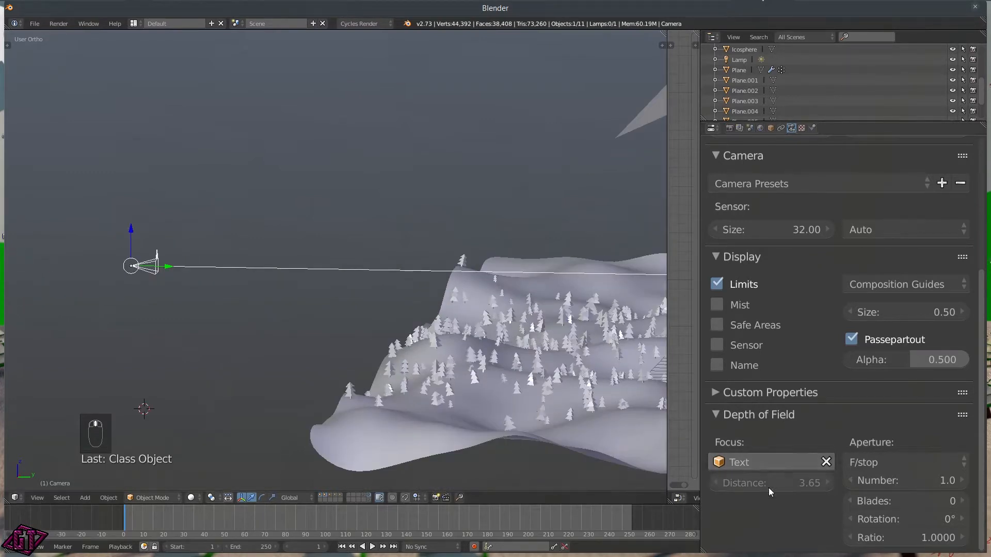
{"action": "left_click", "coordinate": [760, 462]}
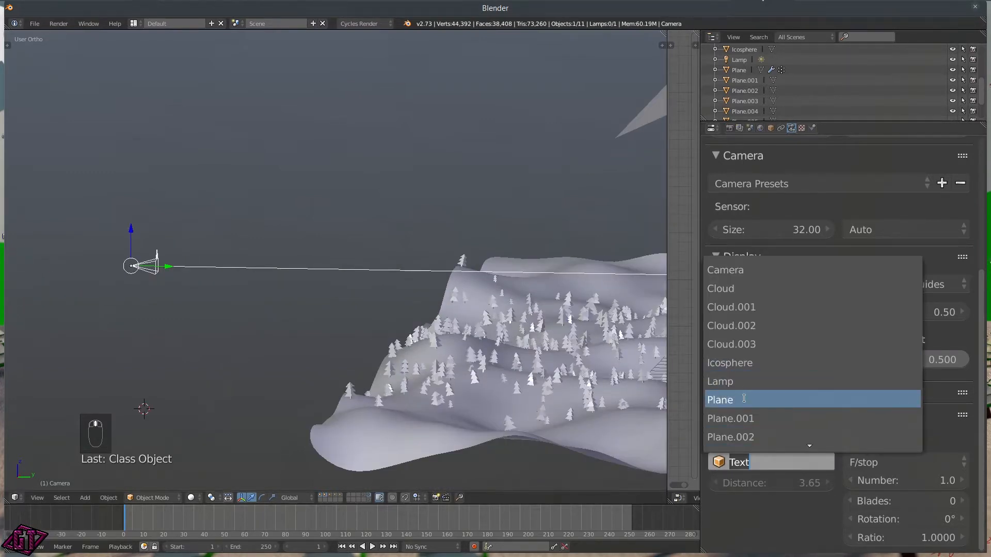
{"action": "scroll", "coordinate": [740, 447], "scroll_direction": "down", "scroll_amount": 5}
{"action": "scroll", "coordinate": [740, 447], "scroll_direction": "down", "scroll_amount": 1}
{"action": "left_click", "coordinate": [741, 421]}
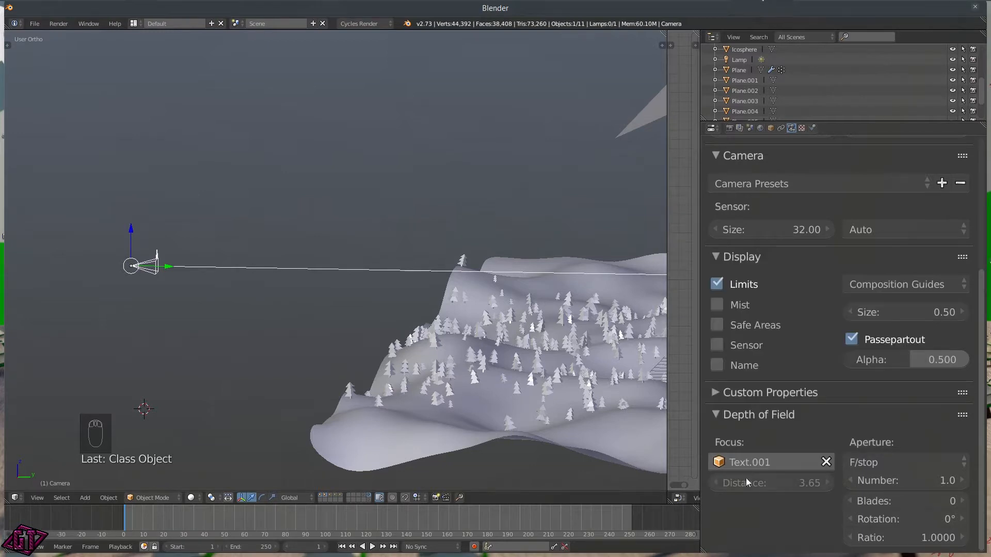
{"action": "left_click", "coordinate": [749, 463]}
{"action": "scroll", "coordinate": [739, 419], "scroll_direction": "down", "scroll_amount": 6}
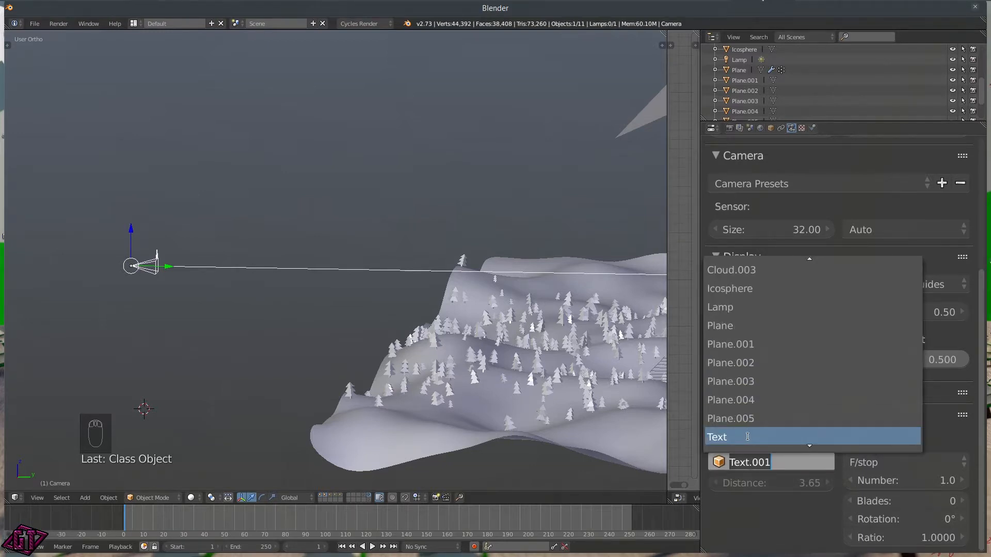
{"action": "left_click", "coordinate": [738, 400]}
Step: Lower the focus distance to about 3.28
{"action": "mouse_move", "coordinate": [281, 316]}
{"action": "middle_mouse_down"}
{"action": "mouse_move", "coordinate": [320, 325]}
{"action": "mouse_move", "coordinate": [287, 314]}
{"action": "middle_mouse_up"}
{"action": "left_click", "coordinate": [782, 484]}
{"action": "left_click_drag", "start_coordinate": [782, 484], "coordinate": [737, 484]}
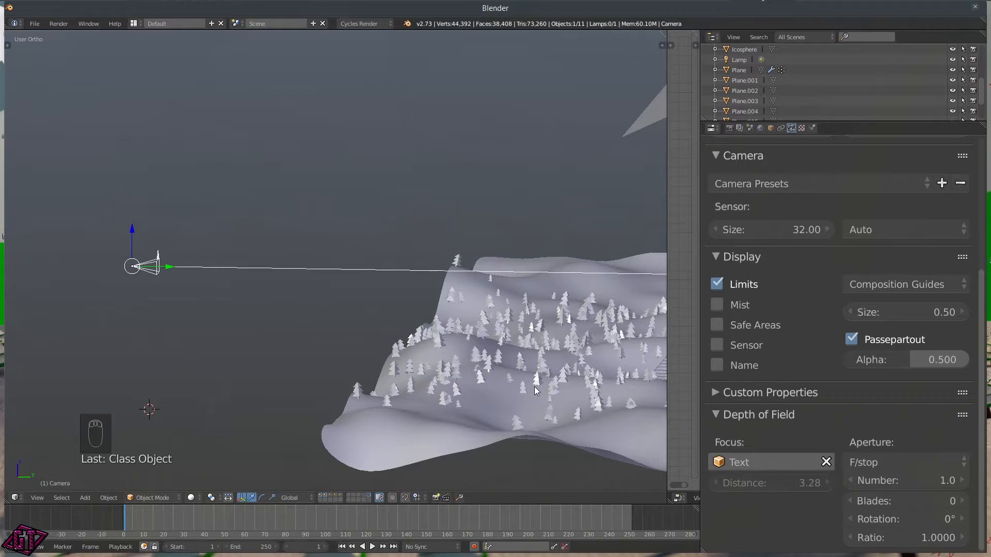
Step: Look through the scene camera with rendered viewport shading
{"action": "key", "text": "q"}
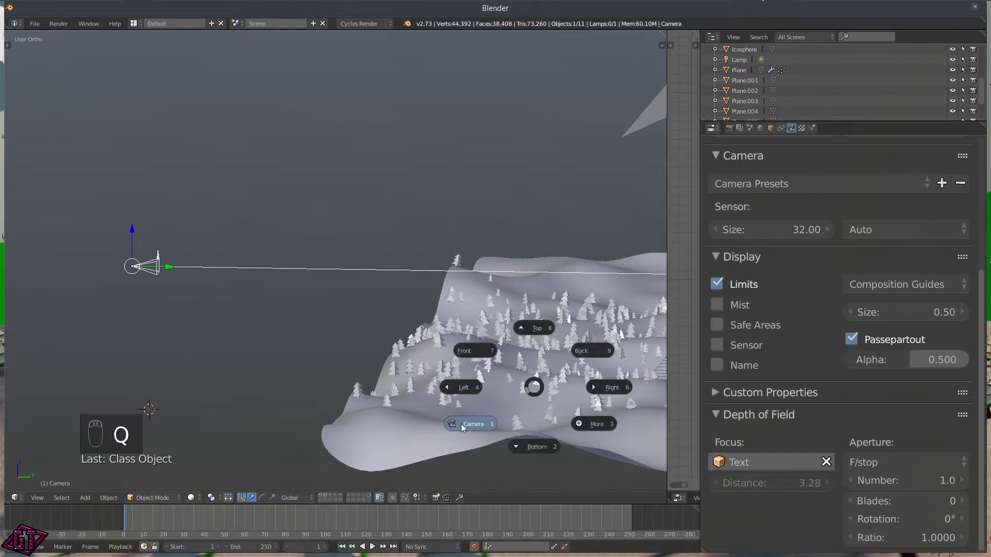
{"action": "left_click", "coordinate": [460, 424]}
{"action": "key", "text": "z"}
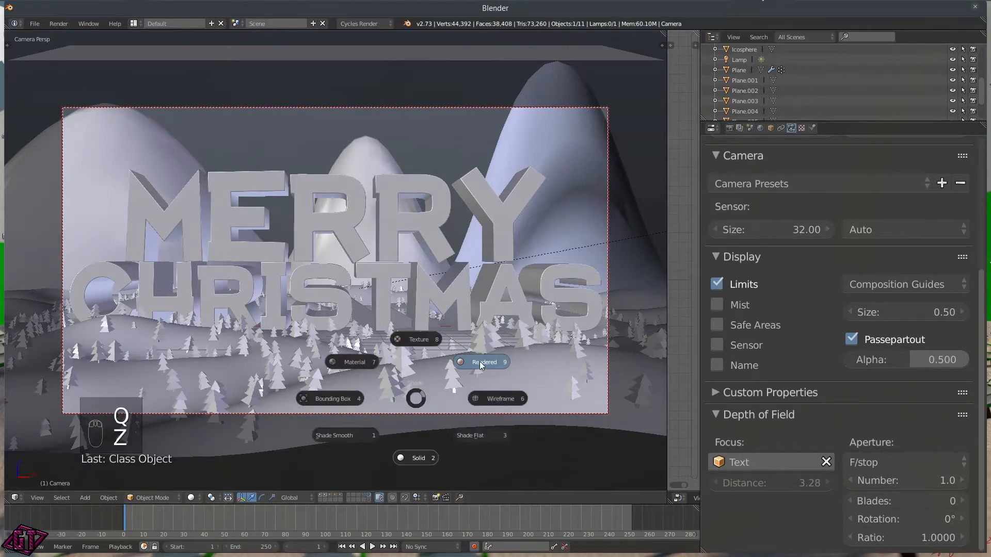
{"action": "left_click", "coordinate": [479, 362]}
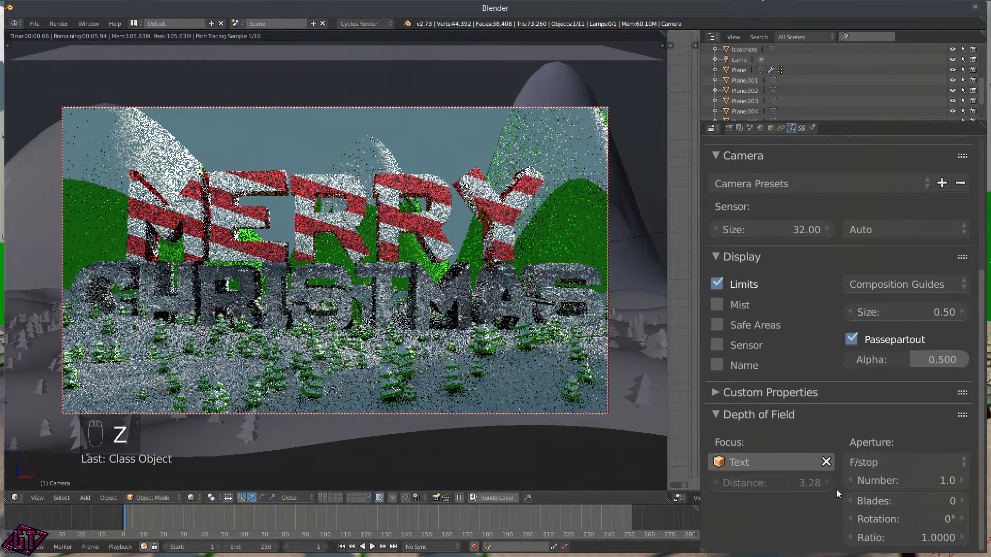
Step: Try aperture F-stop values of 0.08, 0.09, then 0.8
{"action": "left_click", "coordinate": [891, 481]}
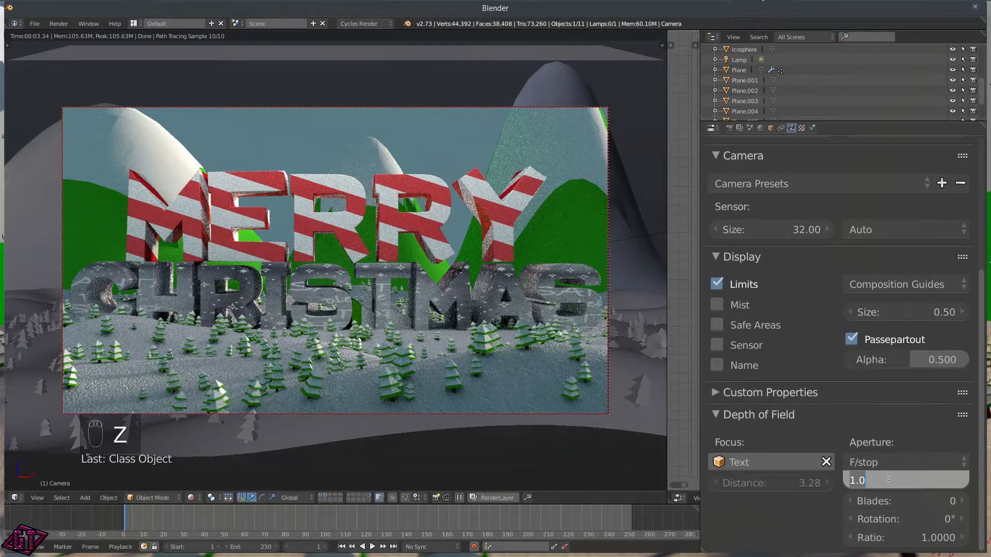
{"action": "type", "text": "0.08"}
{"action": "key", "text": "Return"}
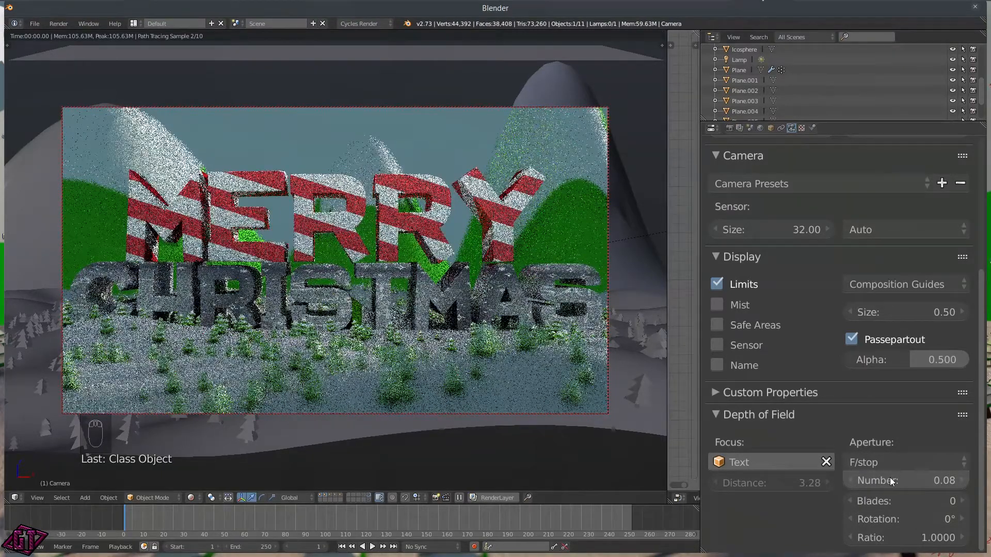
{"action": "left_click", "coordinate": [890, 478]}
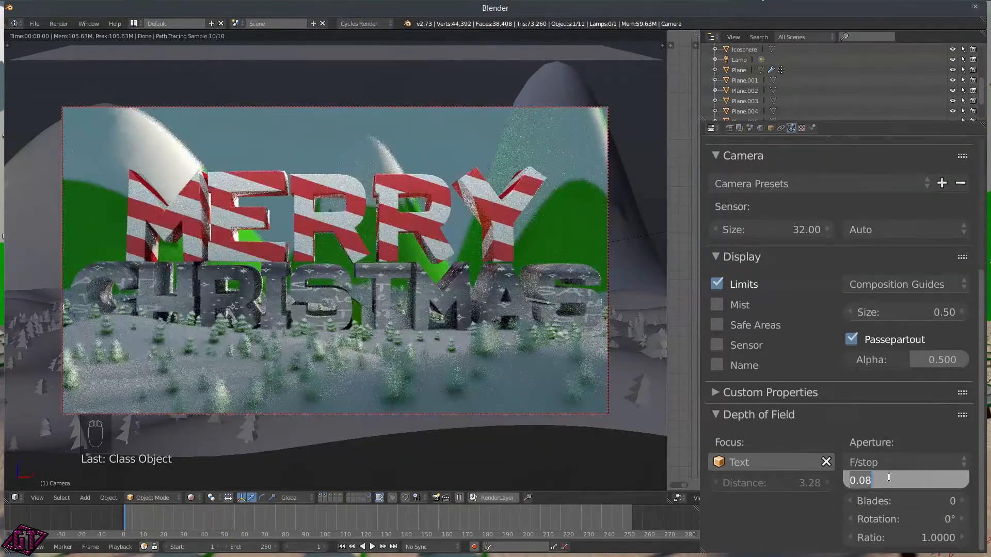
{"action": "type", "text": ".09"}
{"action": "key", "text": "Return"}
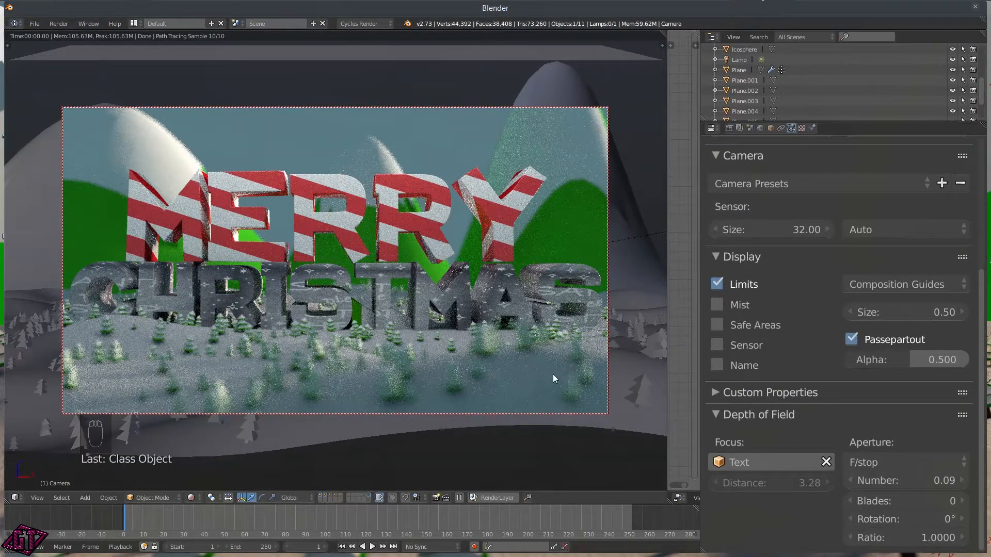
{"action": "left_click", "coordinate": [941, 480]}
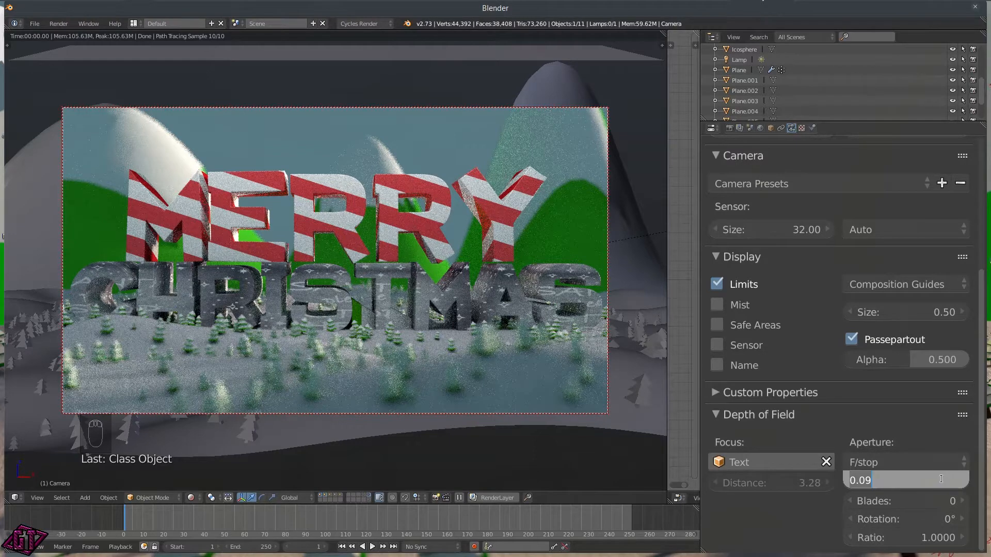
{"action": "type", "text": ".1"}
{"action": "type", "text": "8"}
{"action": "key", "text": "Return"}
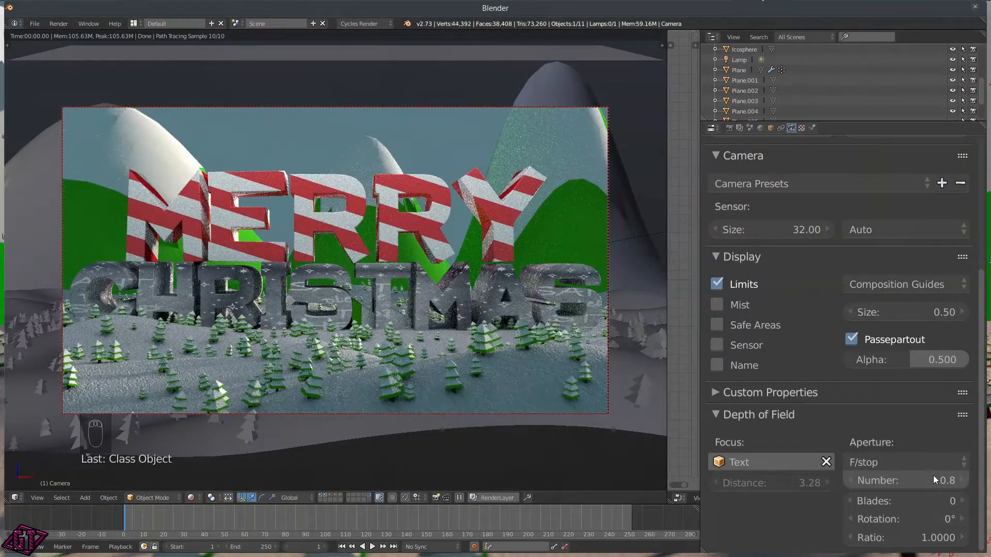
Step: Lower the F-stop further to 0.6 and finally 0.4
{"action": "left_click", "coordinate": [929, 478]}
{"action": "type", "text": ".6"}
{"action": "key", "text": "Return"}
{"action": "left_click", "coordinate": [921, 481]}
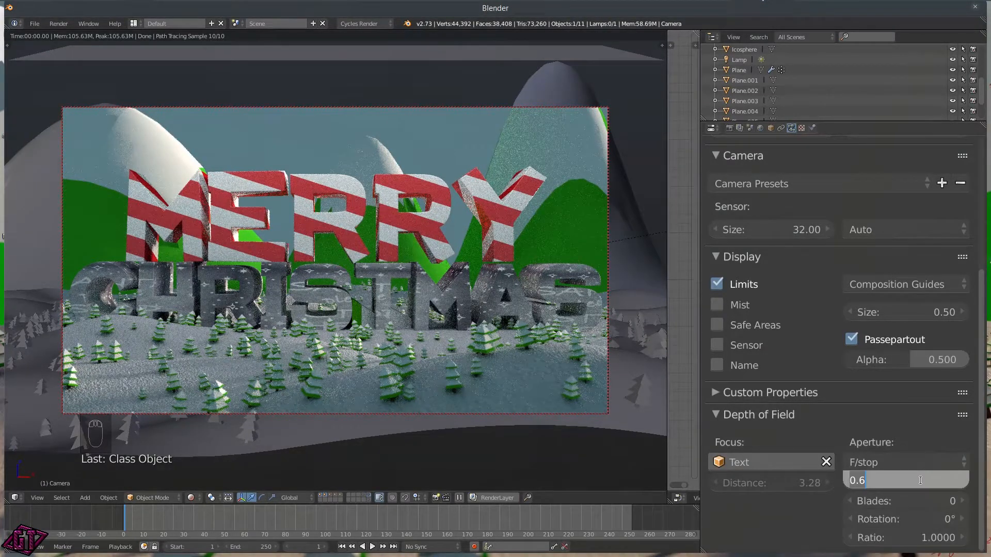
{"action": "type", "text": ".4"}
{"action": "key", "text": "Return"}
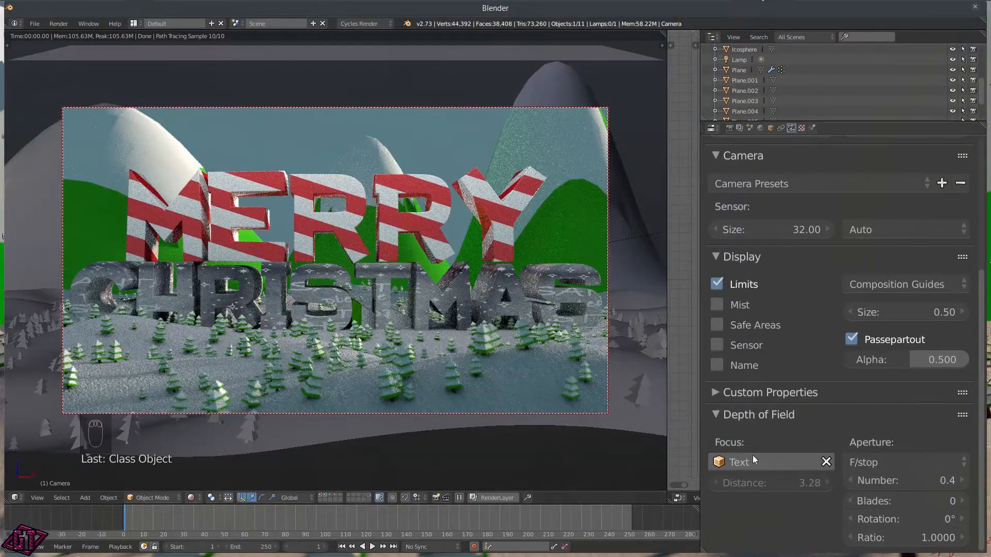
{"action": "left_click", "coordinate": [769, 499]}
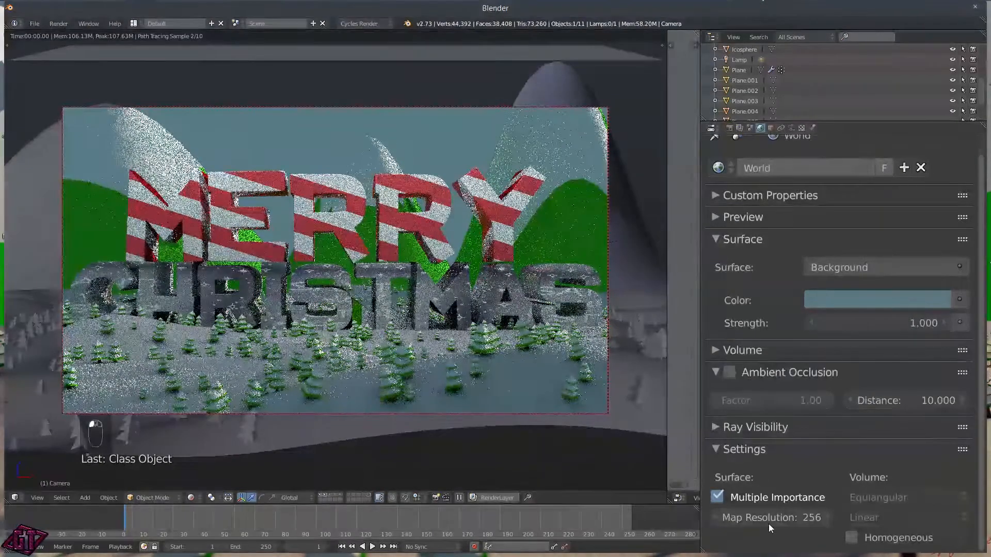
Step: Set the world's map resolution to 512
{"action": "left_click", "coordinate": [770, 524]}
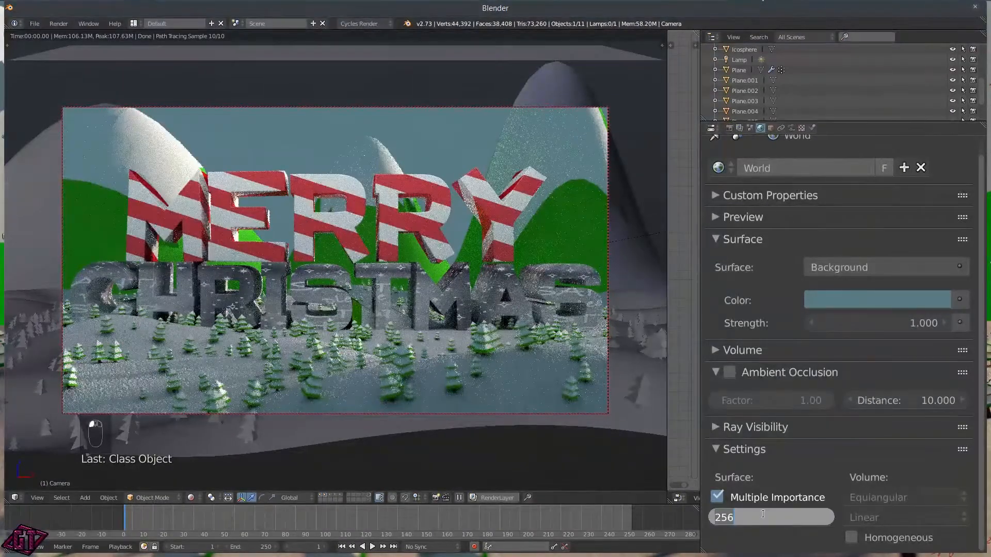
{"action": "type", "text": "512"}
{"action": "key", "text": "Return"}
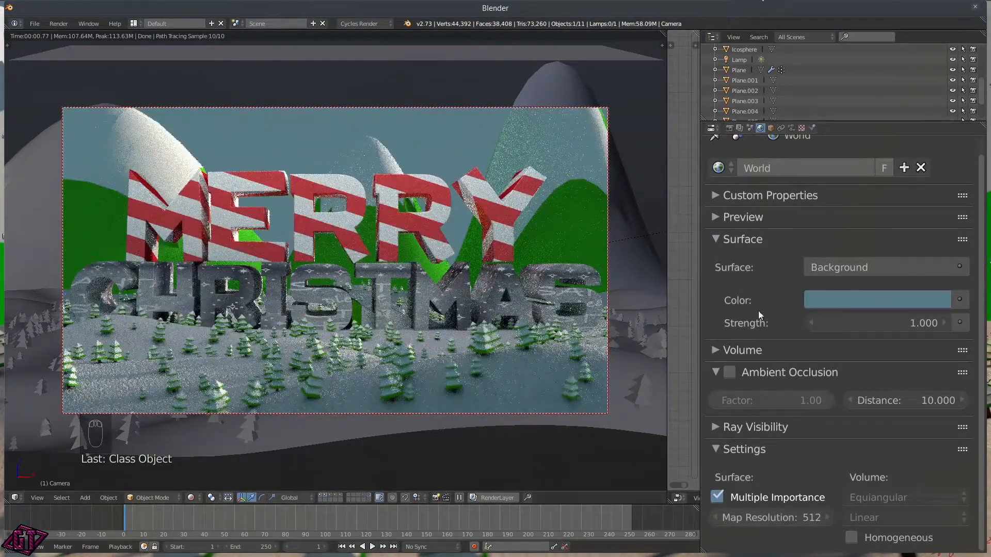
Step: Browse the Render properties' Sampling panels and expand the Sampling settings
{"action": "left_click", "coordinate": [731, 129]}
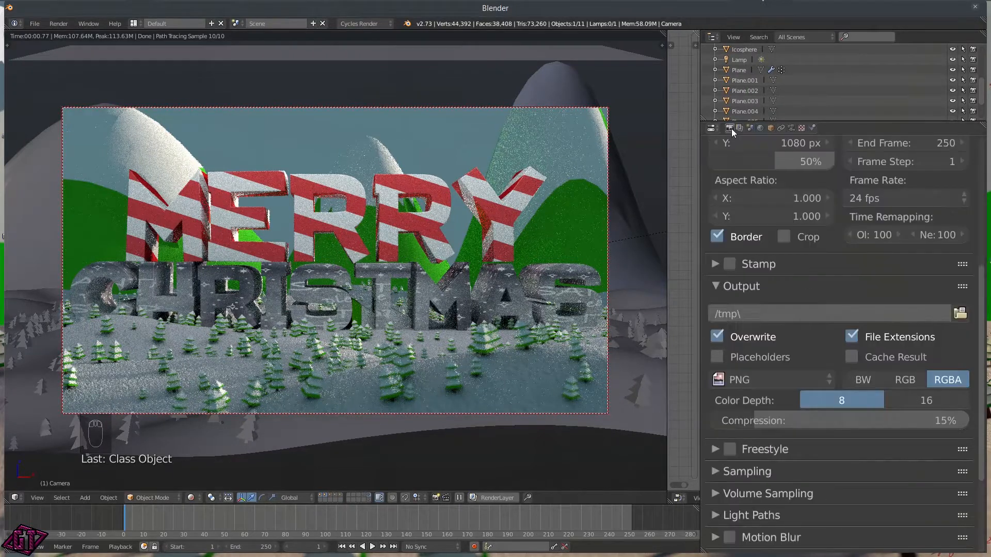
{"action": "left_click", "coordinate": [748, 470]}
{"action": "left_click", "coordinate": [742, 469]}
{"action": "scroll", "coordinate": [754, 441], "scroll_direction": "down", "scroll_amount": 3}
{"action": "left_click", "coordinate": [755, 431]}
{"action": "left_click", "coordinate": [754, 432]}
{"action": "scroll", "coordinate": [746, 296], "scroll_direction": "up", "scroll_amount": 5}
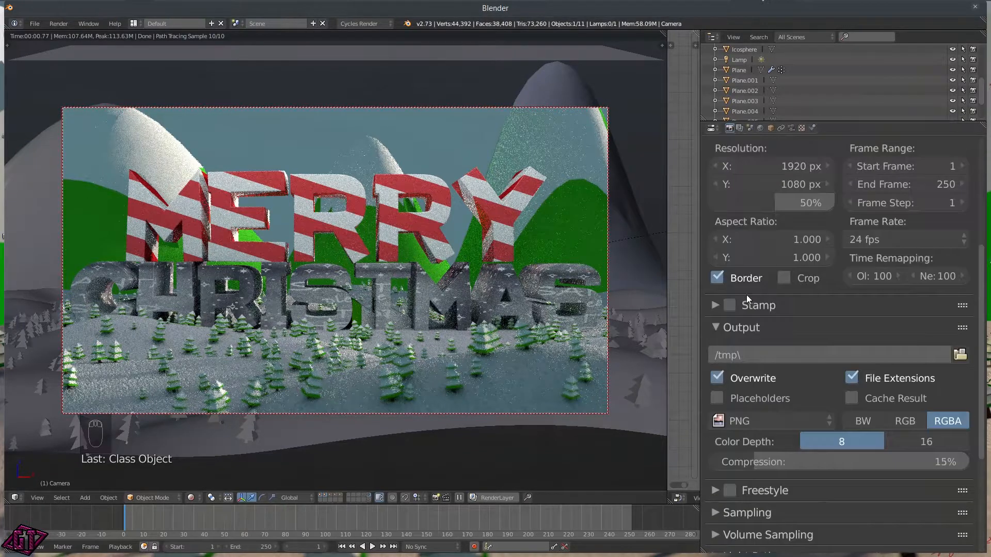
{"action": "scroll", "coordinate": [746, 300], "scroll_direction": "down", "scroll_amount": 2}
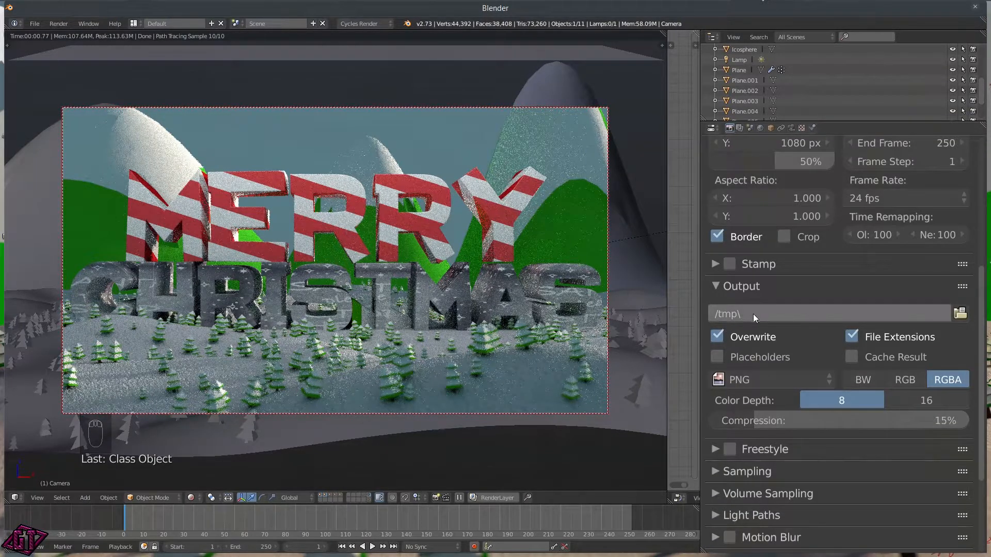
{"action": "scroll", "coordinate": [732, 374], "scroll_direction": "down", "scroll_amount": 4}
{"action": "left_click", "coordinate": [716, 393]}
{"action": "scroll", "coordinate": [775, 408], "scroll_direction": "down", "scroll_amount": 5}
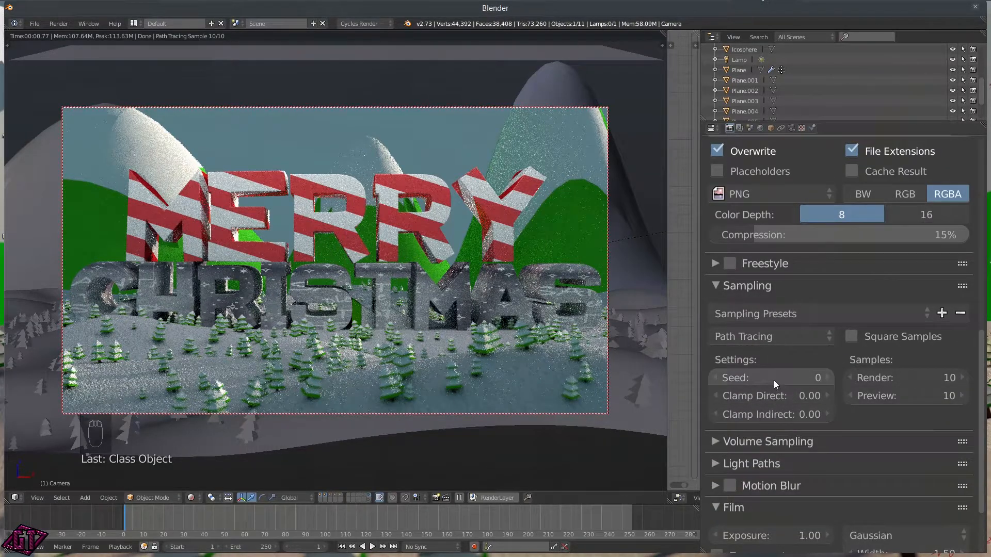
Step: Set both Clamp Direct and Clamp Indirect to 5
{"action": "left_click", "coordinate": [776, 393]}
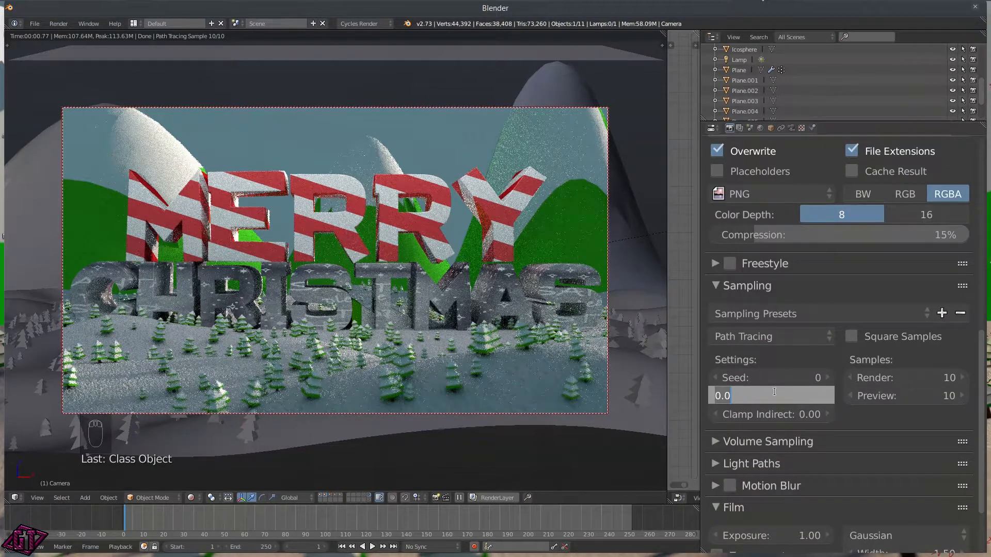
{"action": "type", "text": "5"}
{"action": "key", "text": "Return"}
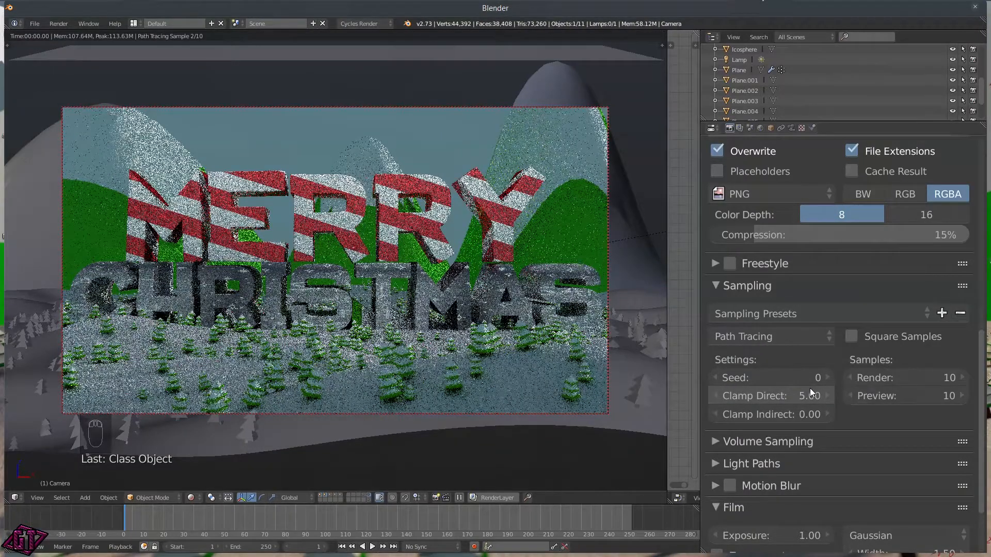
{"action": "left_click", "coordinate": [783, 412]}
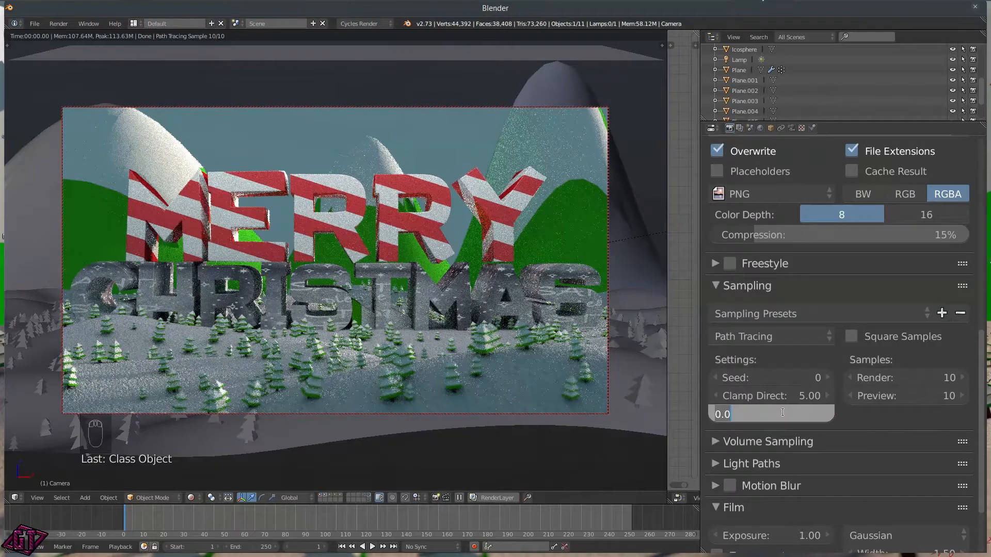
{"action": "type", "text": "5"}
{"action": "key", "text": "Return"}
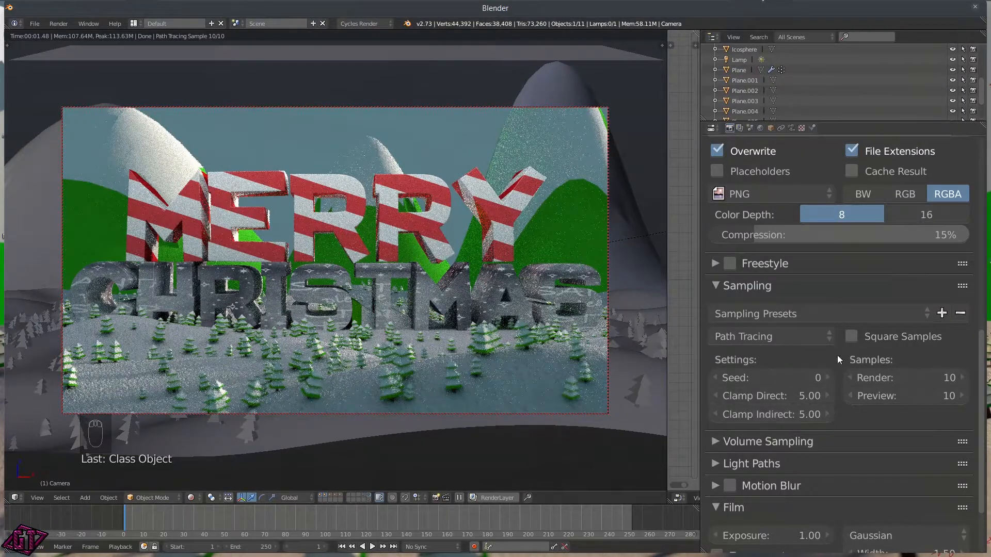
{"action": "scroll", "coordinate": [877, 424], "scroll_direction": "down", "scroll_amount": 2}
Step: Look over the Volume Sampling and Light Paths settings in Render properties
{"action": "left_click", "coordinate": [829, 395]}
{"action": "left_click", "coordinate": [827, 393]}
{"action": "left_click", "coordinate": [782, 423]}
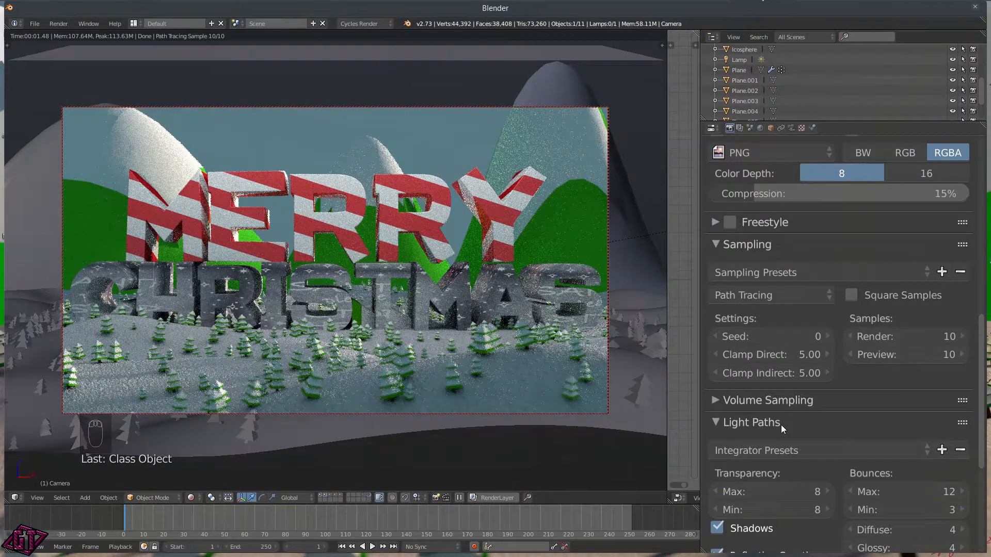
{"action": "scroll", "coordinate": [816, 421], "scroll_direction": "down", "scroll_amount": 7}
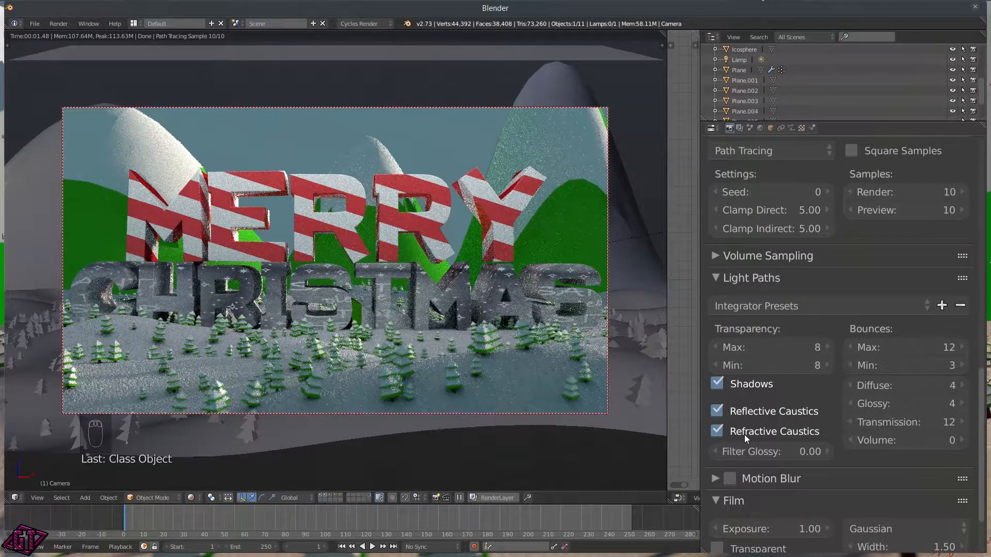
{"action": "left_click", "coordinate": [731, 279]}
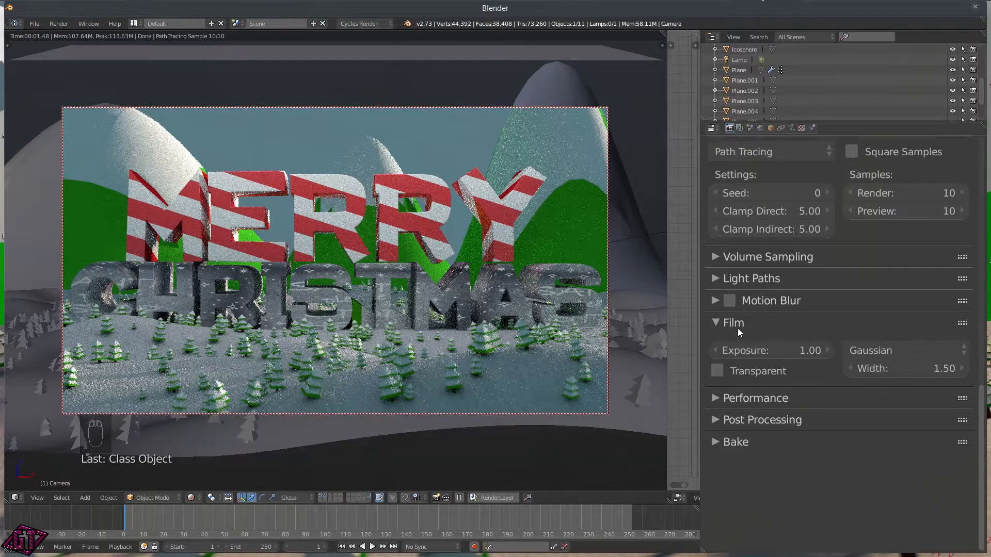
Step: Set the Performance tile size X and Y to 256
{"action": "left_click", "coordinate": [721, 397]}
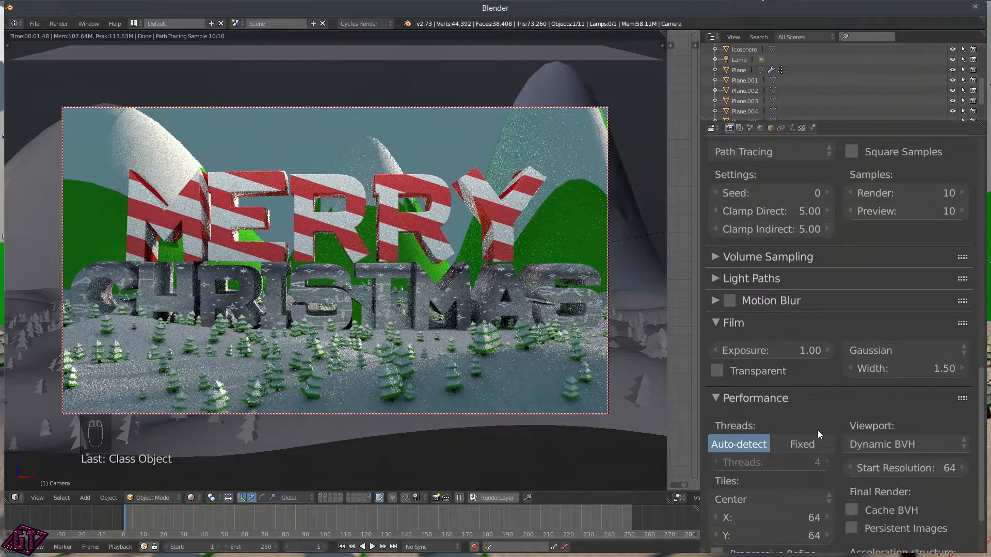
{"action": "scroll", "coordinate": [773, 435], "scroll_direction": "down", "scroll_amount": 4}
{"action": "left_click", "coordinate": [760, 440]}
{"action": "type", "text": "256"}
{"action": "key", "text": "Return"}
{"action": "left_click", "coordinate": [766, 456]}
{"action": "type", "text": "2536"}
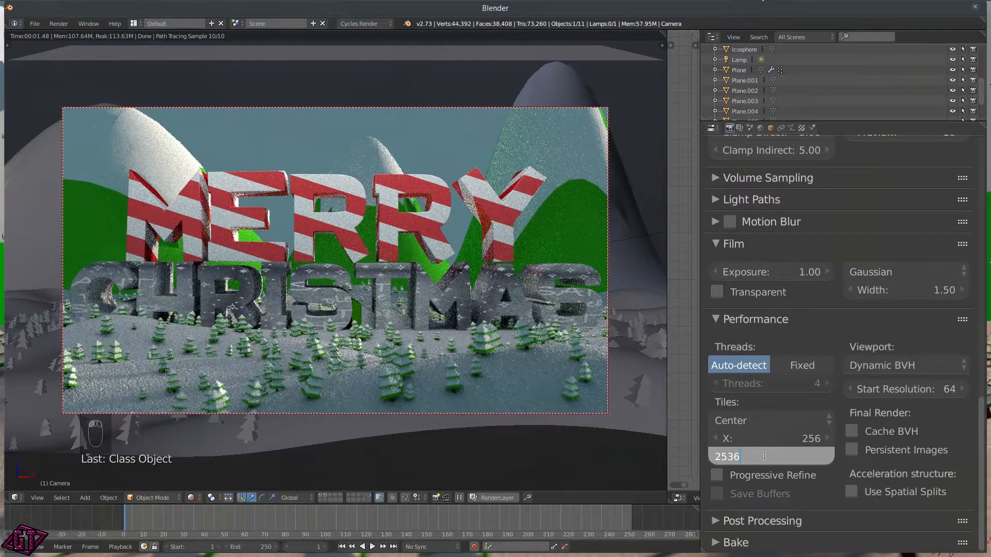
{"action": "key", "text": "BackSpace"}
{"action": "key", "text": "BackSpace"}
{"action": "type", "text": "6"}
{"action": "key", "text": "Return"}
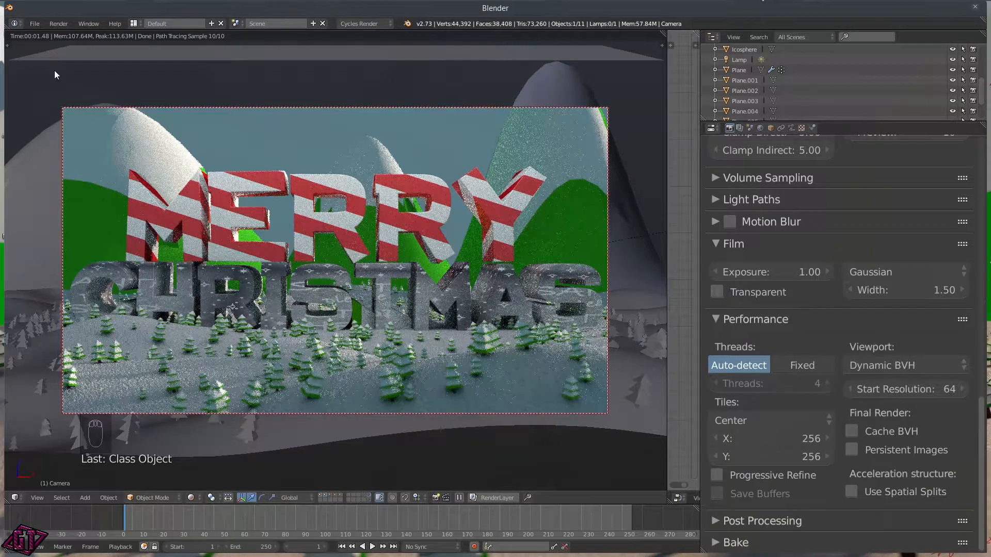
Step: Switch to solid shading and save as ChristmasTutorial.blend in the Christmas tutorial folder
{"action": "key", "text": "z"}
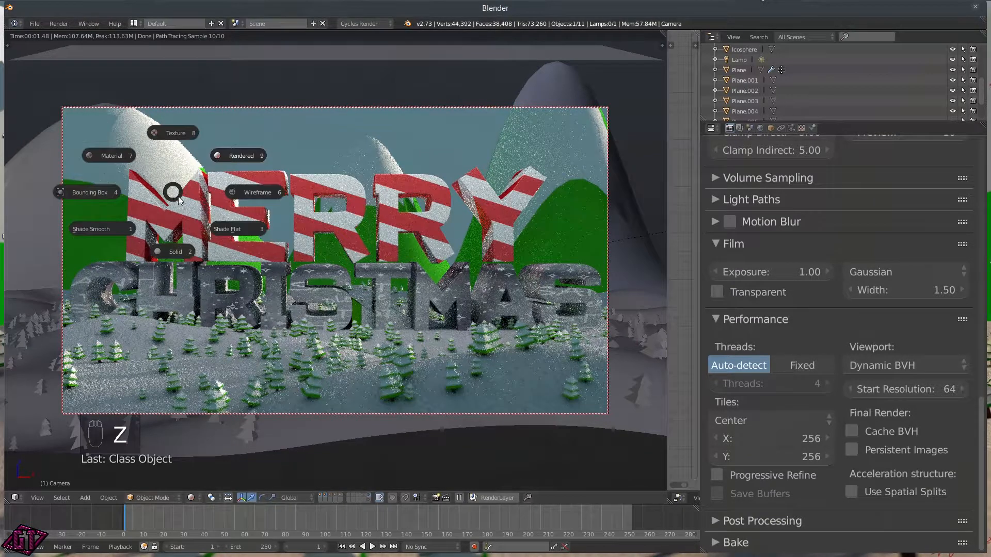
{"action": "left_click", "coordinate": [173, 238]}
{"action": "left_click", "coordinate": [37, 23]}
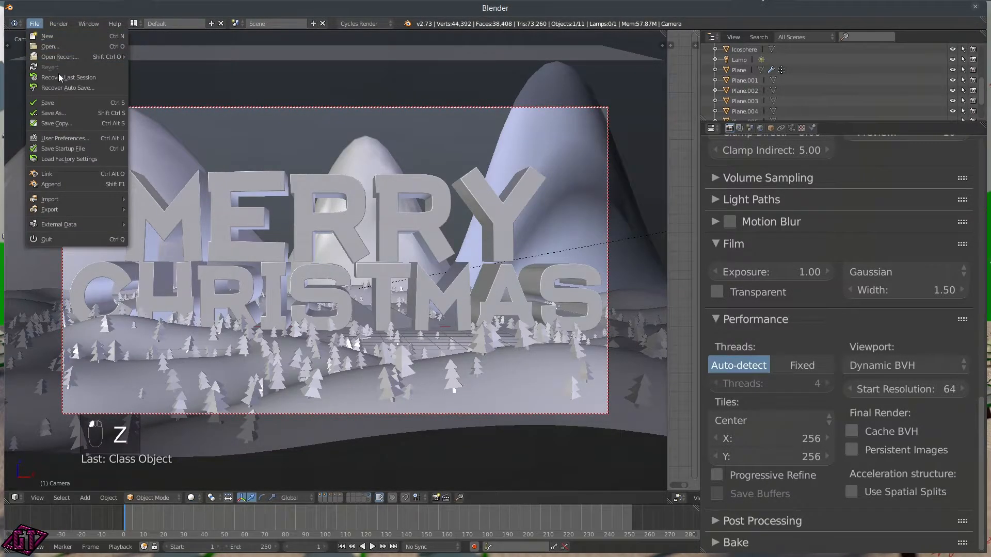
{"action": "left_click", "coordinate": [63, 113]}
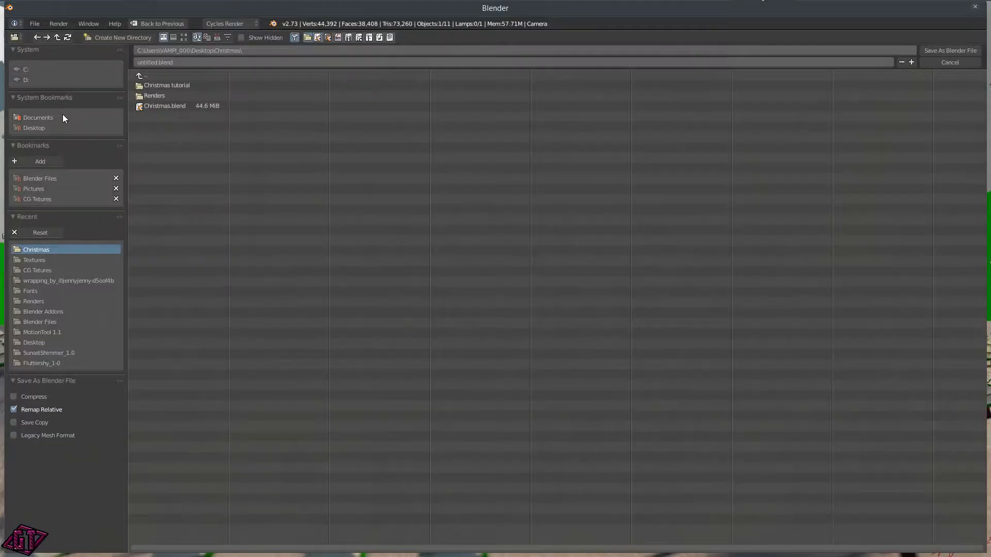
{"action": "left_click", "coordinate": [199, 87]}
{"action": "left_click", "coordinate": [184, 62]}
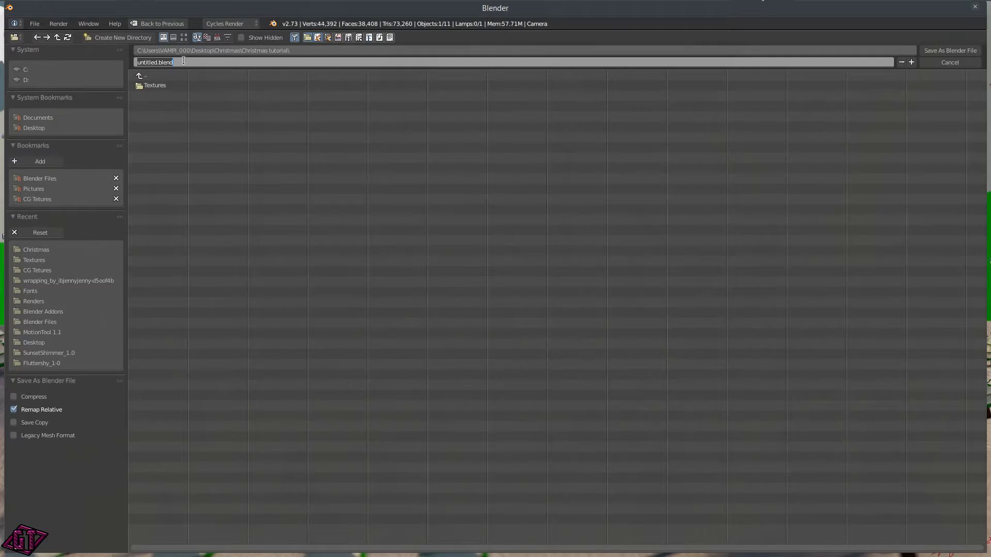
{"action": "type", "text": "ChristmasTutorial"}
{"action": "key", "text": "Return"}
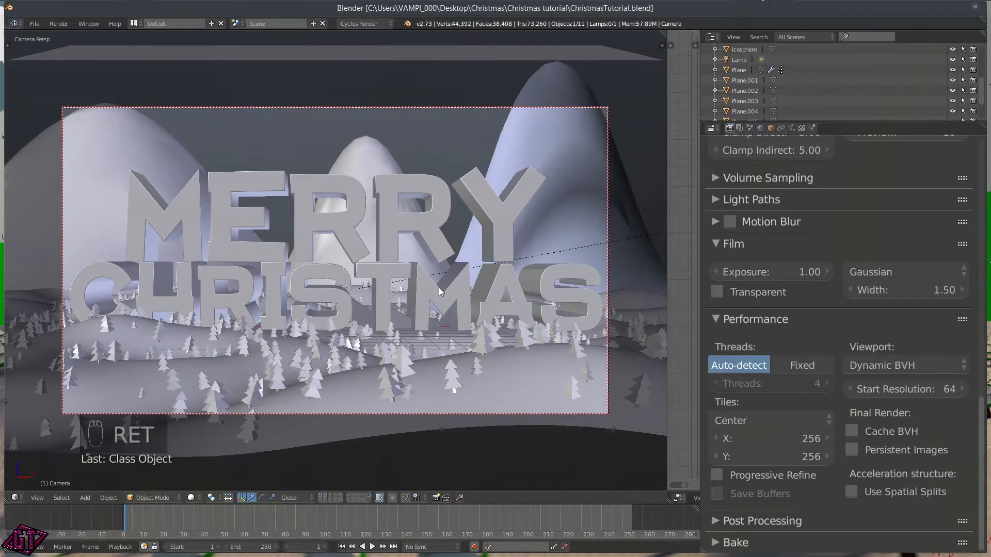
Step: Save ChristmasTutorial.blend again, overwriting the existing file
{"action": "key", "text": "ctrl+o"}
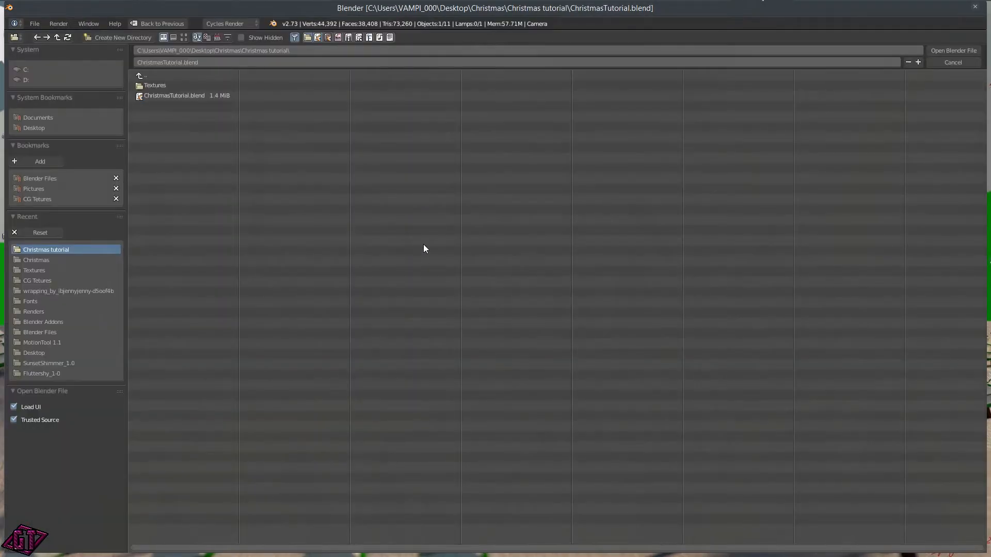
{"action": "left_click", "coordinate": [955, 65]}
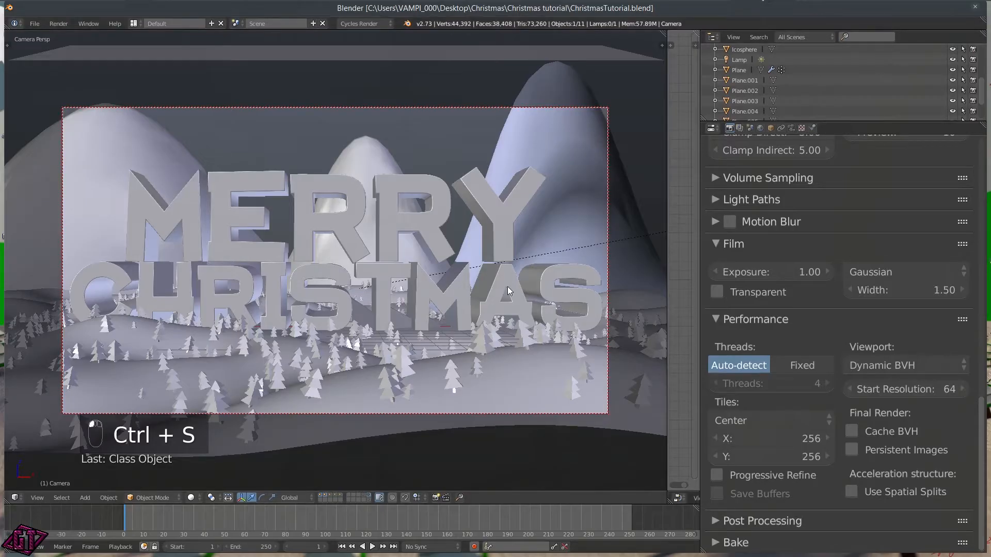
{"action": "key", "text": "ctrl+s"}
{"action": "left_click", "coordinate": [515, 229]}
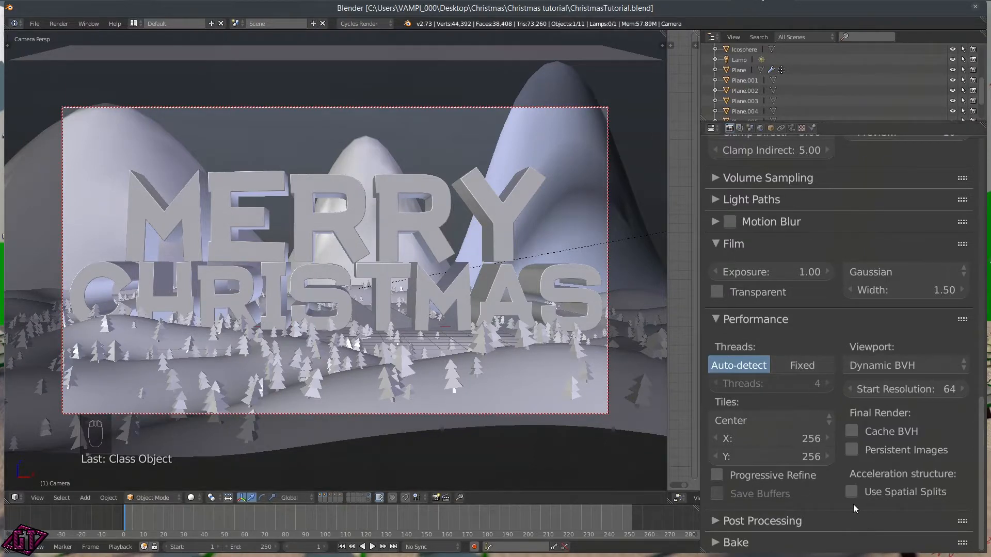
{"action": "left_click", "coordinate": [726, 319]}
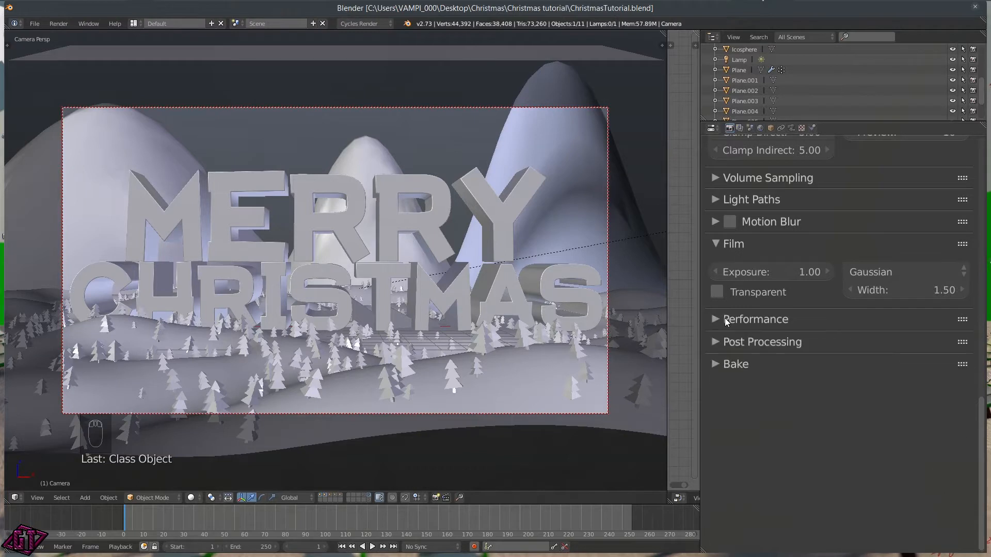
Step: Enable Multiple Importance sampling on the sun lamp
{"action": "right_click", "coordinate": [652, 234]}
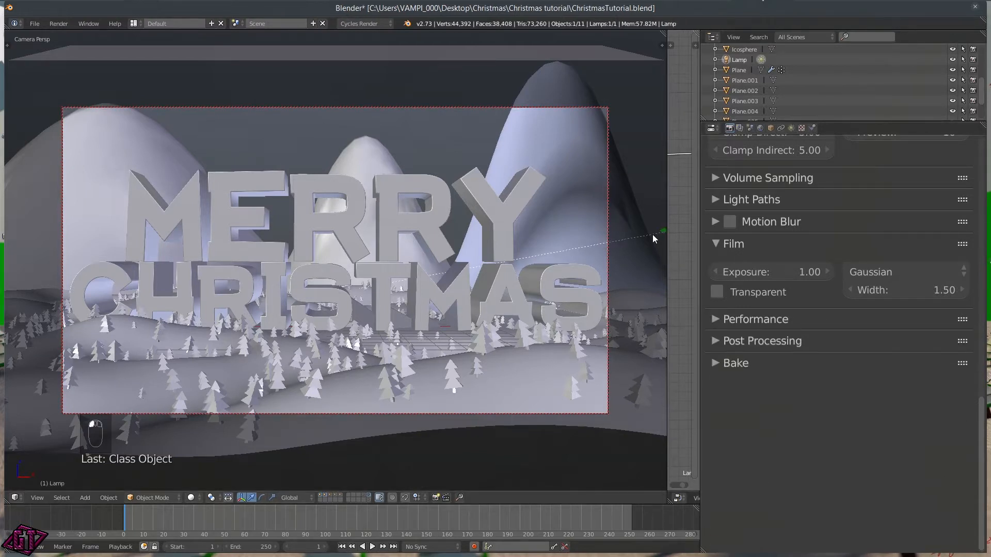
{"action": "left_click", "coordinate": [791, 128]}
{"action": "scroll", "coordinate": [766, 240], "scroll_direction": "up", "scroll_amount": 4}
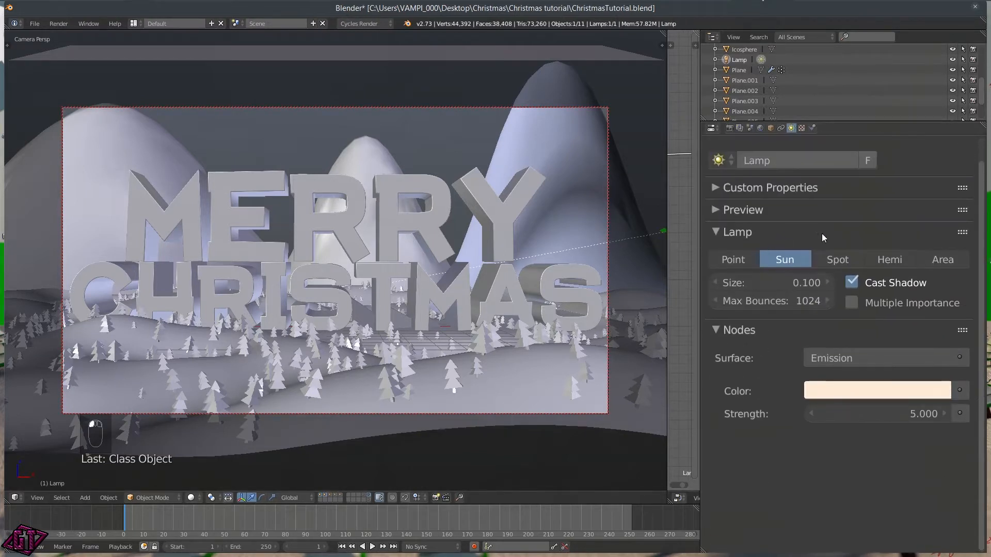
{"action": "left_click", "coordinate": [852, 303]}
{"action": "scroll", "coordinate": [944, 261], "scroll_direction": "up", "scroll_amount": 2}
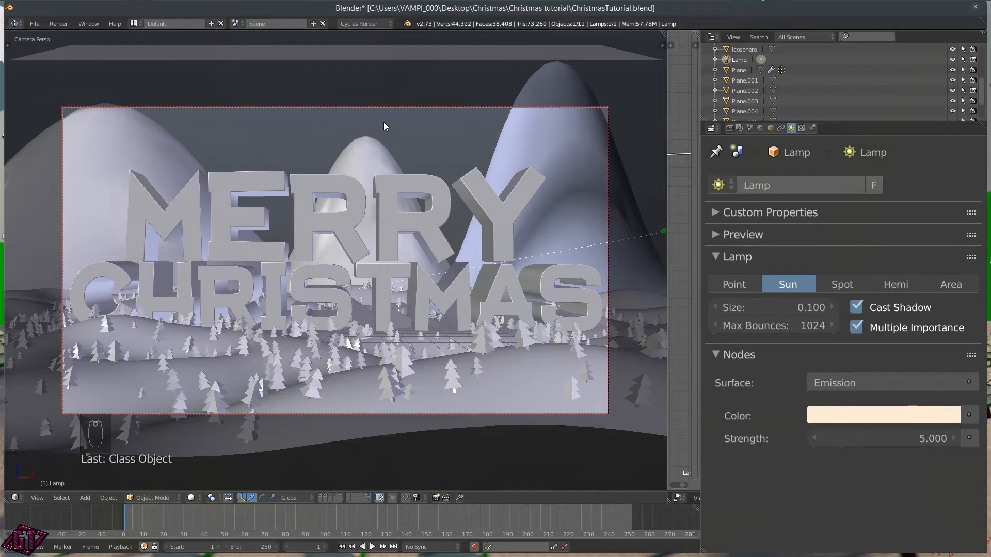
Step: Select Plane.001, browse its property tabs back to Render, and switch to rendered shading
{"action": "right_click", "coordinate": [440, 57]}
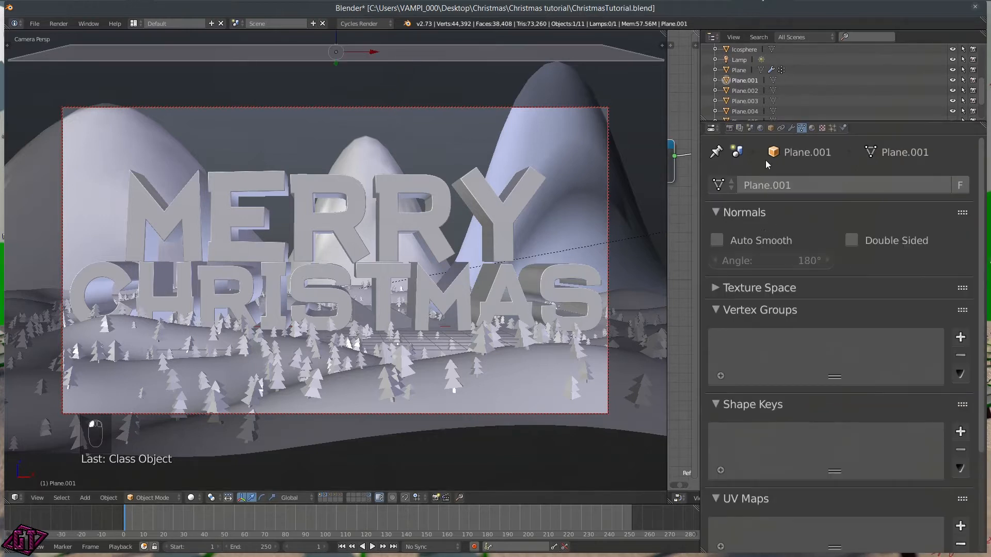
{"action": "left_click", "coordinate": [791, 128]}
{"action": "left_click", "coordinate": [782, 128]}
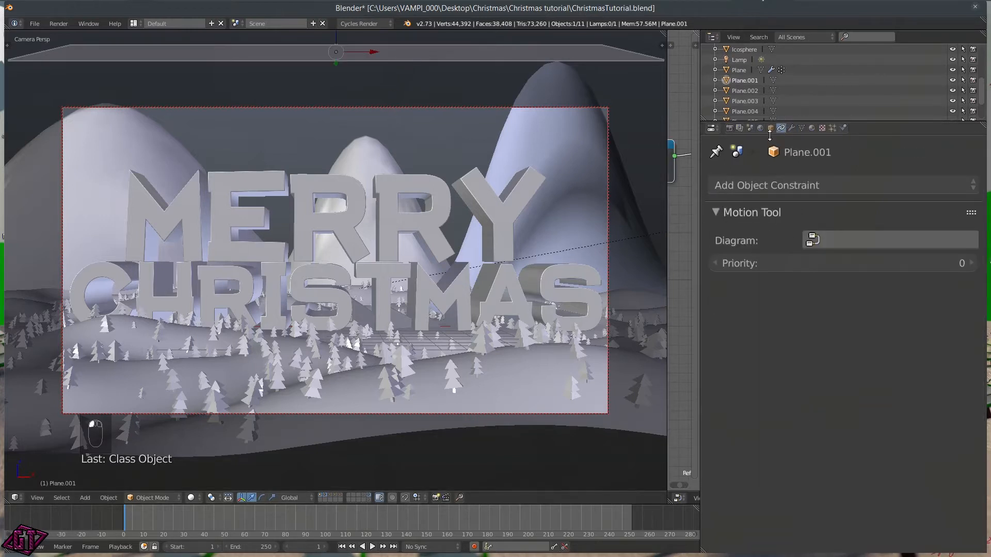
{"action": "left_click", "coordinate": [771, 128]}
{"action": "left_click", "coordinate": [761, 128]}
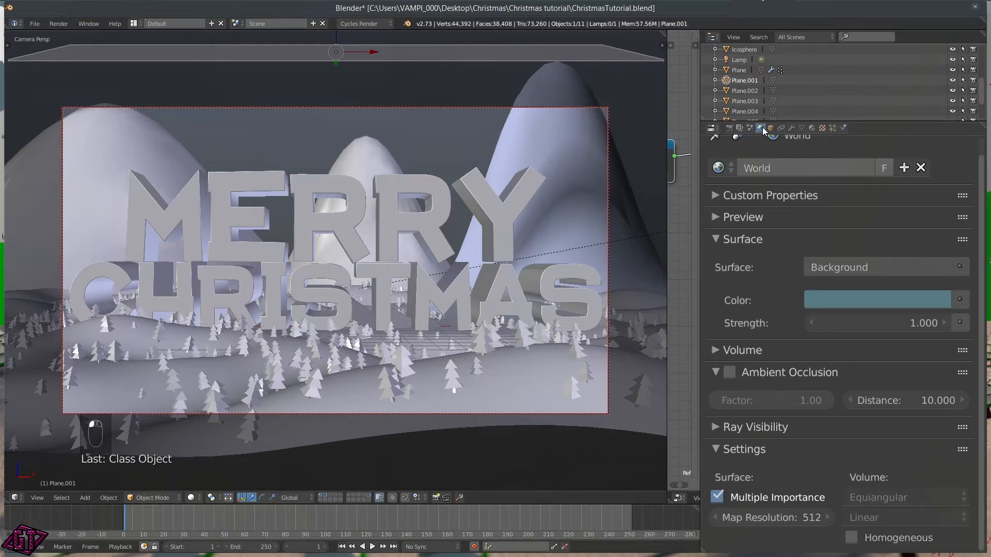
{"action": "left_click", "coordinate": [795, 449]}
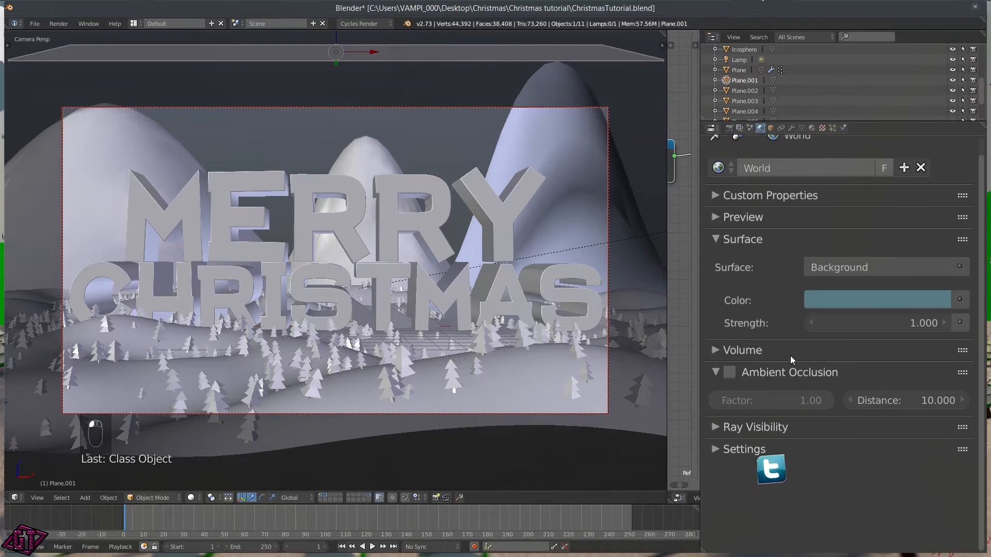
{"action": "left_click", "coordinate": [741, 129]}
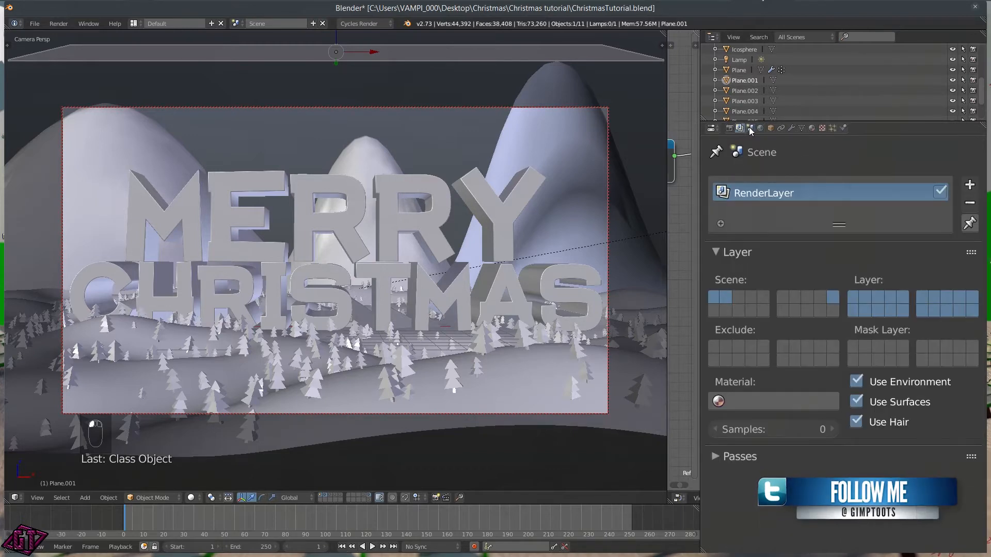
{"action": "left_click", "coordinate": [749, 128]}
{"action": "left_click", "coordinate": [731, 128]}
{"action": "key", "text": "z"}
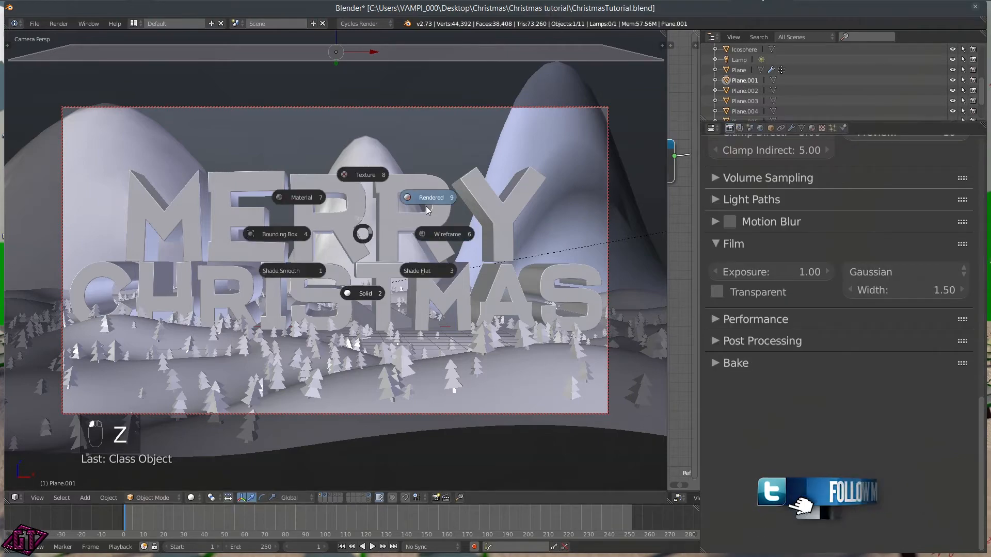
{"action": "left_click", "coordinate": [437, 197]}
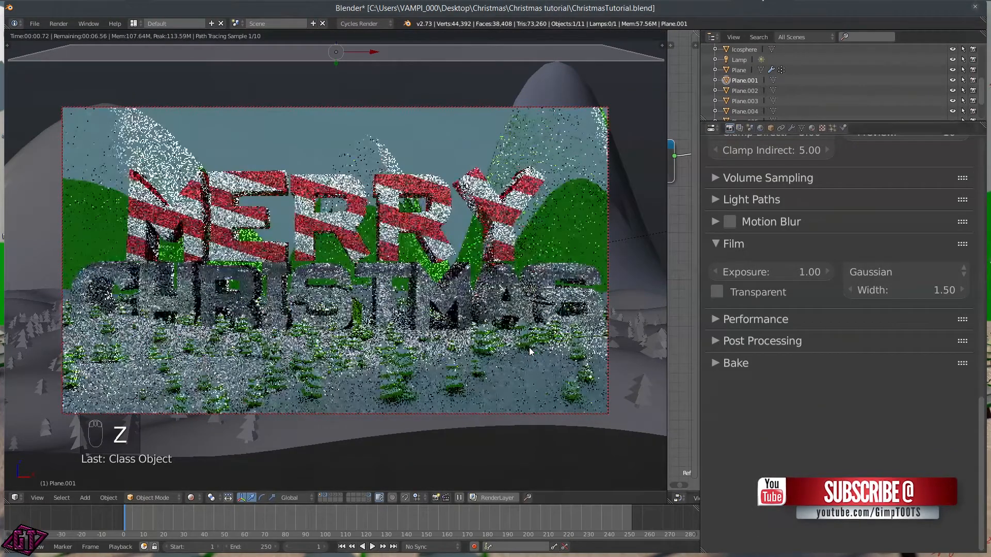